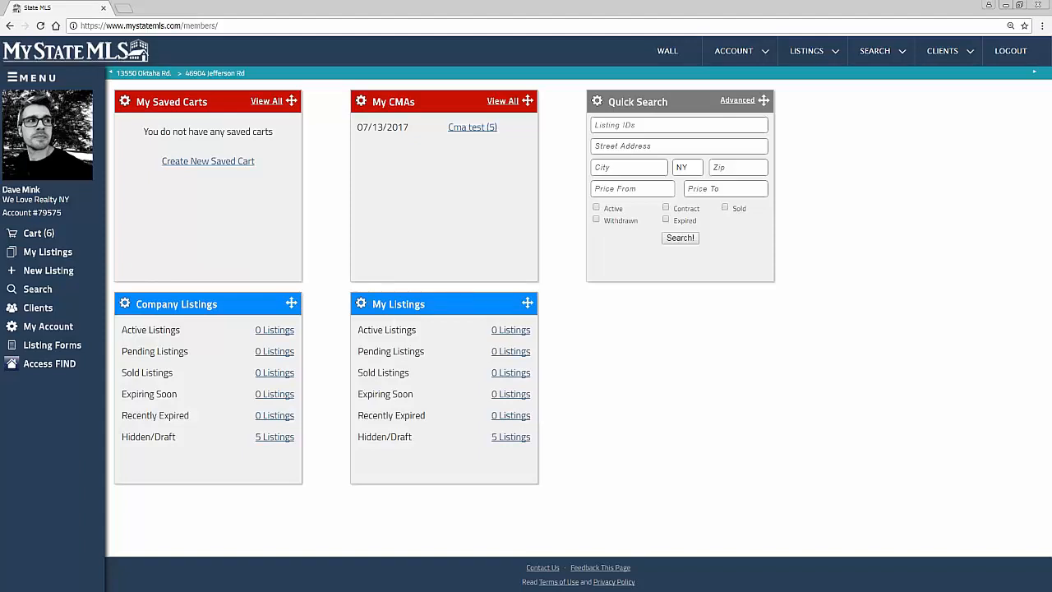
Step: Add the Mortgage Calculator widget to the dashboard and move the Quick Search widget to the first position
left_click(363, 305)
left_click(505, 366)
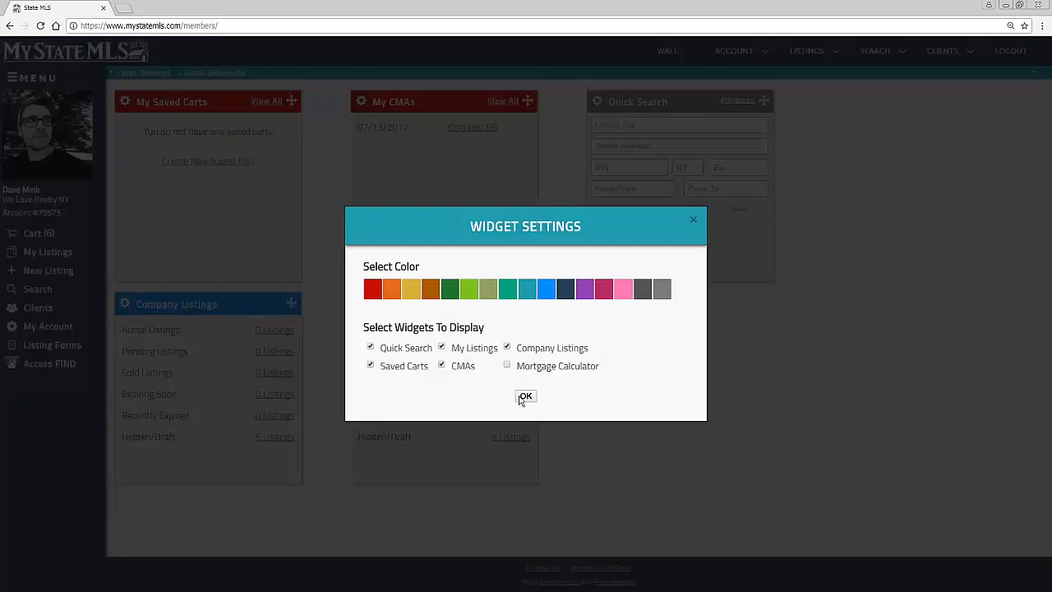
left_click(524, 395)
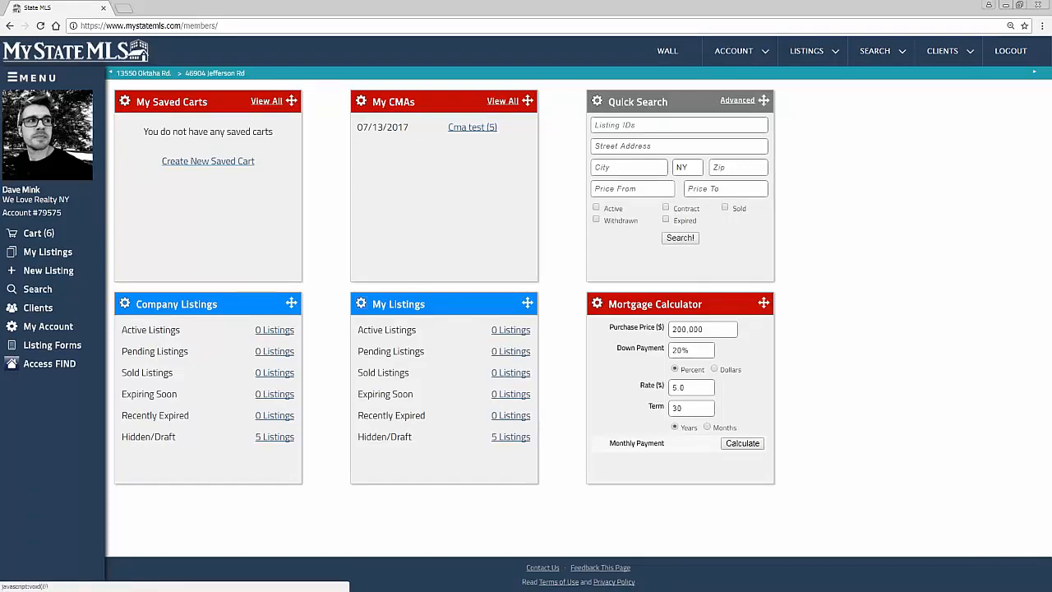
left_click_drag(764, 100, 265, 110)
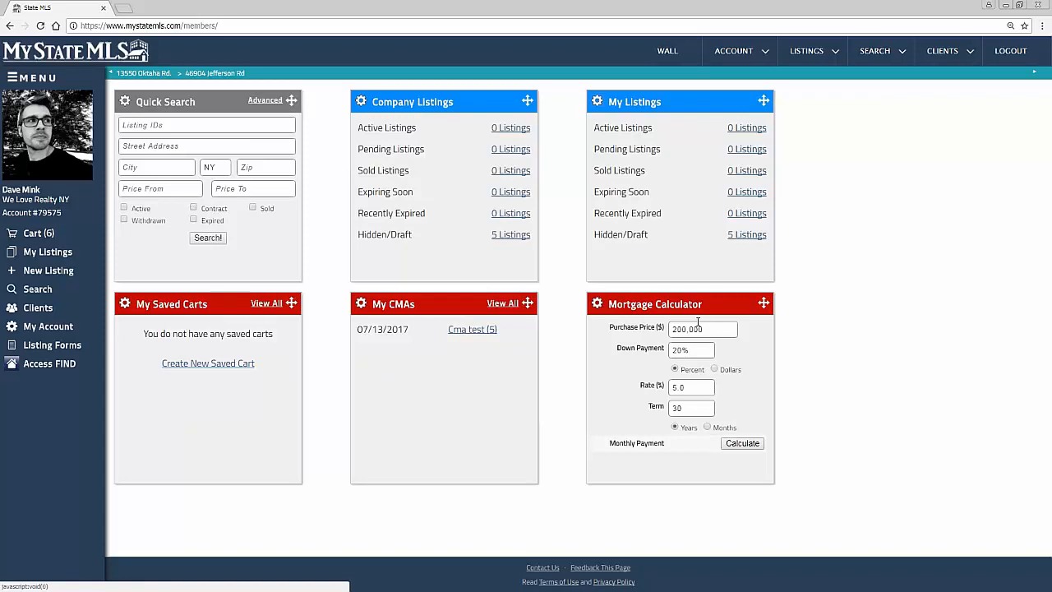
Step: Set the Mortgage Calculator widget's color to lime green
left_click(598, 304)
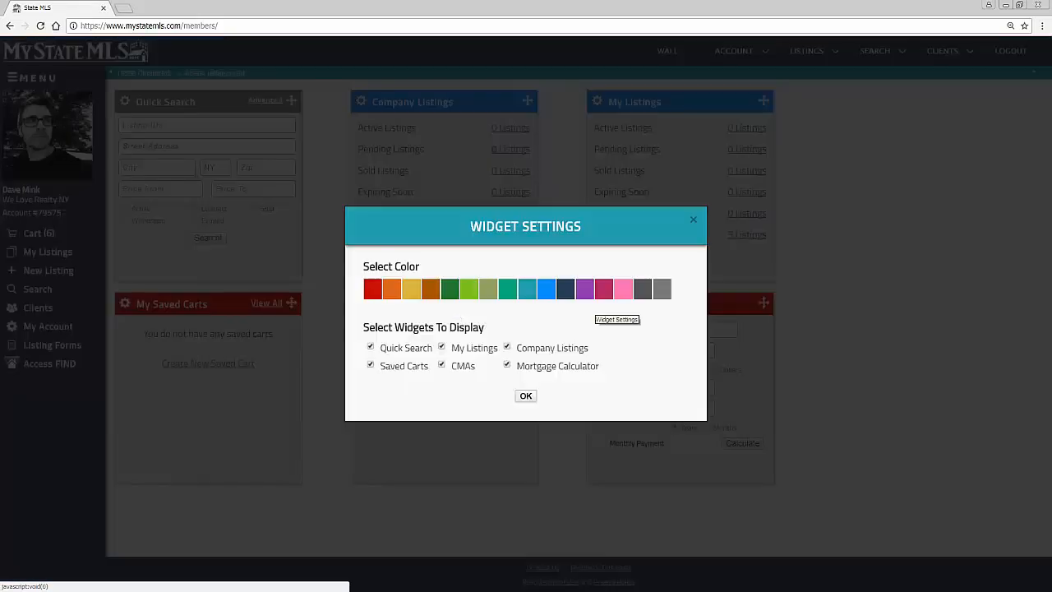
left_click(546, 291)
left_click(470, 290)
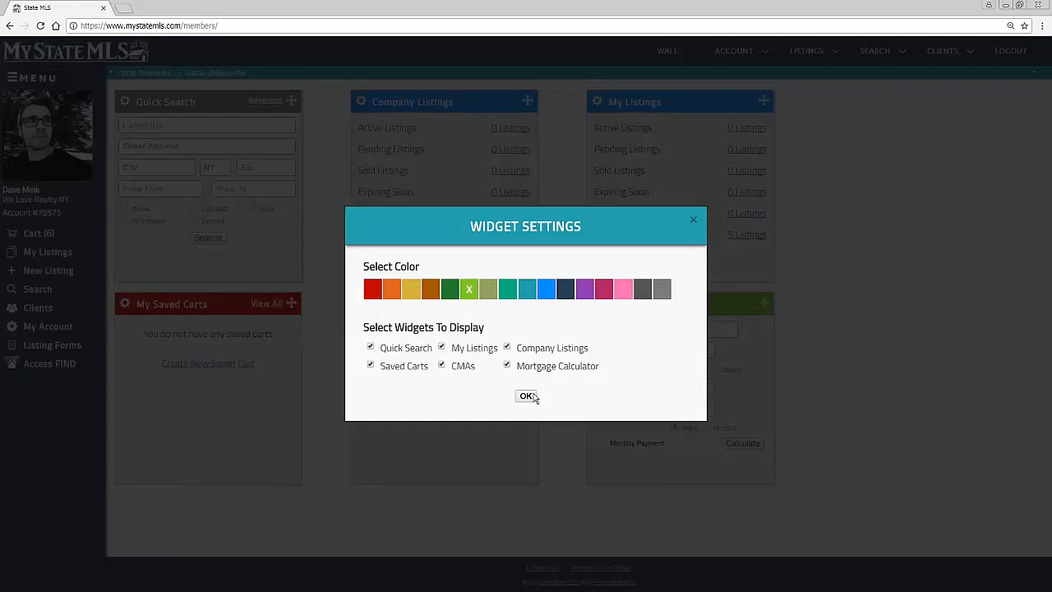
left_click(526, 395)
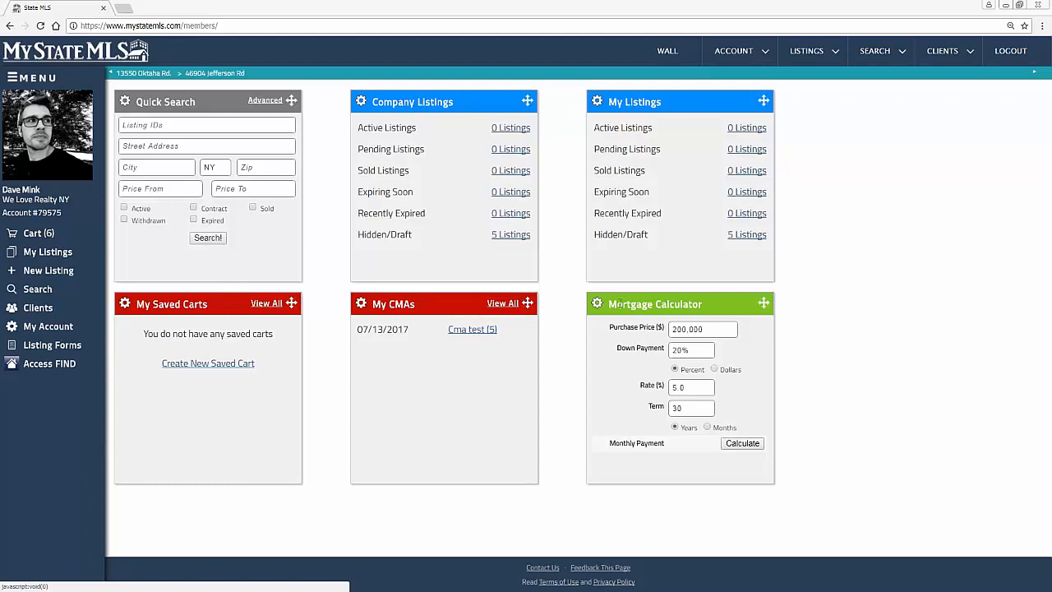
Step: Remove the Mortgage Calculator widget from the dashboard
left_click(596, 304)
left_click(507, 366)
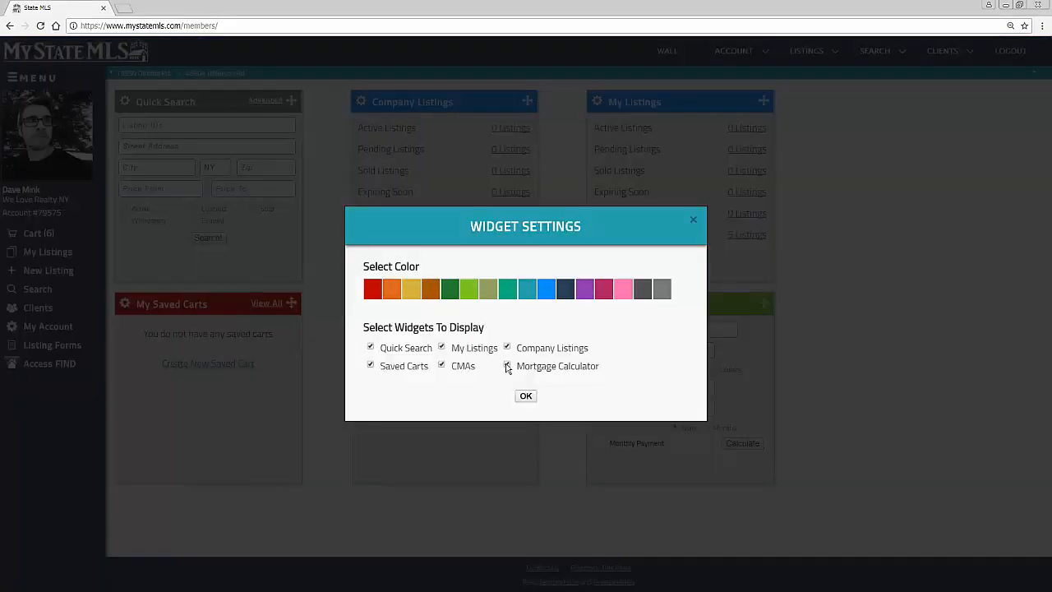
left_click(526, 396)
Step: Rearrange the widgets so My Saved Carts follows Quick Search, with Company Listings and My CMAs in the second row
left_click_drag(527, 304, 722, 101)
left_click_drag(820, 99, 561, 261)
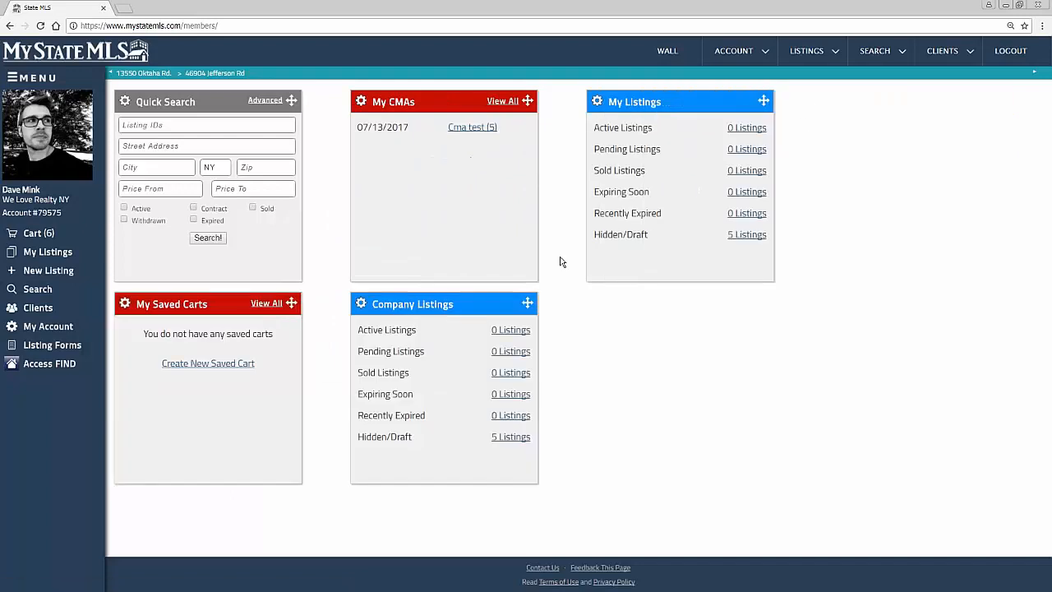
left_click_drag(543, 301, 276, 394)
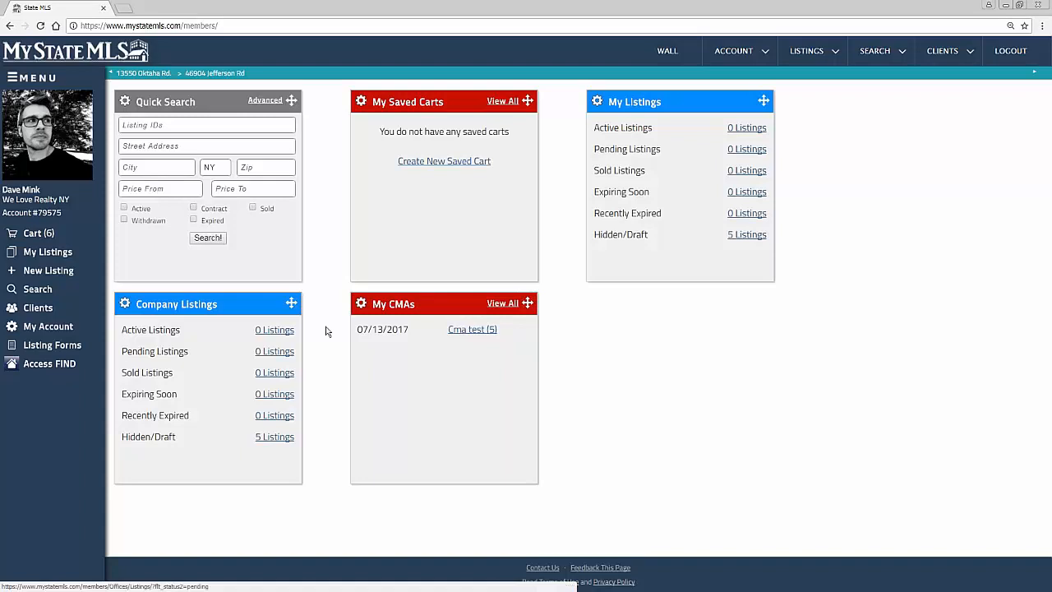
left_click(664, 53)
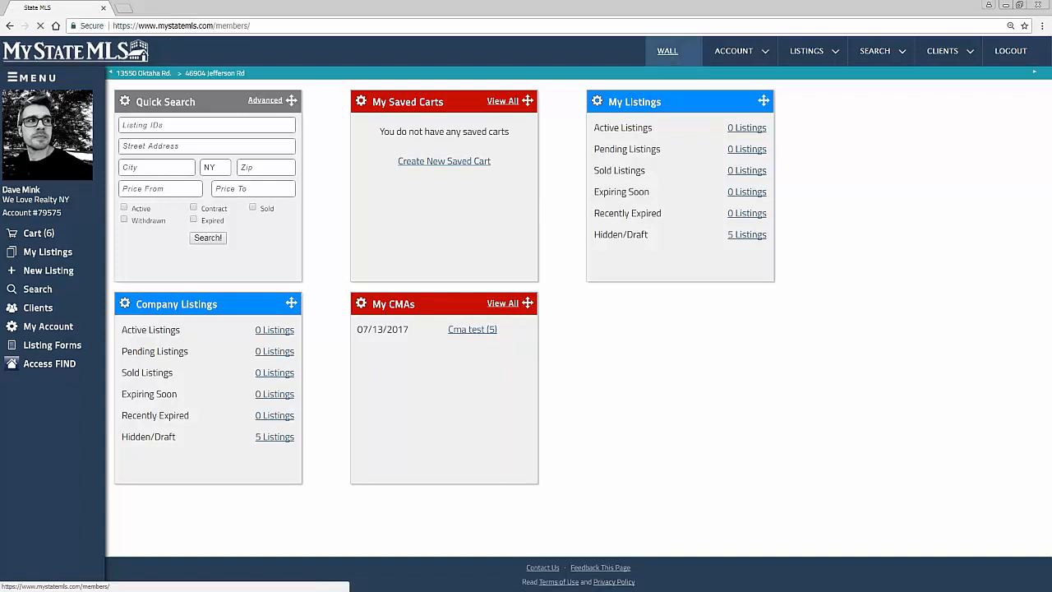
left_click(756, 53)
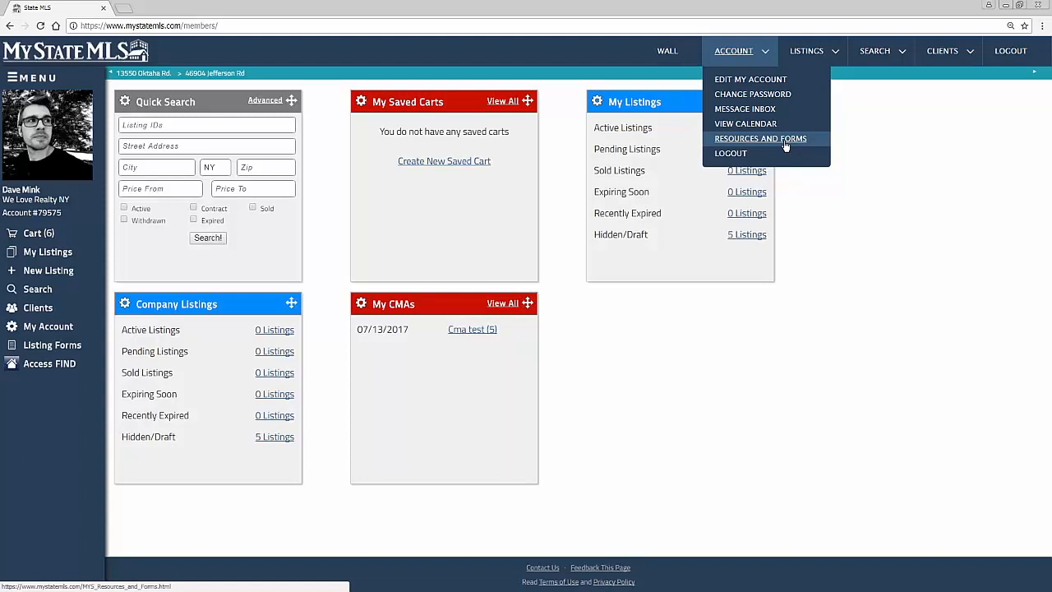
mouse_move(837, 53)
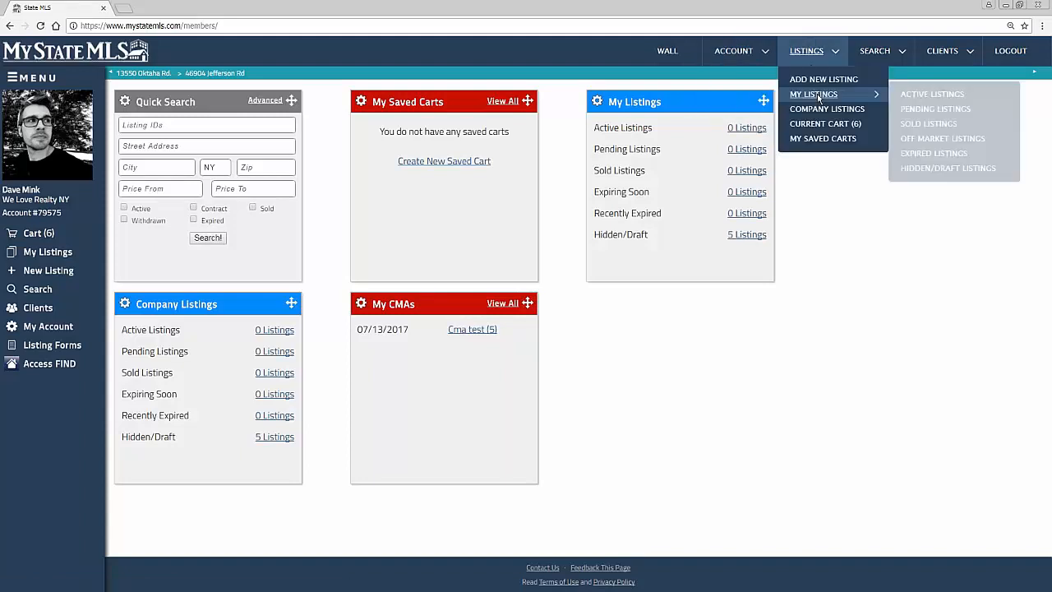
mouse_move(866, 93)
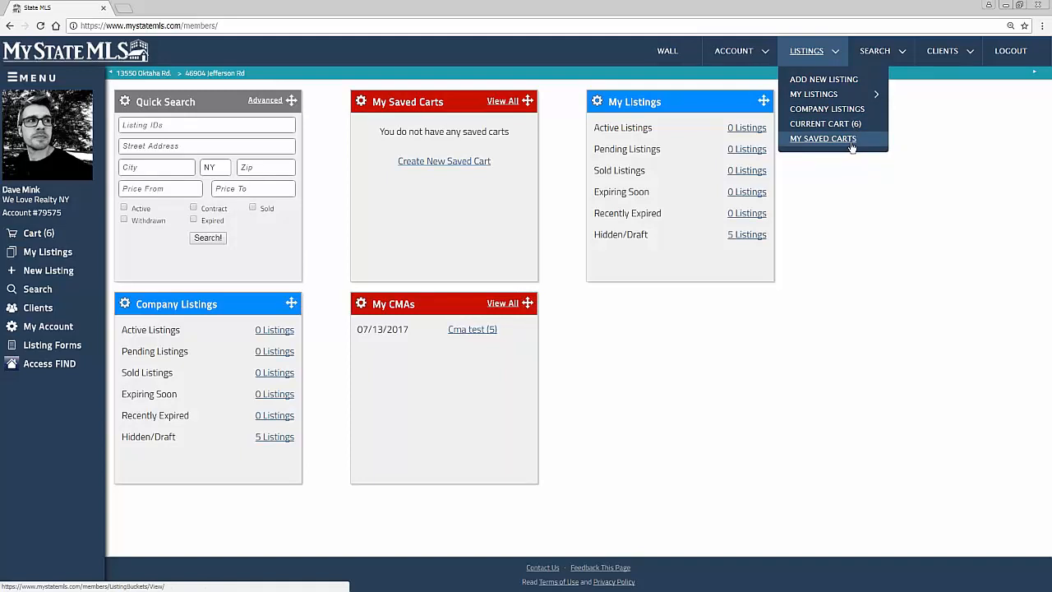
mouse_move(875, 51)
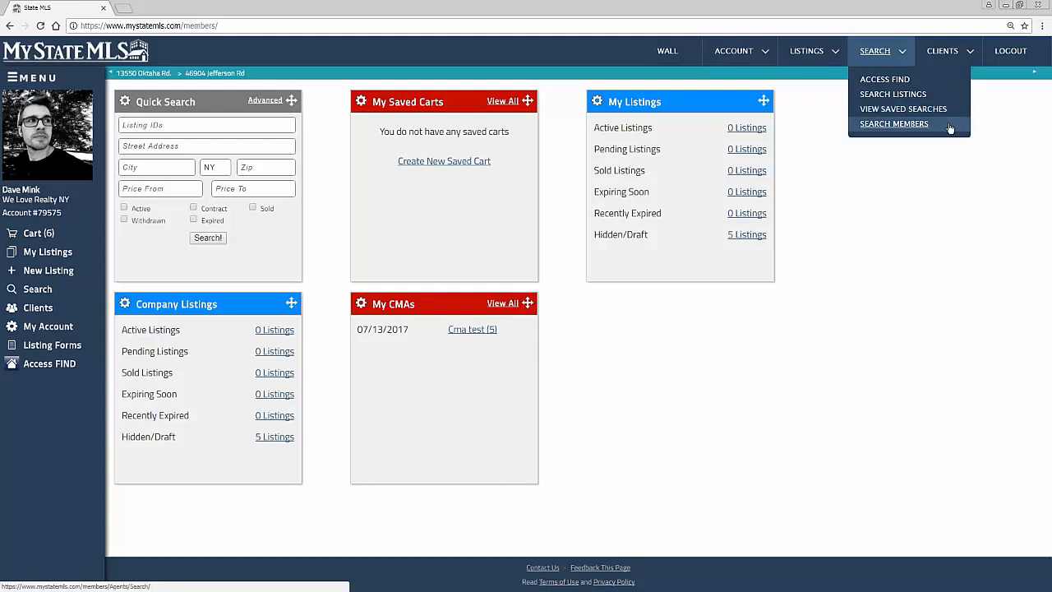
Step: Open a new client form and look over the Client Profile's contact fields and associated information
mouse_move(968, 52)
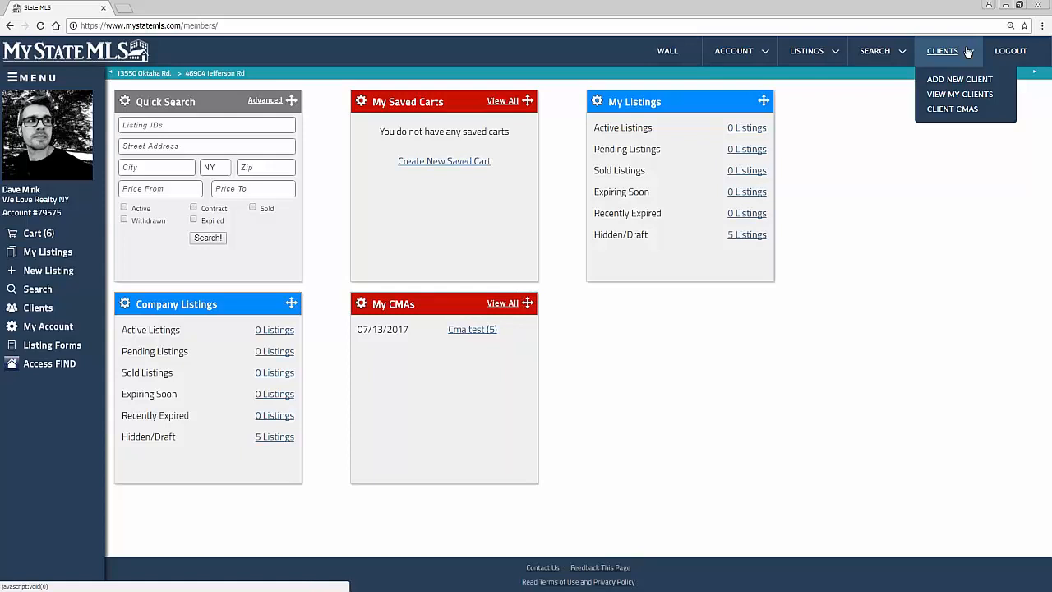
left_click(962, 80)
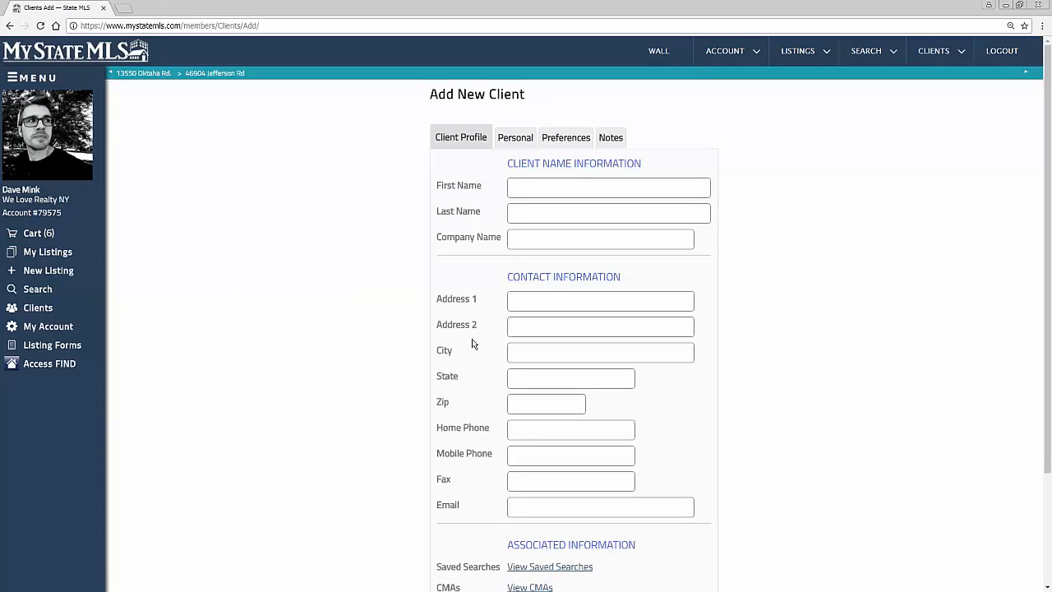
scroll(555, 185, "down", 2)
scroll(555, 186, "up", 2)
scroll(555, 186, "down", 2)
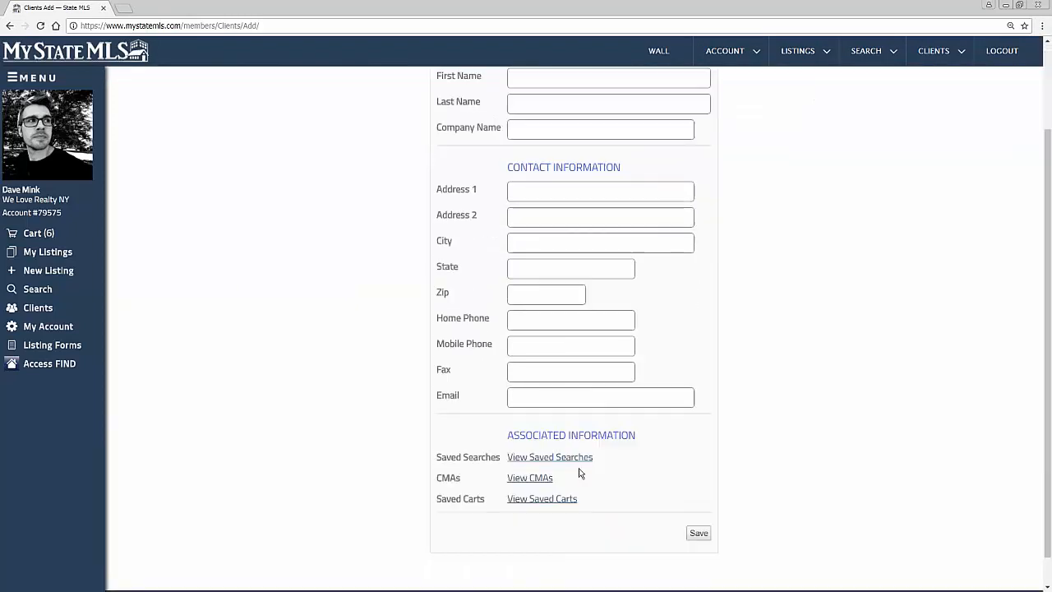
double_click(459, 478)
left_click_drag(437, 499, 484, 500)
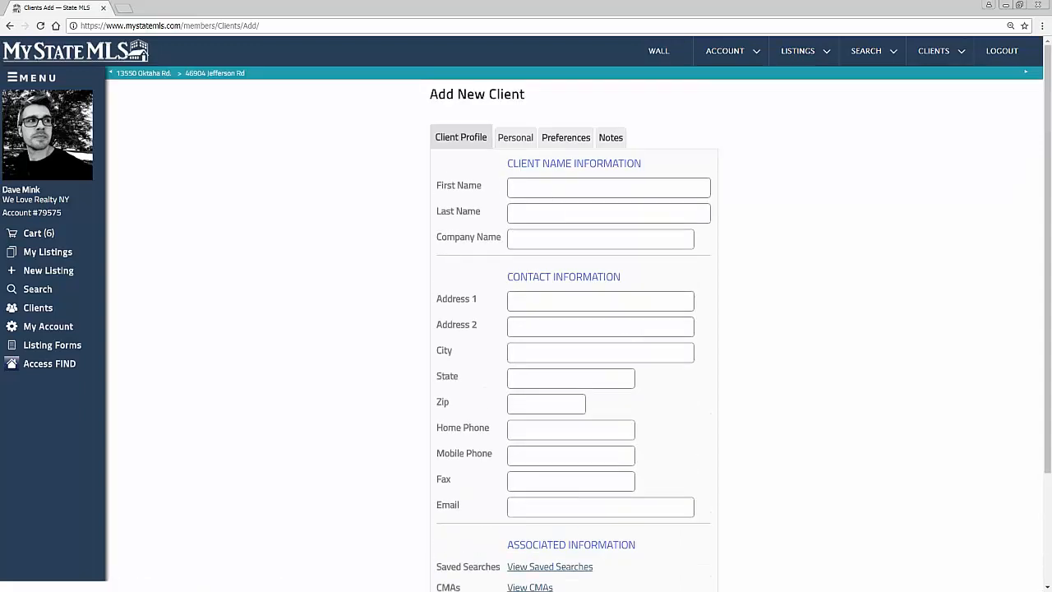
Step: Look through the new client's Personal, Preferences and Notes sections, and save the blank client record
left_click(517, 137)
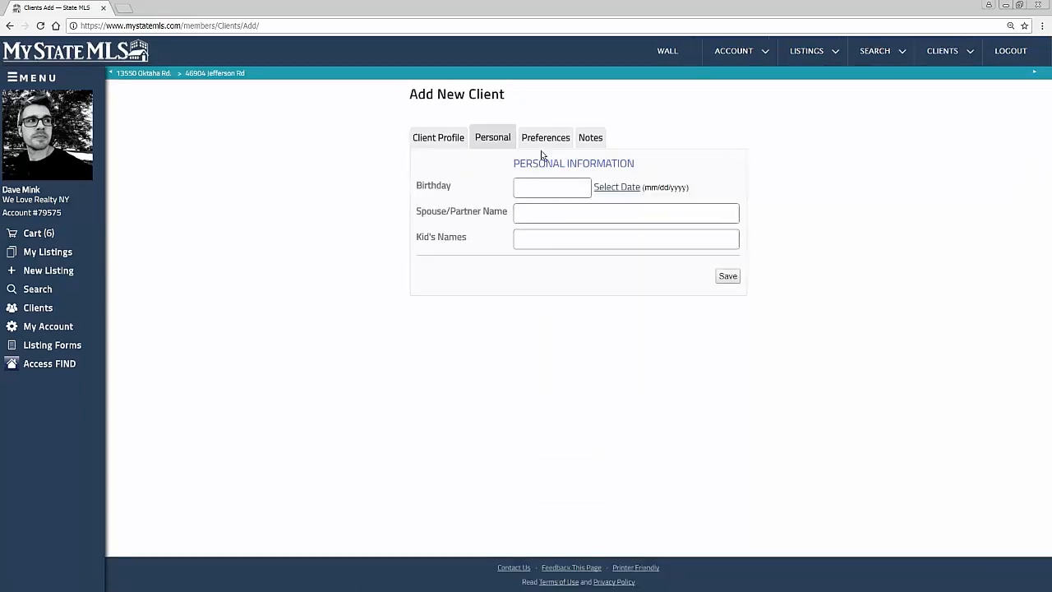
left_click(548, 140)
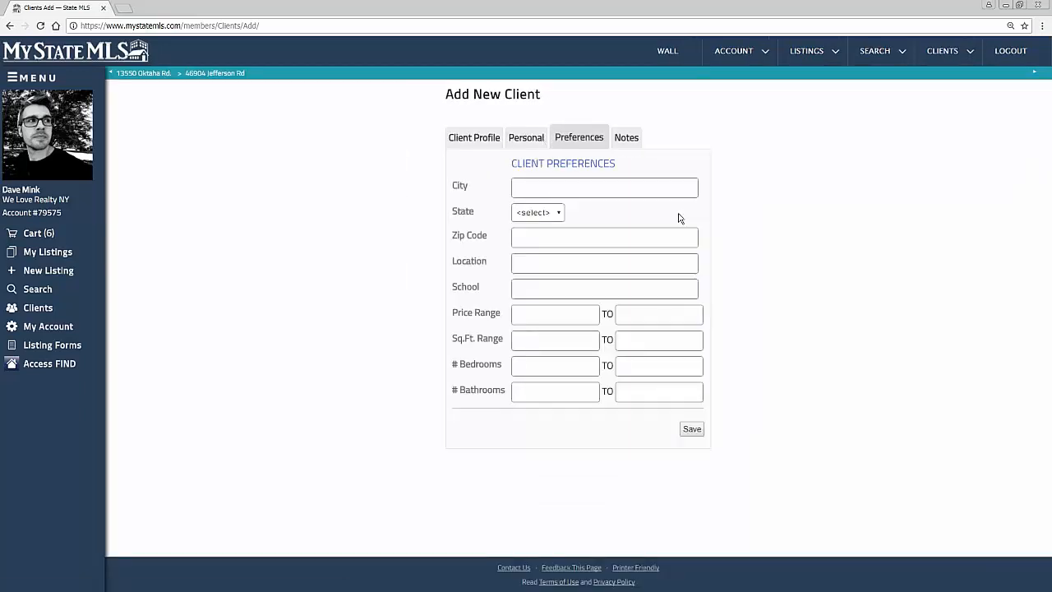
left_click(626, 138)
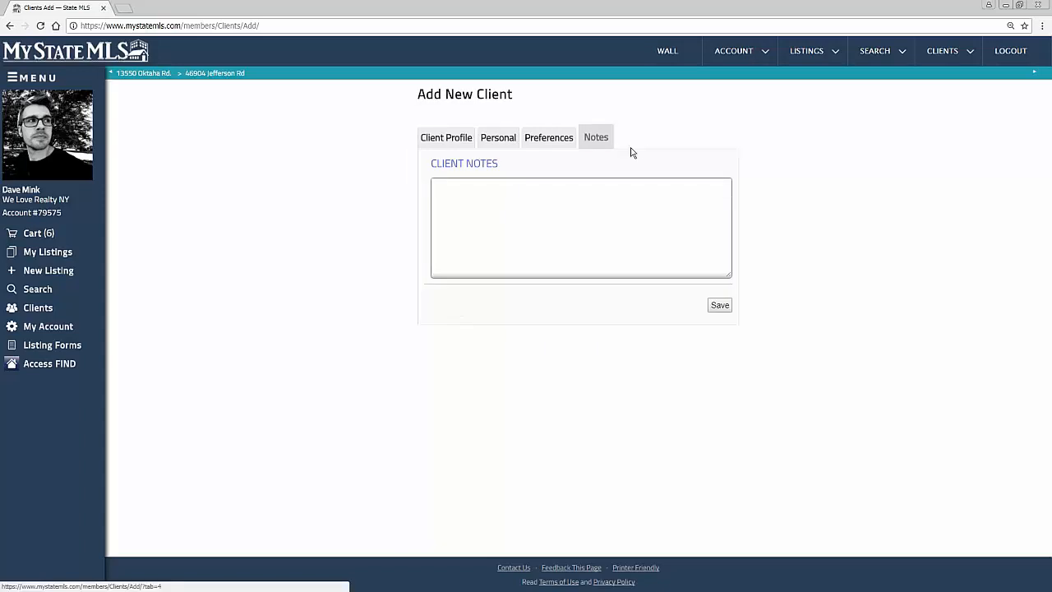
left_click(721, 310)
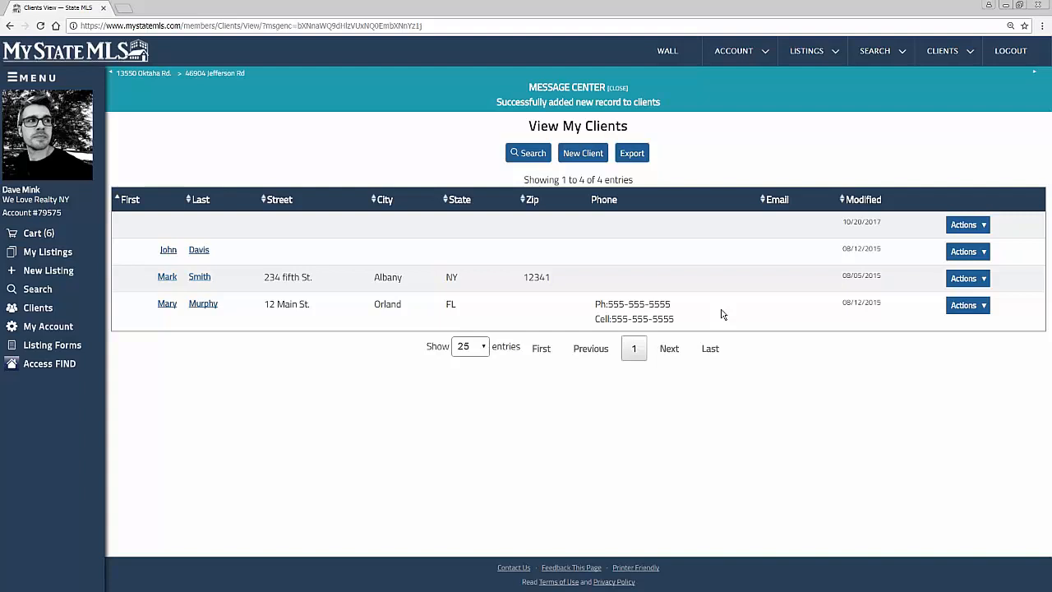
Step: Return to the Wall and start a new listing using the Blank Listing method
left_click(667, 51)
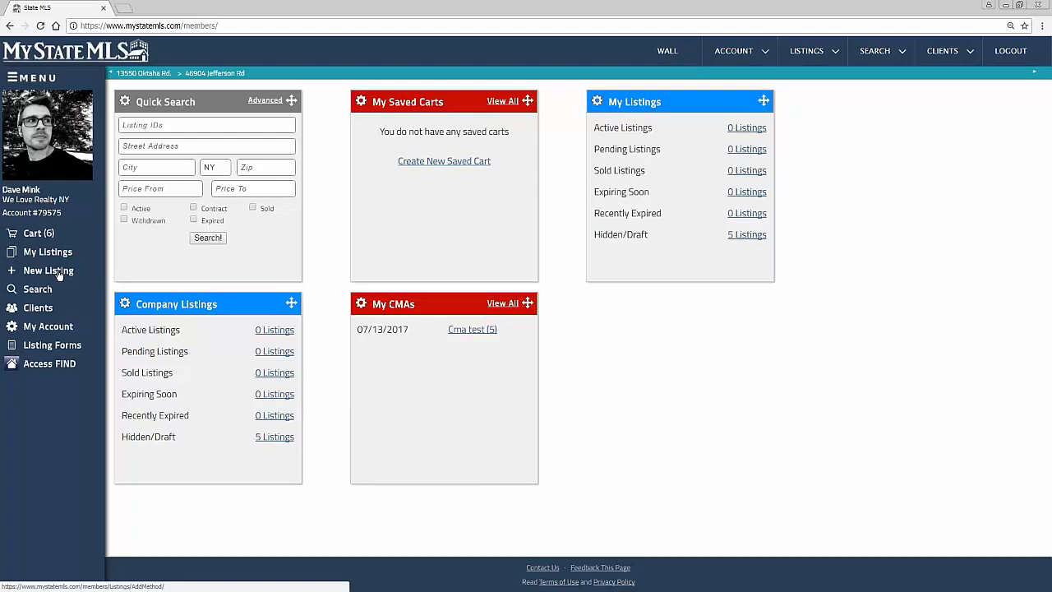
left_click(805, 54)
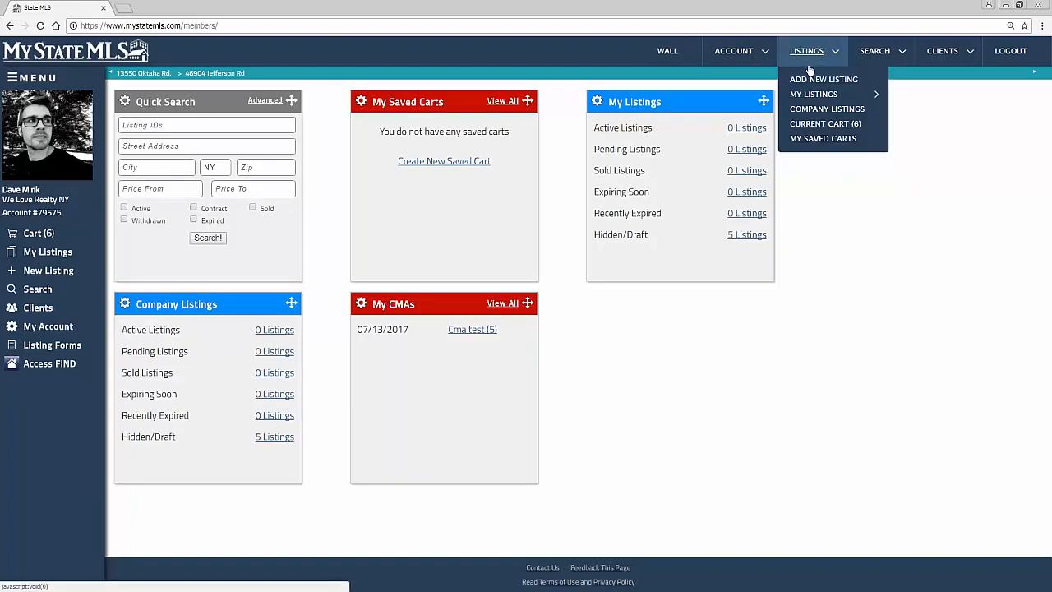
left_click(825, 82)
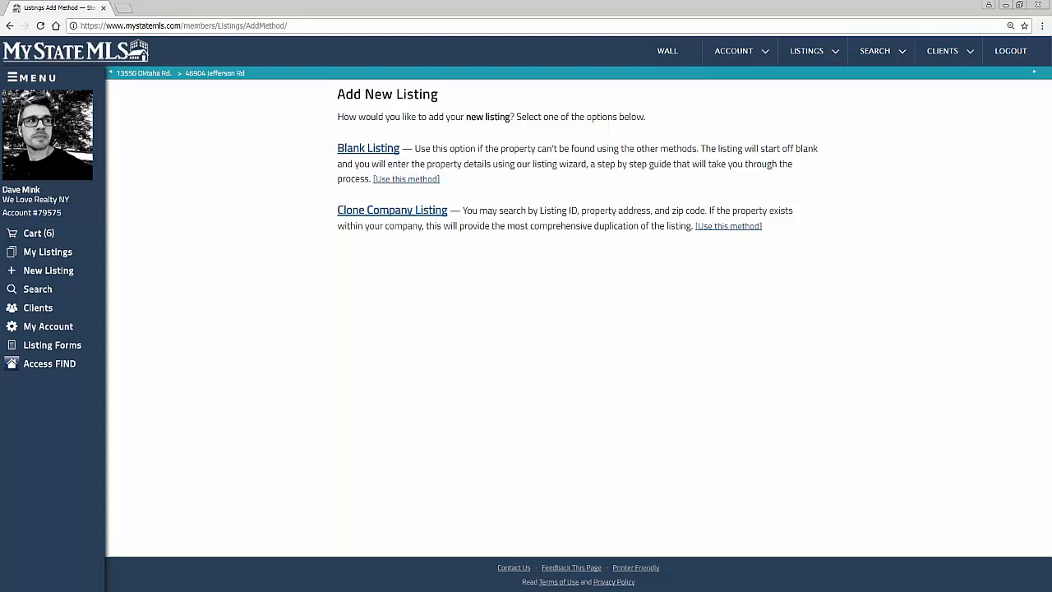
left_click(385, 152)
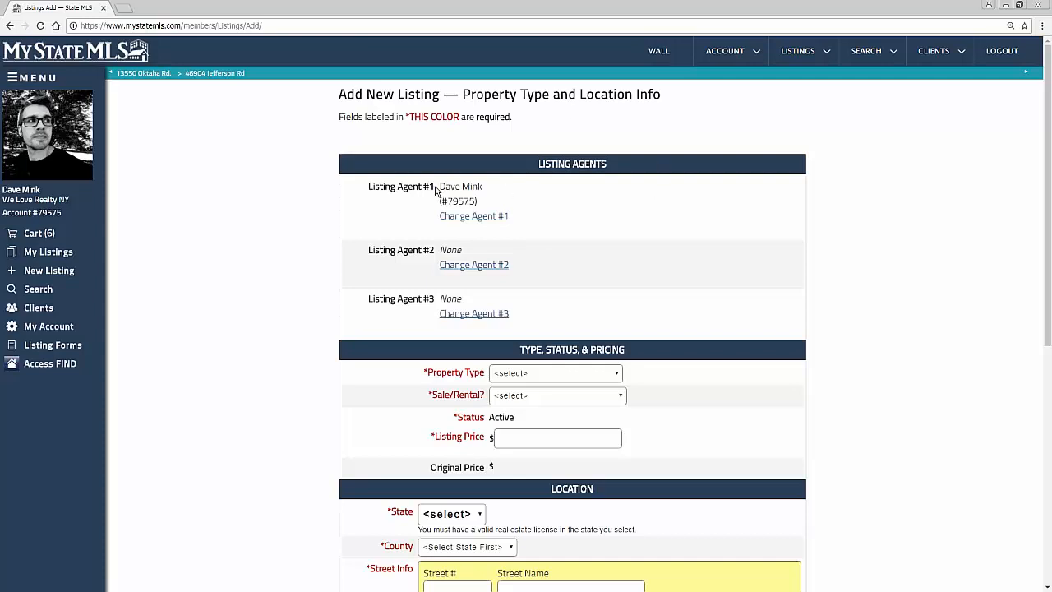
Step: Open the Listing Agent #2 assignment for editing
left_click_drag(438, 189, 482, 187)
left_click(549, 245)
left_click(500, 266)
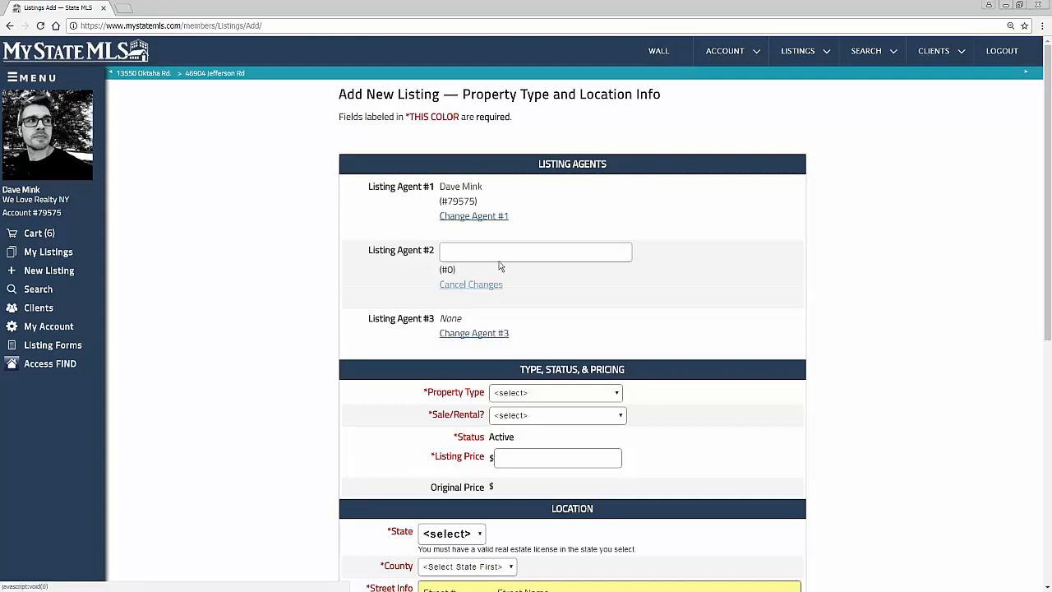
type("t")
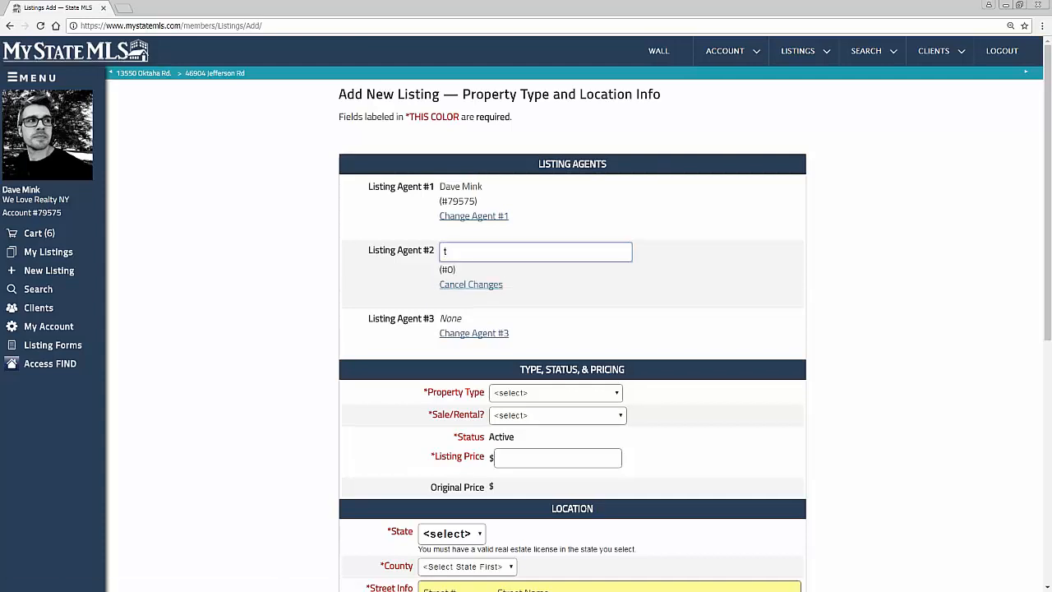
type("om")
key("BackSpace")
key("BackSpace")
key("BackSpace")
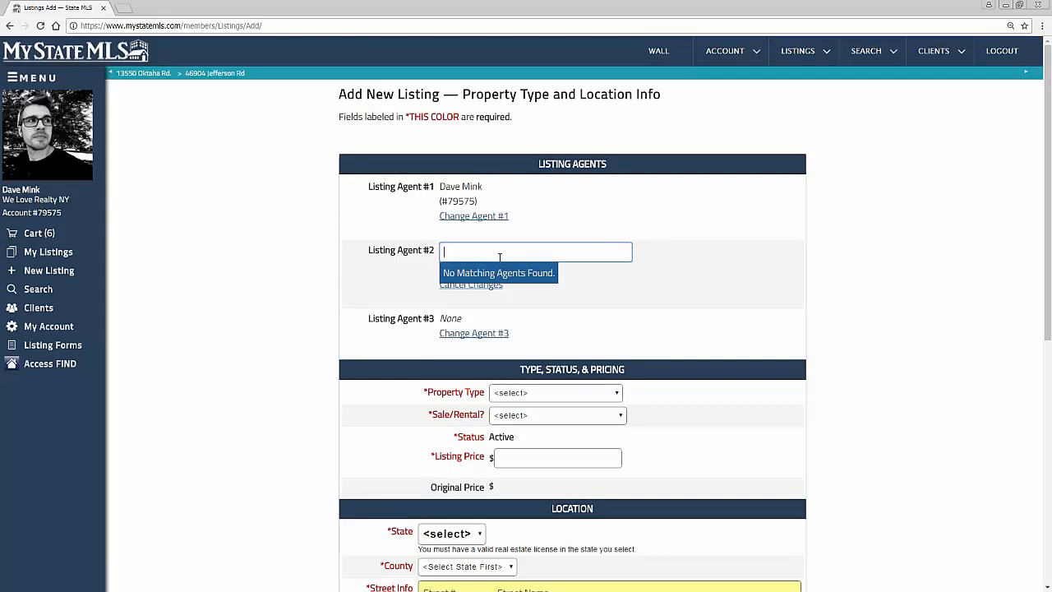
Step: Look up a fellow agent by name and assign them as Listing Agent #2
type("may")
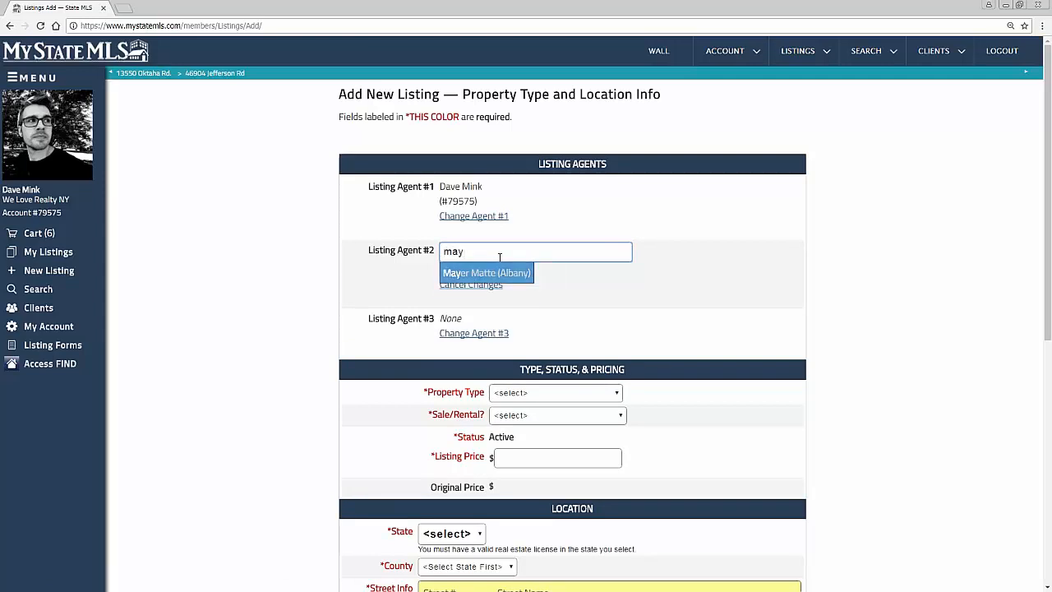
key("Return")
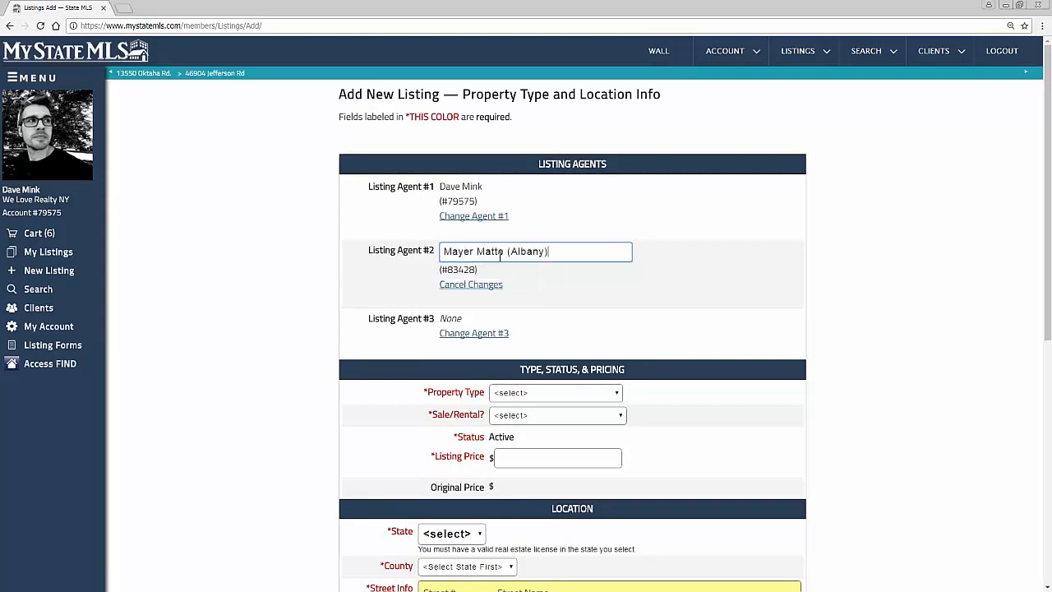
left_click(671, 327)
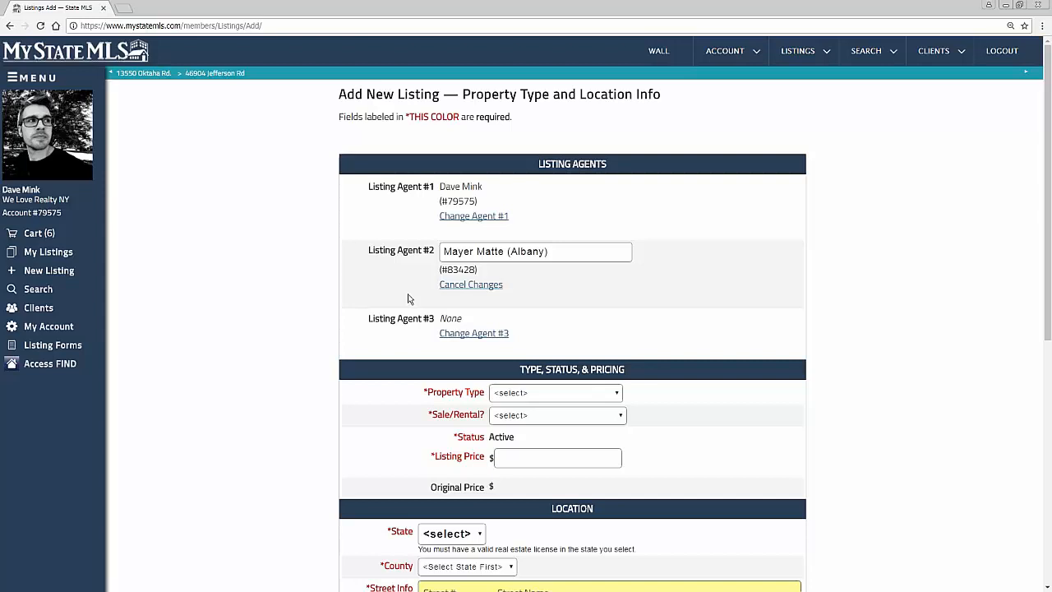
Step: Set the listing's property type to House (Detached)
scroll(407, 296, "down", 3)
left_click(564, 174)
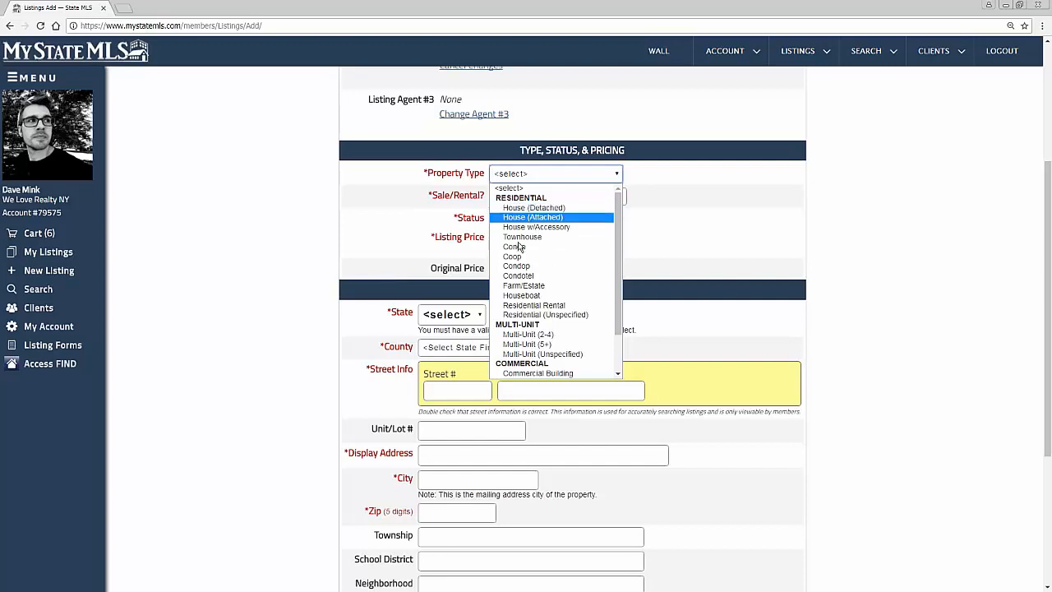
scroll(544, 288, "down", 2)
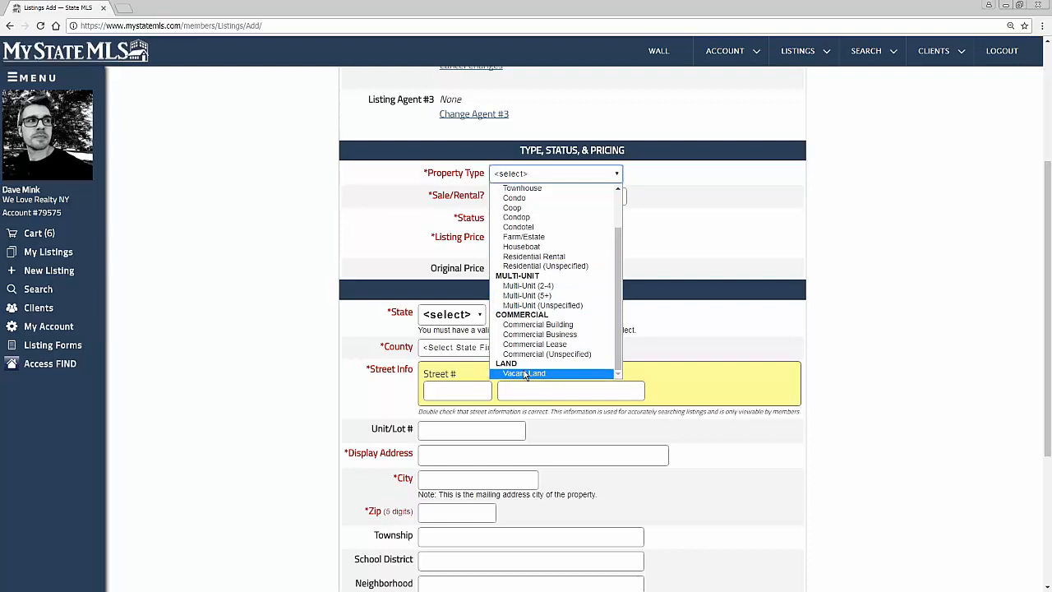
scroll(546, 230, "up", 2)
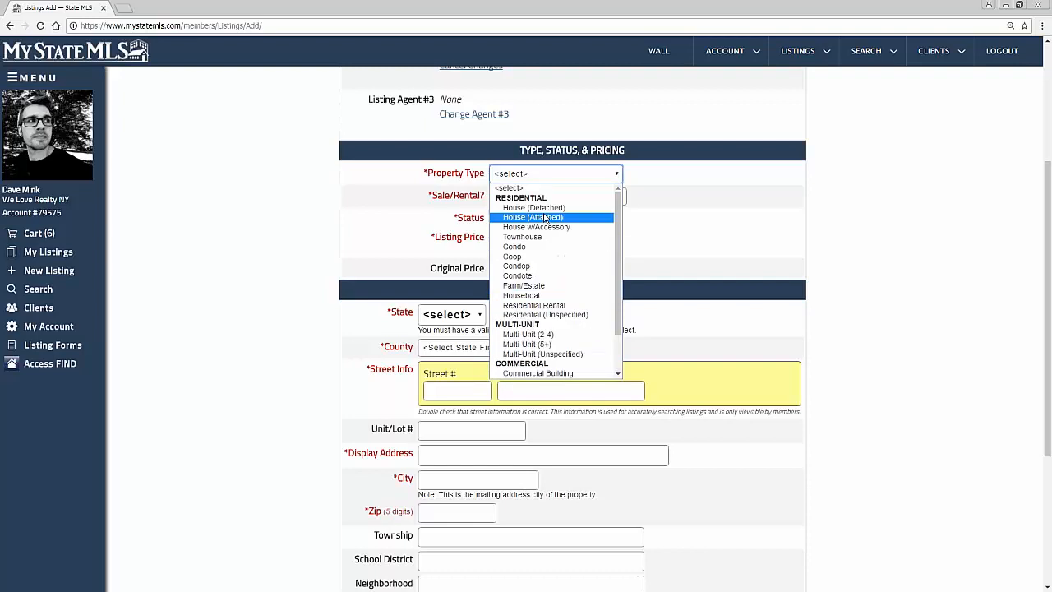
left_click(540, 208)
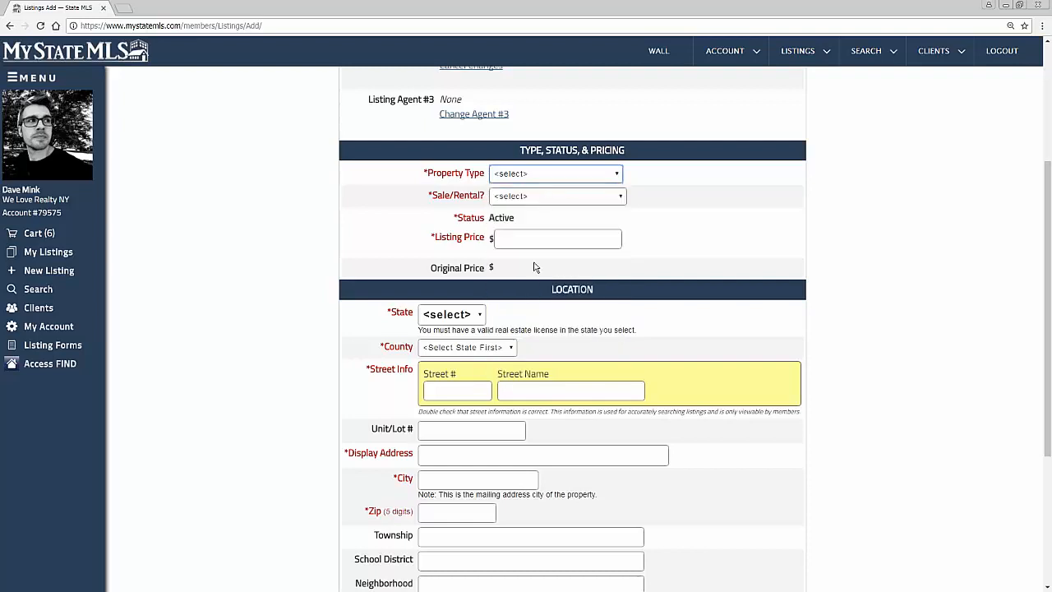
Step: Review the Sale/Rental choices and the full Property Type list, picking House (Detached)
left_click(619, 203)
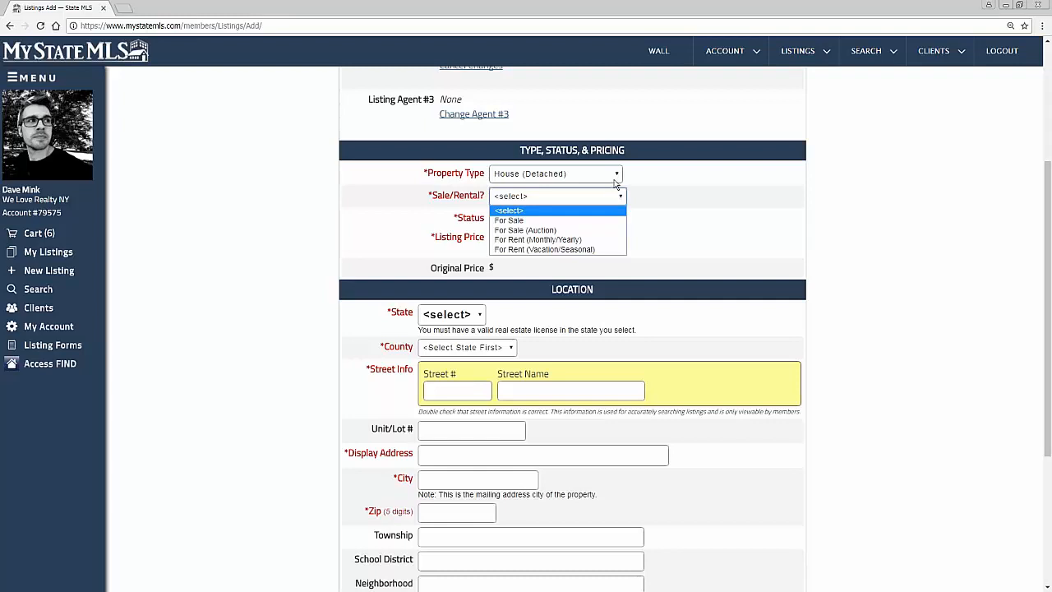
left_click(617, 174)
scroll(568, 331, "down", 1)
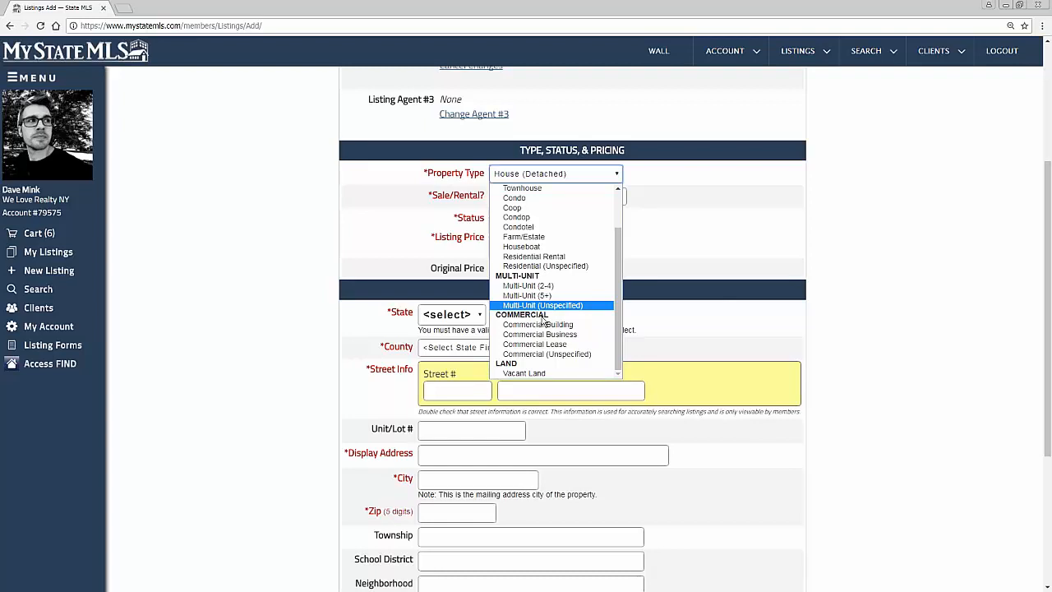
scroll(576, 304, "up", 1)
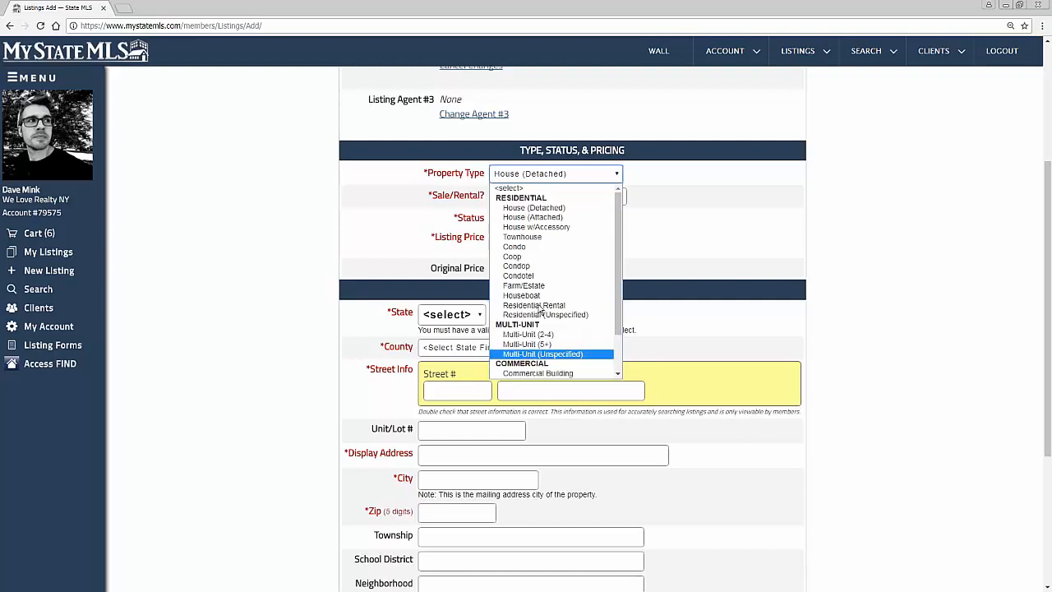
left_click(521, 215)
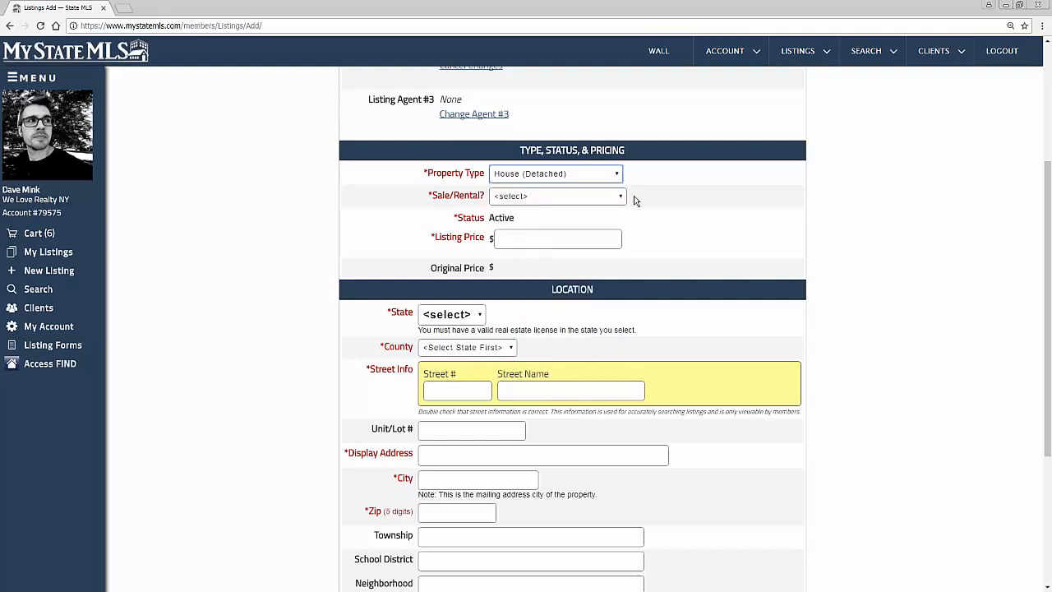
Step: Try For Sale (Auction) as the Sale/Rental option and examine the auction fields, including Starting Bid
left_click(602, 197)
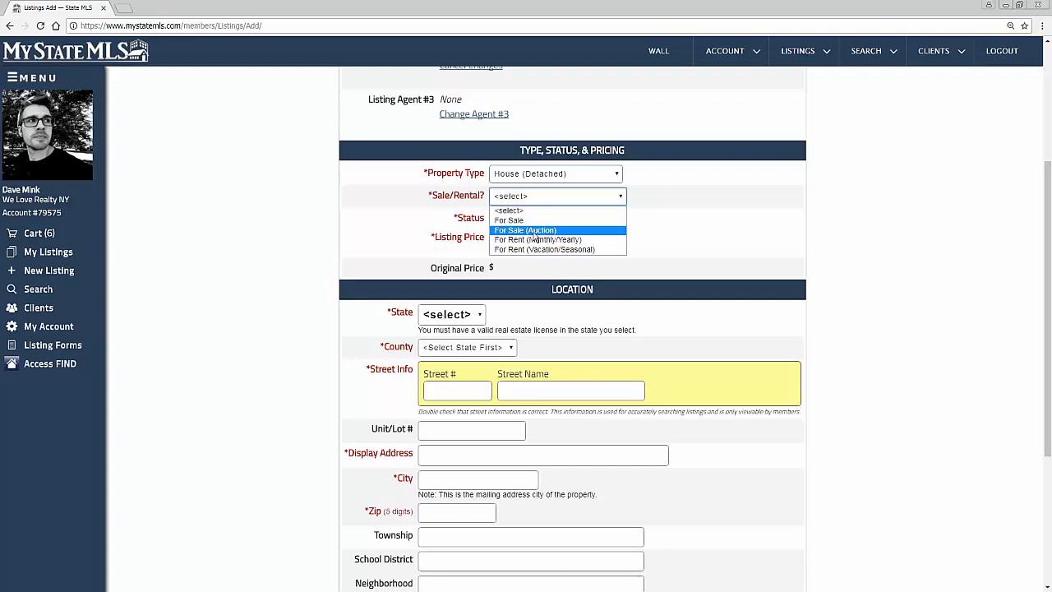
left_click(534, 233)
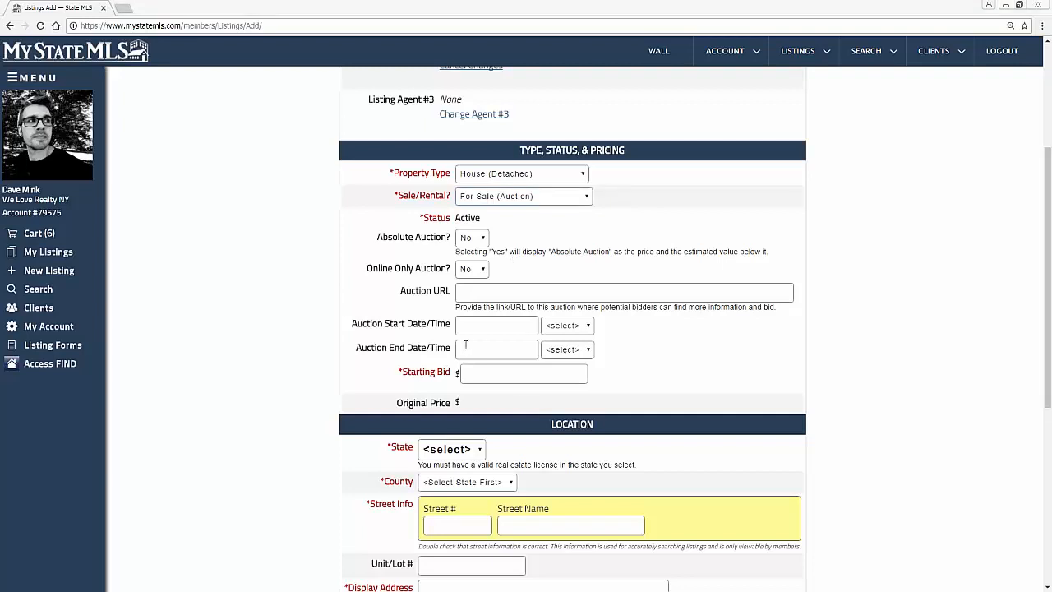
left_click(402, 376)
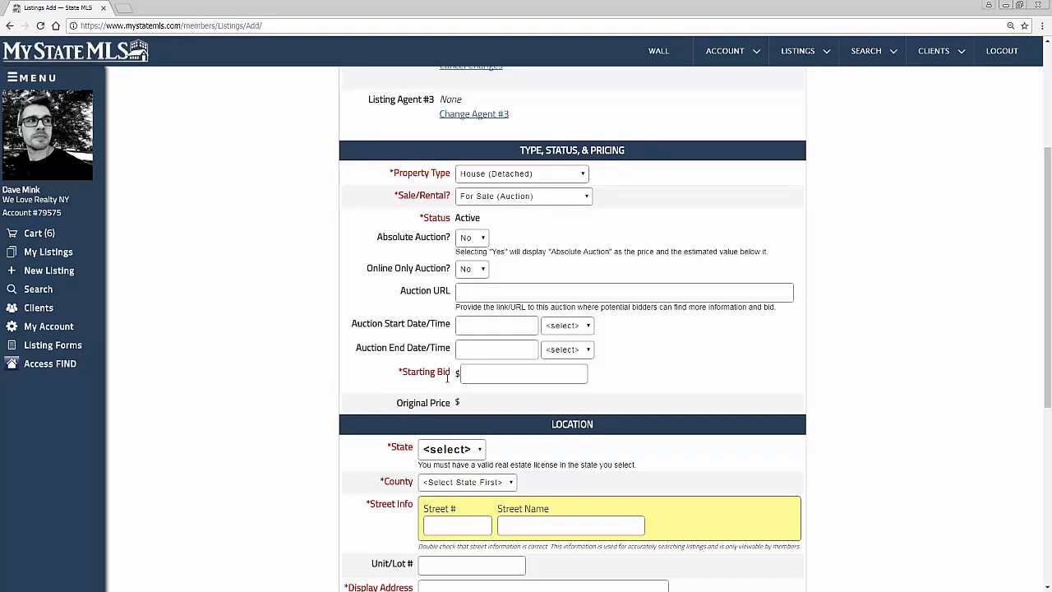
triple_click(448, 377)
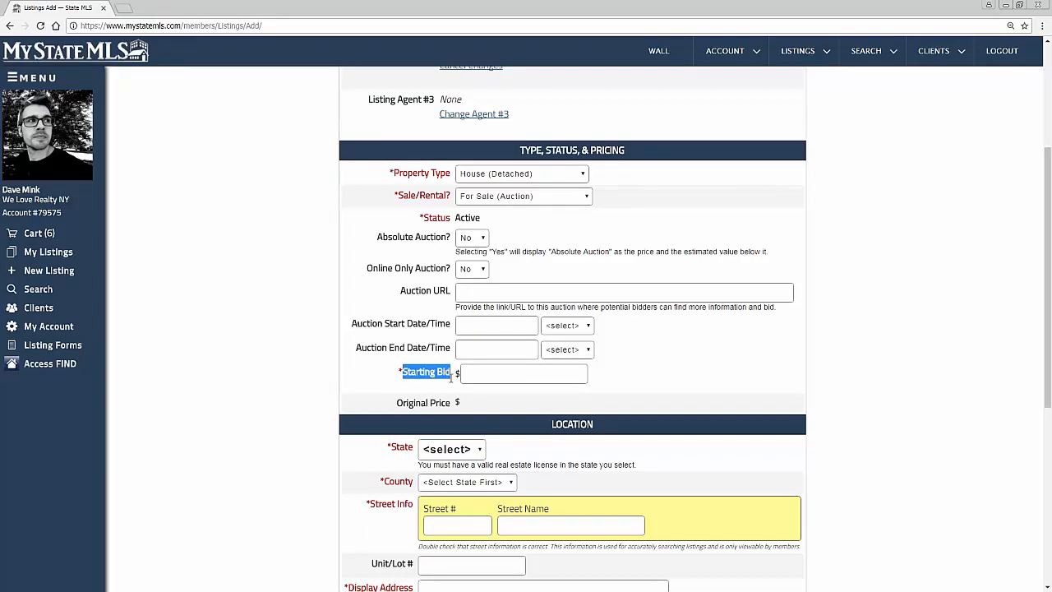
Step: Set the Sale/Rental option to For Sale and the listing price to $250,000
left_click(543, 200)
left_click(540, 221)
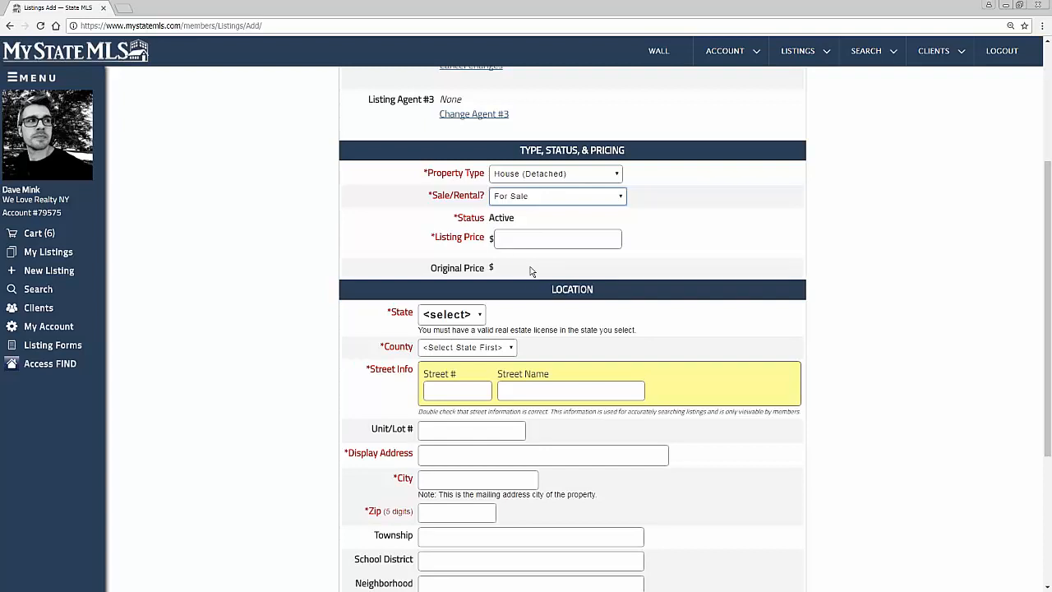
left_click(504, 240)
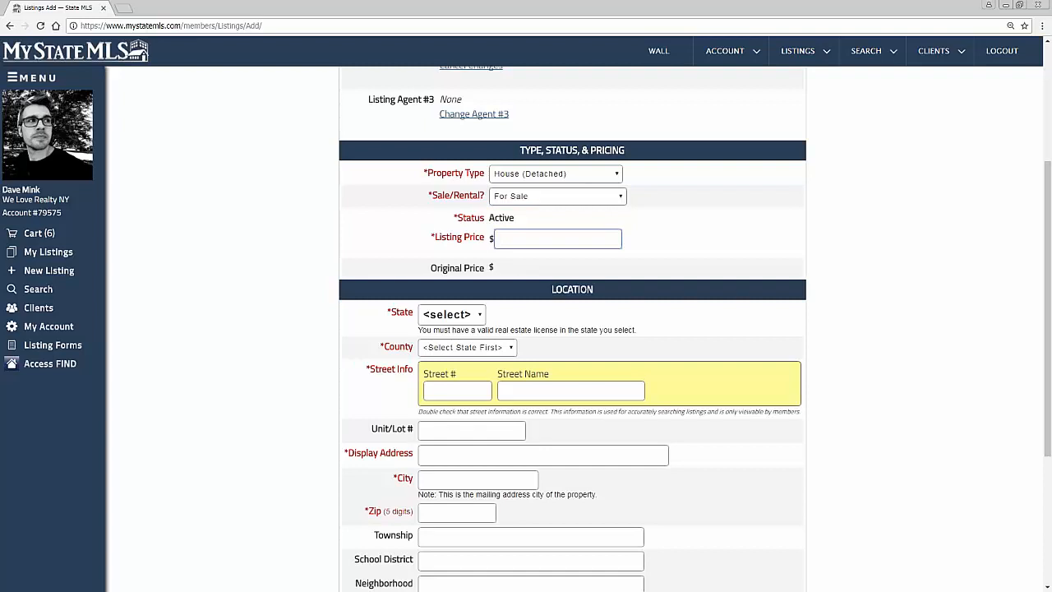
type("250,000")
Step: Set the property's state to NY in the location details
left_click(471, 319)
left_click(458, 346)
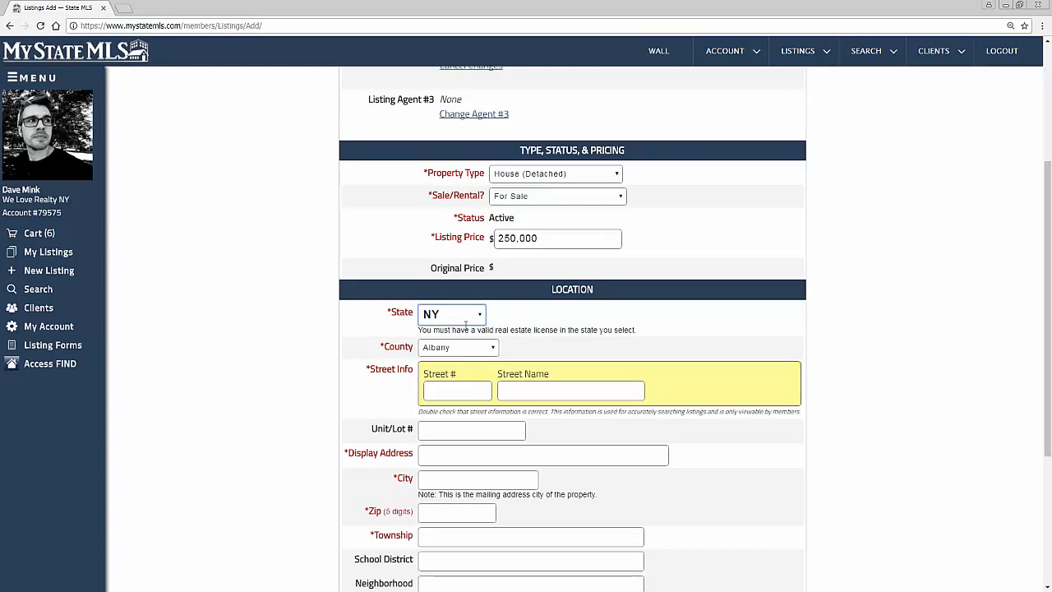
left_click(465, 321)
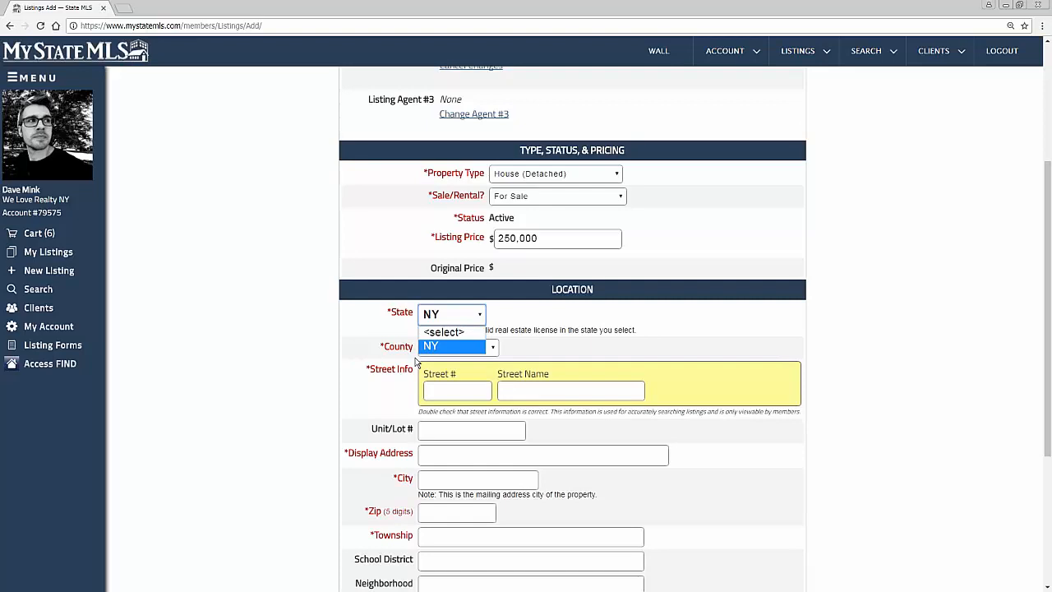
left_click(469, 346)
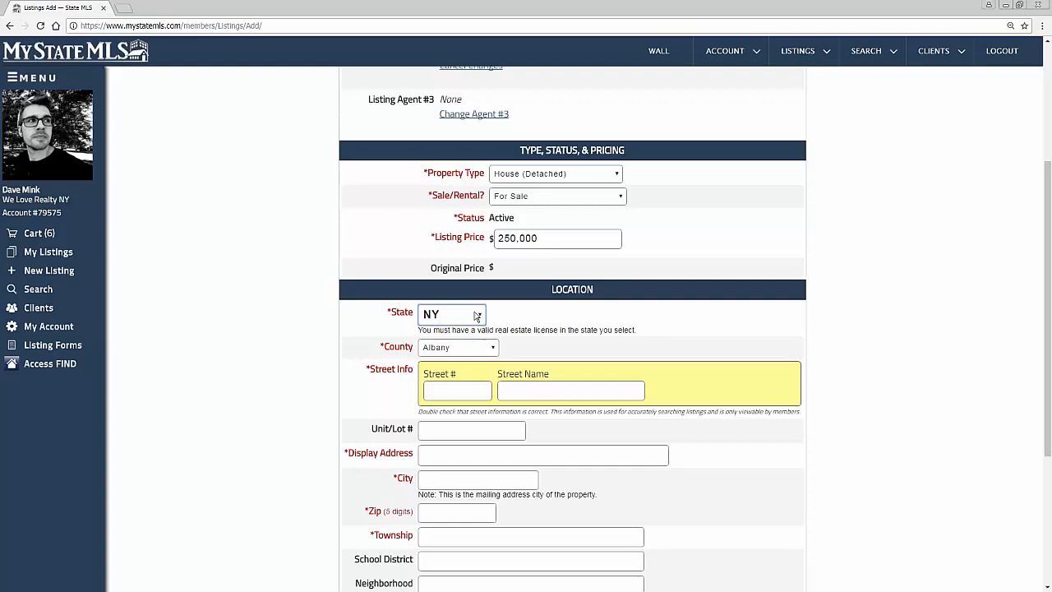
left_click(475, 316)
left_click(475, 316)
Step: Enter the property's street number, street name and unit number in the location details
scroll(556, 352, "down", 1)
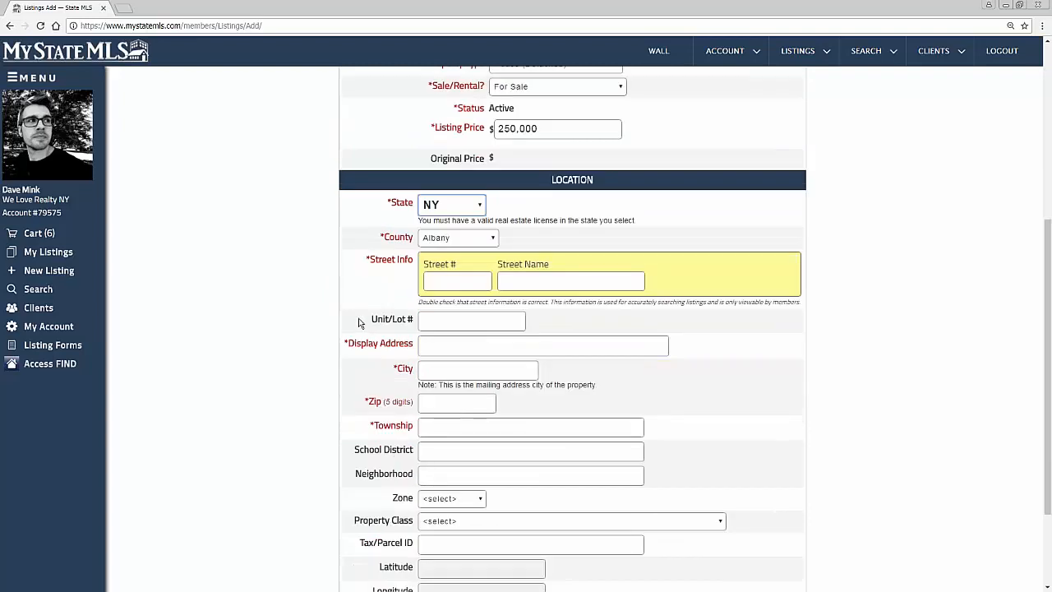
left_click(374, 427)
left_click_drag(374, 427, 409, 426)
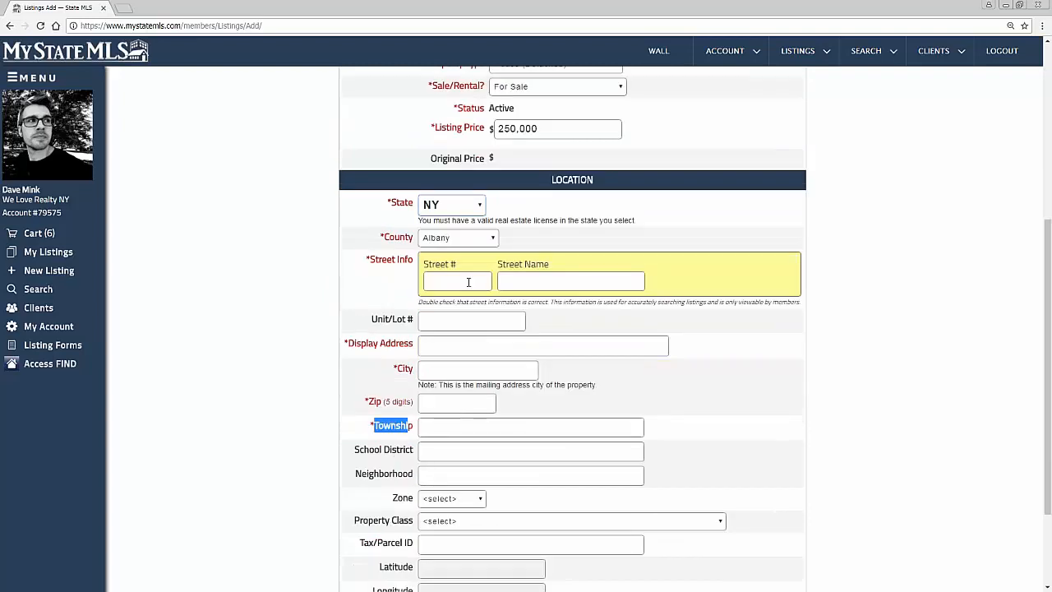
left_click(452, 278)
type("123")
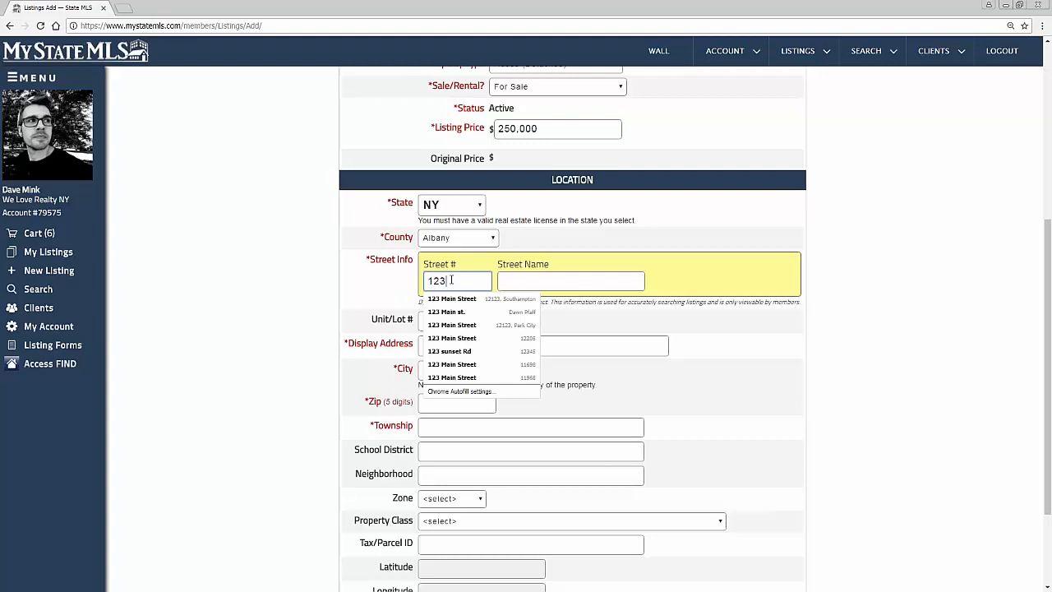
key("Tab")
type("Main St.")
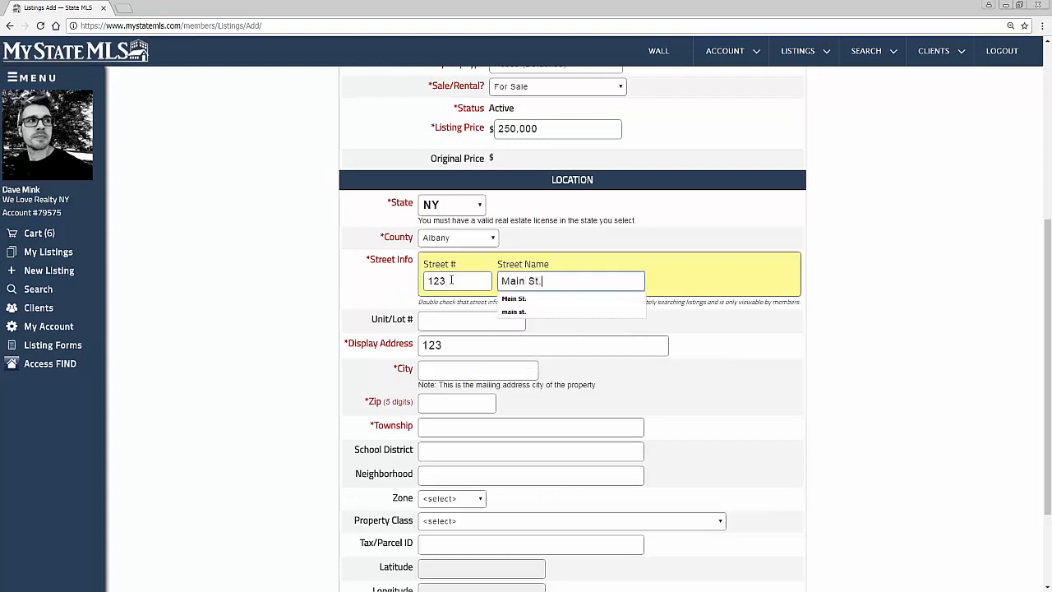
key("Tab")
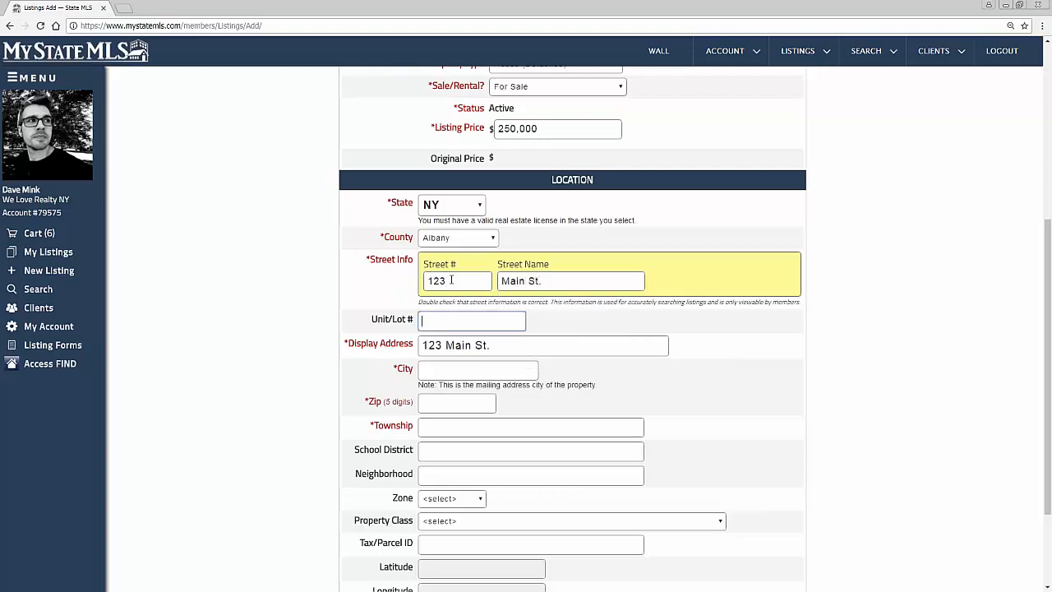
key("Tab")
Step: Set the property's city and township to Albany and enter its five-digit ZIP code
type("Albany")
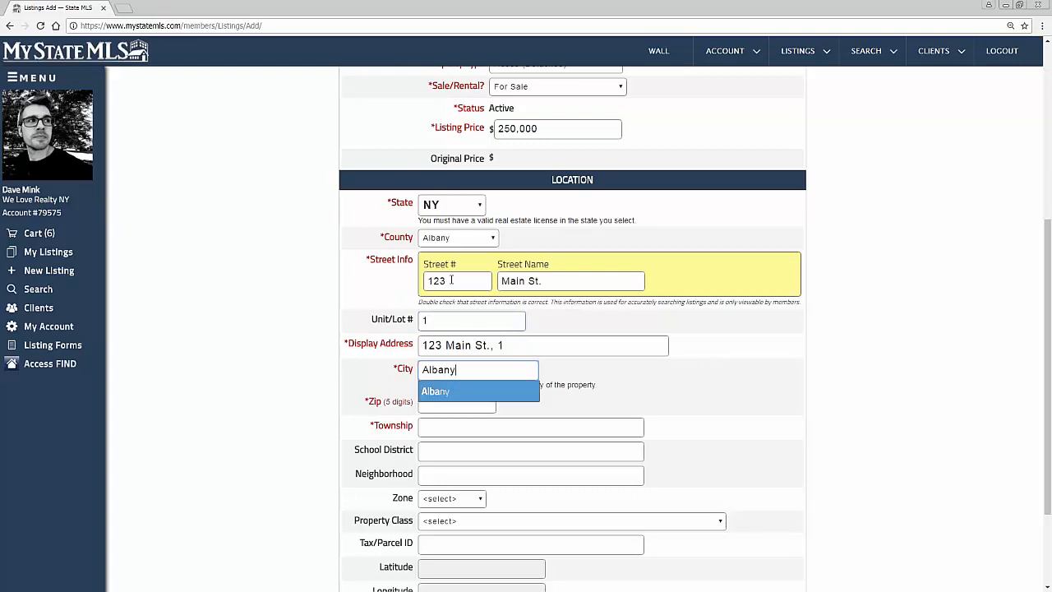
key("Down")
key("Tab")
type("12202")
key("Tab")
type("Albany")
Step: Set the school district to Albany Central and the neighborhood to Albany Heights
key("Tab")
type("Albany Central")
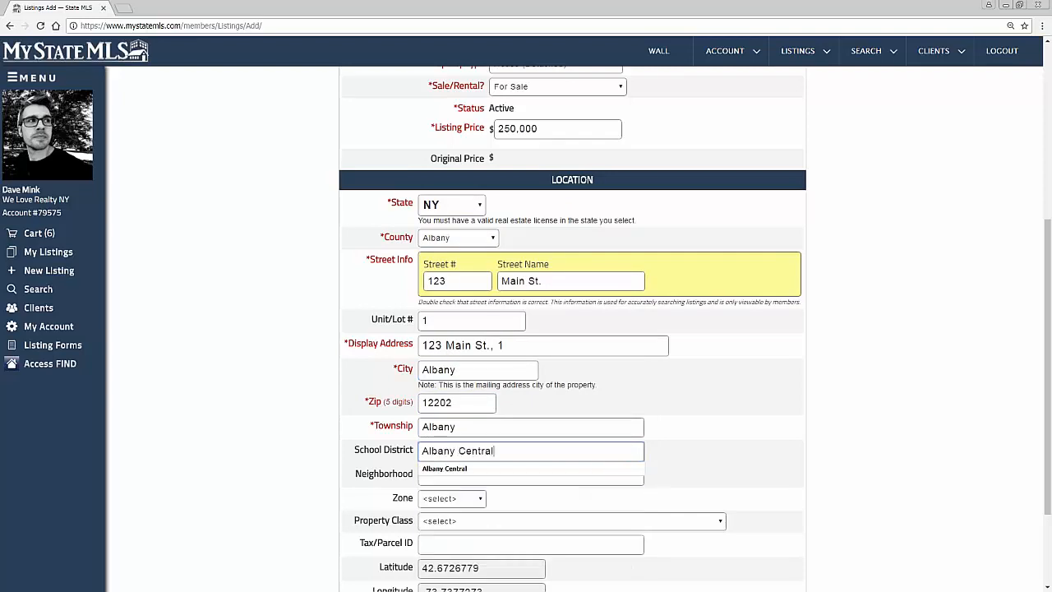
key("Tab")
type("Albany Eh")
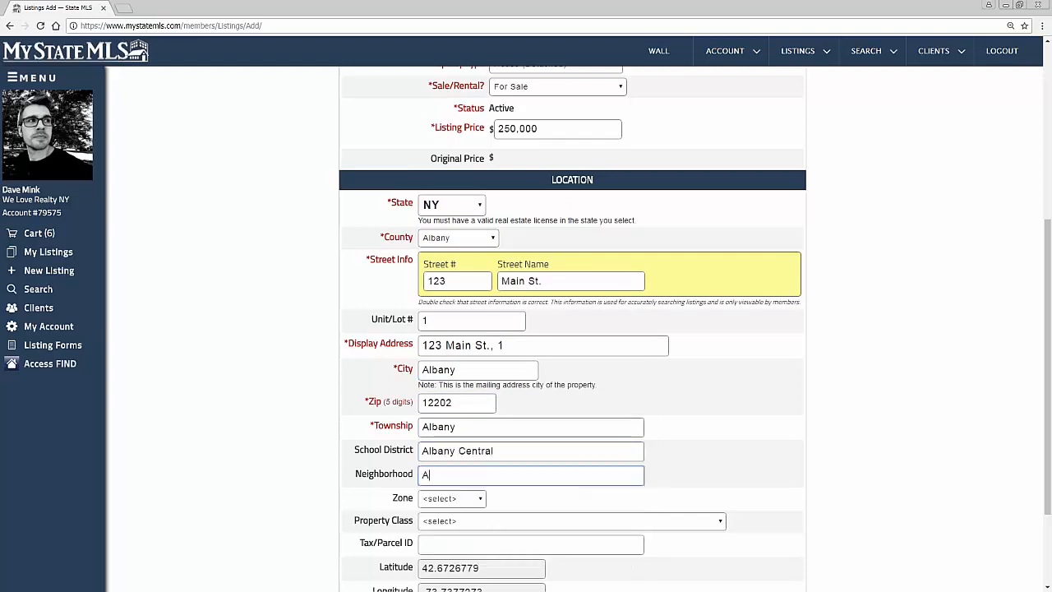
key("BackSpace")
key("BackSpace")
type("Heights")
scroll(769, 271, "down", 2)
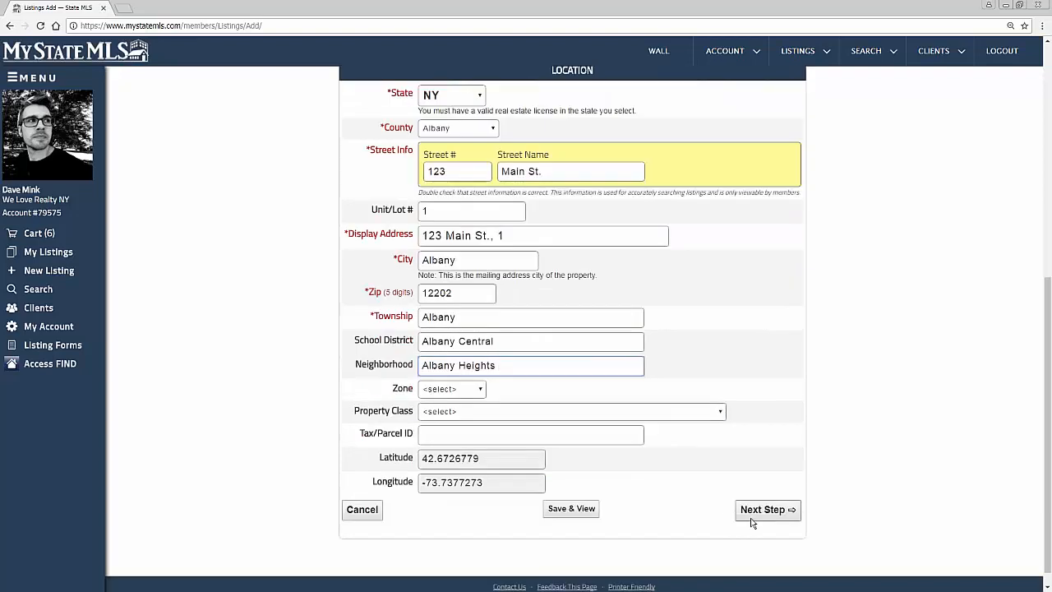
Step: Advance to the map, move the property marker to Champlain St near Main St, and continue to the listing information
left_click(754, 514)
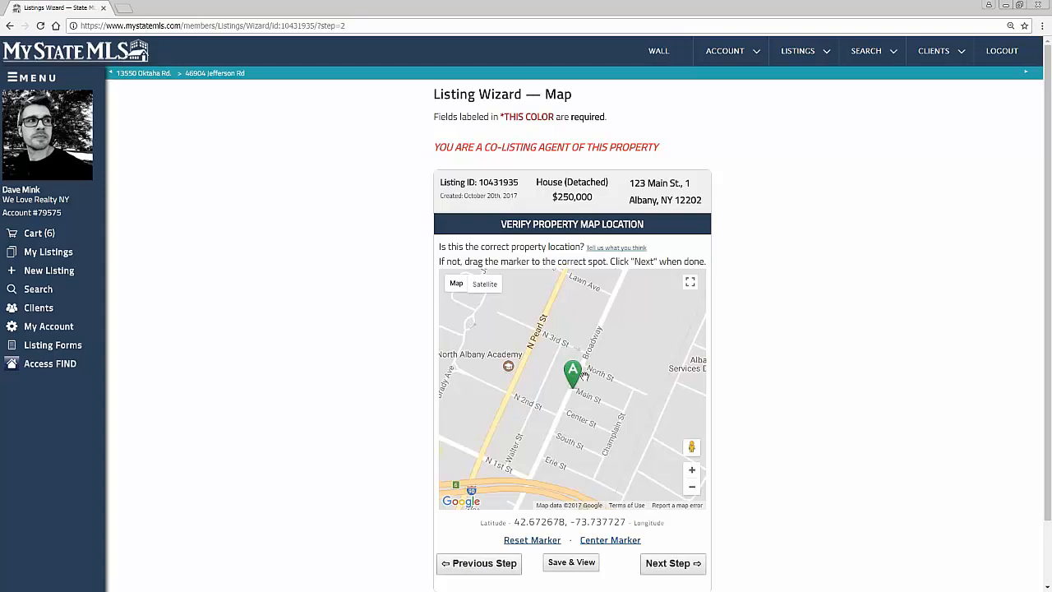
mouse_move(573, 372)
left_mouse_down()
mouse_move(625, 353)
mouse_move(659, 311)
mouse_move(482, 366)
mouse_move(479, 356)
mouse_move(616, 397)
left_mouse_up()
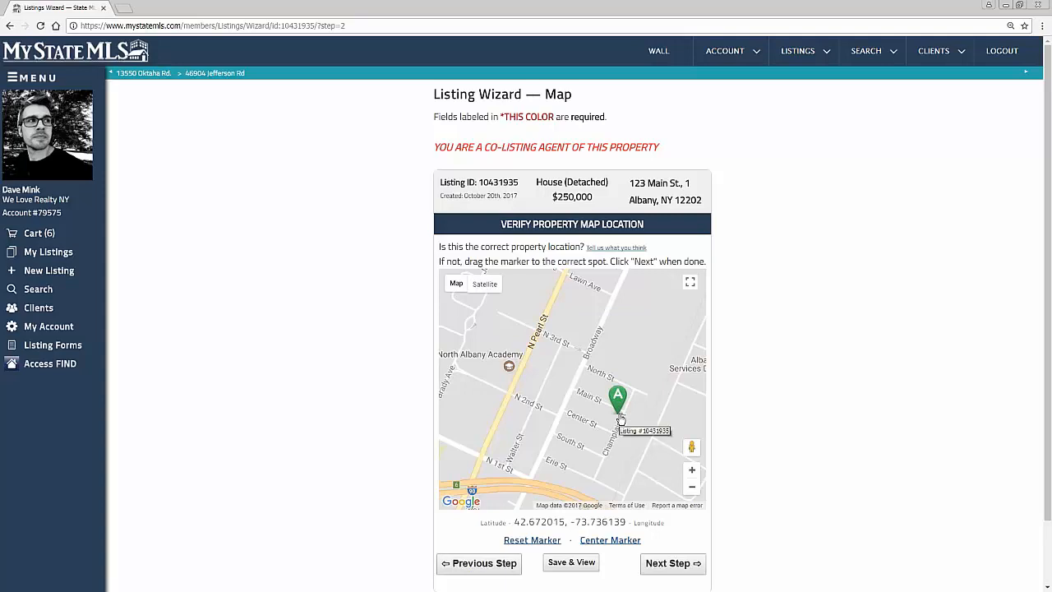
left_click(668, 566)
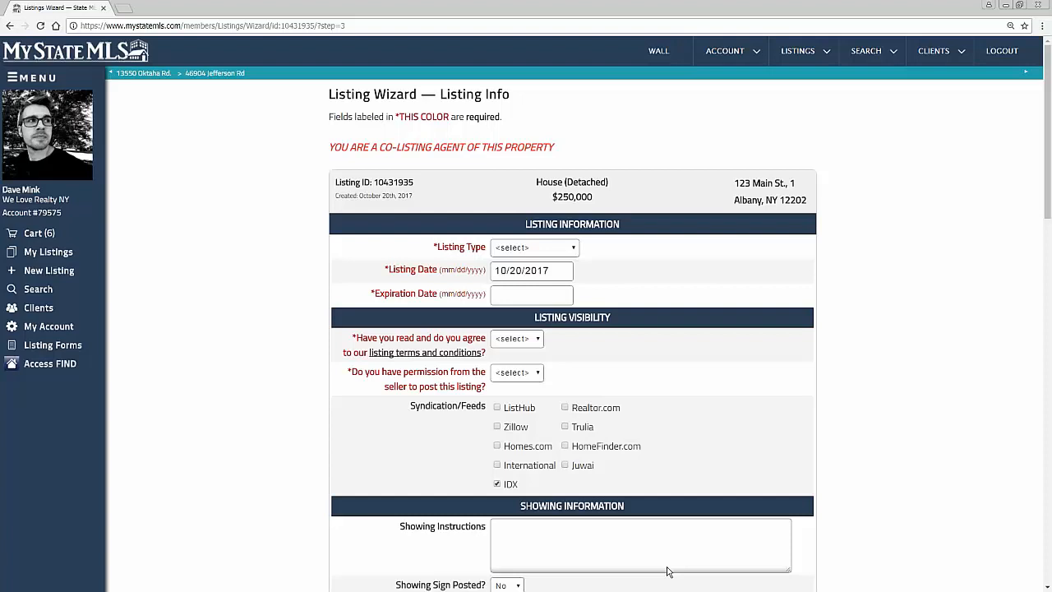
Step: Set the listing type to Exclusive and the expiration date to 10/21/2017
left_click(571, 250)
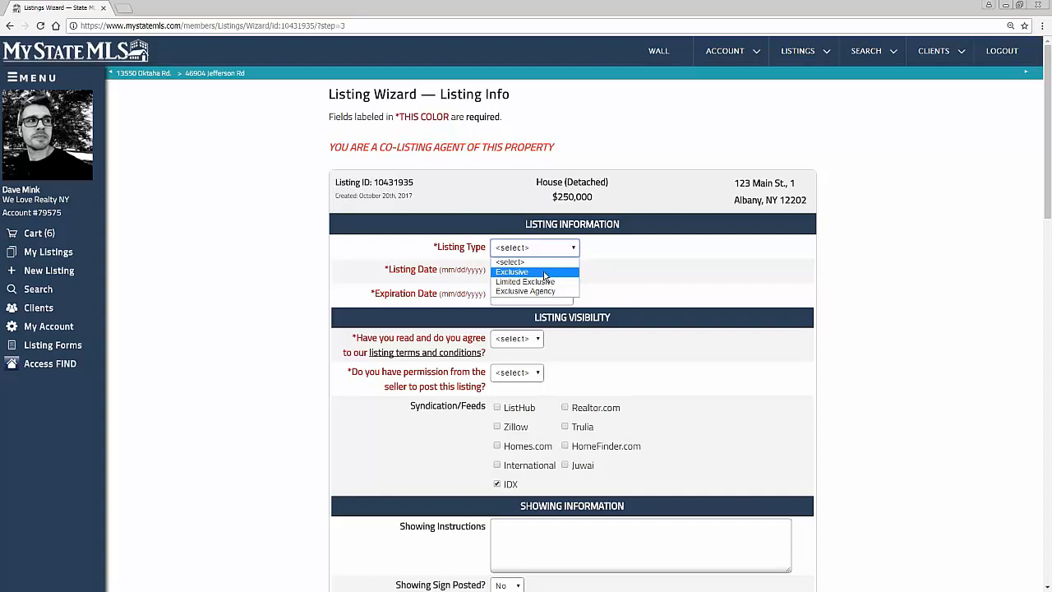
left_click(545, 275)
left_click(549, 270)
left_click(665, 265)
left_click(536, 297)
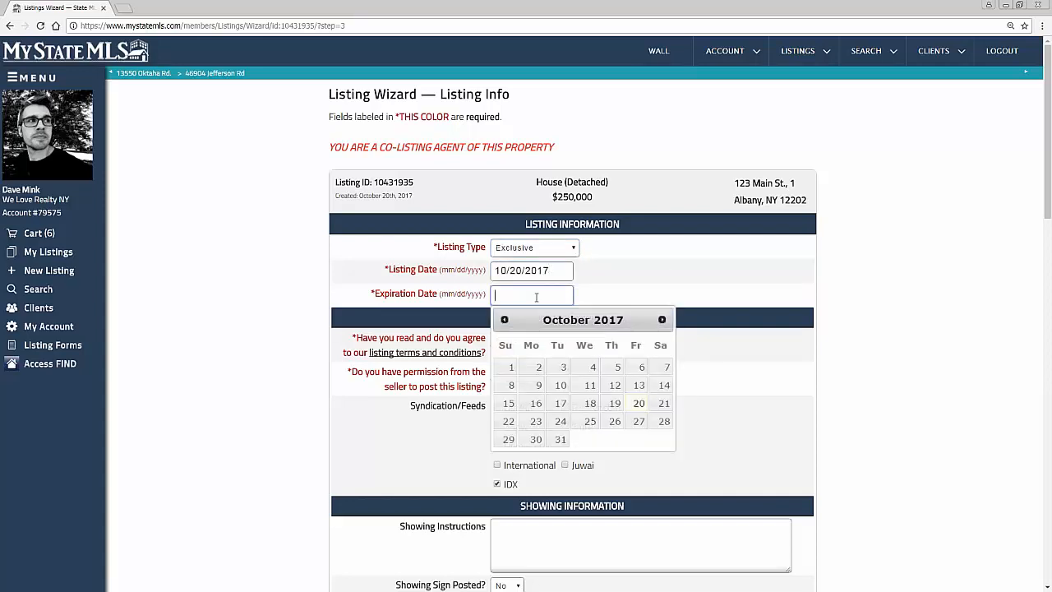
left_click(663, 403)
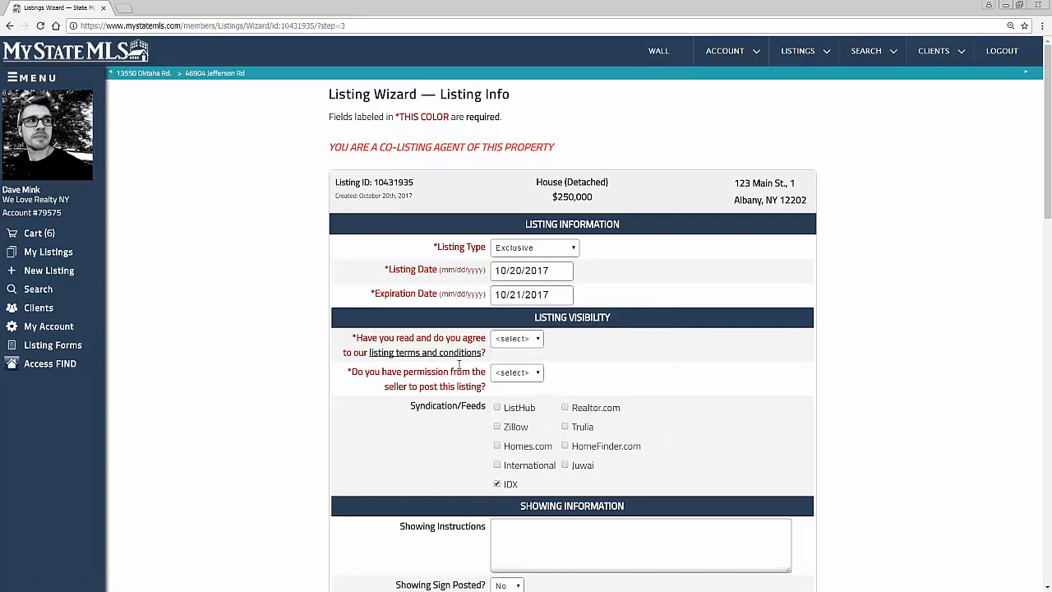
Step: Answer Yes to agreeing with the listing terms and to having the seller's permission to post
scroll(445, 370, "down", 1)
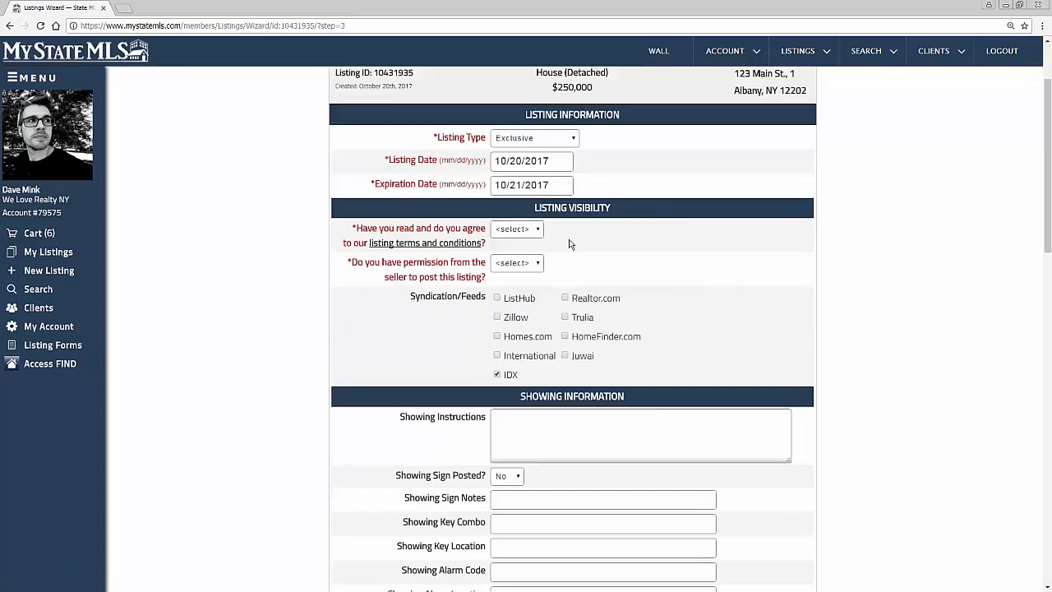
left_click(528, 230)
left_click(518, 253)
left_click(520, 263)
left_click(511, 288)
Step: Turn off the IDX feed in the Syndication/Feeds options
triple_click(490, 301)
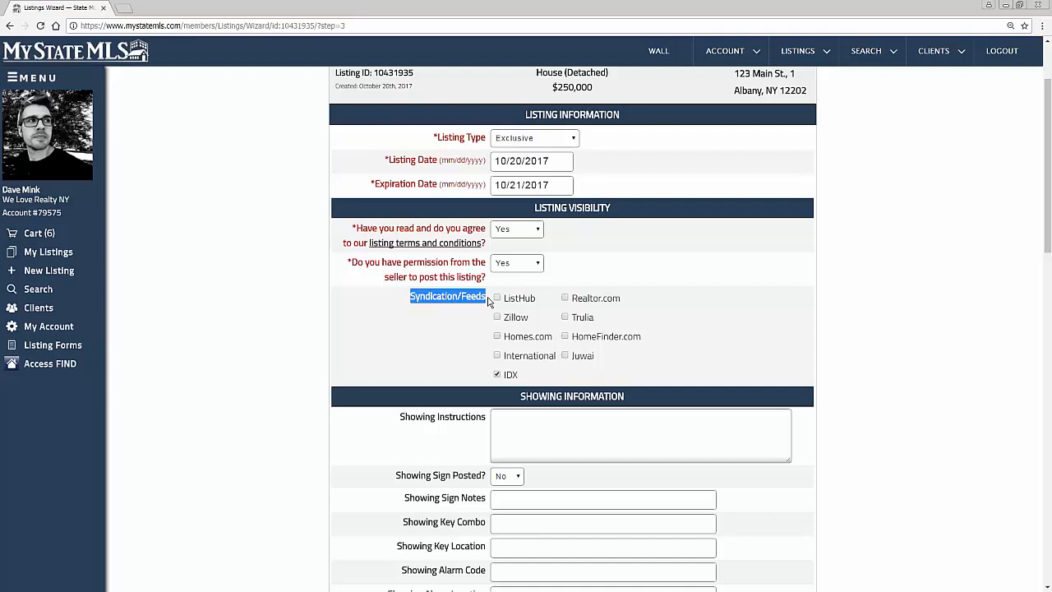
left_click(473, 354)
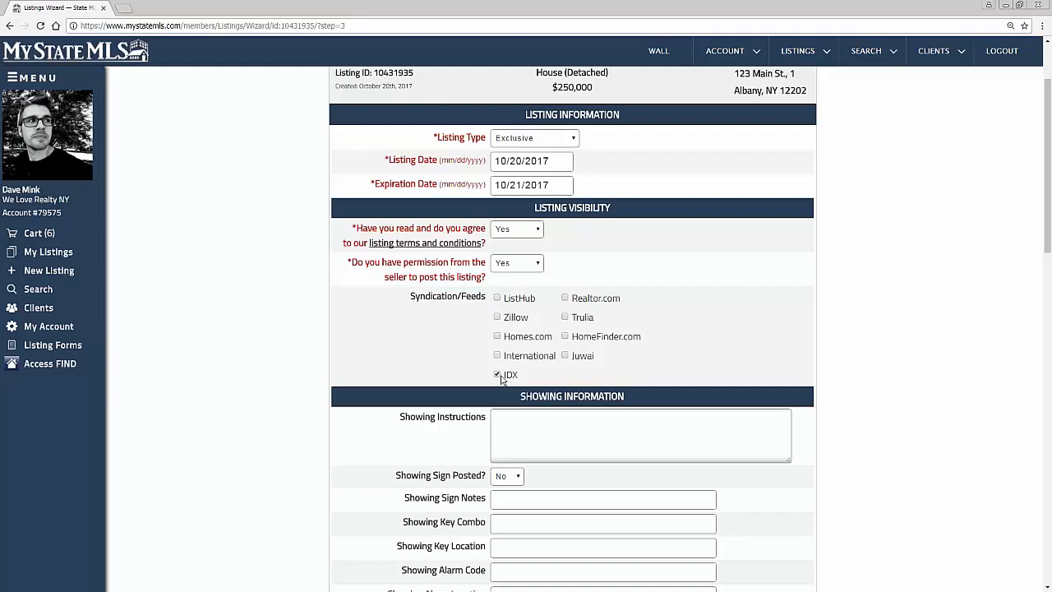
left_click(497, 375)
Step: Enter the showing instructions "Call for showing, 24 hour notice needed"
scroll(411, 360, "down", 2)
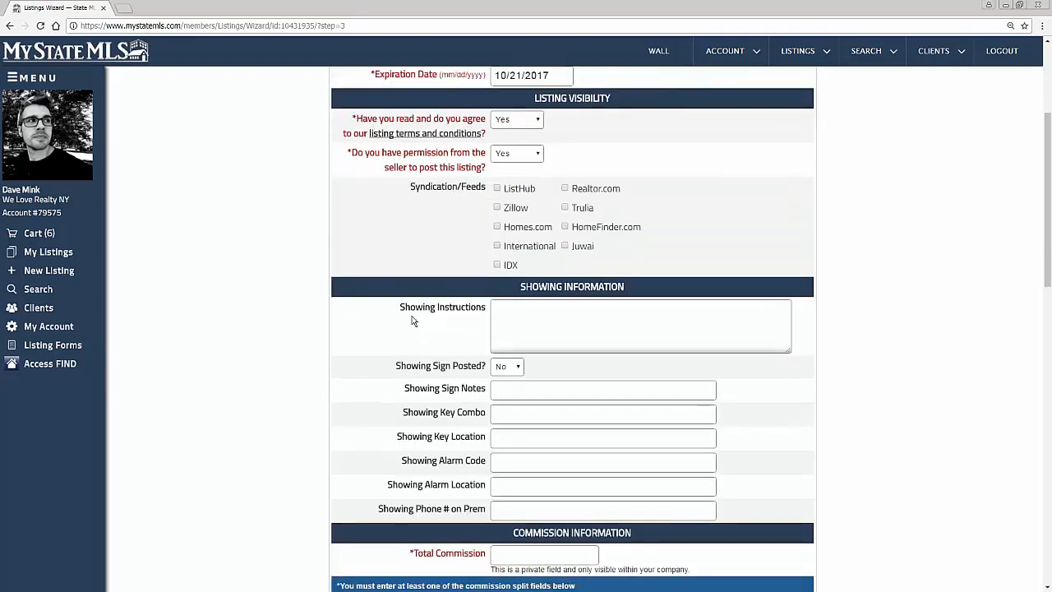
left_click(589, 337)
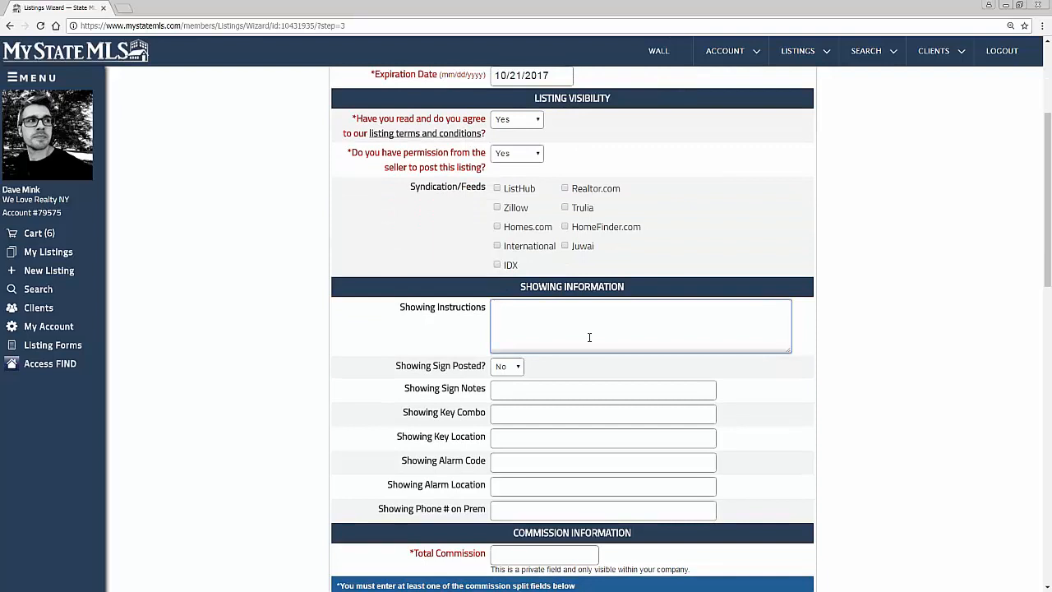
type("Call for showing.")
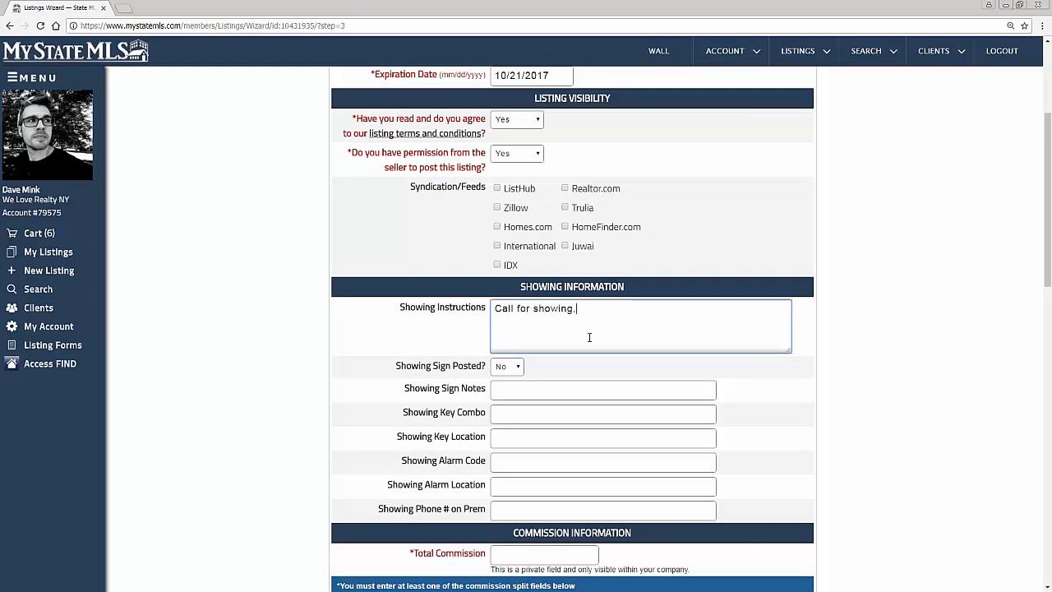
type(" 24 noti")
key("BackSpace")
key("BackSpace")
key("BackSpace")
key("BackSpace")
type("hour notice needed")
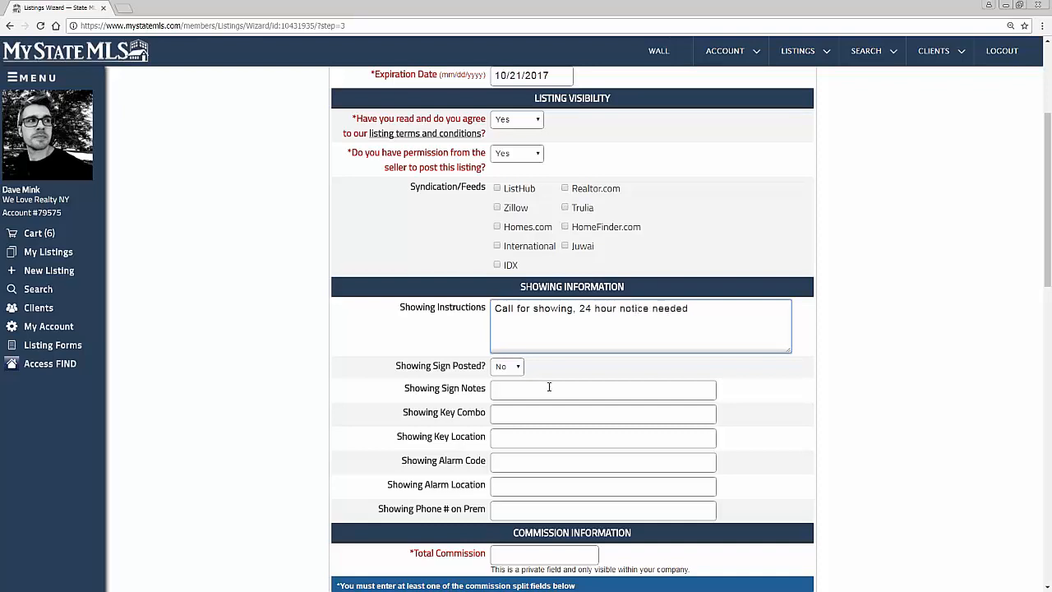
Step: Set the total commission to 6% in the commission information
scroll(550, 386, "down", 3)
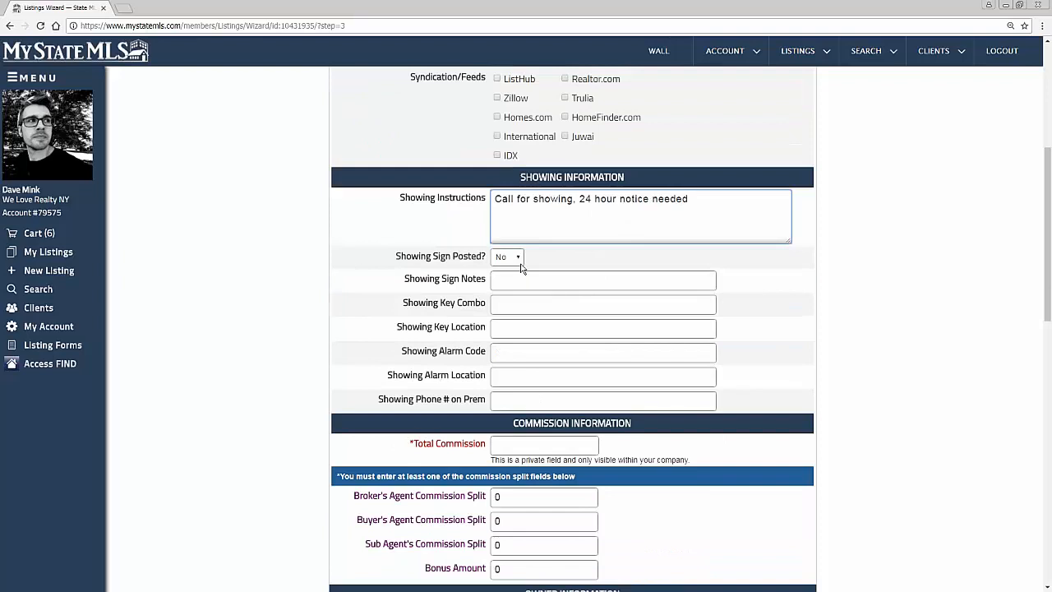
scroll(444, 305, "down", 3)
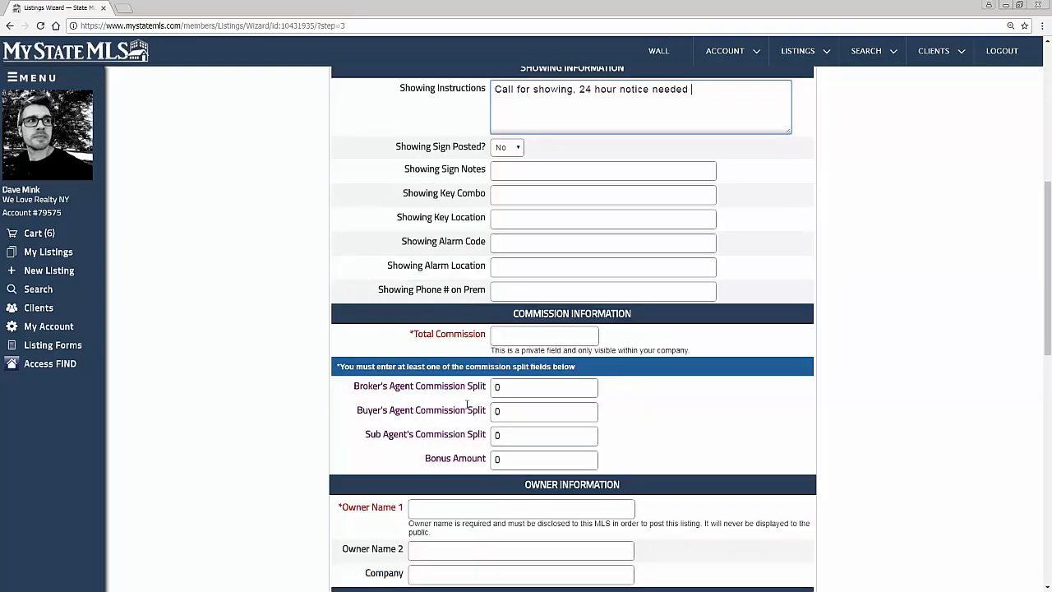
left_click(511, 331)
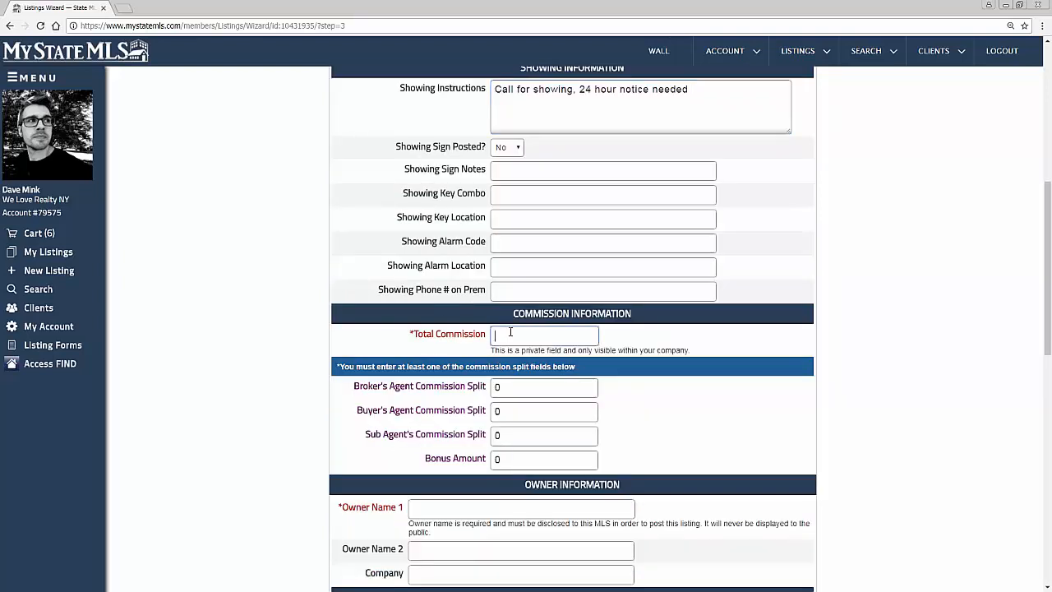
type("6%")
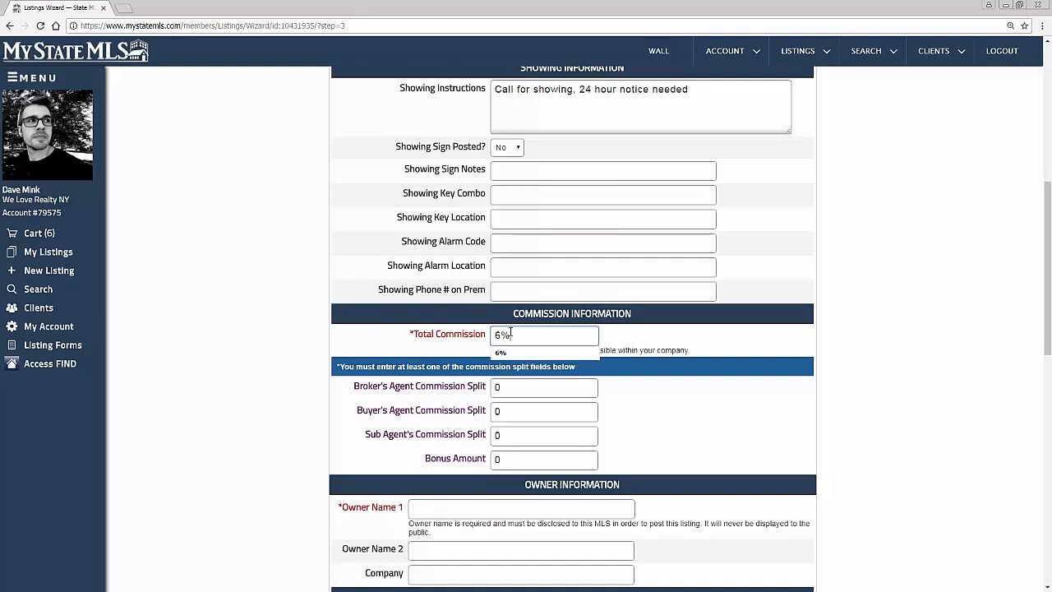
key("Tab")
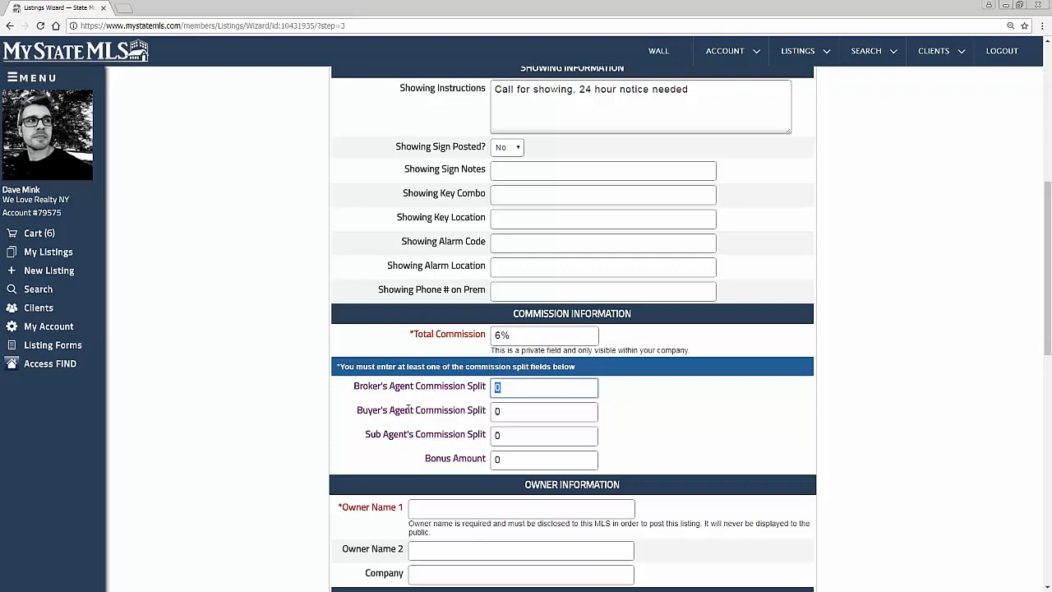
Step: Set the Buyer's Agent Commission Split to 3%
left_click_drag(354, 386, 368, 386)
left_click_drag(413, 386, 487, 458)
left_click(564, 461)
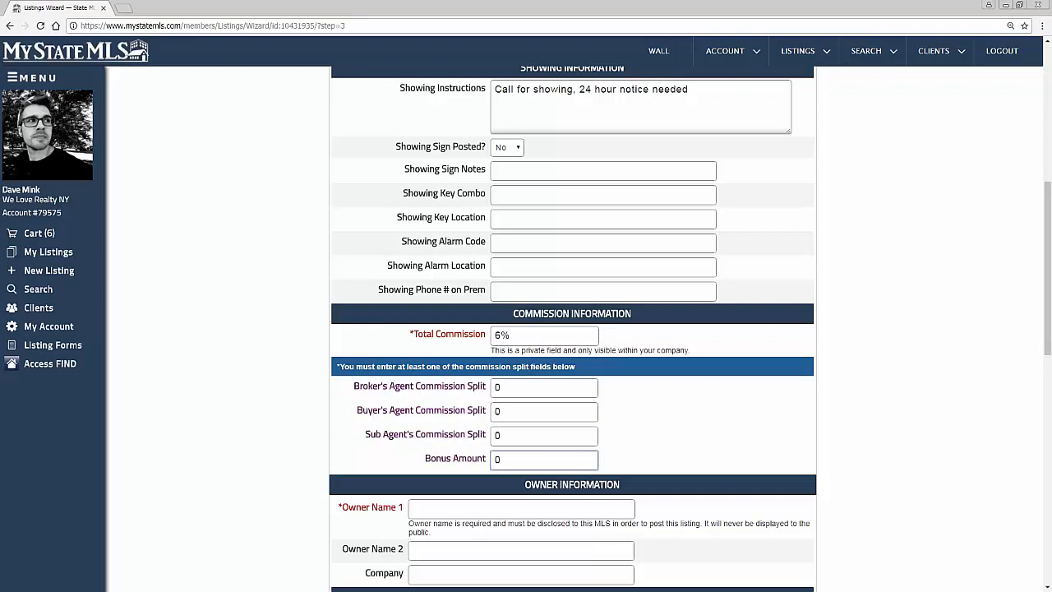
double_click(496, 412)
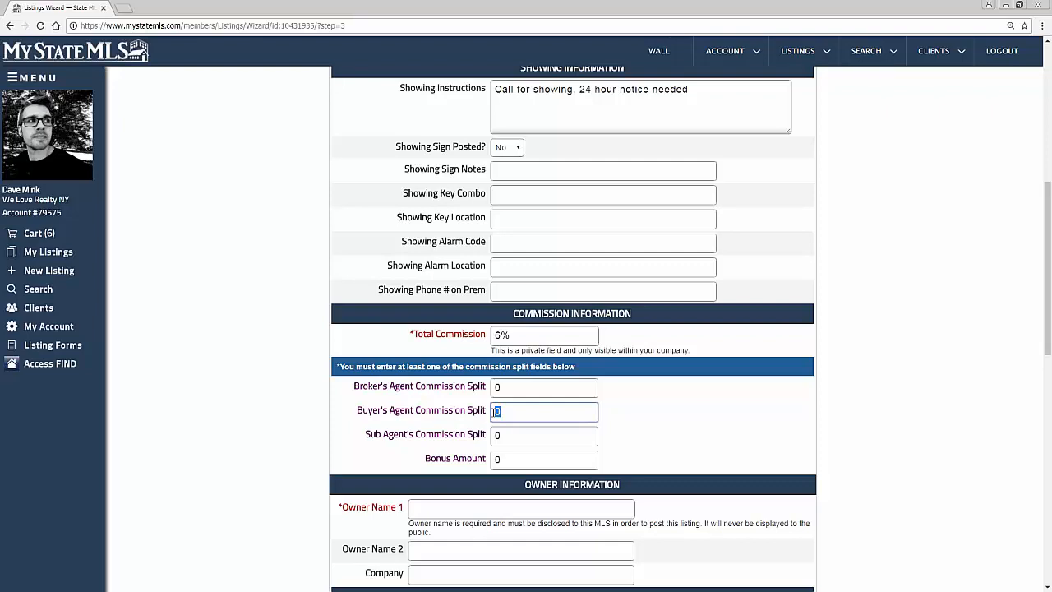
type("3%")
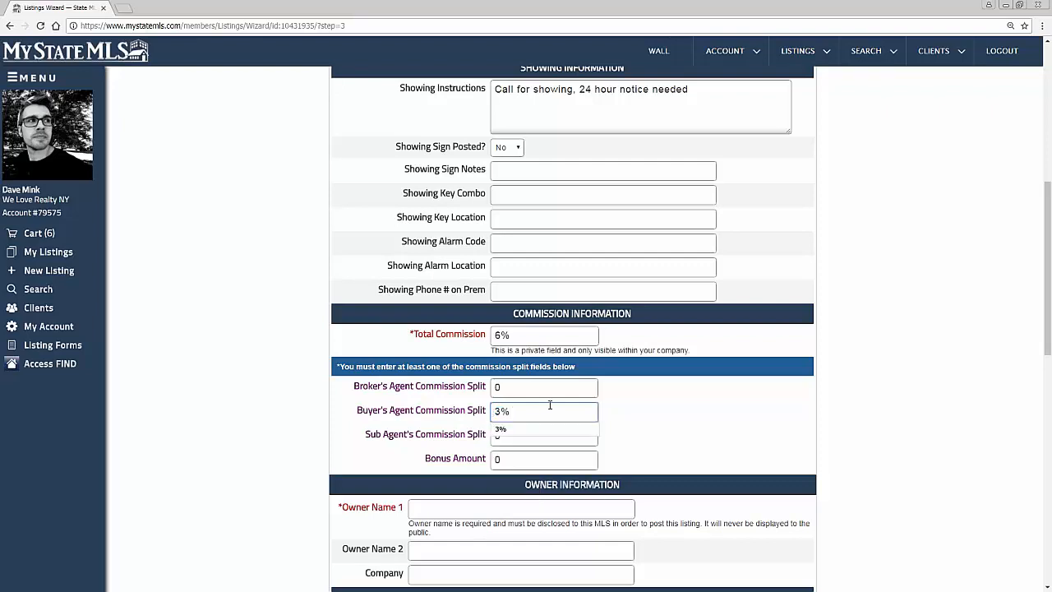
left_click(623, 436)
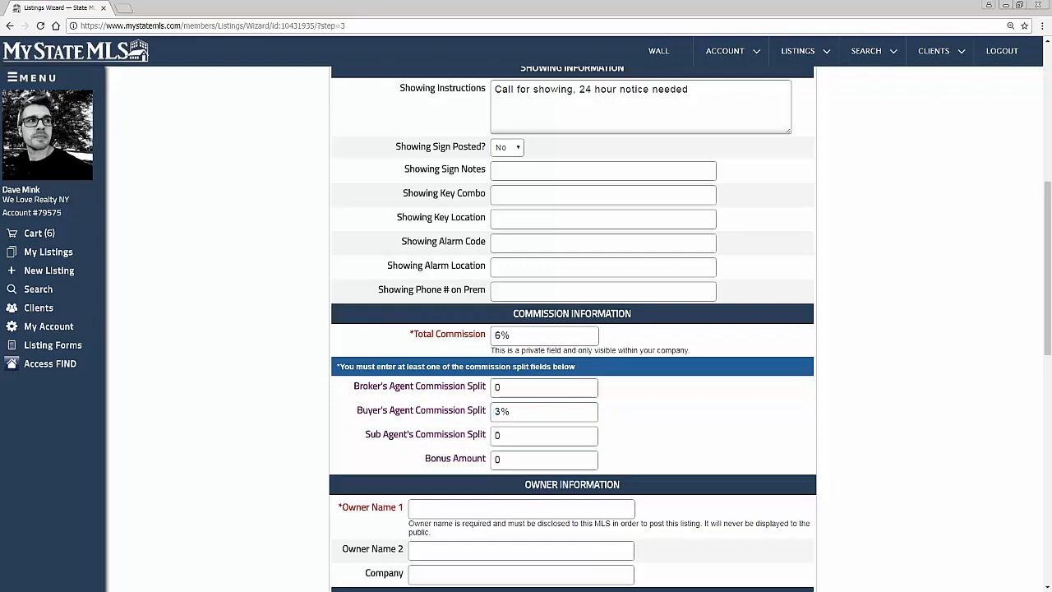
Step: Enter the owner's full name as Owner Name 1 and fill in the owner's primary phone number
scroll(623, 435, "down", 3)
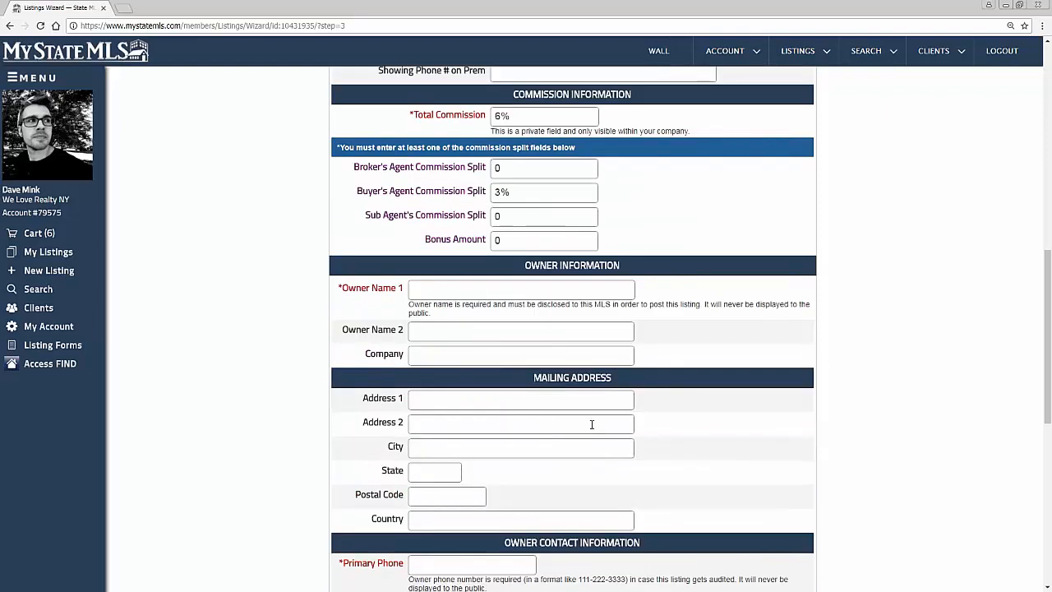
scroll(591, 423, "down", 2)
left_click(453, 179)
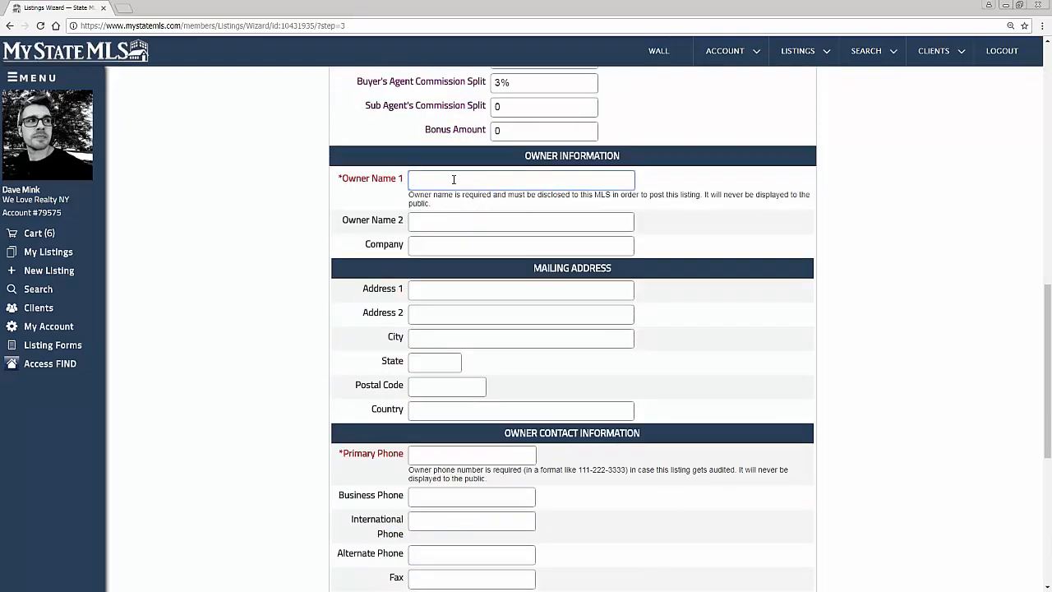
scroll(444, 272, "up", 1)
scroll(436, 395, "down", 1)
left_click(433, 457)
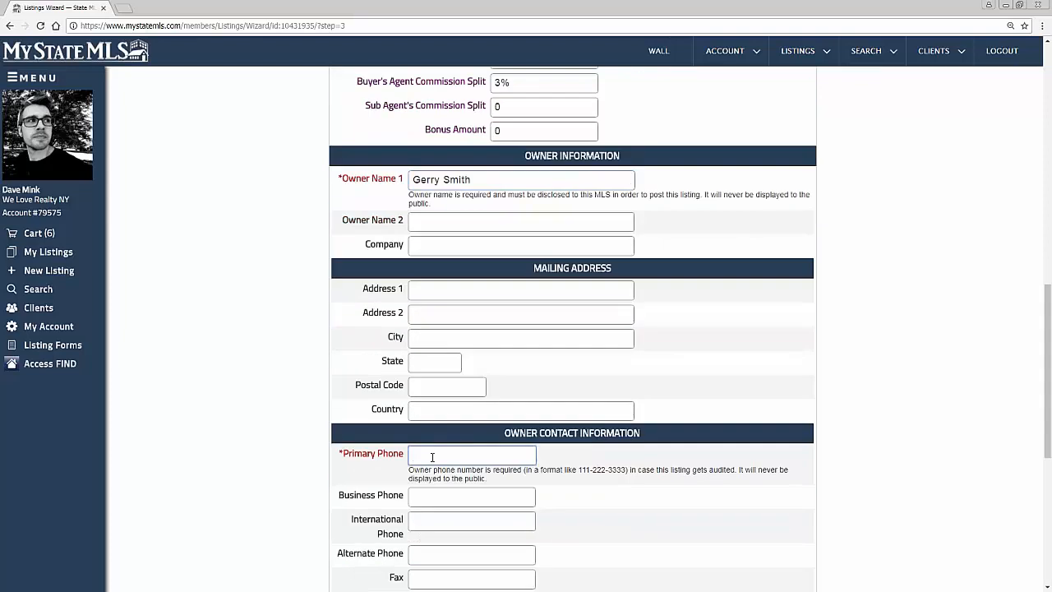
type("555-555-5555")
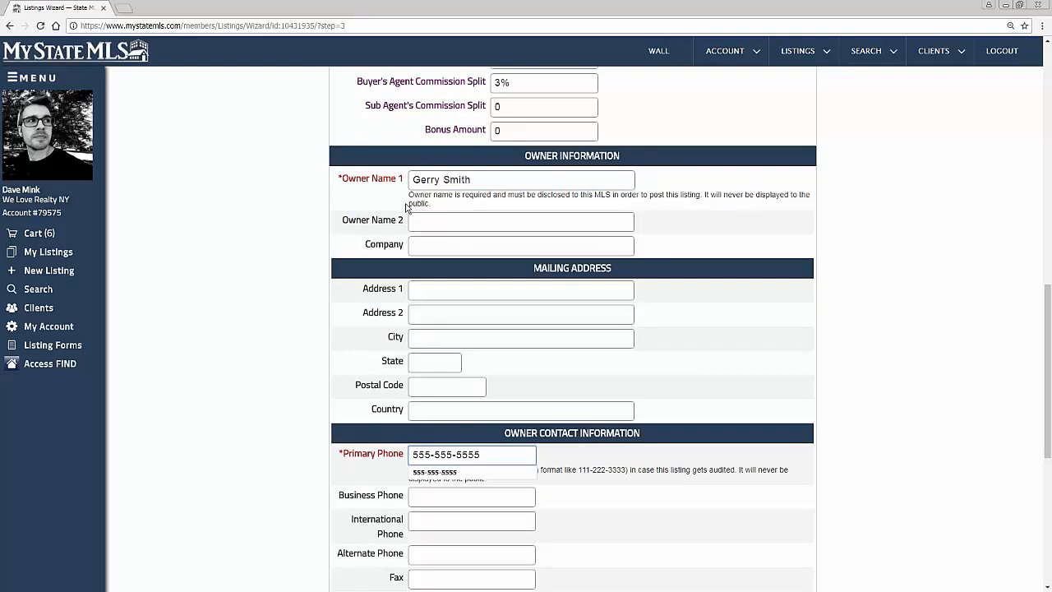
left_click_drag(409, 181, 679, 204)
left_click(698, 205)
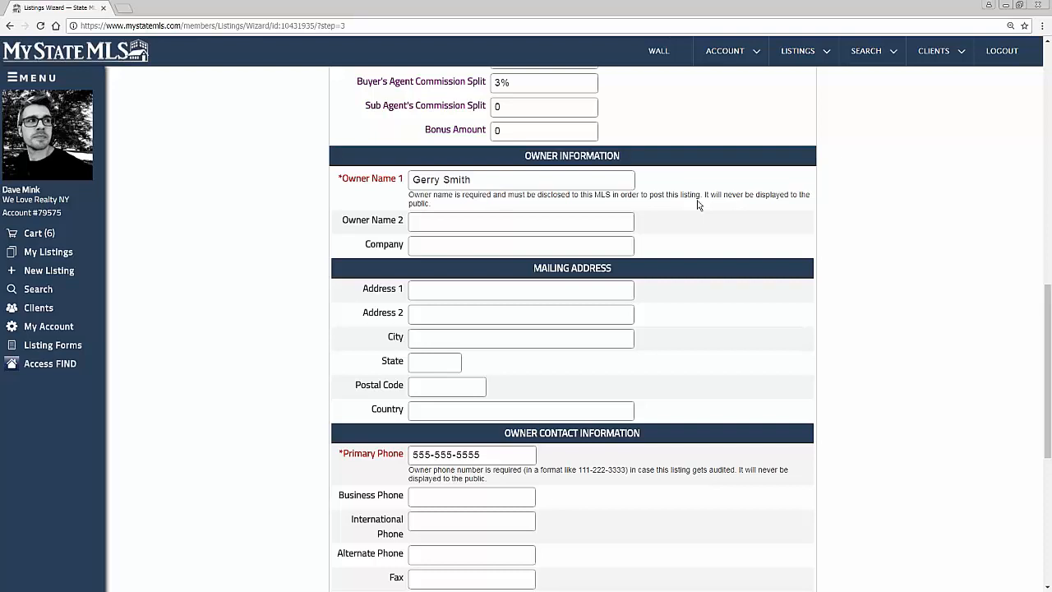
Step: Leave the remaining owner contact and type of sale fields as they are and continue to the Basic Info page
scroll(827, 334, "down", 4)
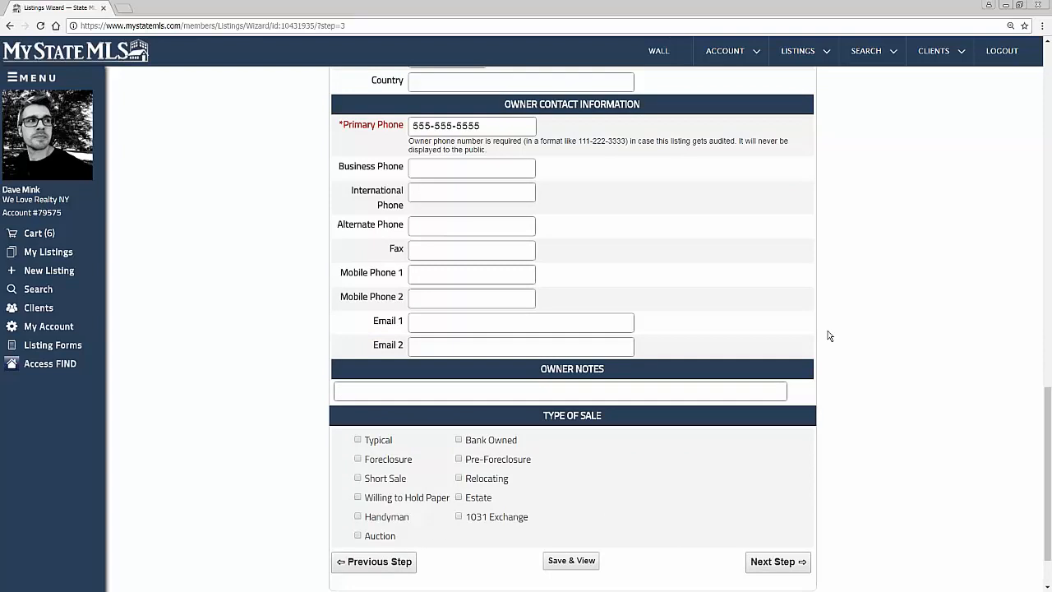
scroll(810, 348, "down", 1)
scroll(773, 337, "up", 2)
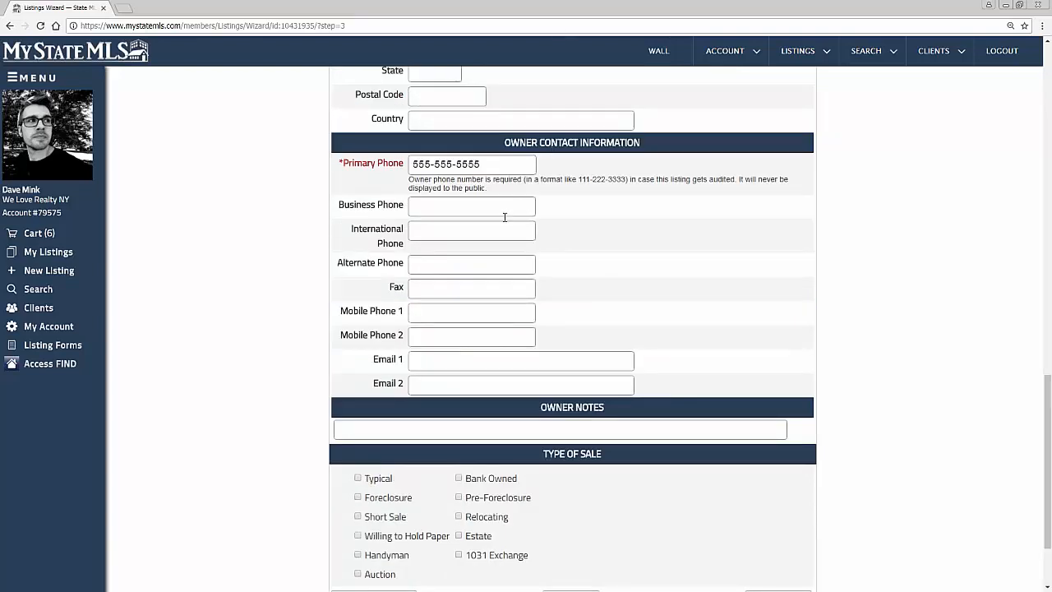
scroll(504, 217, "down", 2)
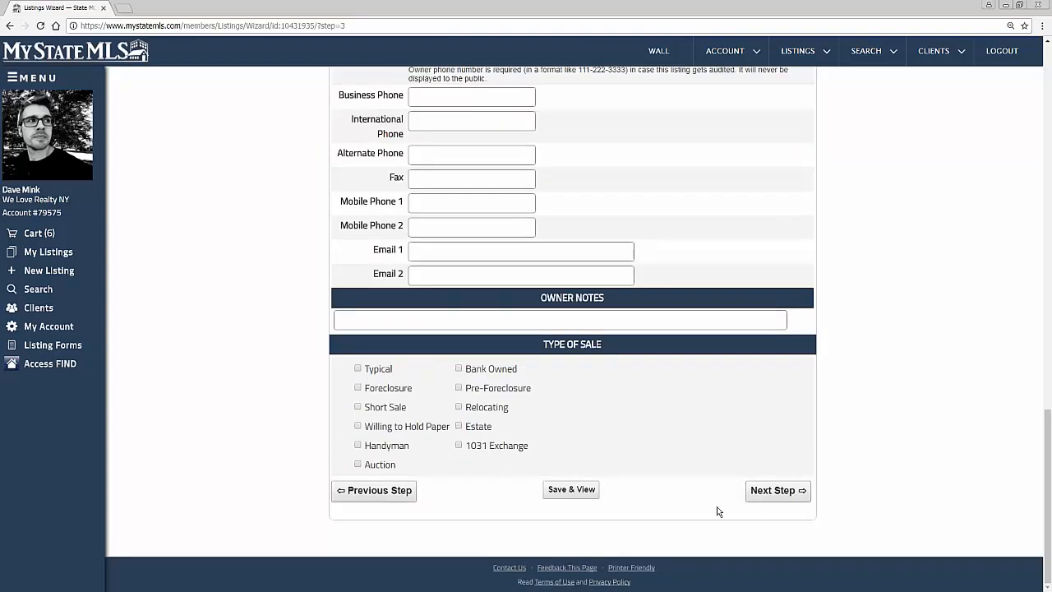
left_click(777, 501)
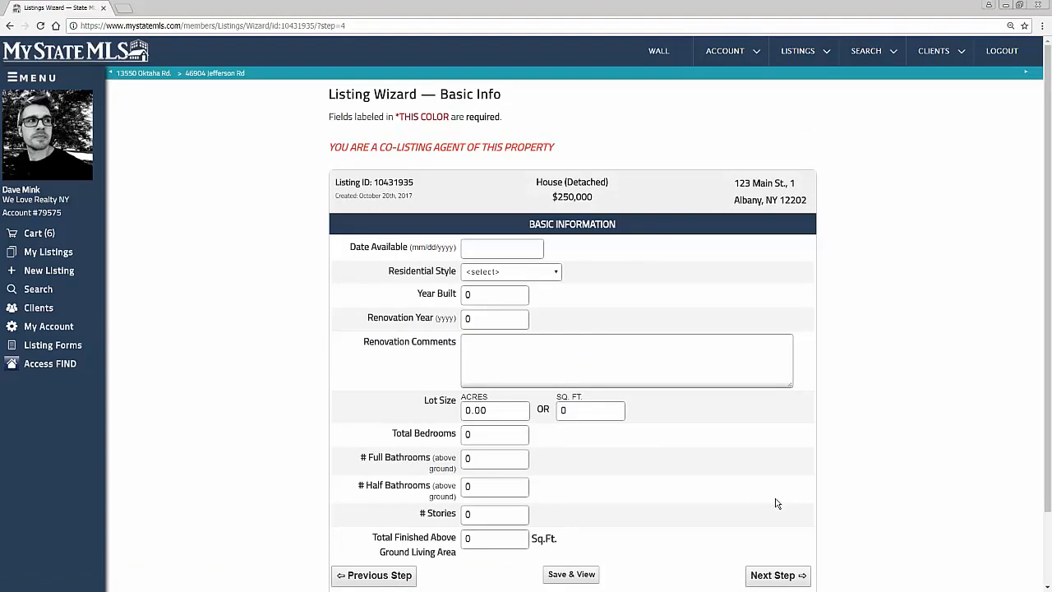
Step: Set the residential style to Traditional
left_click(540, 274)
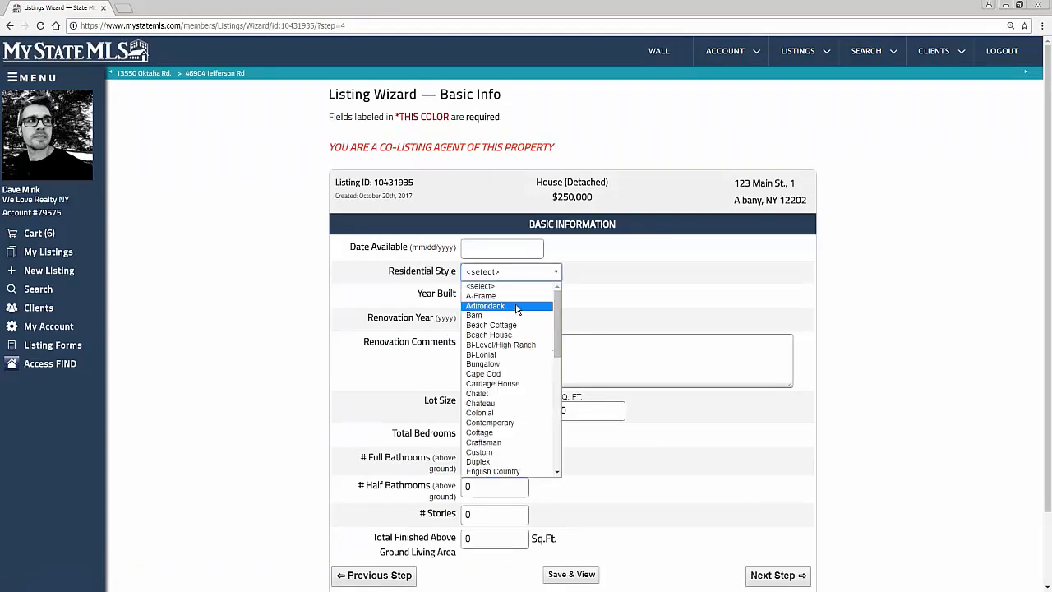
scroll(507, 397, "down", 5)
left_click(509, 402)
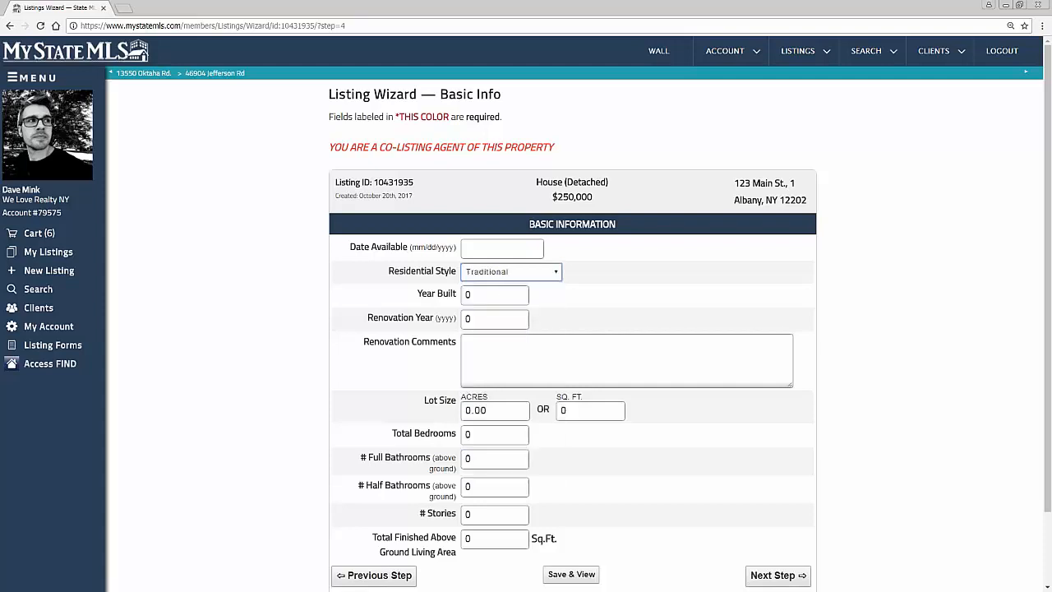
Step: Enter 1980 as the year built and 1999 as the renovation year
left_click(503, 291)
double_click(465, 296)
type("1980")
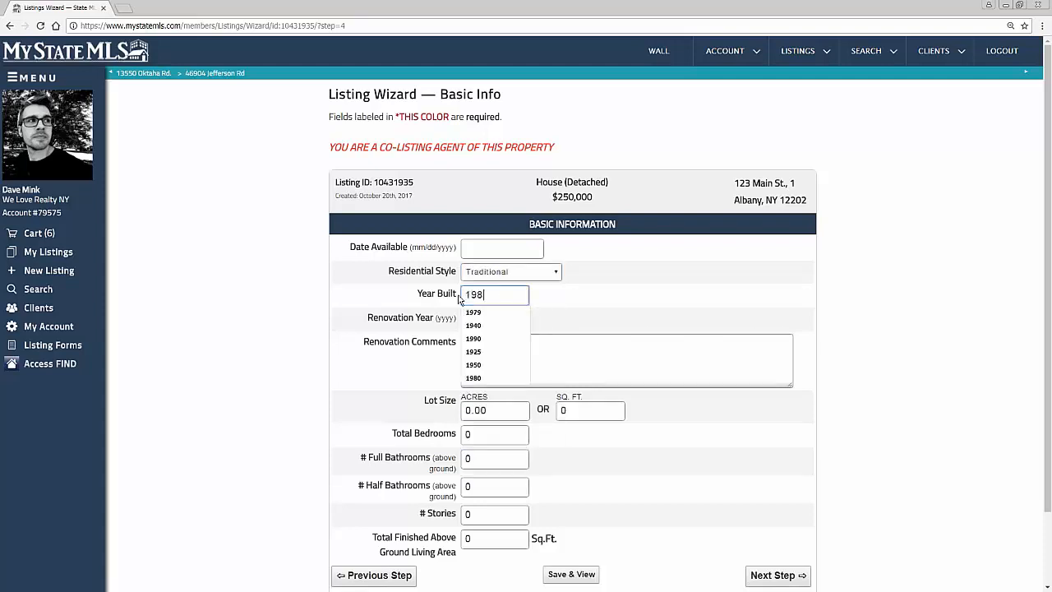
key("Tab")
key("Tab")
key("shift+Tab")
type("1999")
key("Tab")
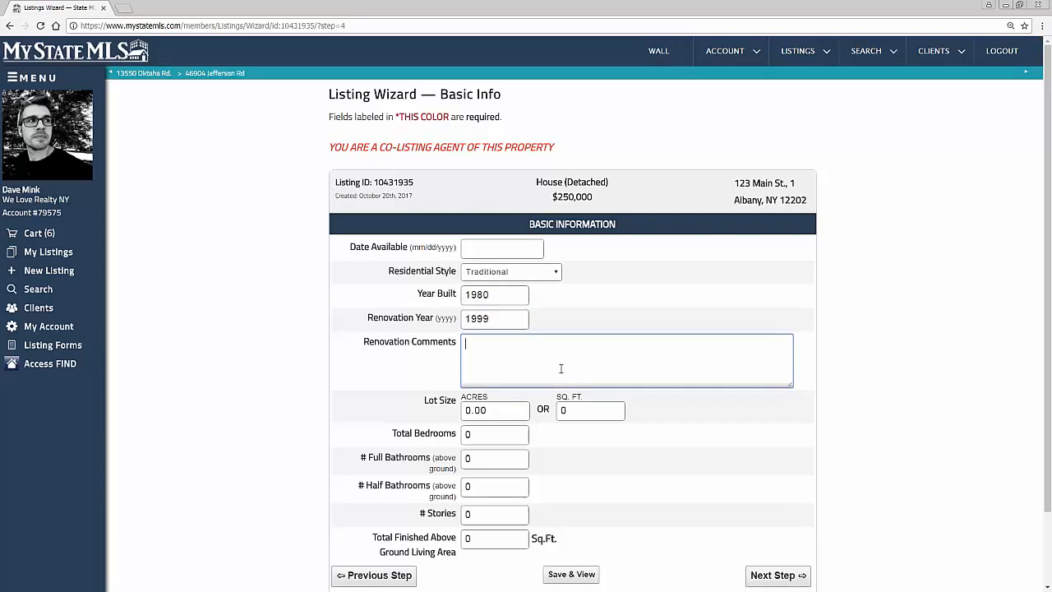
Step: Enter 4 total bedrooms, 2 full bathrooms and 1 half bathroom, and continue to the Interior Info page
double_click(482, 440)
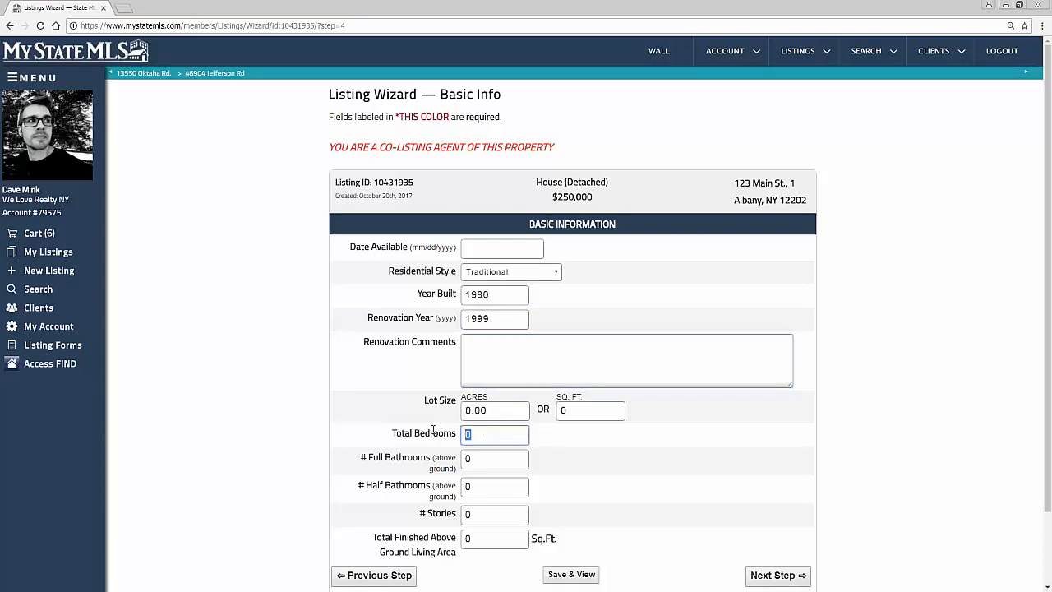
type("4")
key("Tab")
type("2")
key("Tab")
type("1")
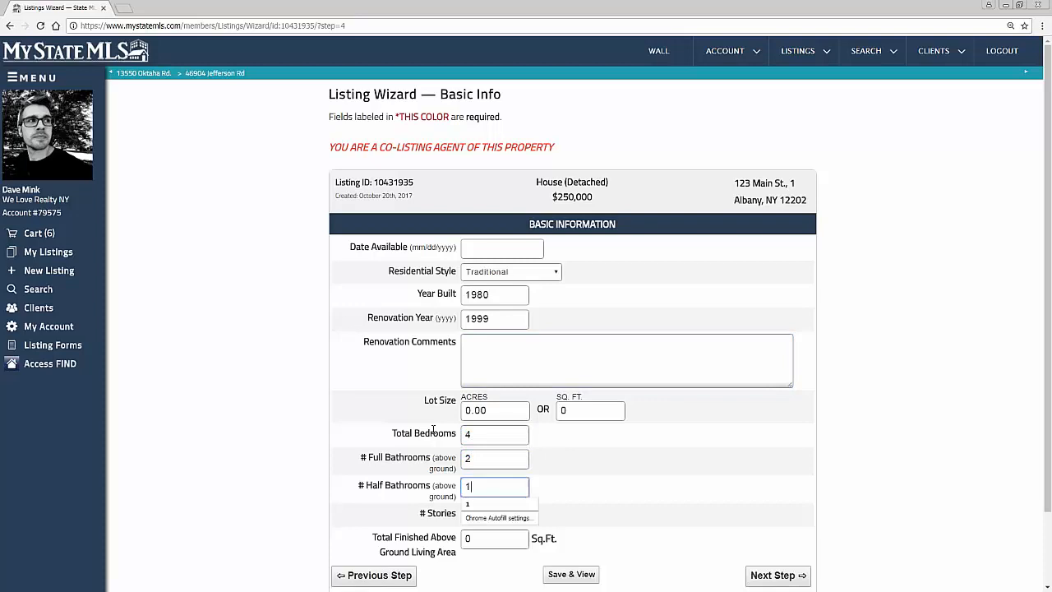
left_click(627, 481)
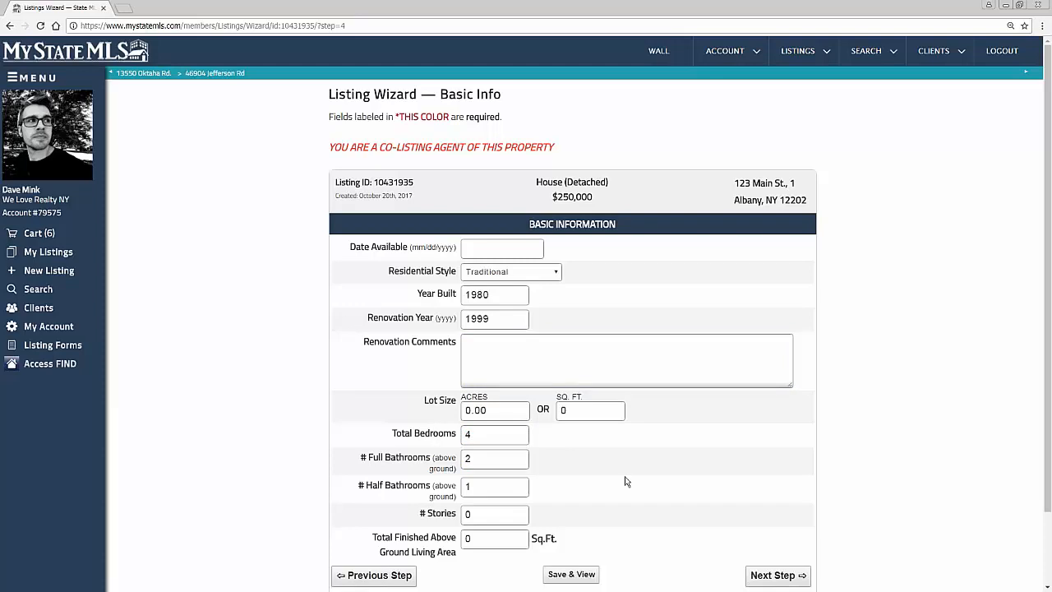
scroll(658, 510, "down", 2)
left_click(796, 492)
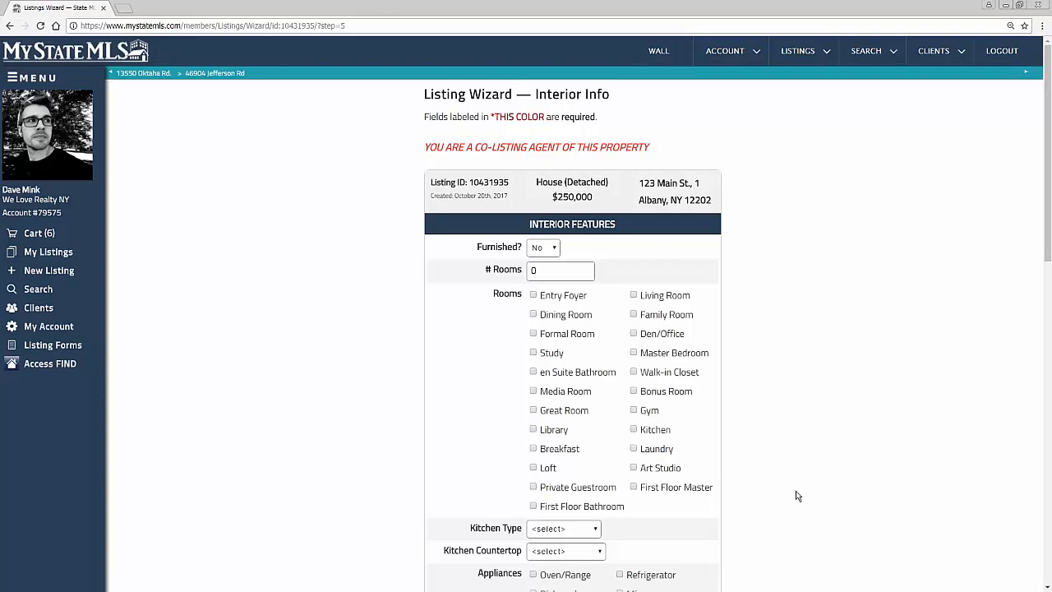
Step: Include Entry Foyer, Dining Room, Formal Room, Living Room, Family Room, Den/Office and Master Bedroom among the rooms
scroll(795, 495, "down", 3)
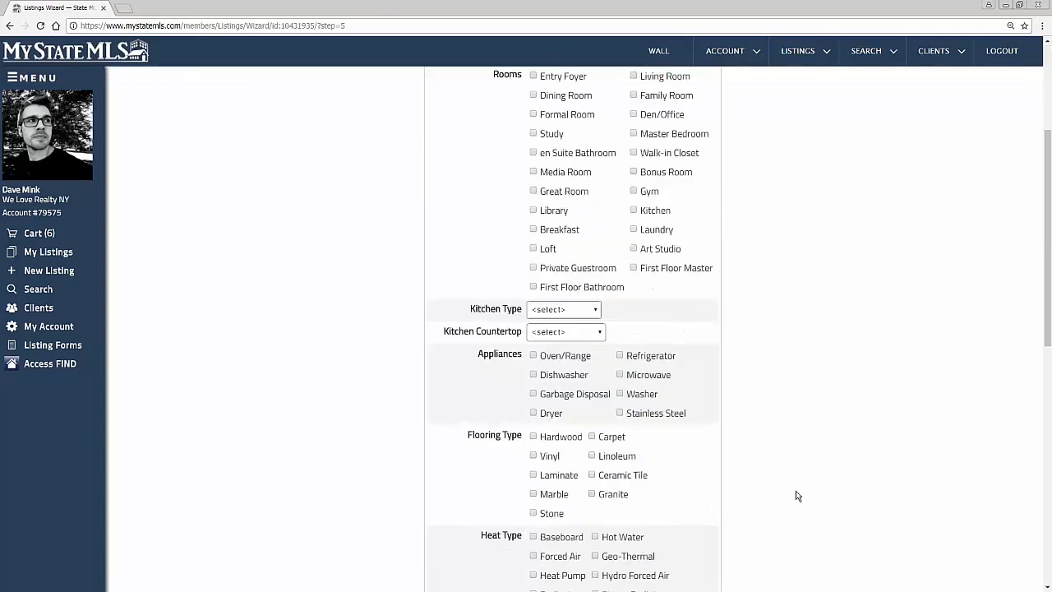
scroll(796, 496, "down", 1)
scroll(796, 496, "down", 2)
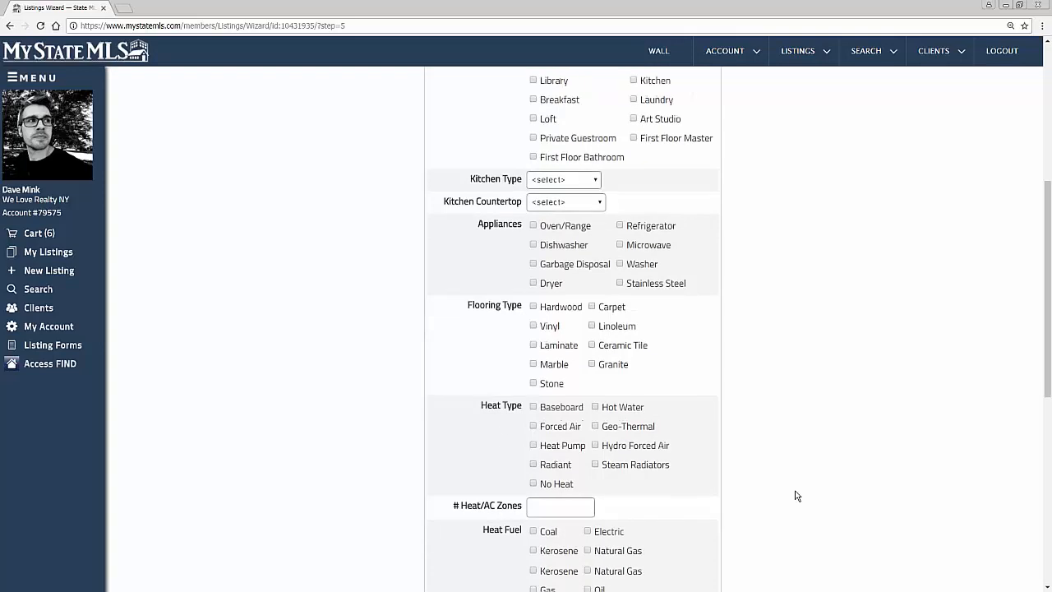
scroll(733, 276, "up", 2)
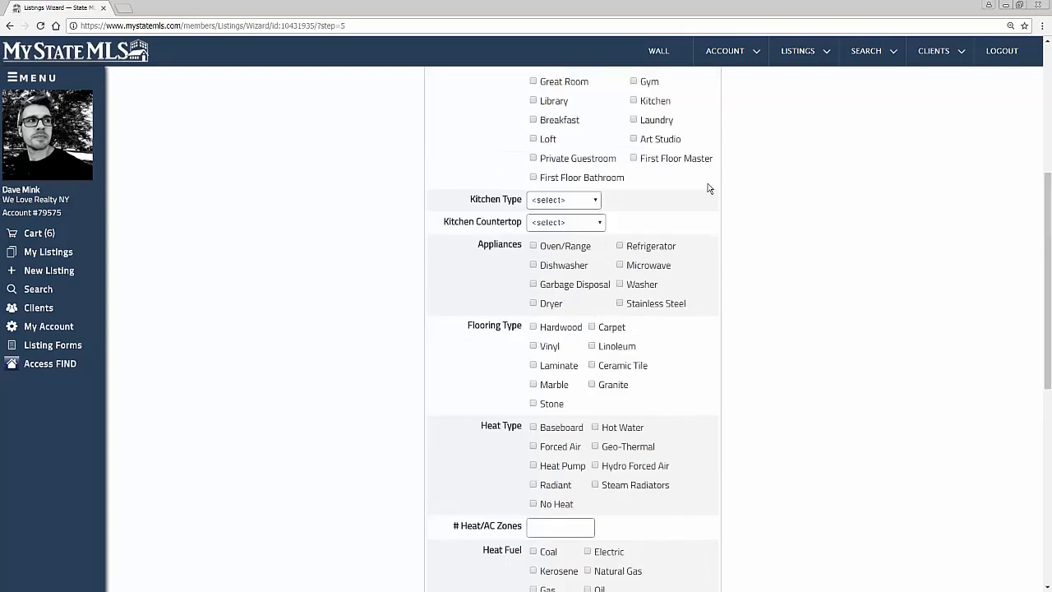
scroll(695, 293, "up", 3)
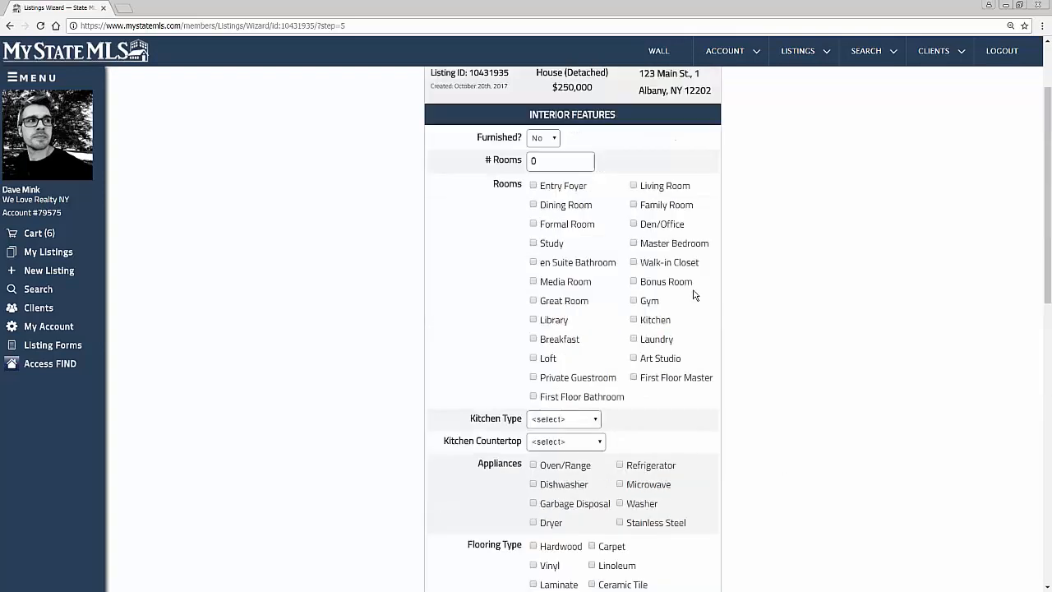
left_click(533, 204)
left_click(534, 224)
left_click(534, 186)
left_click(633, 186)
left_click(634, 204)
left_click(633, 223)
left_click(634, 242)
Step: Include Oven/Range, Dishwasher, Garbage Disposal, Dryer, Washer, Microwave and Refrigerator among the appliances
scroll(621, 284, "down", 4)
left_click(534, 246)
left_click(533, 265)
left_click(533, 284)
left_click(534, 303)
left_click(620, 284)
left_click(620, 265)
left_click(620, 246)
left_click(534, 327)
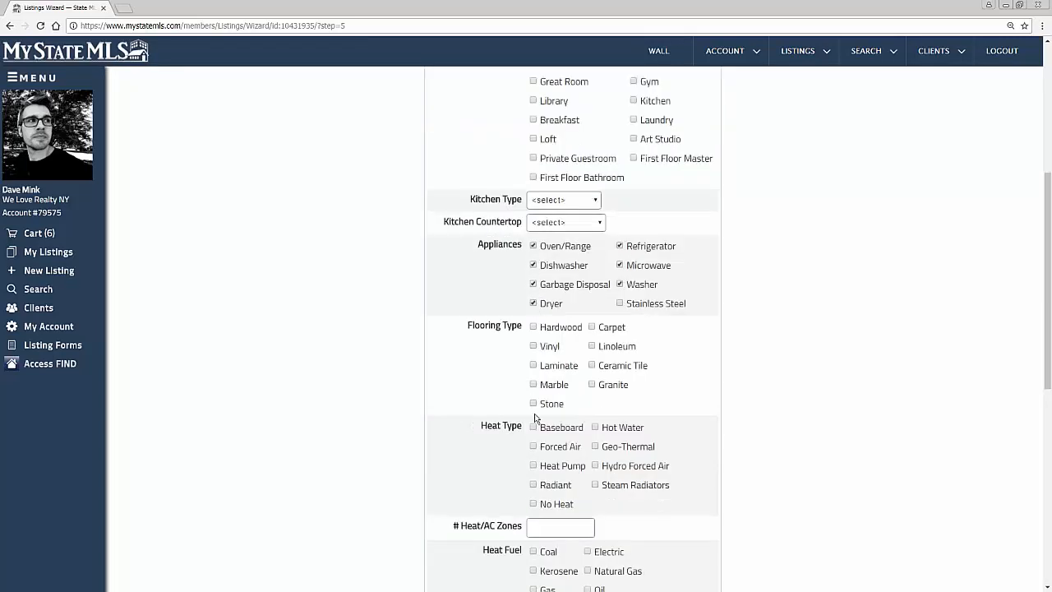
Step: Mark the basement features as Unfinished and continue to the Exterior Info page
scroll(539, 419, "down", 2)
left_click(533, 332)
scroll(535, 373, "down", 3)
scroll(534, 371, "down", 3)
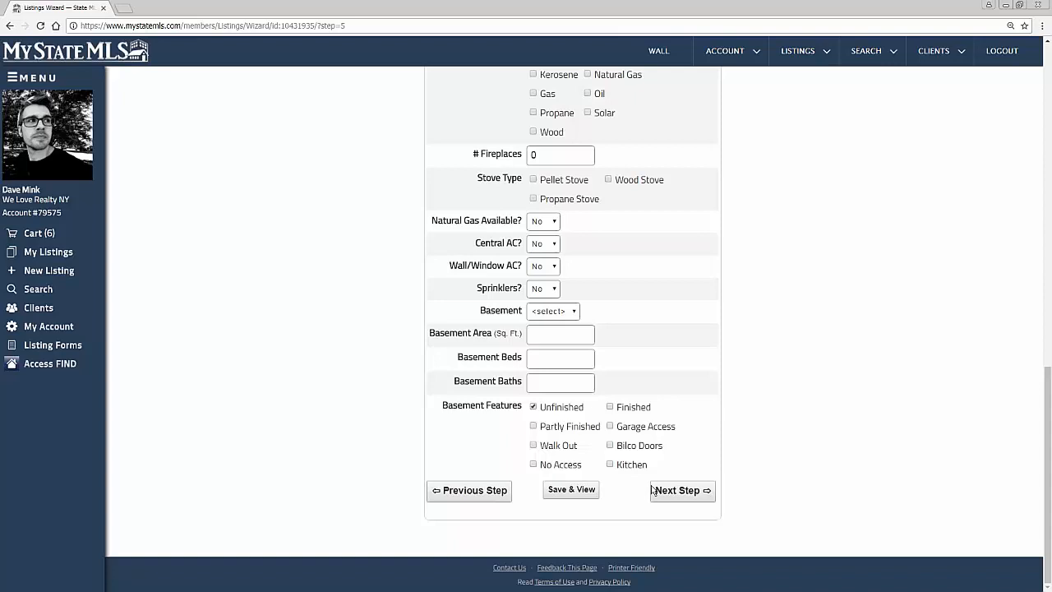
left_click(682, 491)
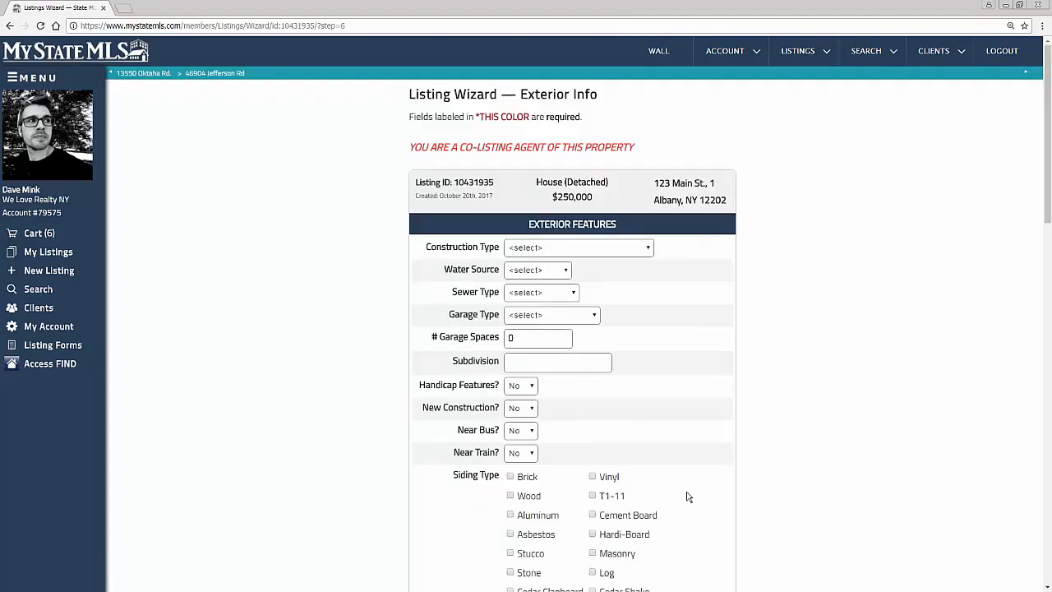
Step: Select Brick siding, an Asphalt Shingles roof surface and the In Ground pool feature
left_click(507, 479)
scroll(510, 477, "down", 3)
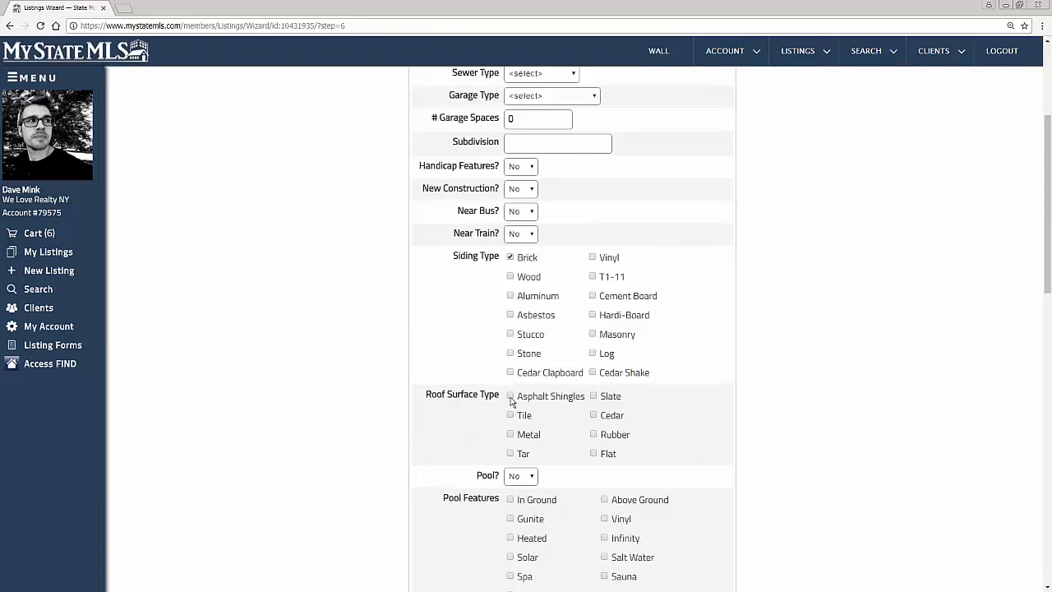
left_click(511, 397)
scroll(512, 398, "down", 2)
left_click(510, 389)
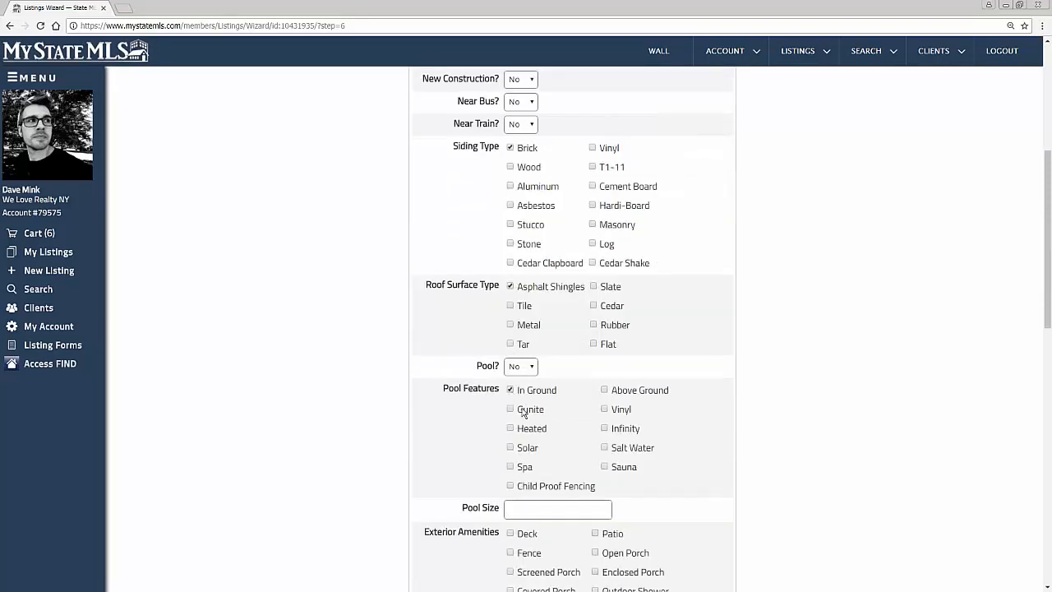
Step: Add Deck to the exterior amenities and continue to the Community/Bldg/HOA page
scroll(518, 403, "down", 2)
scroll(526, 421, "down", 3)
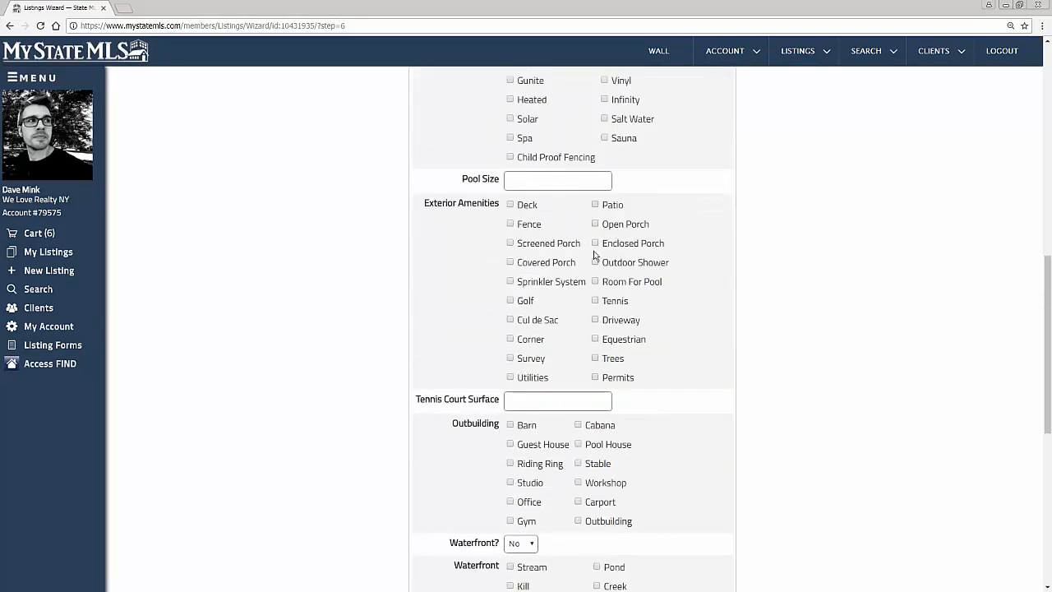
left_click(511, 207)
scroll(512, 246, "down", 3)
scroll(516, 310, "down", 1)
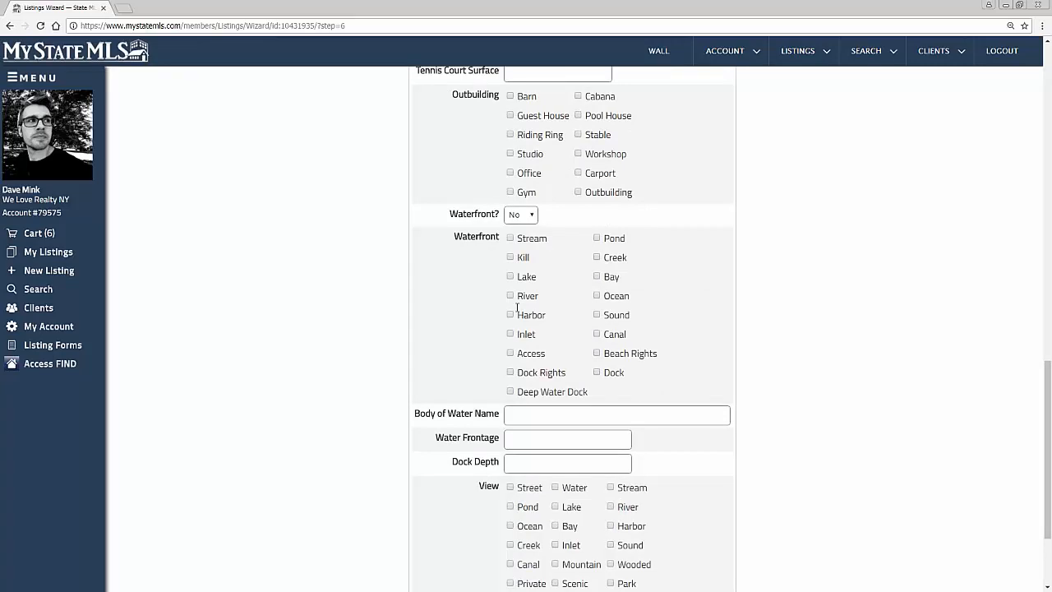
scroll(516, 308, "down", 2)
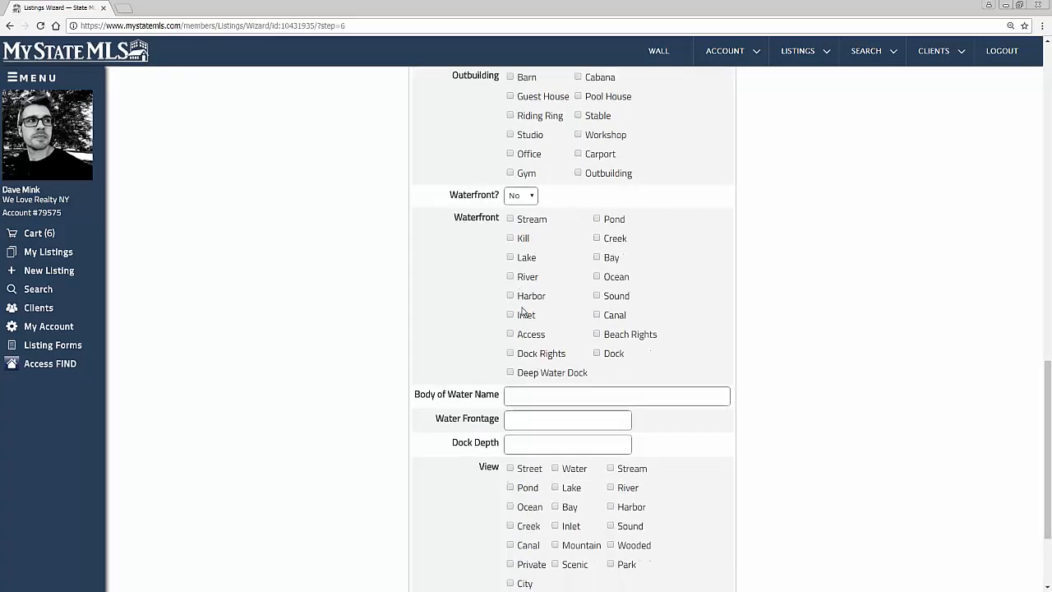
left_click(704, 498)
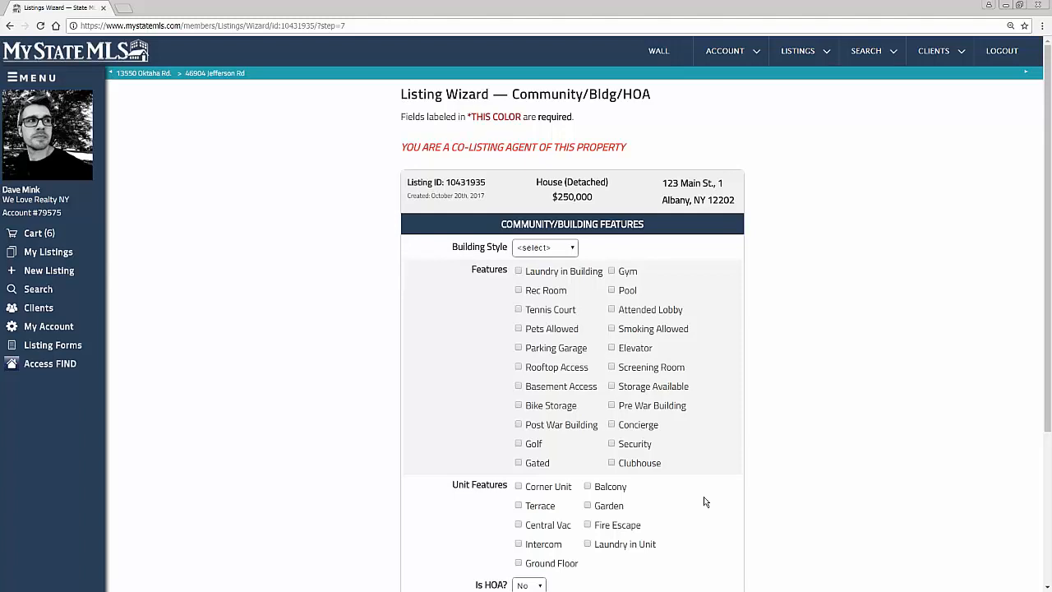
Step: Leave the community, unit and HOA fields unchanged and continue to the Public Remarks page
scroll(733, 327, "down", 2)
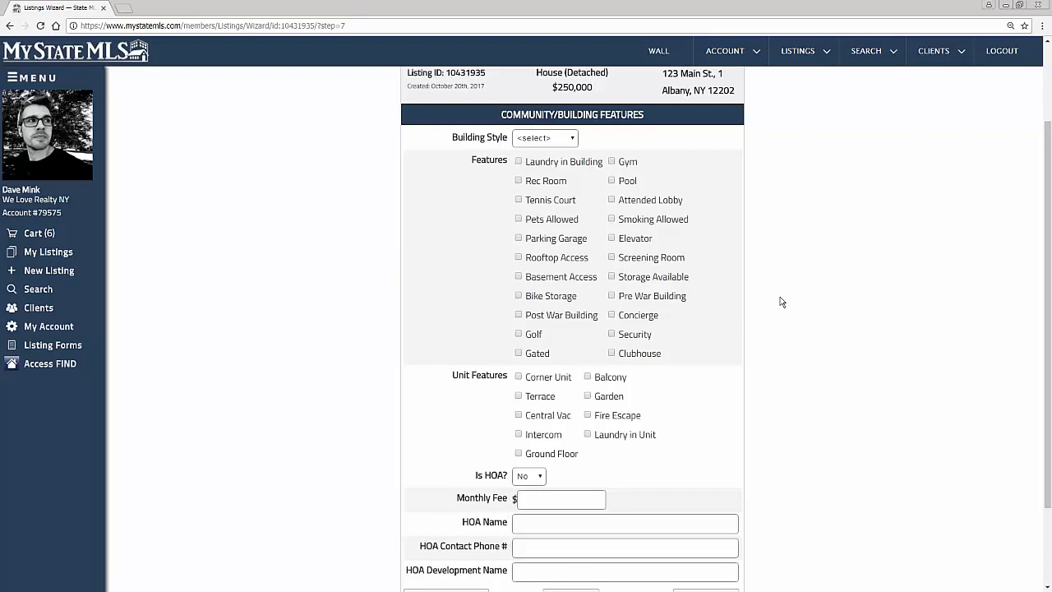
scroll(643, 281, "down", 2)
left_click(702, 493)
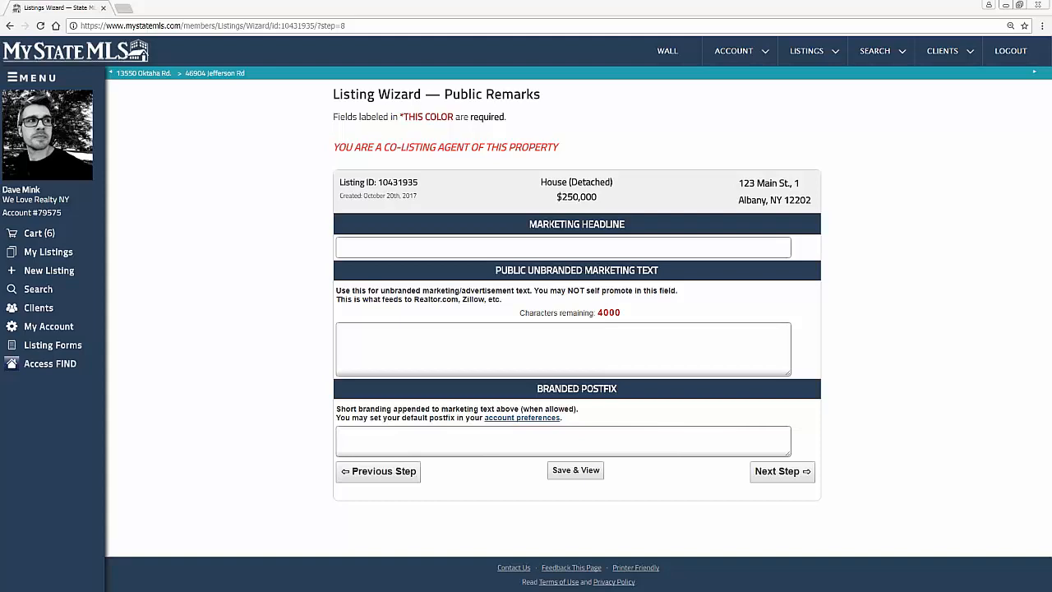
Step: Set the marketing headline to "Great home in a great neighborhood"
left_click(400, 249)
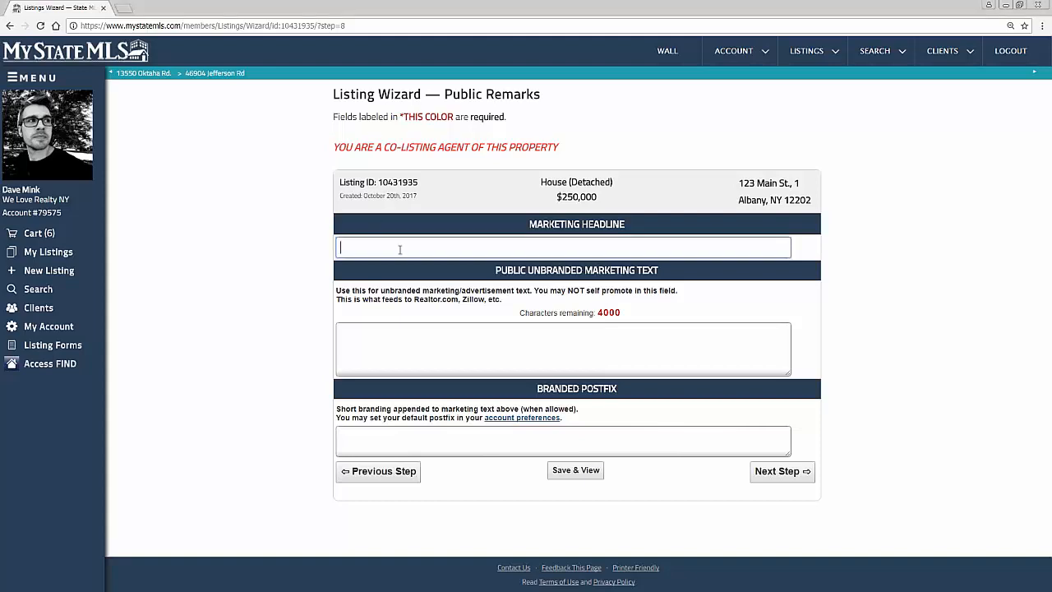
type("Gr")
key("Down")
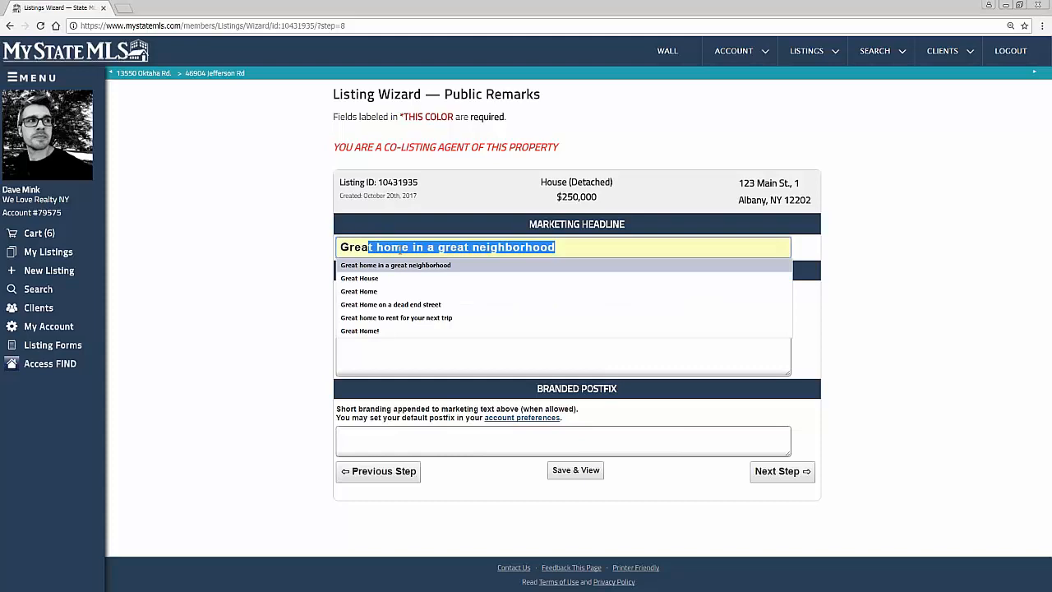
key("Return")
Step: Enter "Great house. must see to believe" as the public unbranded marketing text
left_click(425, 347)
type("G")
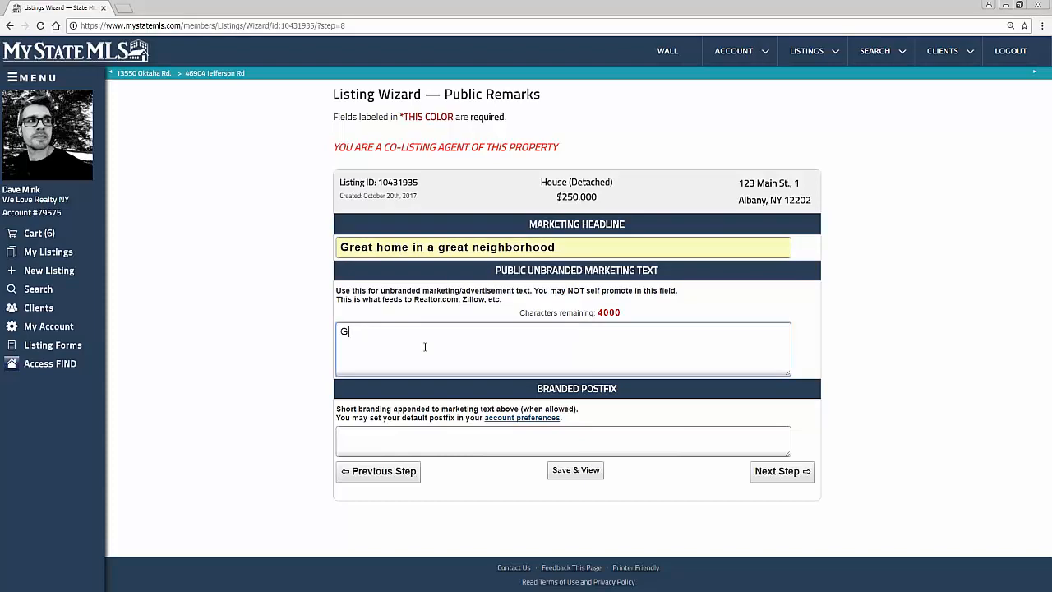
type("reat house. must see to believe")
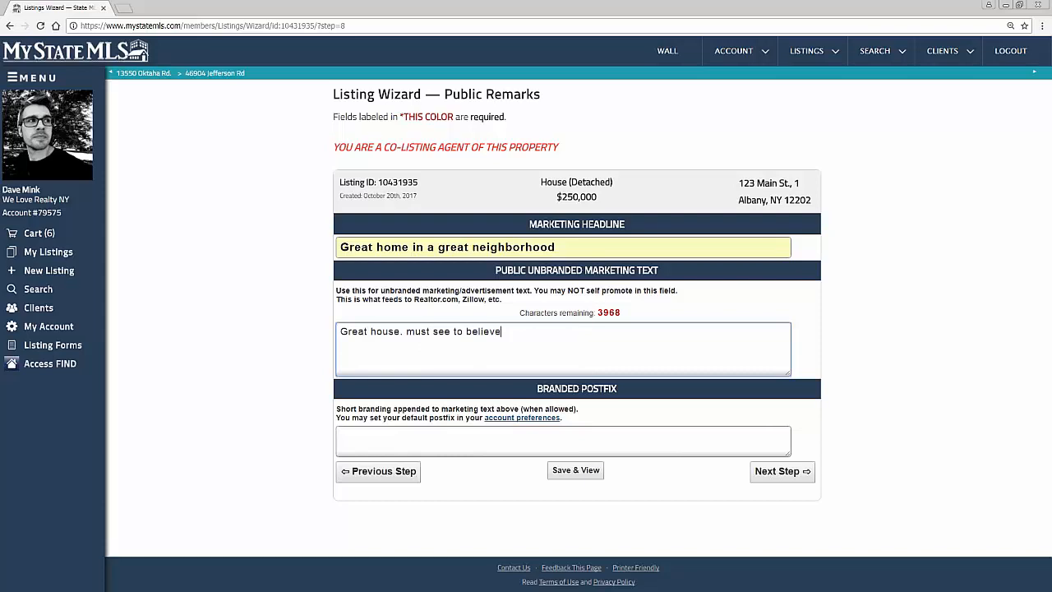
Step: Fill in the branded postfix with "for more information, call" followed by the agent's first name and phone number
left_click(490, 445)
type("fo")
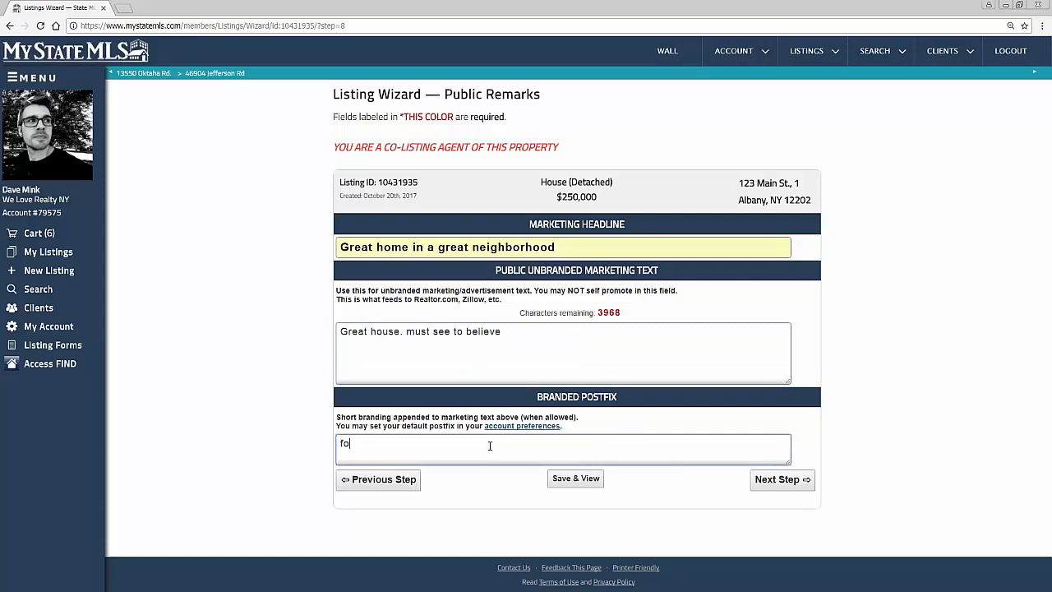
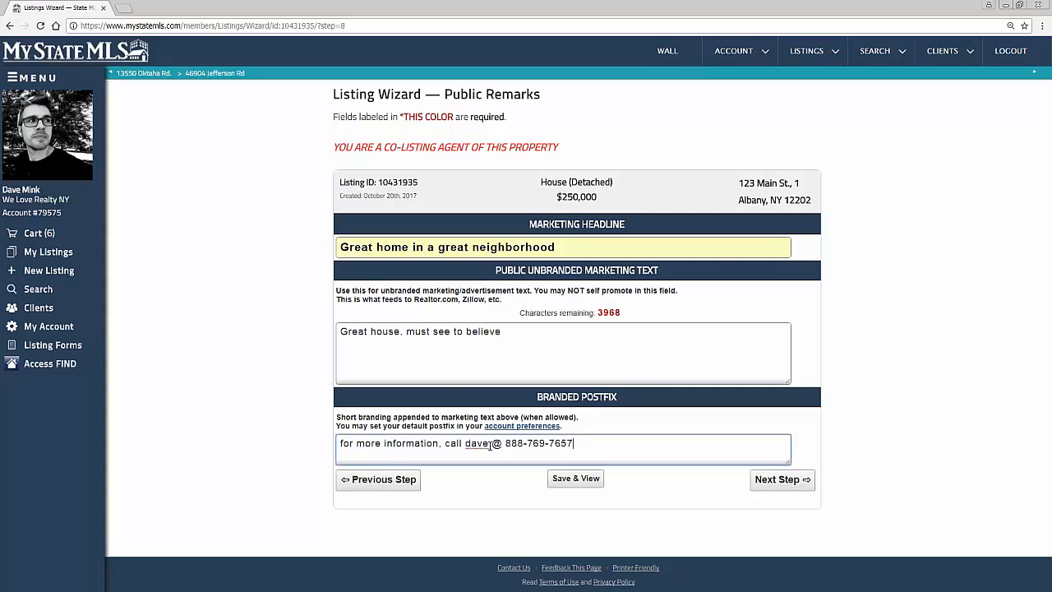
left_click_drag(611, 450, 335, 445)
left_click(632, 440)
Step: Continue past the Agent Remarks page to Virtual Tour Links, leaving the private remarks and directions blank
left_click(775, 485)
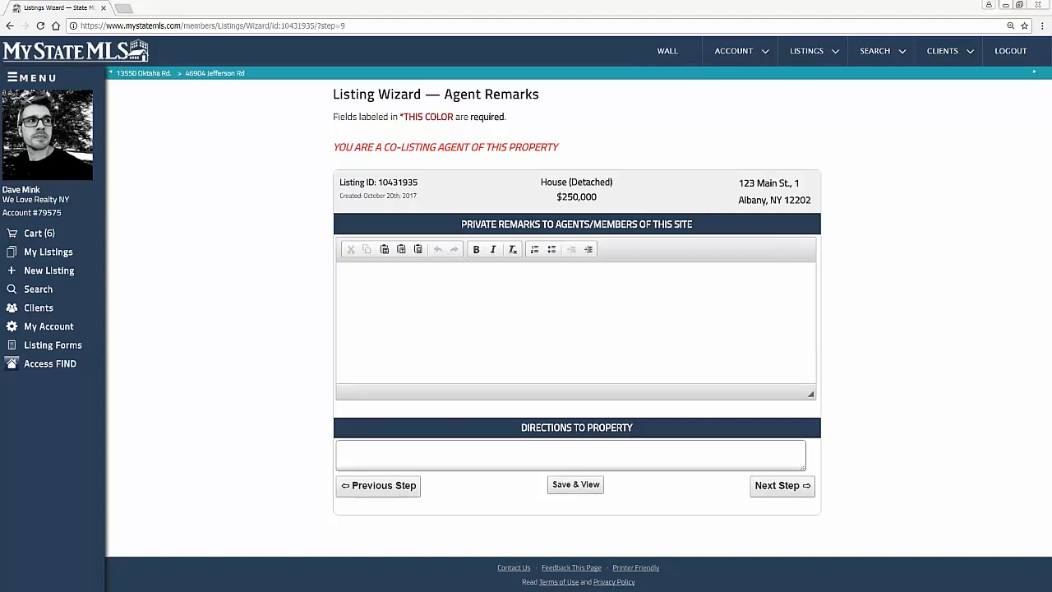
left_click(432, 327)
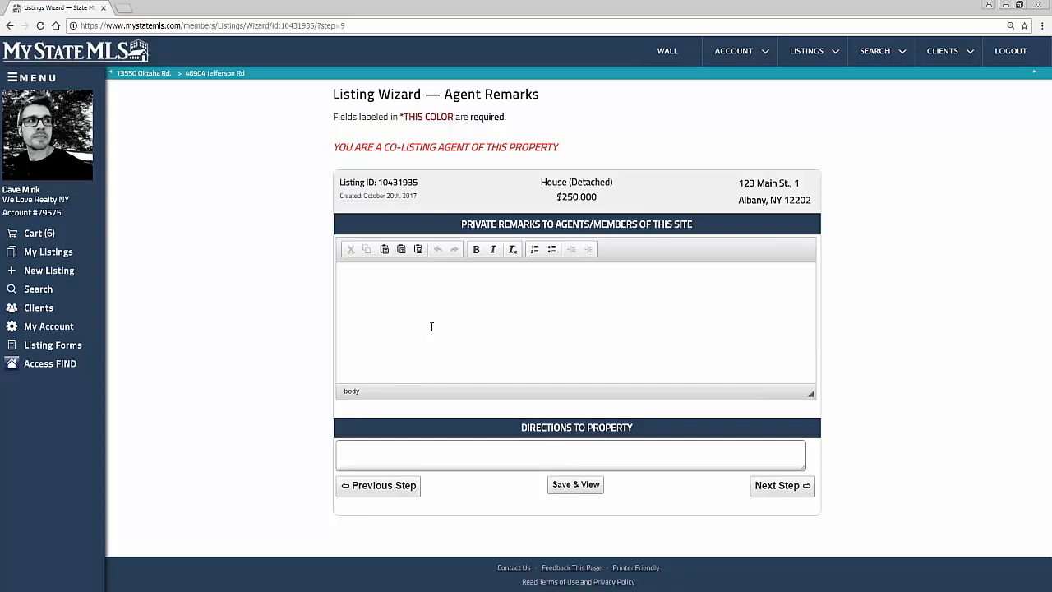
left_click(779, 490)
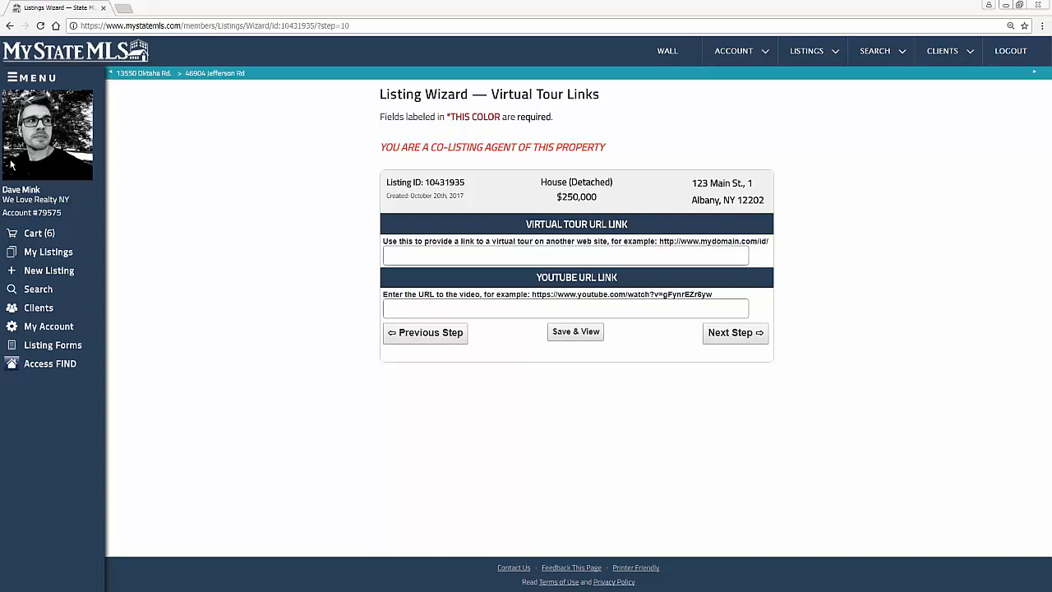
left_click(552, 255)
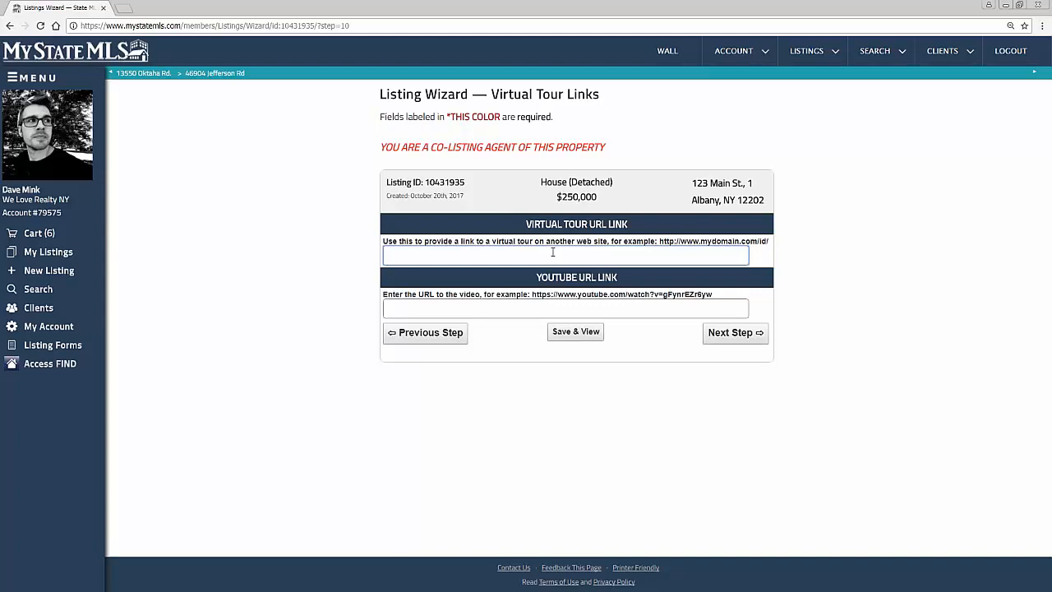
type("https://www.youtube.com/watch?v=I3ryZ7bJTUY")
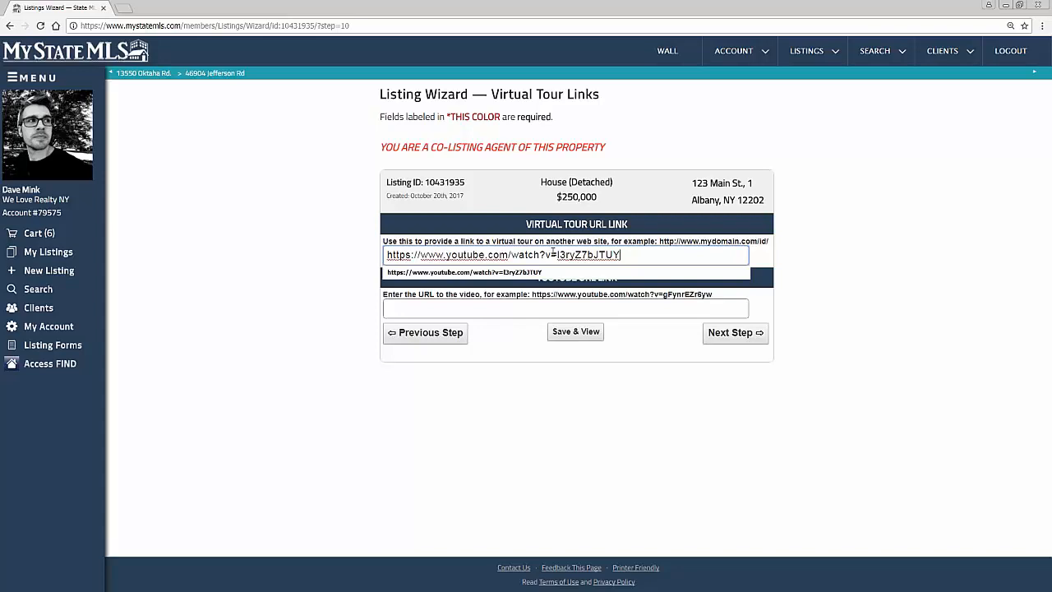
left_click(474, 311)
type("https://www.youtube.com/watch?v=l3ryZ7bJTUY")
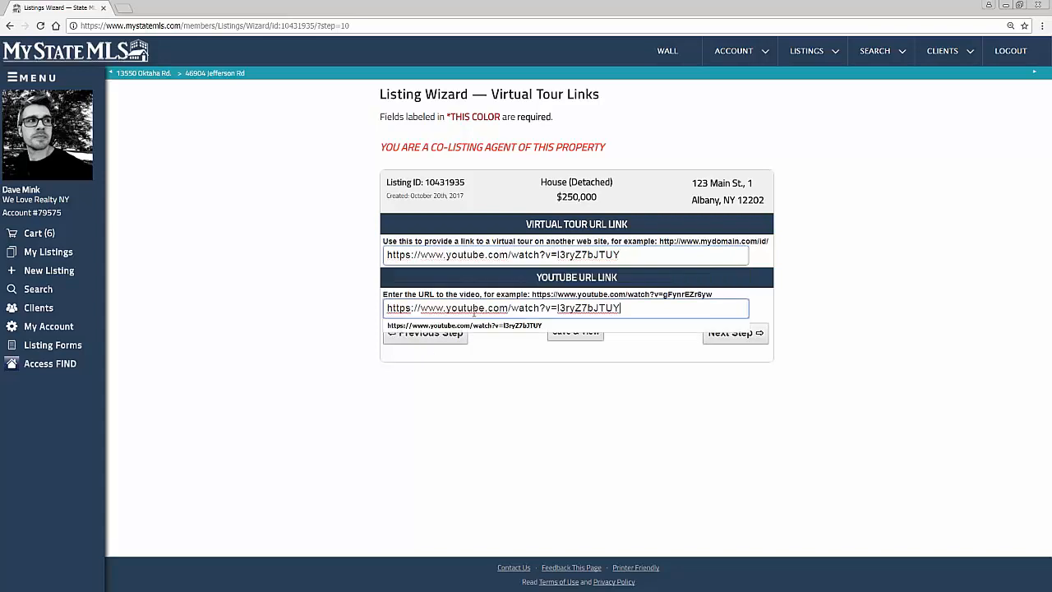
left_click(529, 422)
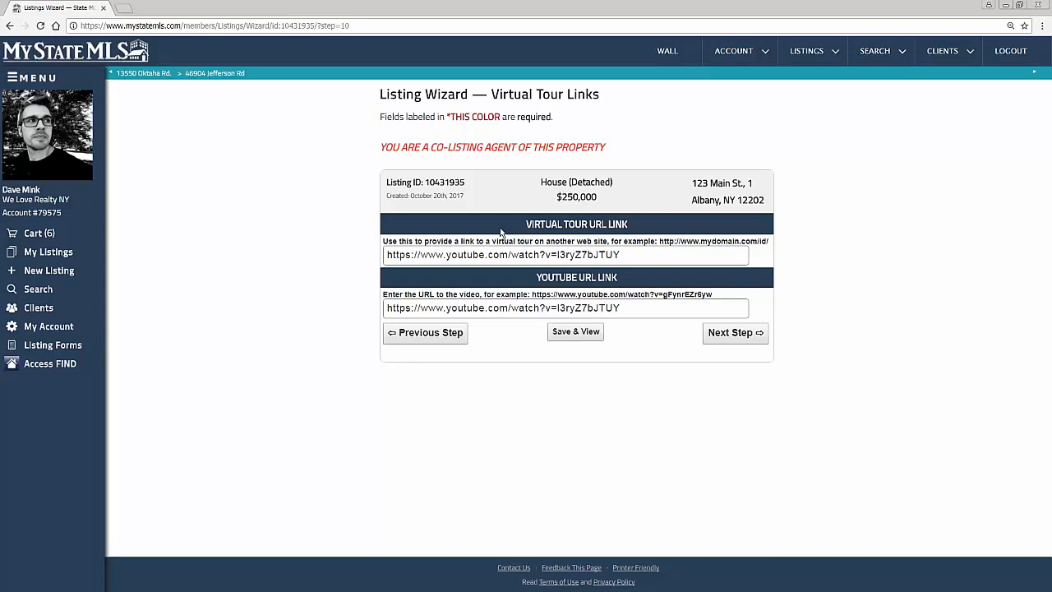
left_click(747, 337)
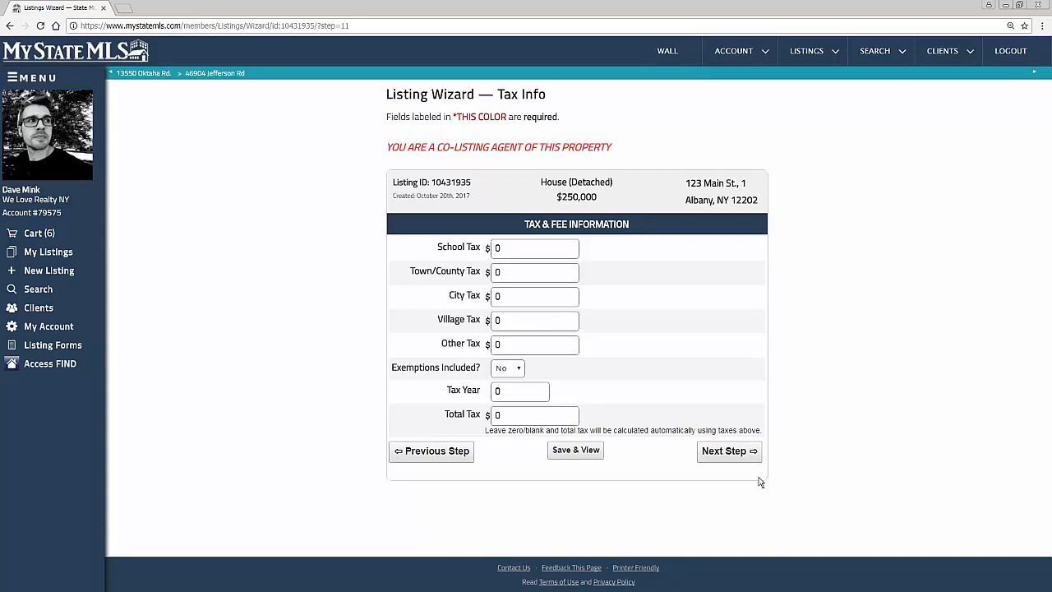
left_click(743, 456)
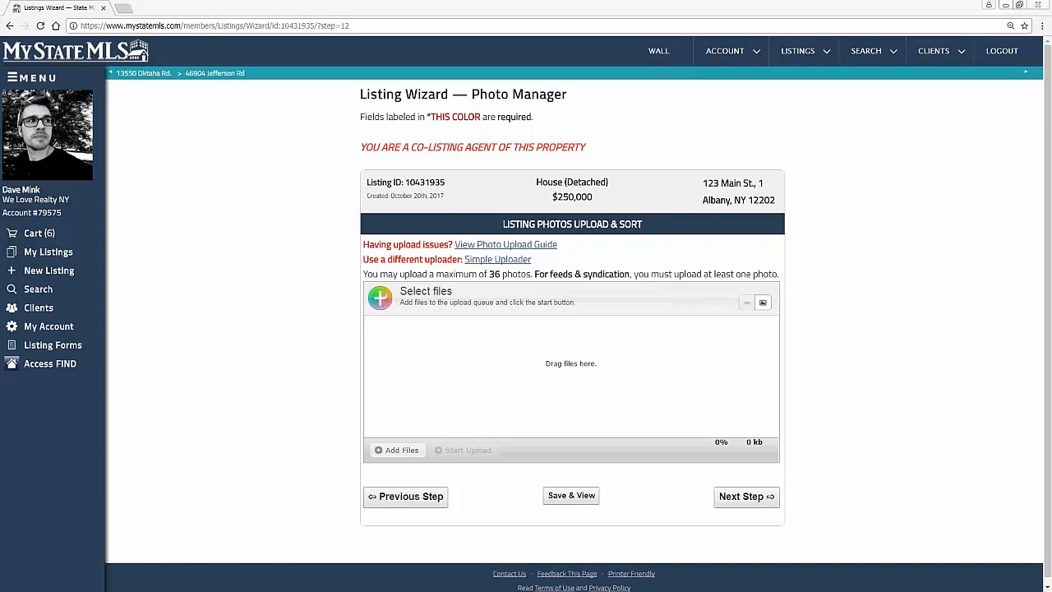
left_click_drag(0, 84, 807, 106)
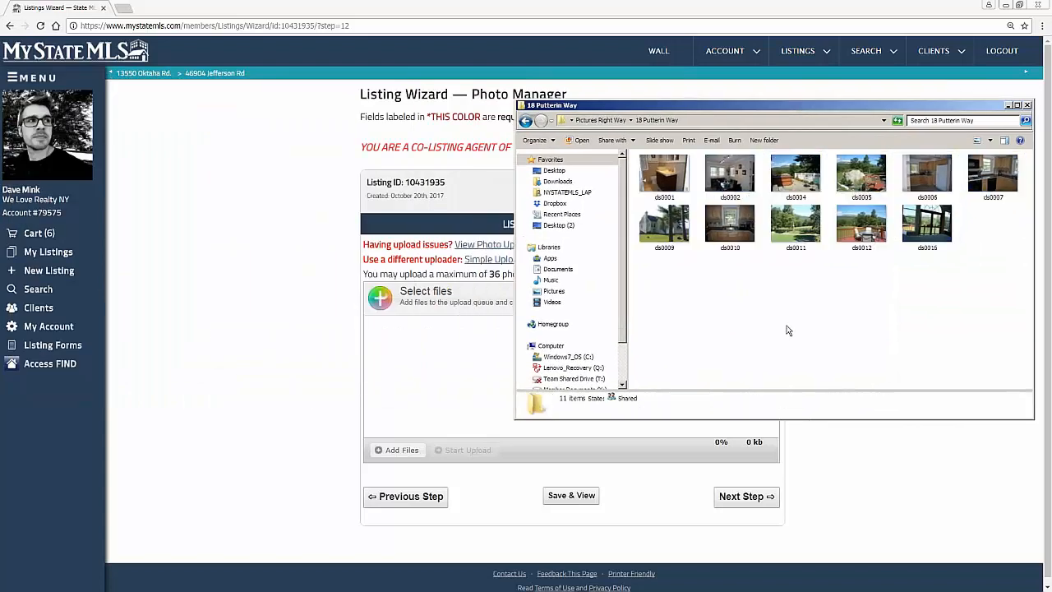
left_click(526, 121)
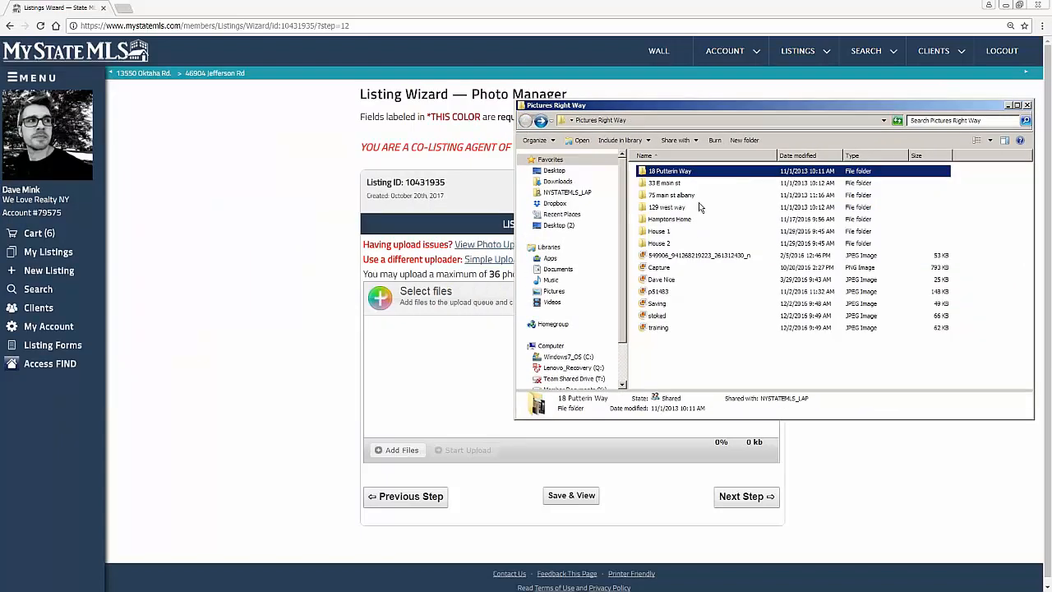
left_click(677, 210)
double_click(676, 211)
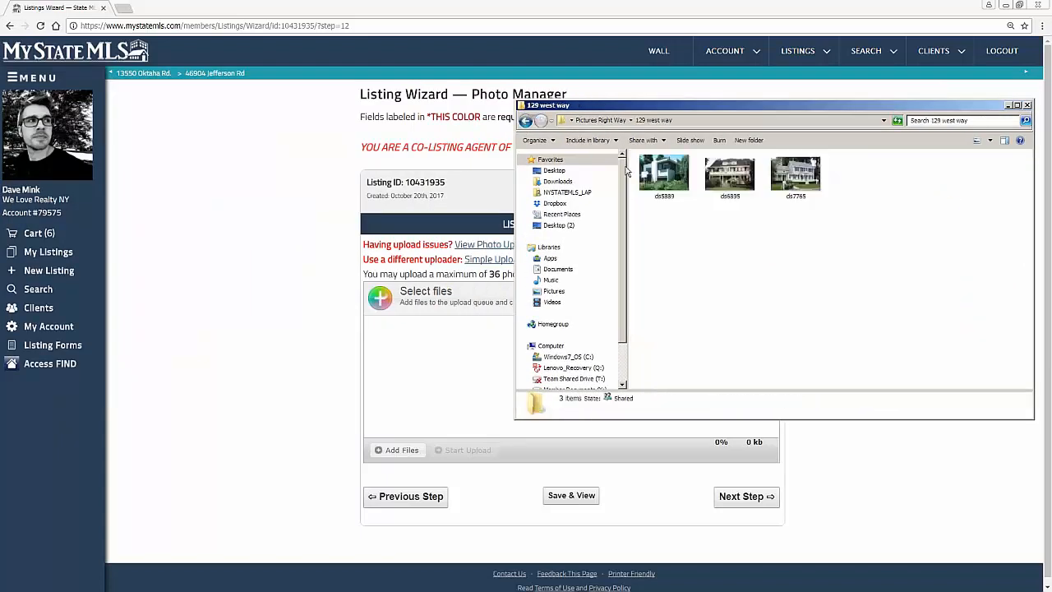
left_click(526, 121)
double_click(671, 195)
left_click(526, 121)
double_click(667, 171)
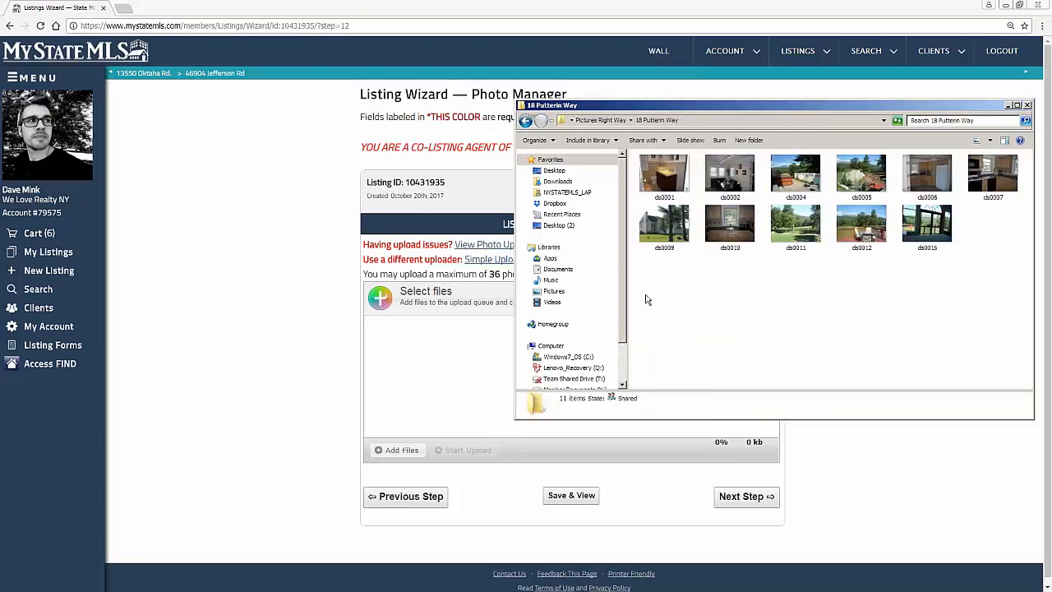
left_click_drag(646, 292, 1026, 159)
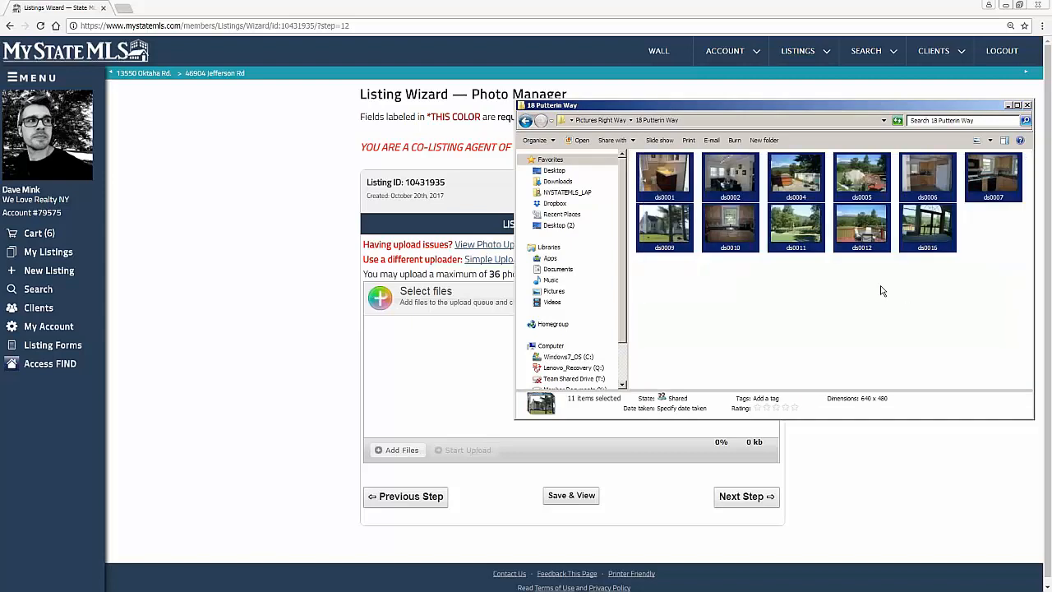
left_click_drag(863, 230, 469, 376)
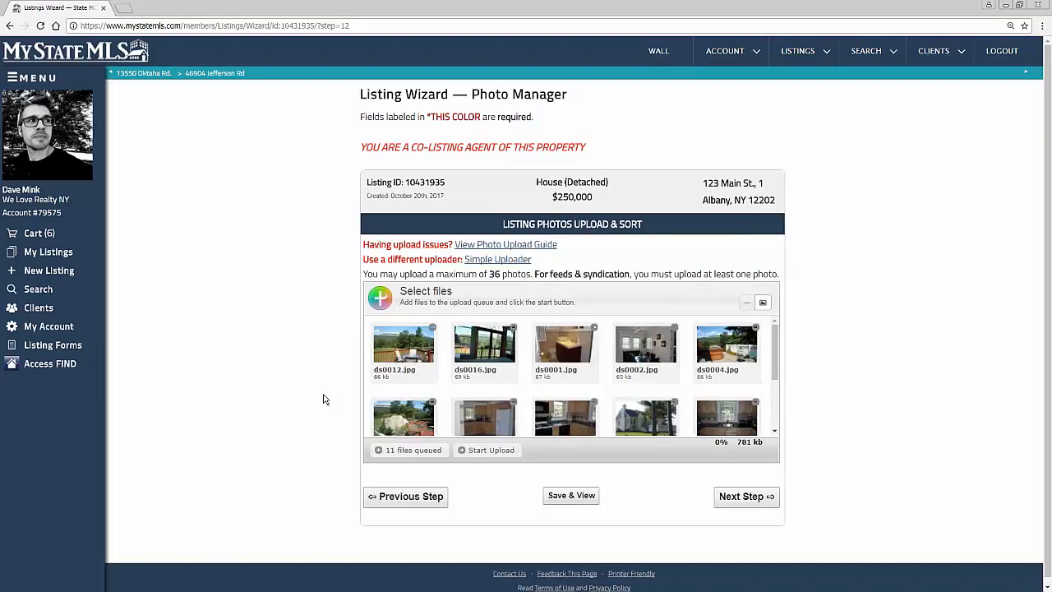
left_click(491, 450)
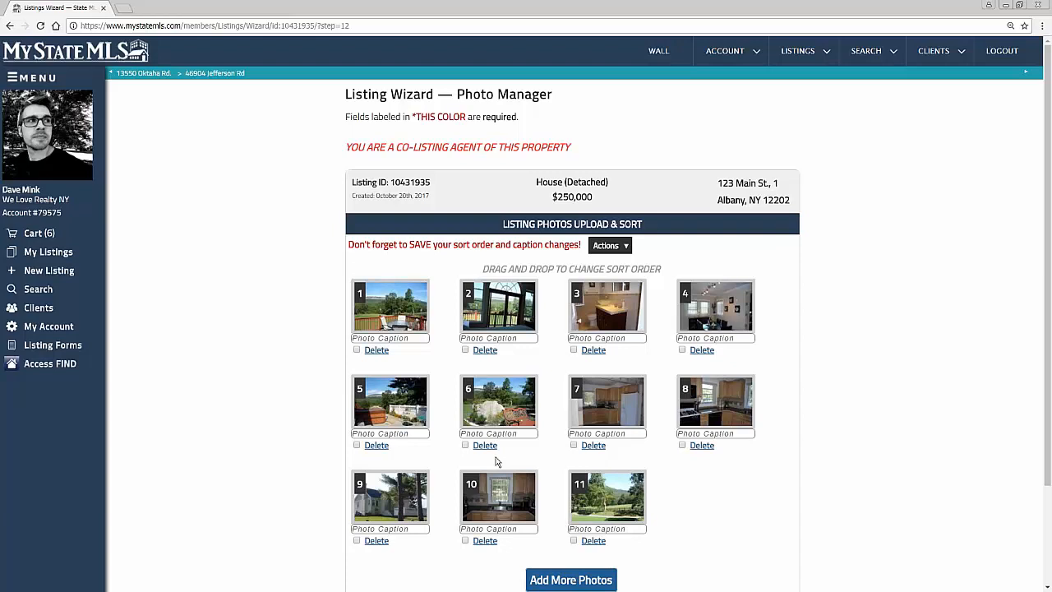
Step: Reorder the photos so the outdoor ones come first: fenced field, garden boulder with bench, hot tub patio, deck, and white house exterior
left_click_drag(587, 510, 392, 307)
left_click_drag(592, 414, 577, 321)
left_click_drag(485, 477, 398, 409)
Step: Caption the first photo "great views" and continue to the end of the listing wizard
left_click(406, 342)
type("great views")
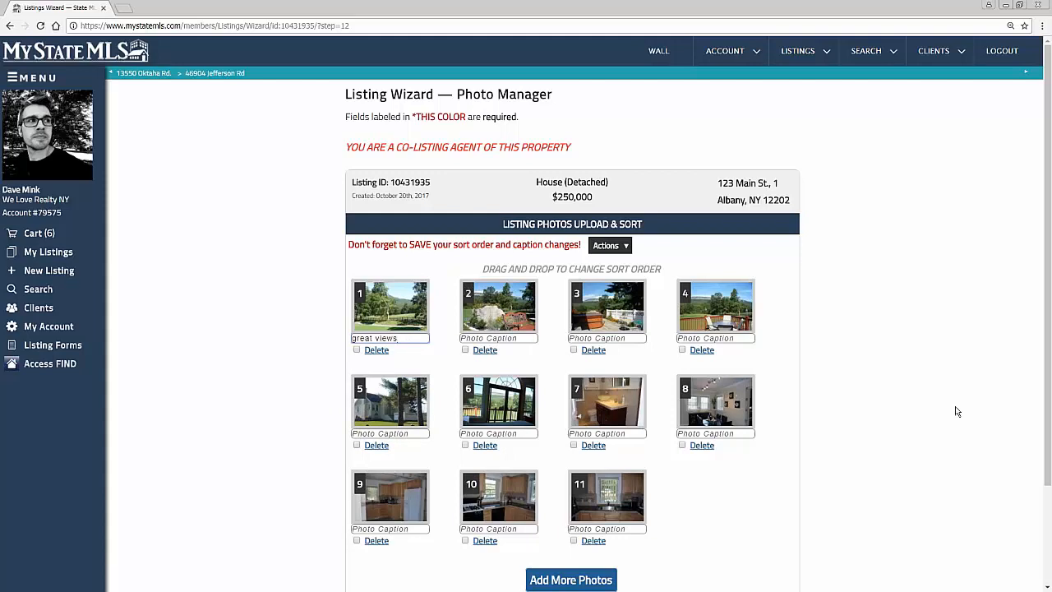
scroll(965, 416, "down", 2)
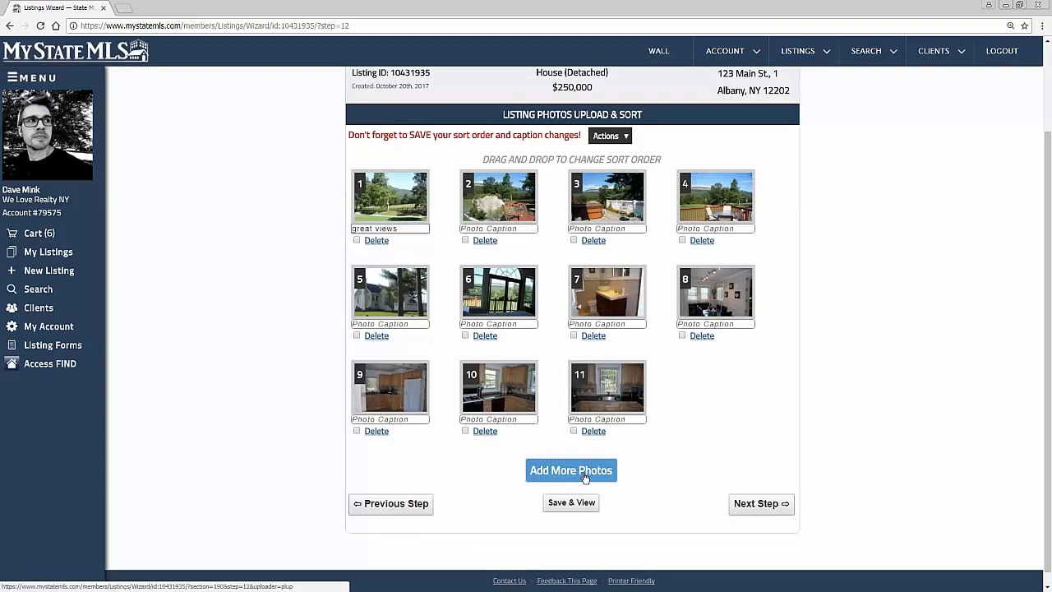
left_click(763, 503)
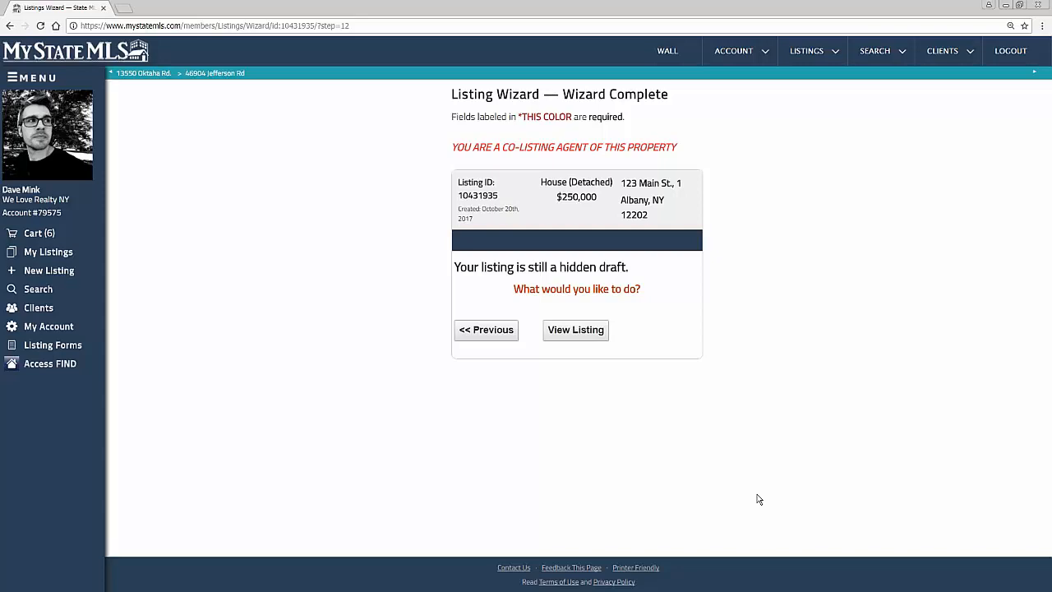
Step: View the finished draft listing and look through its photos in the fullscreen slideshow
left_click(572, 330)
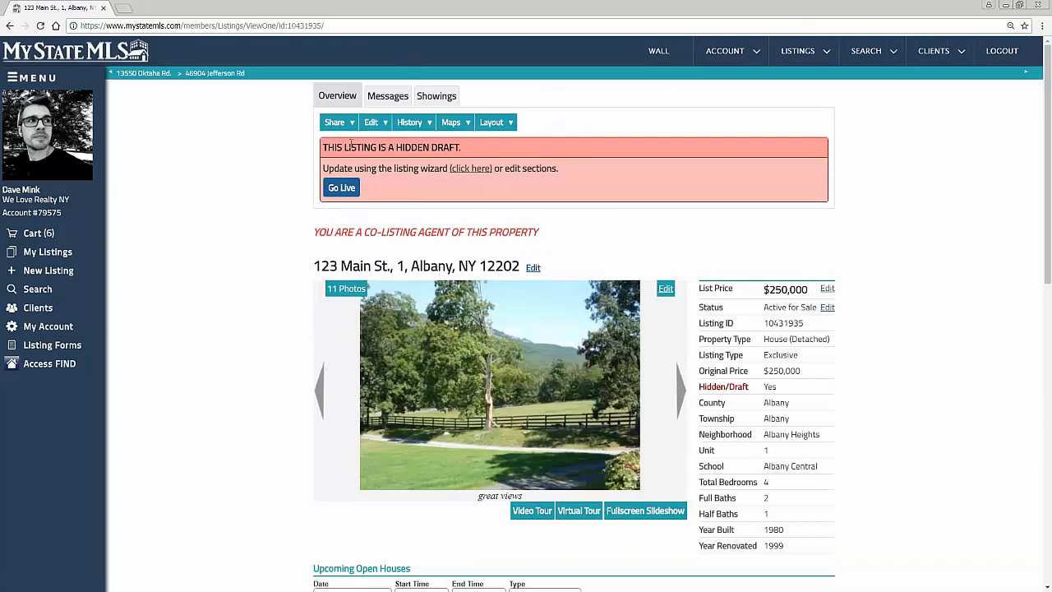
triple_click(437, 150)
left_click(536, 185)
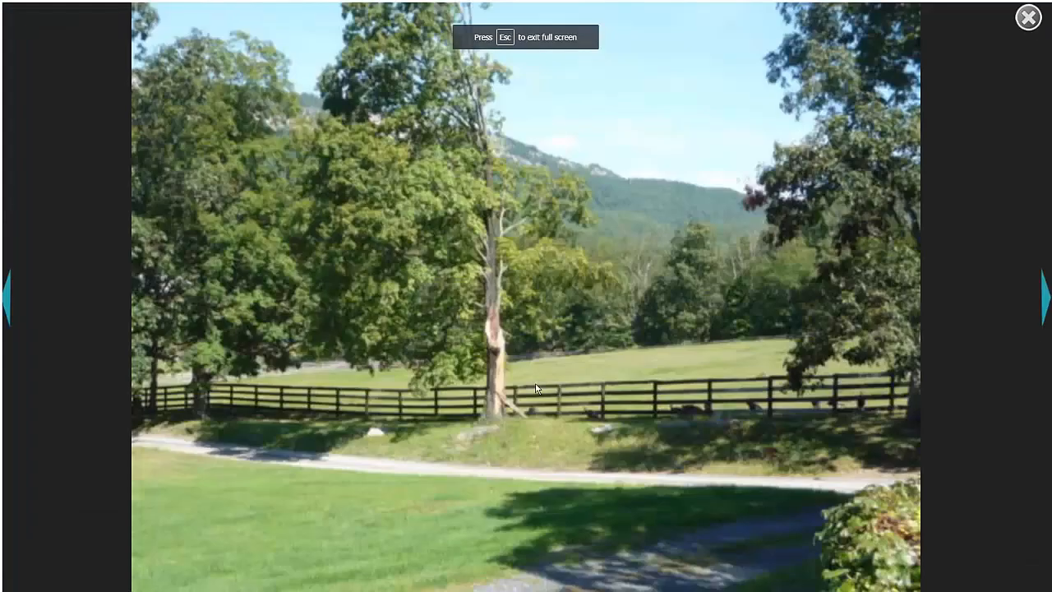
left_click(1047, 304)
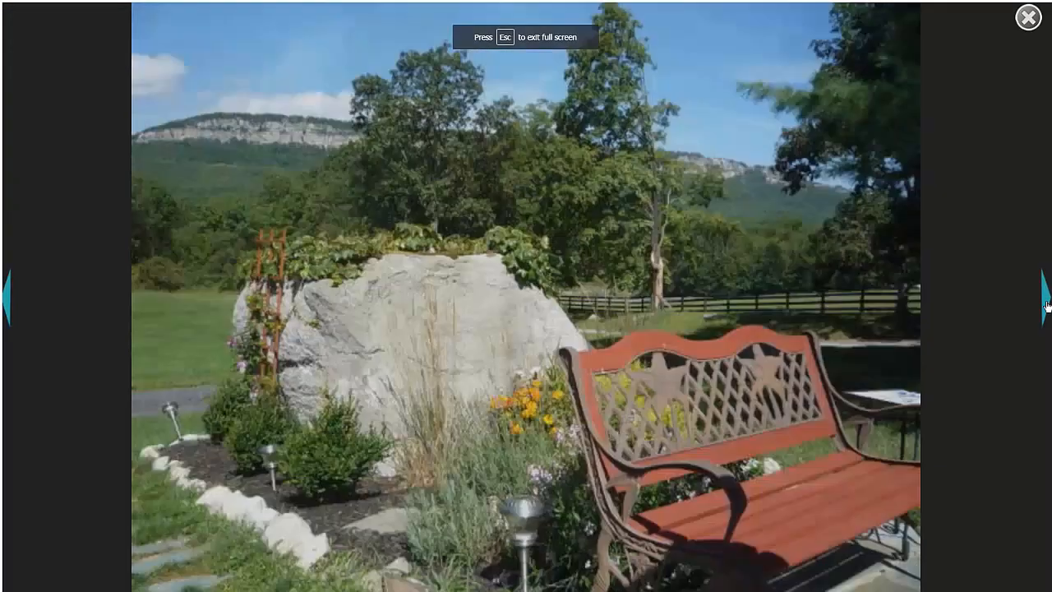
left_click(1047, 304)
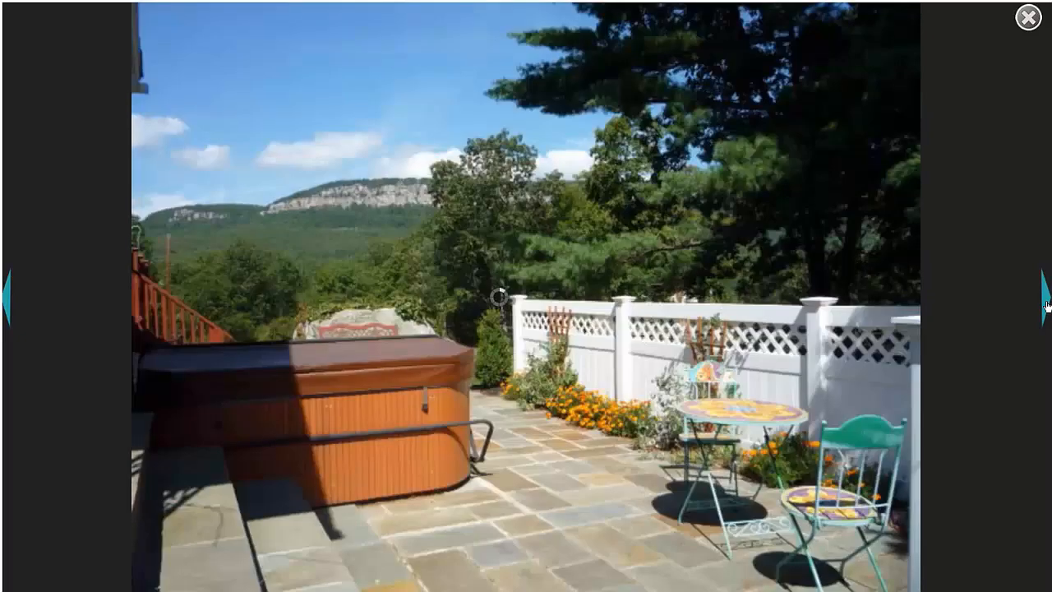
Step: Page through the remaining exterior photos in the fullscreen slideshow and return to the draft listing
left_click(1047, 305)
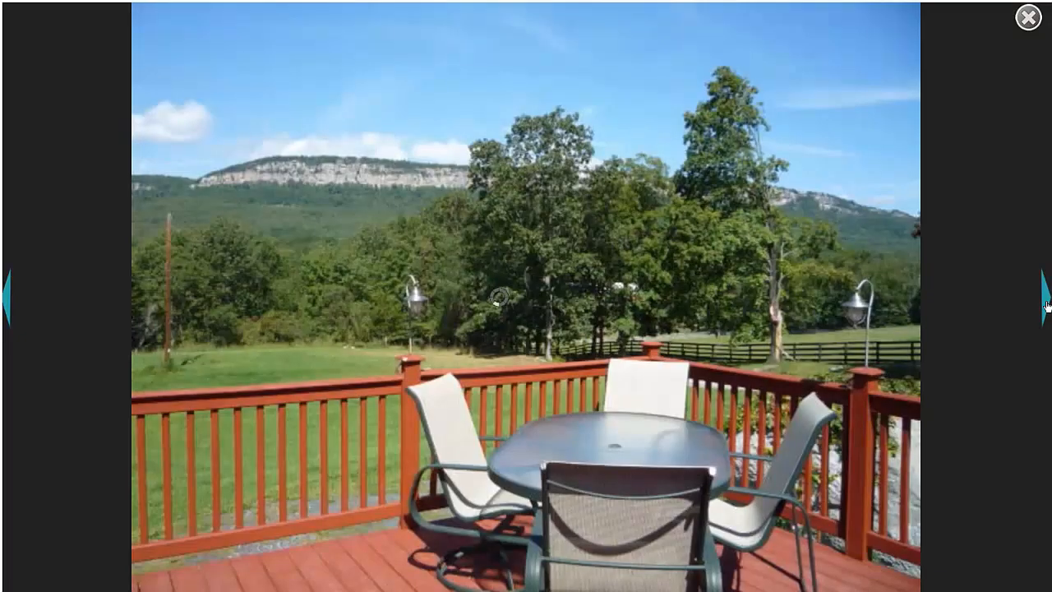
left_click(1047, 304)
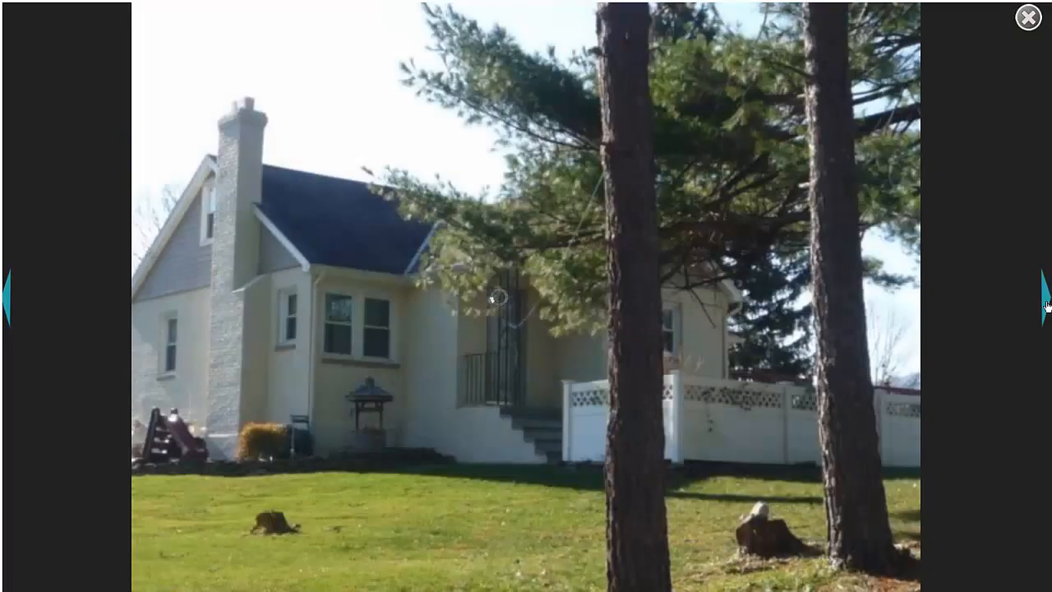
left_click(1047, 304)
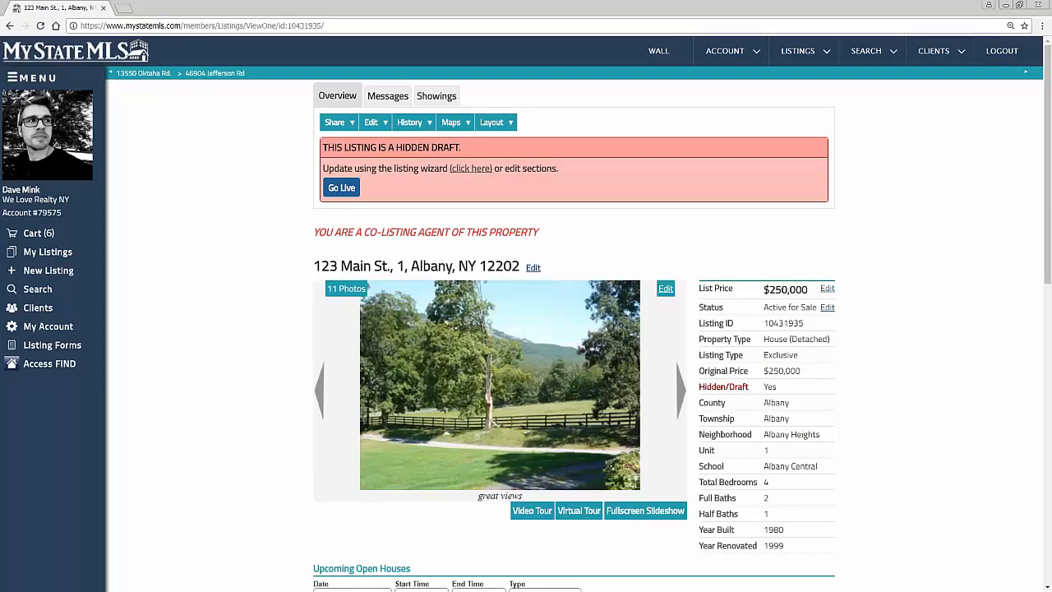
Step: Schedule a public open house for the draft listing on 10/28/2017 from 12:00pm to 3:00pm
scroll(970, 262, "down", 3)
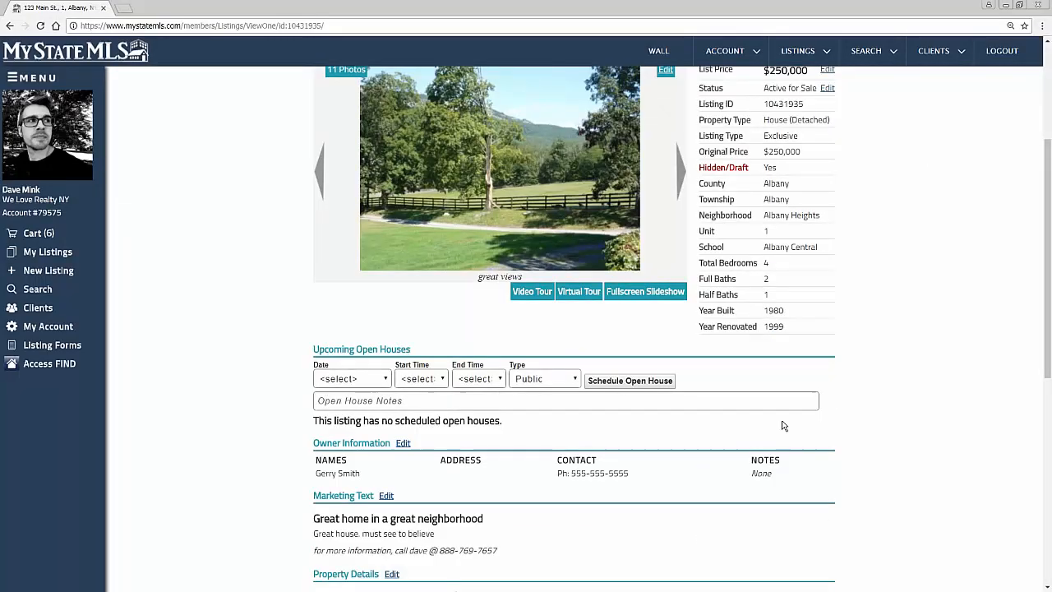
left_click(374, 384)
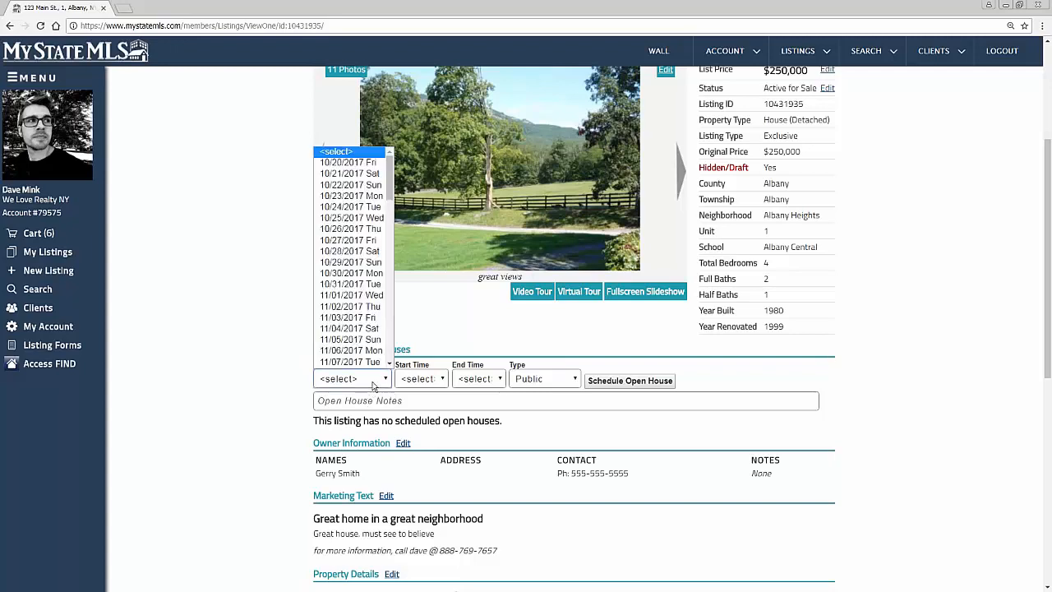
left_click(362, 250)
left_click(436, 378)
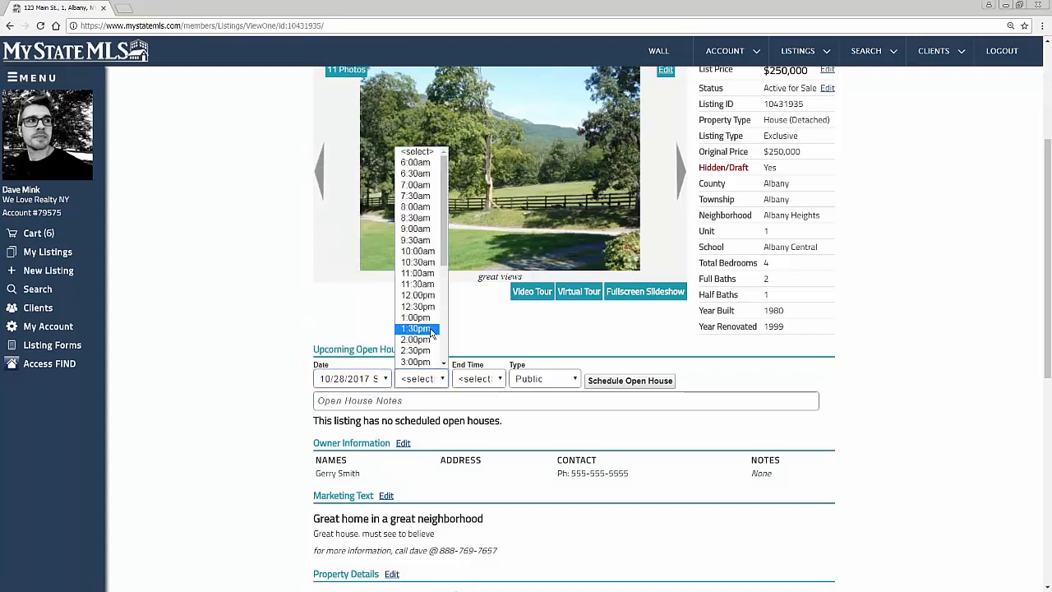
left_click(429, 300)
left_click(472, 381)
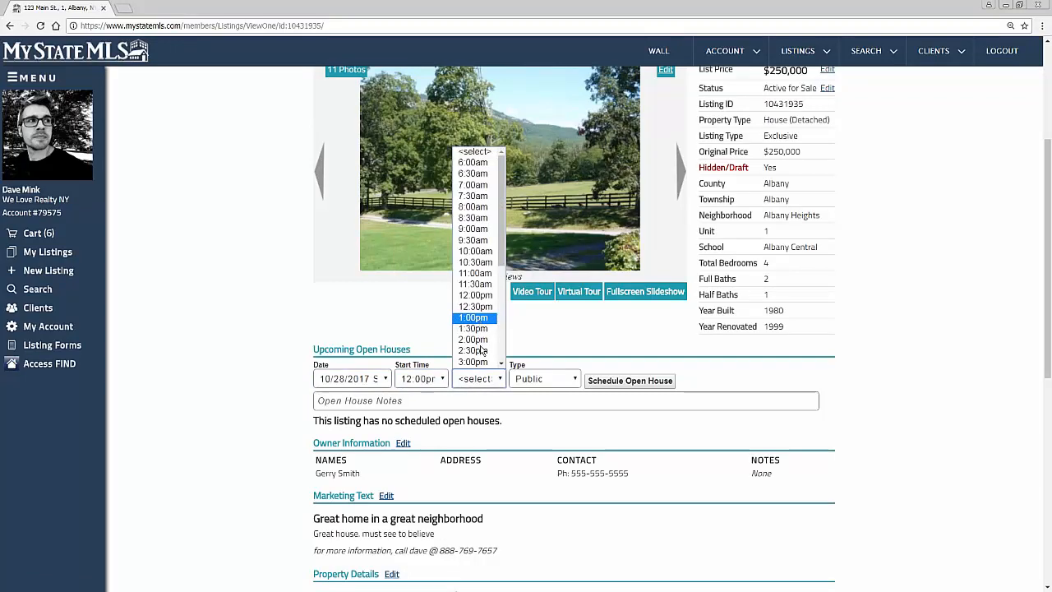
left_click(474, 361)
left_click(549, 384)
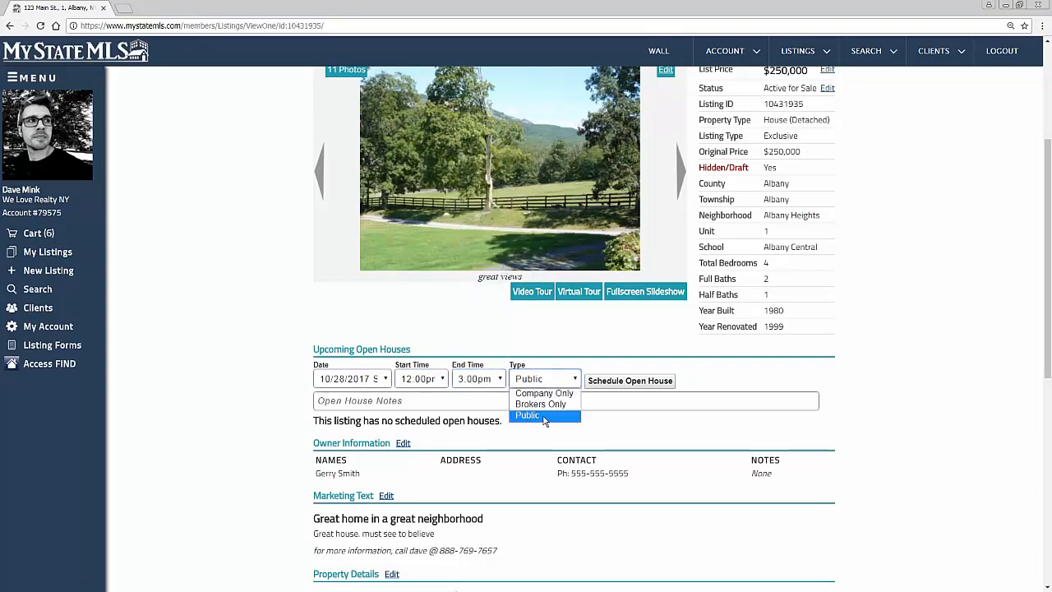
left_click(544, 419)
left_click(618, 383)
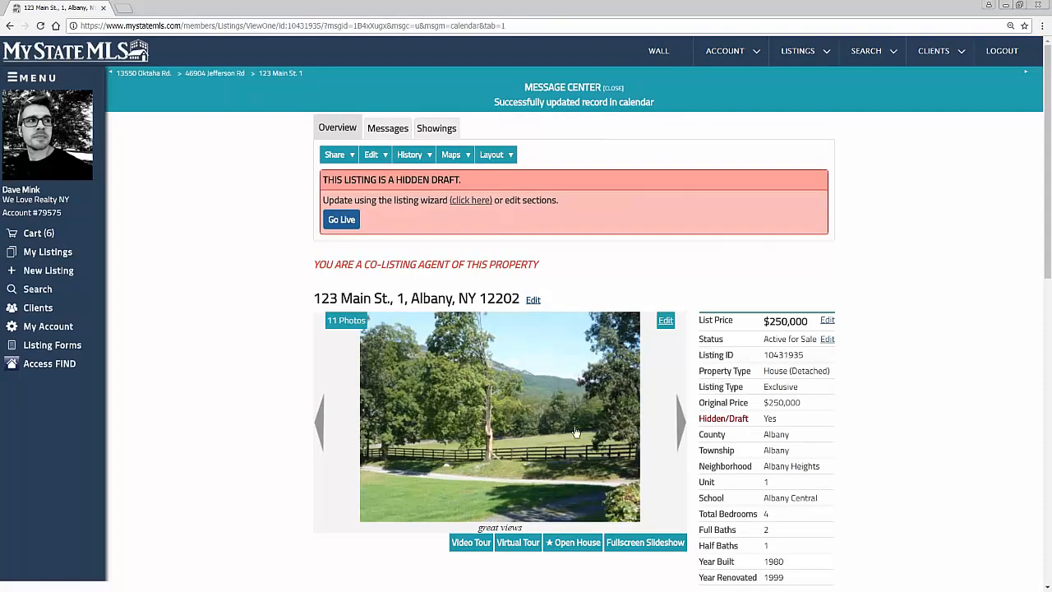
Step: Check the listing's virtual tour link, return to the listing, play its embedded video tour and close it
scroll(617, 385, "down", 3)
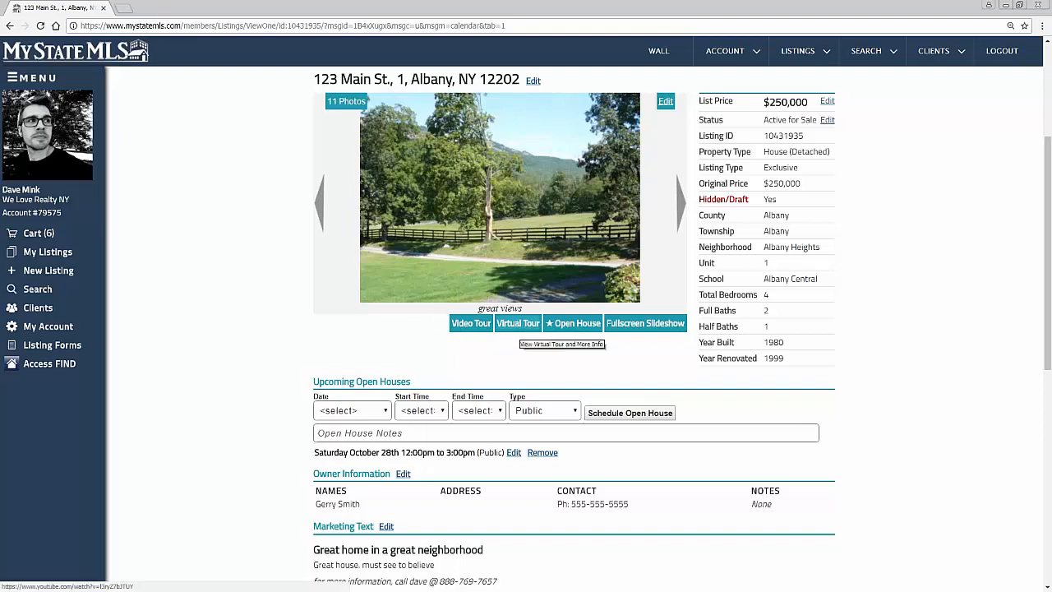
left_click(518, 324)
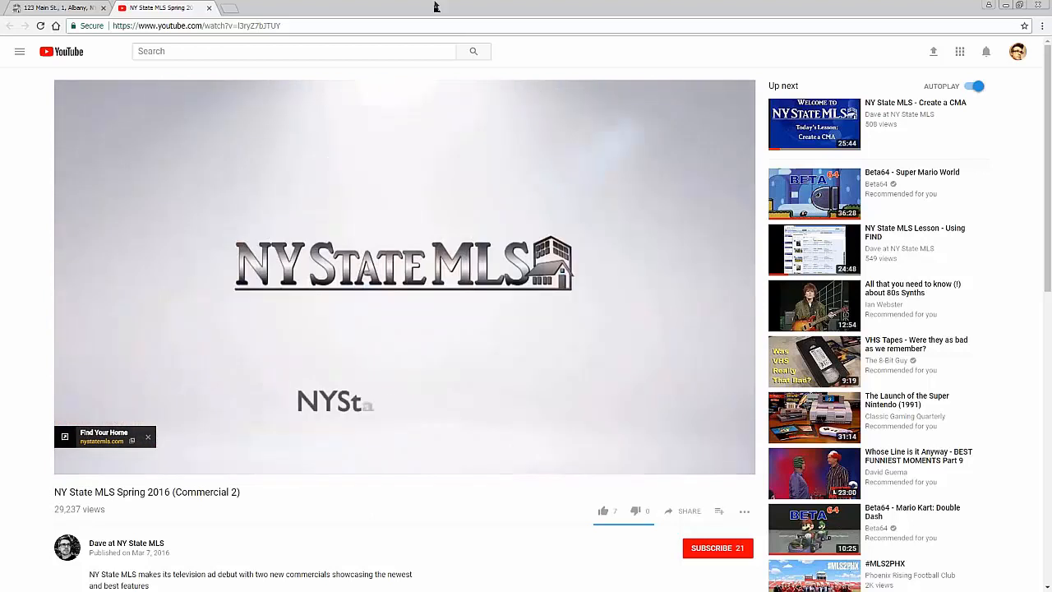
left_click(77, 8)
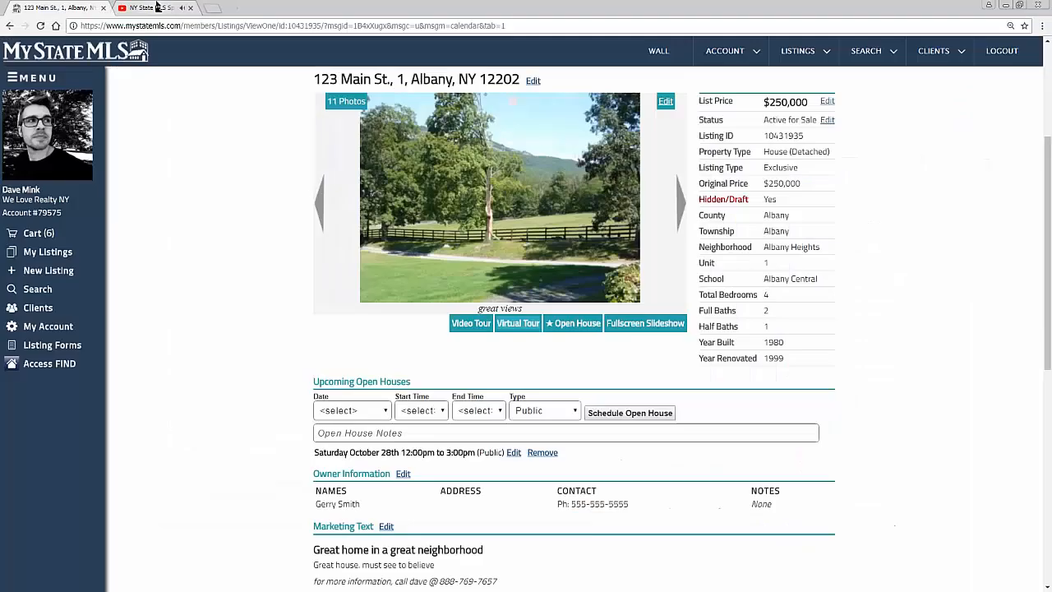
left_click(463, 329)
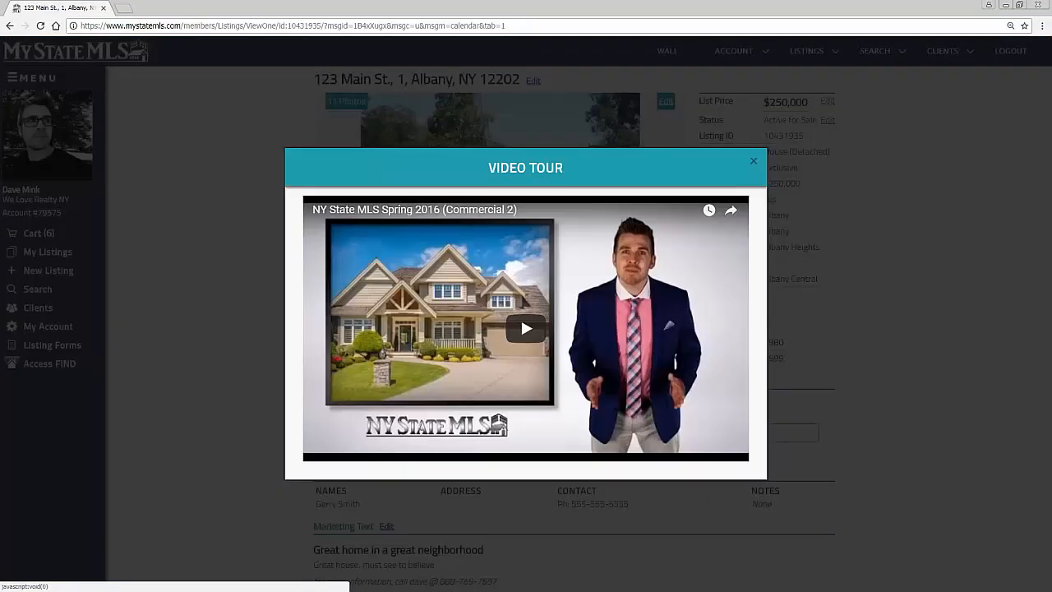
left_click(520, 325)
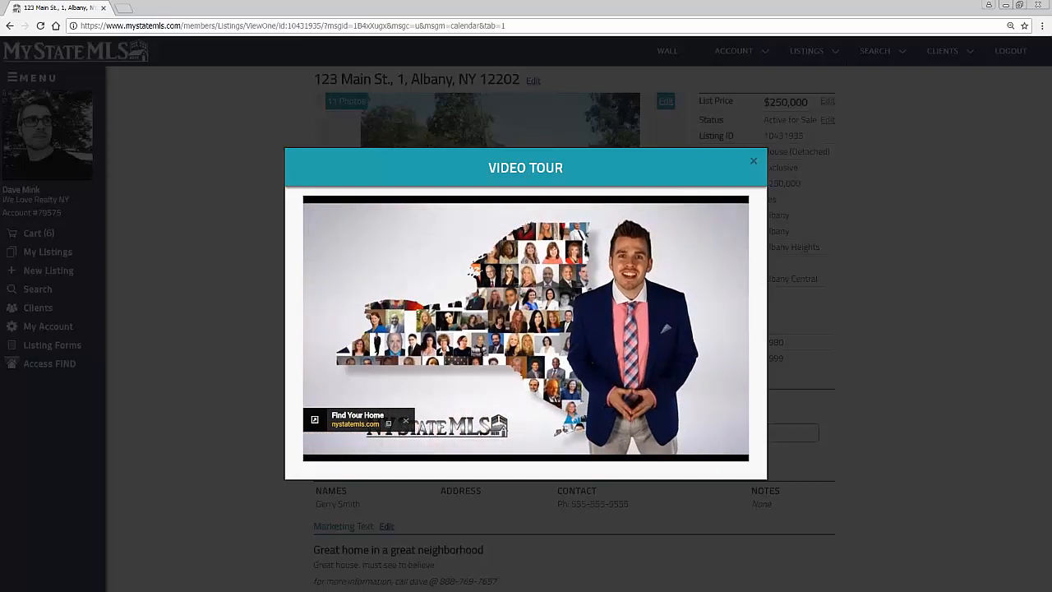
left_click(752, 165)
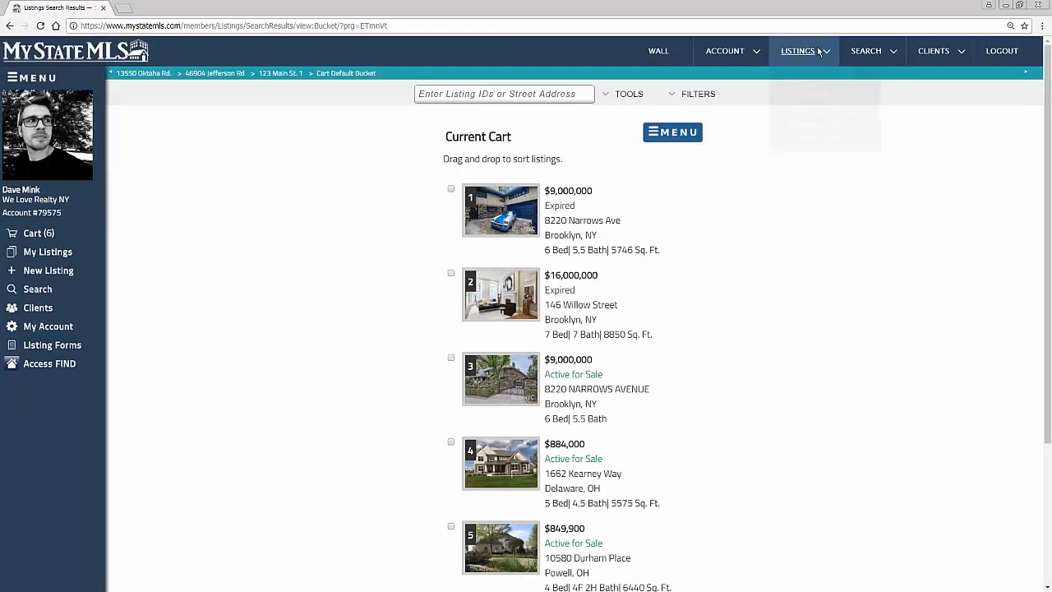
Step: Run an advanced listings search for active houses for sale in Kentucky (KY)
mouse_move(868, 51)
left_click(871, 93)
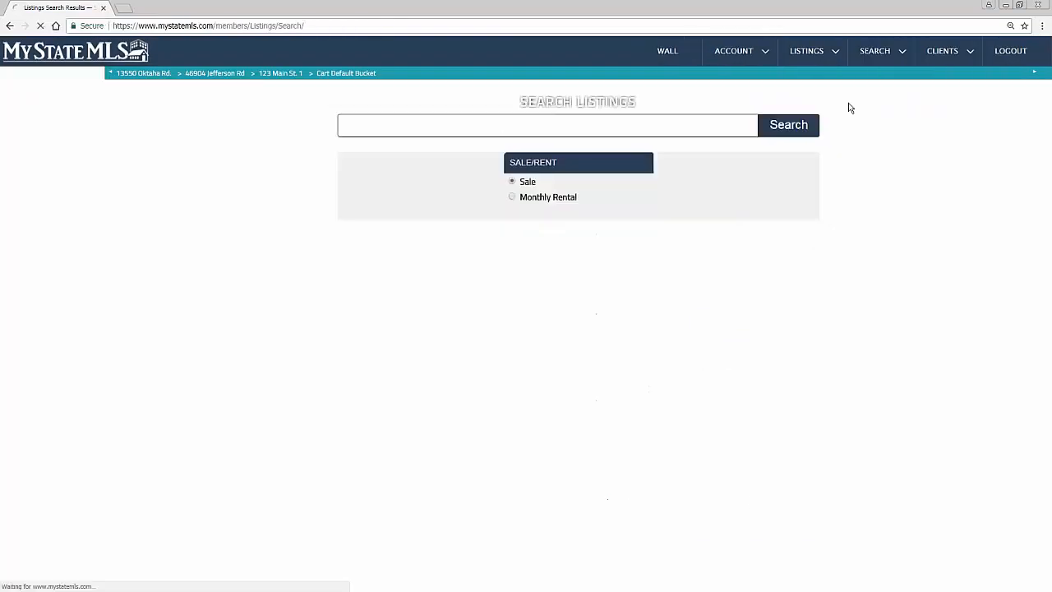
left_click(507, 186)
left_click(666, 183)
left_click(410, 315)
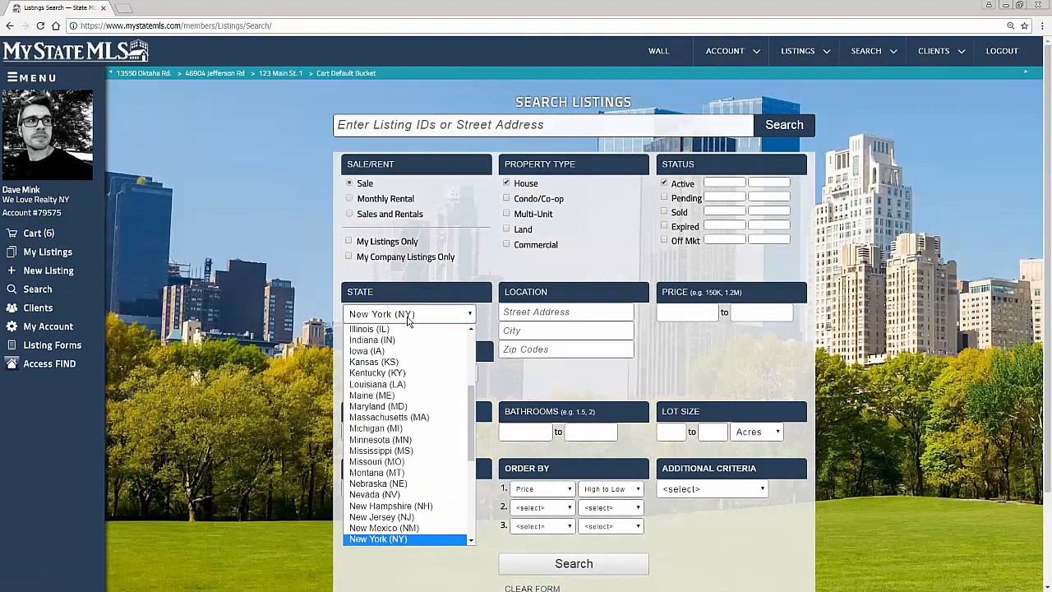
left_click(420, 373)
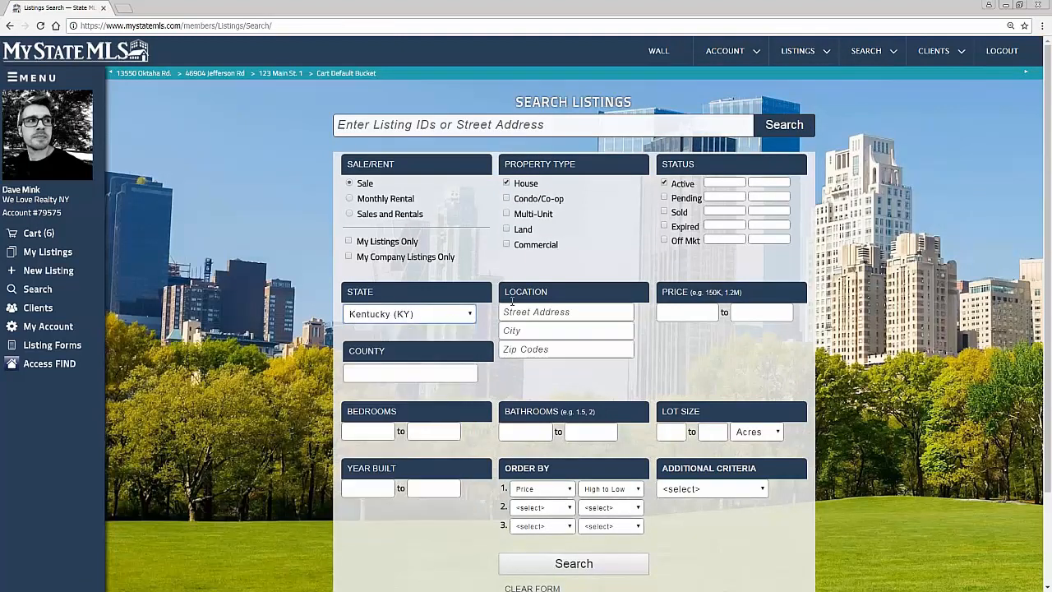
left_click(570, 565)
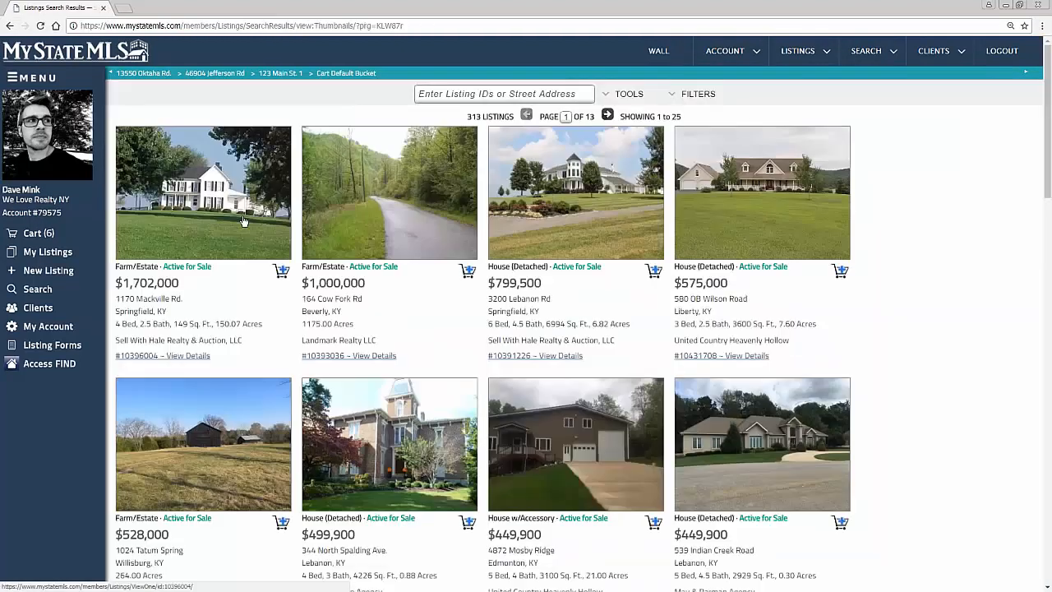
Step: View the first Kentucky result, a farm/estate in Springfield, and look through its first photos in the fullscreen slideshow
left_click(237, 216)
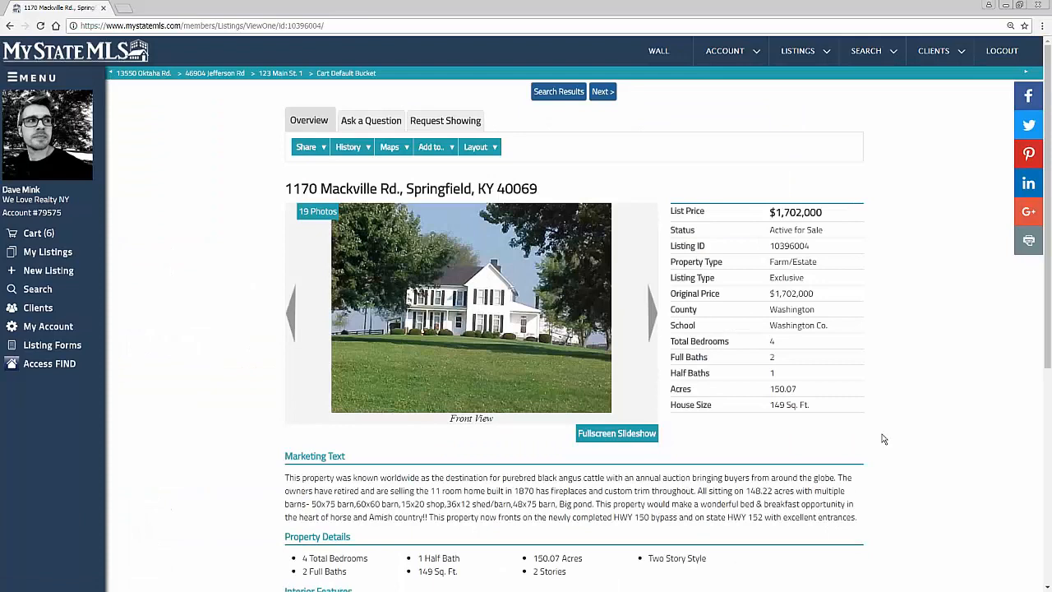
left_click(616, 434)
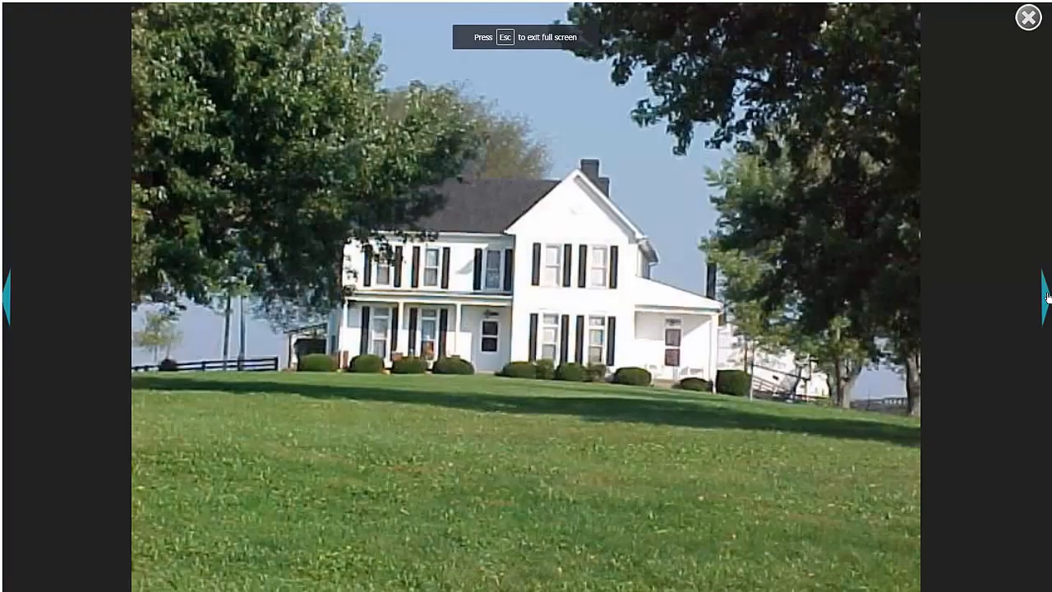
left_click(1047, 296)
left_click(1048, 296)
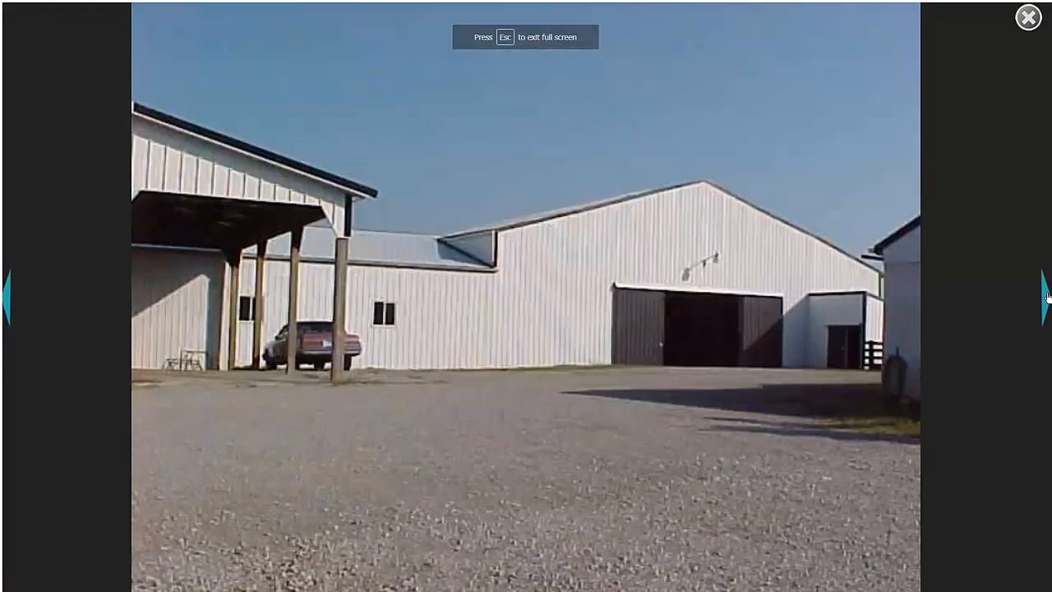
left_click(1047, 297)
left_click(1028, 18)
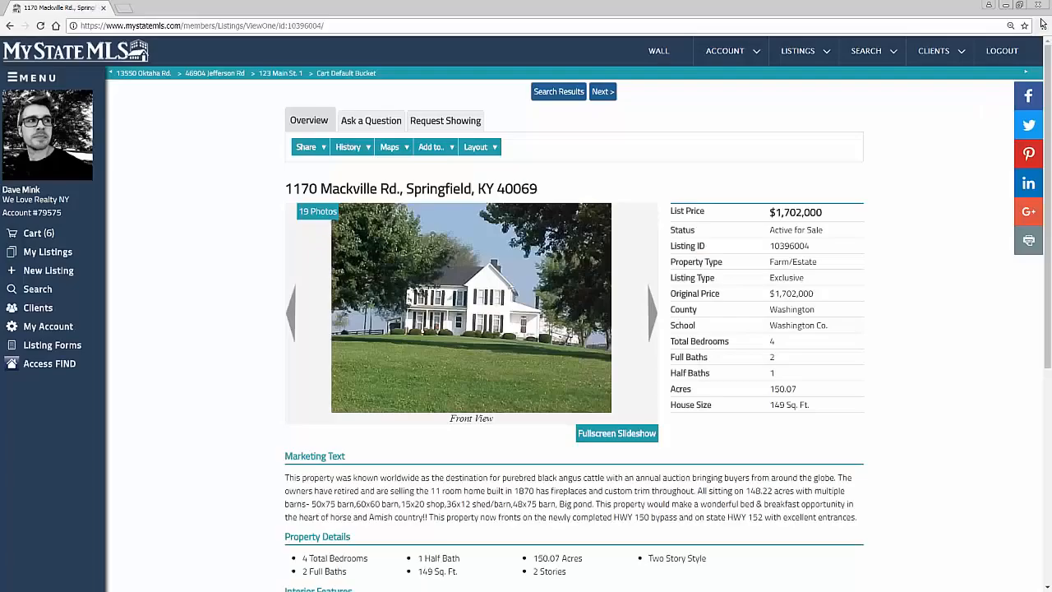
Step: Examine the Springfield listing's property details, broker commission and listing agent section, highlighting the broker commission entry
scroll(356, 477, "down", 1)
scroll(356, 477, "down", 3)
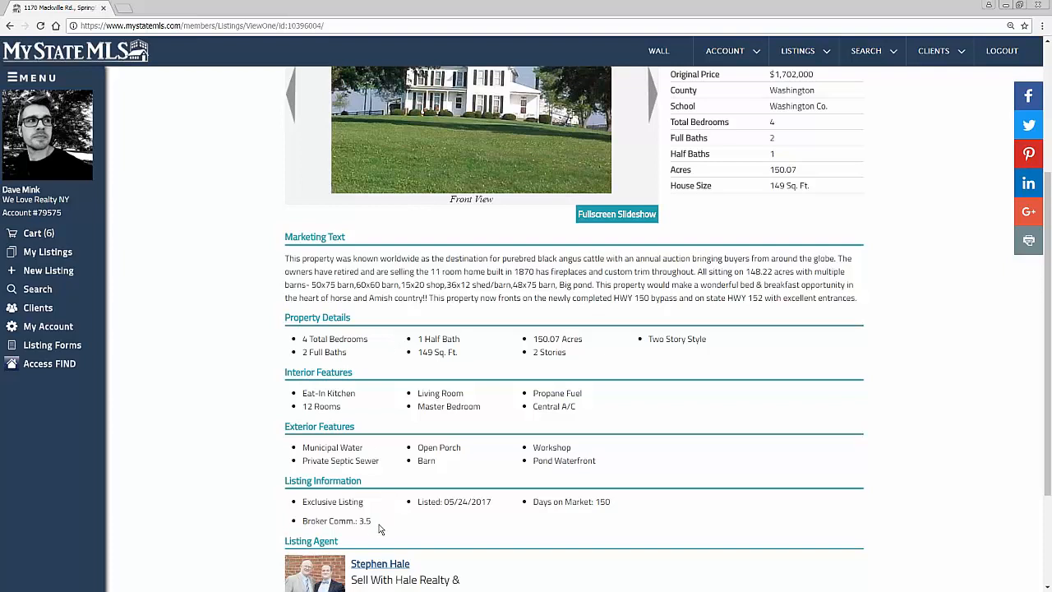
left_click_drag(373, 521, 303, 521)
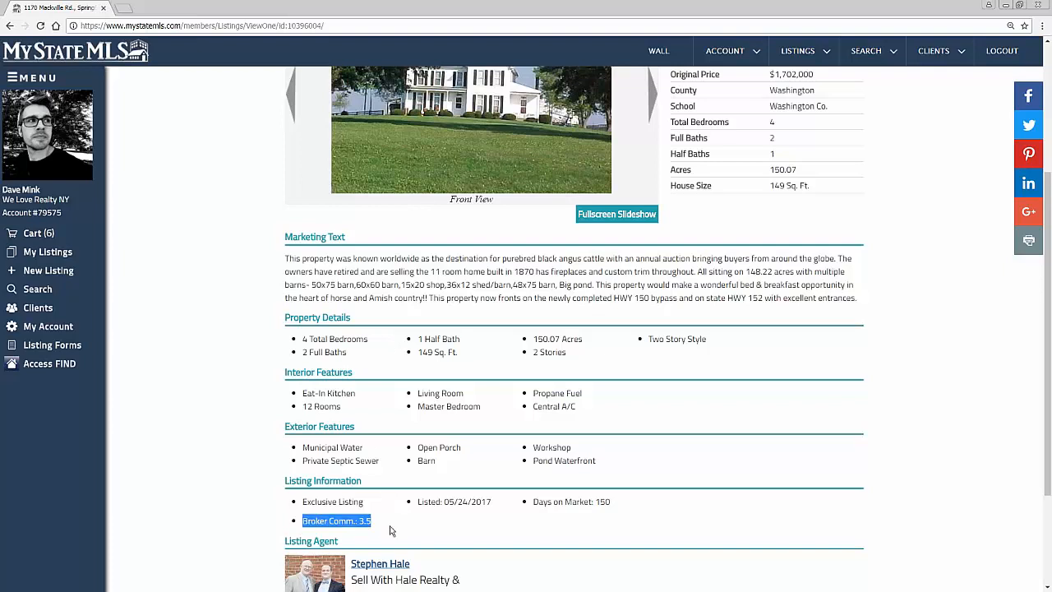
scroll(391, 527, "down", 2)
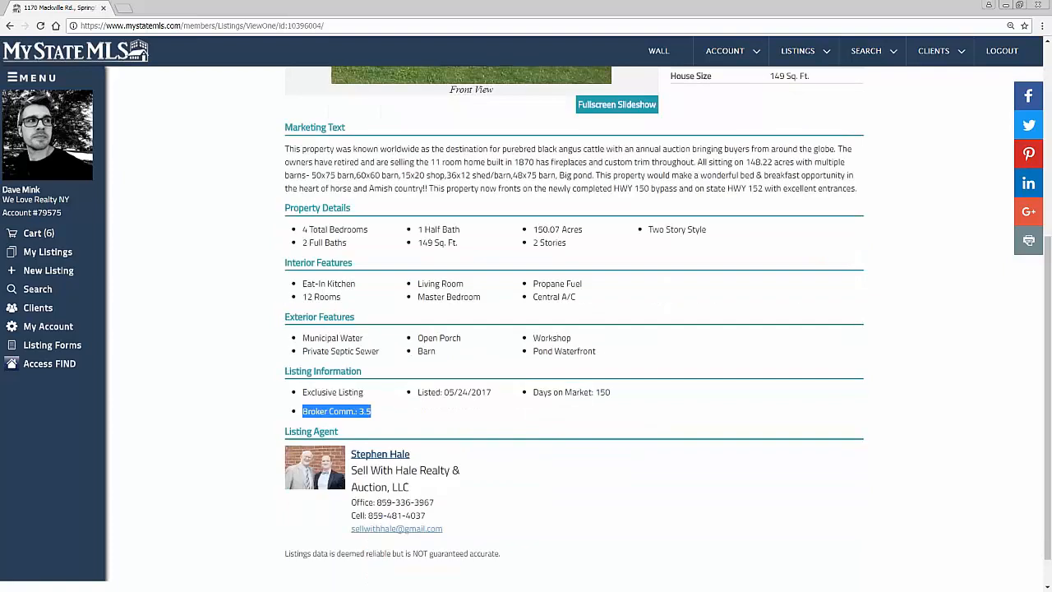
scroll(391, 527, "up", 5)
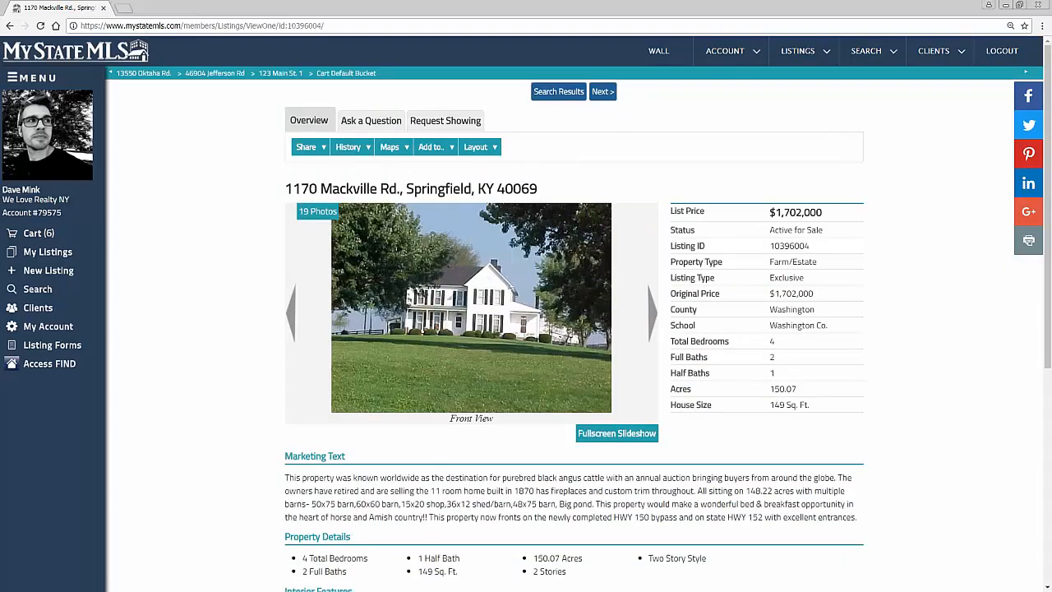
scroll(391, 527, "down", 3)
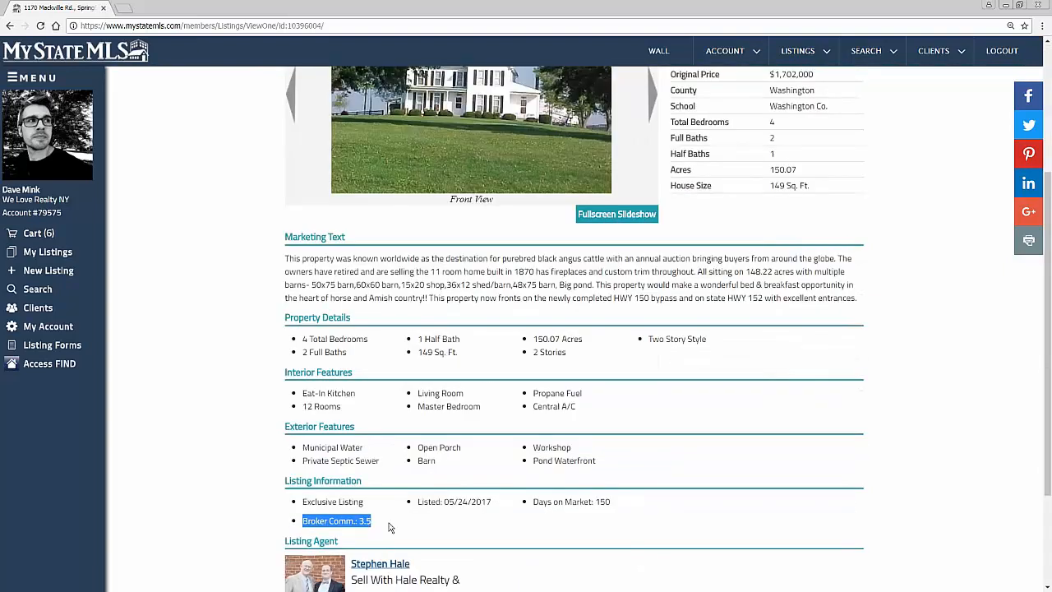
scroll(391, 527, "up", 3)
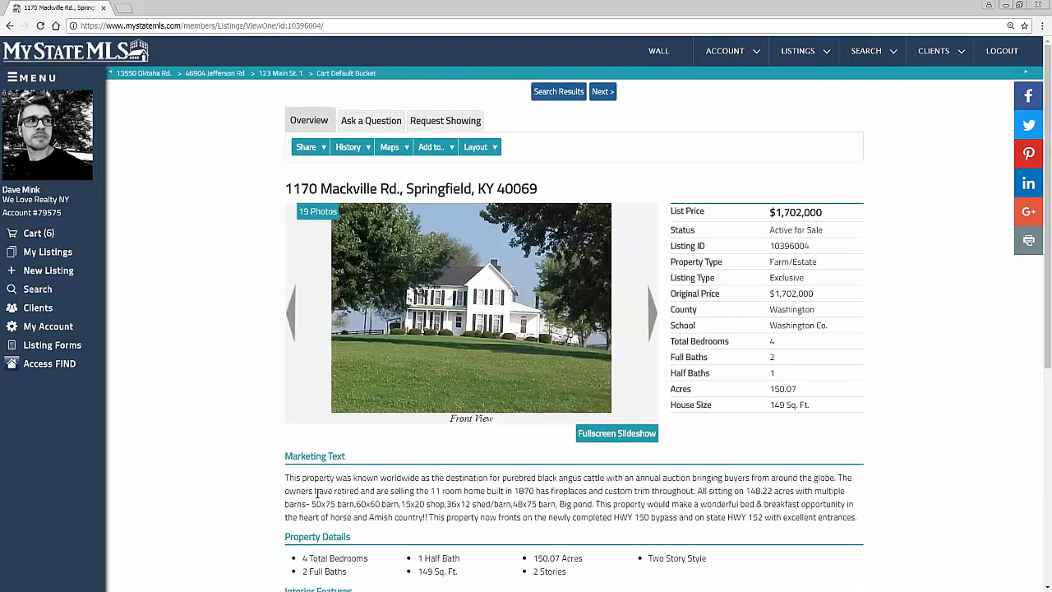
Step: Return to the member wall, switch to the Find property search and highlight the number of properties found
left_click(662, 54)
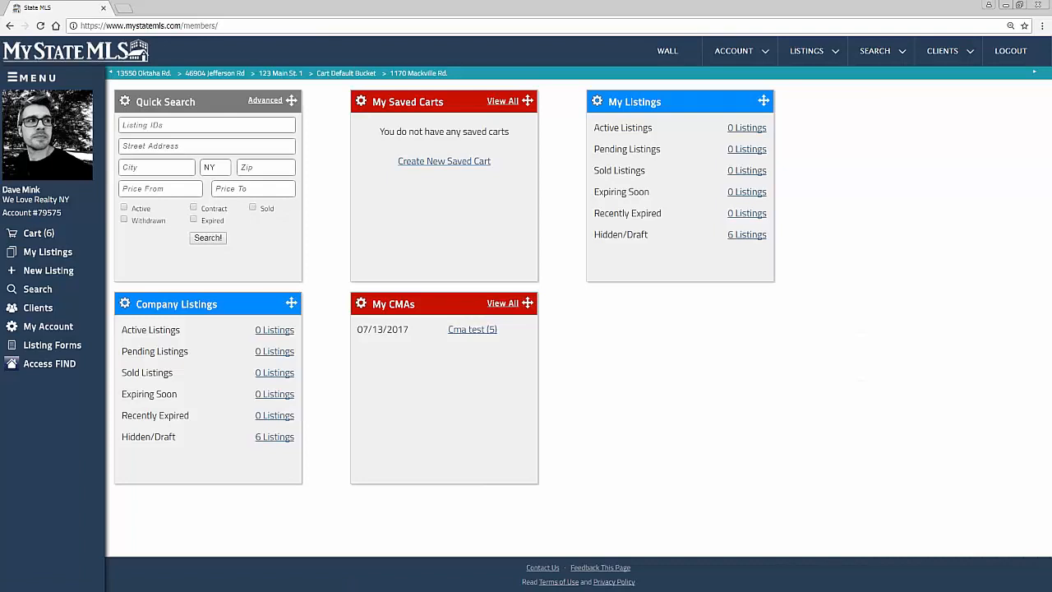
left_click(40, 368)
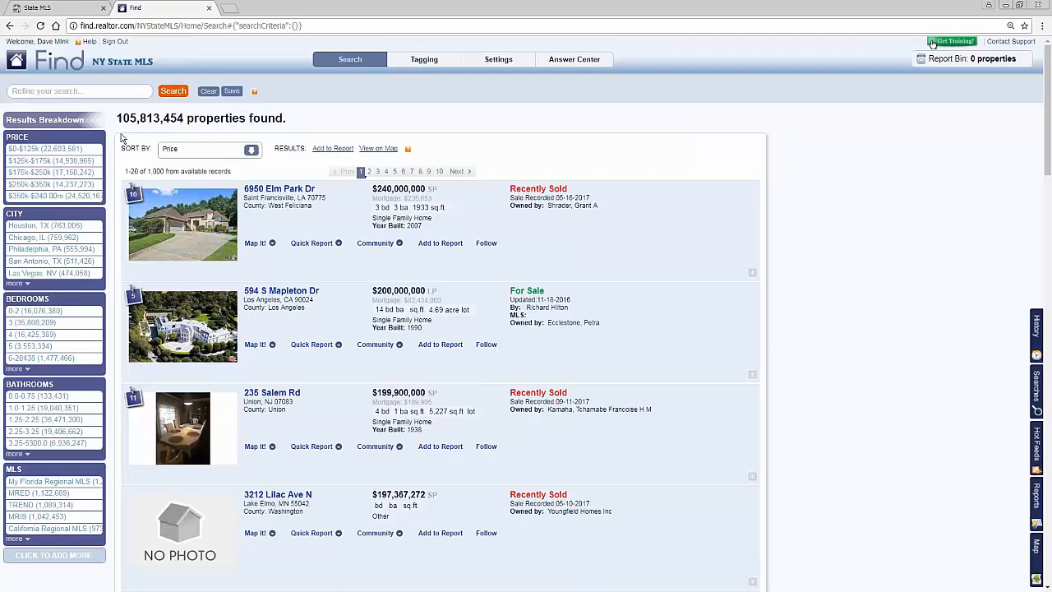
left_click_drag(116, 120, 189, 129)
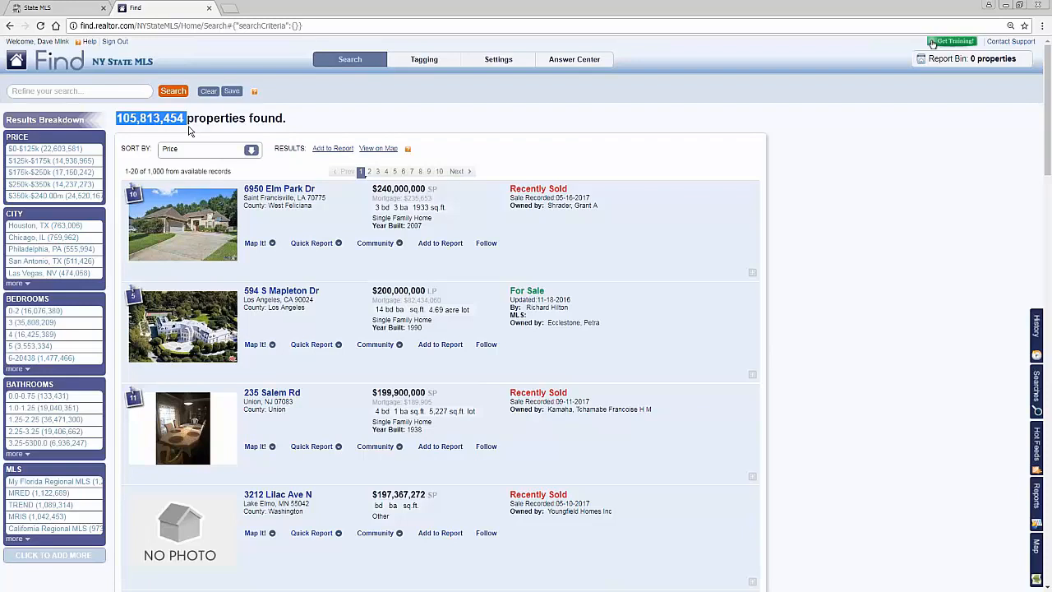
Step: Search the Find database for properties in ZIP code 62454
left_click(32, 93)
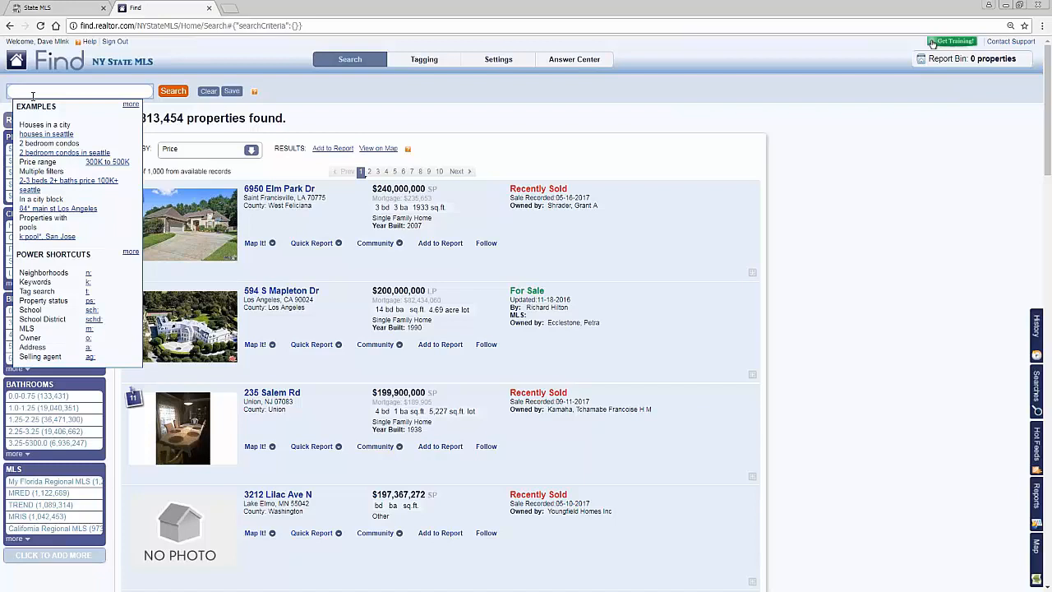
left_click(33, 96)
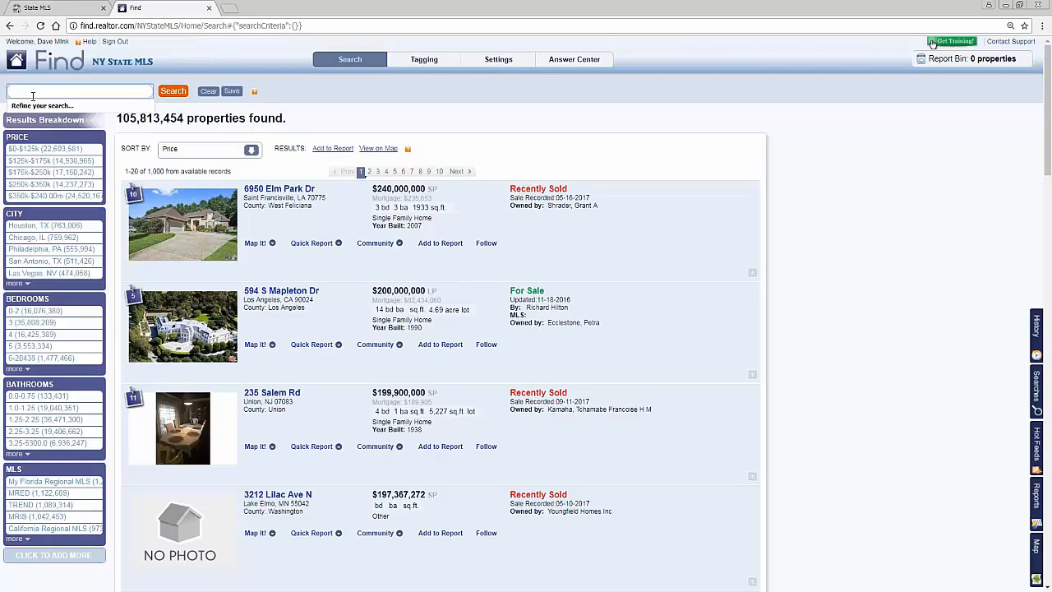
type("62454")
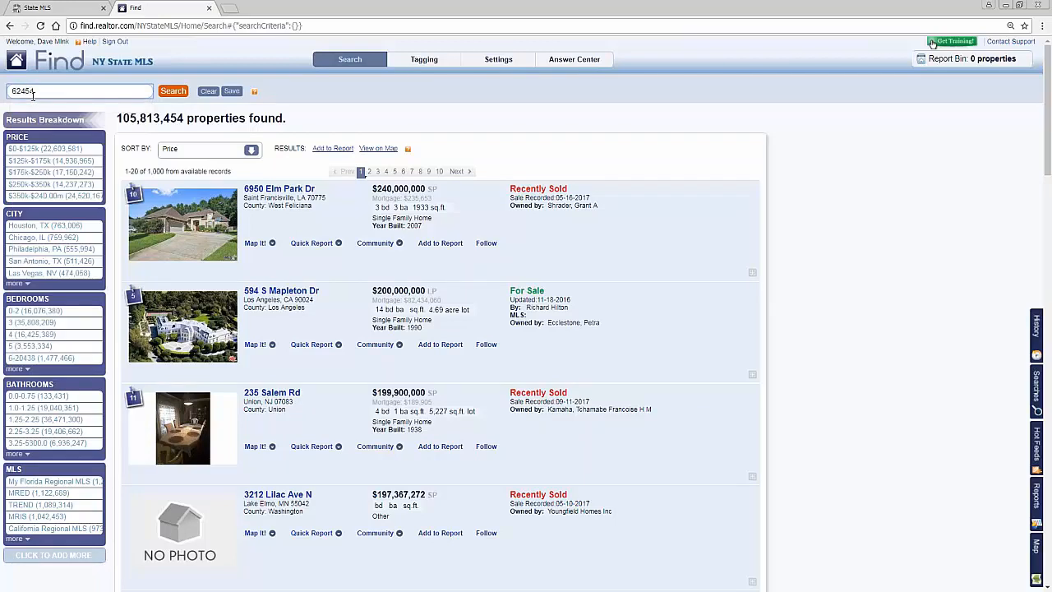
key("BackSpace")
key("BackSpace")
key("BackSpace")
key("BackSpace")
key("BackSpace")
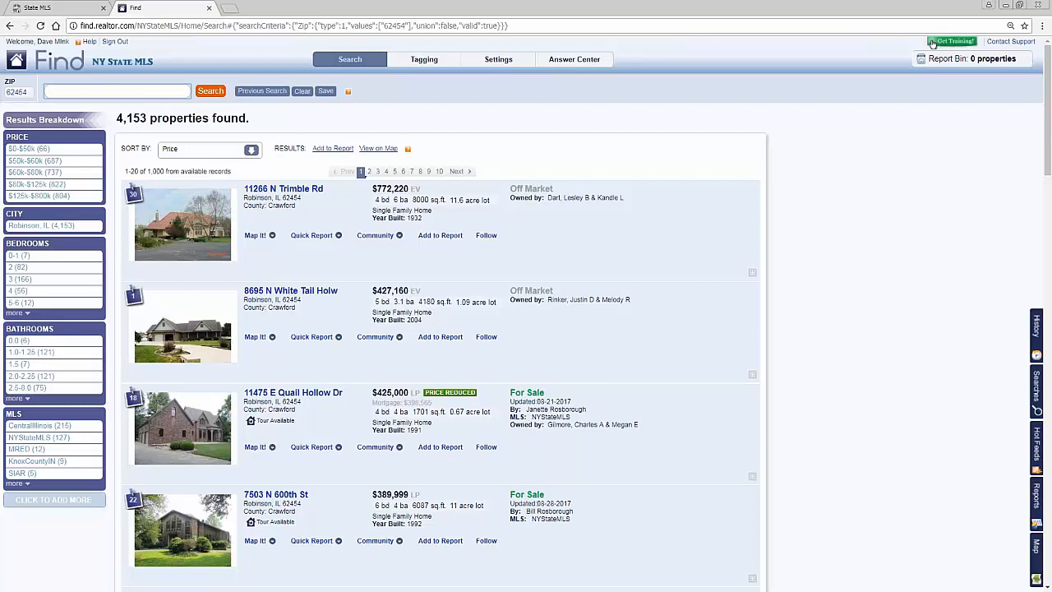
Step: Refine the ZIP code results to properties with the status For Sale
left_click(90, 93)
left_click(116, 130)
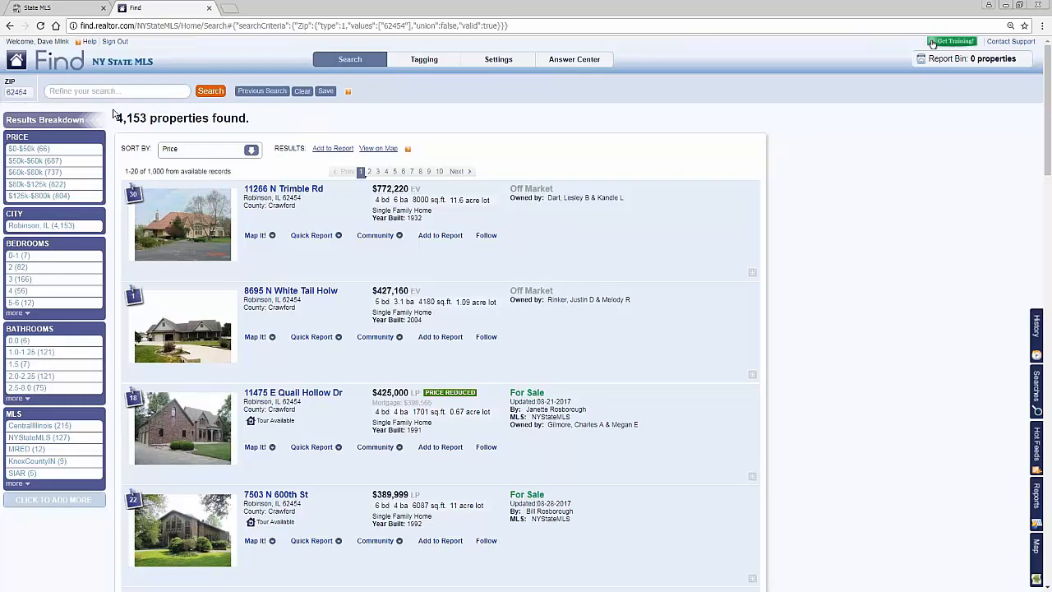
left_click(105, 91)
type("for ")
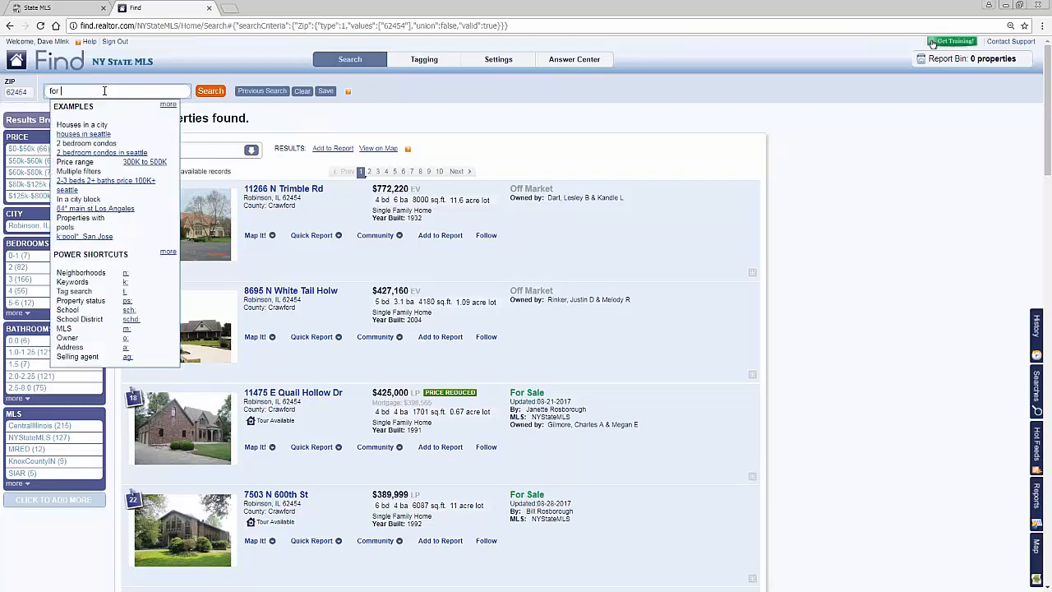
type("sale")
key("Return")
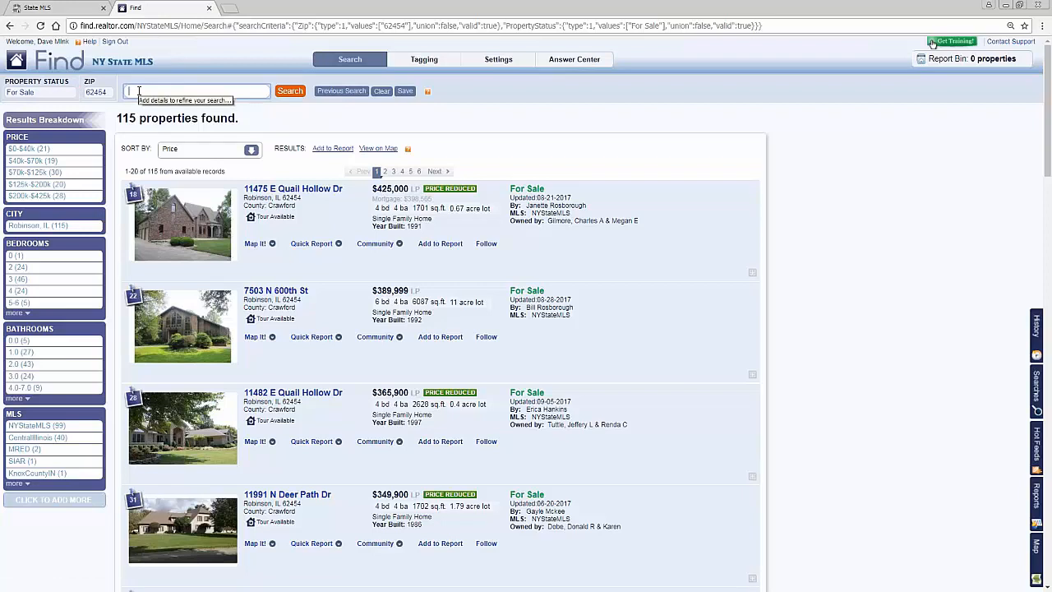
Step: Refine the for-sale results to 4 bedrooms and 2 bathrooms
type("4 bd")
key("Return")
type("3 b")
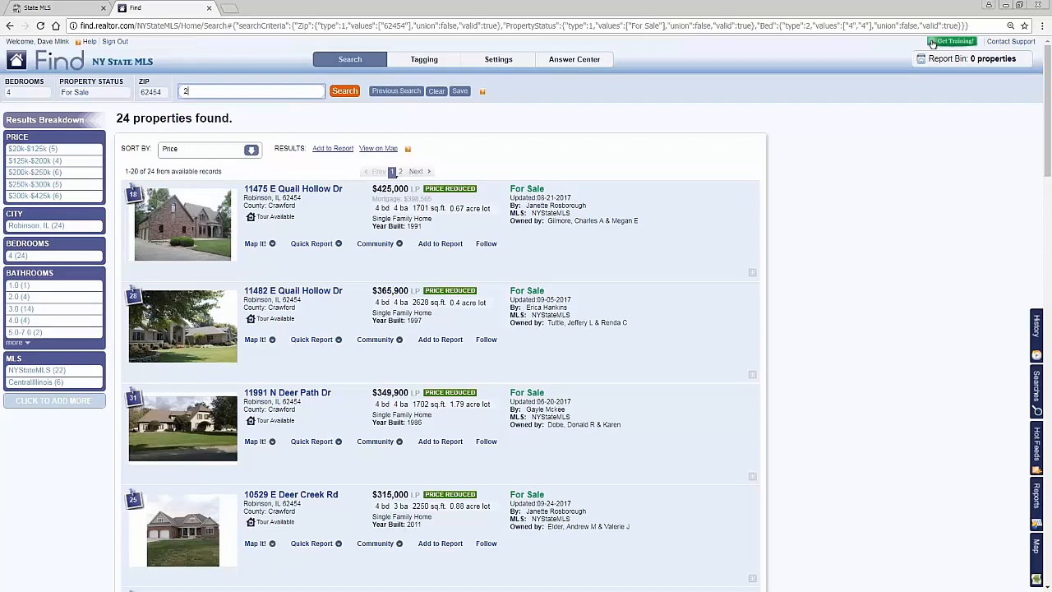
type("ath")
key("Return")
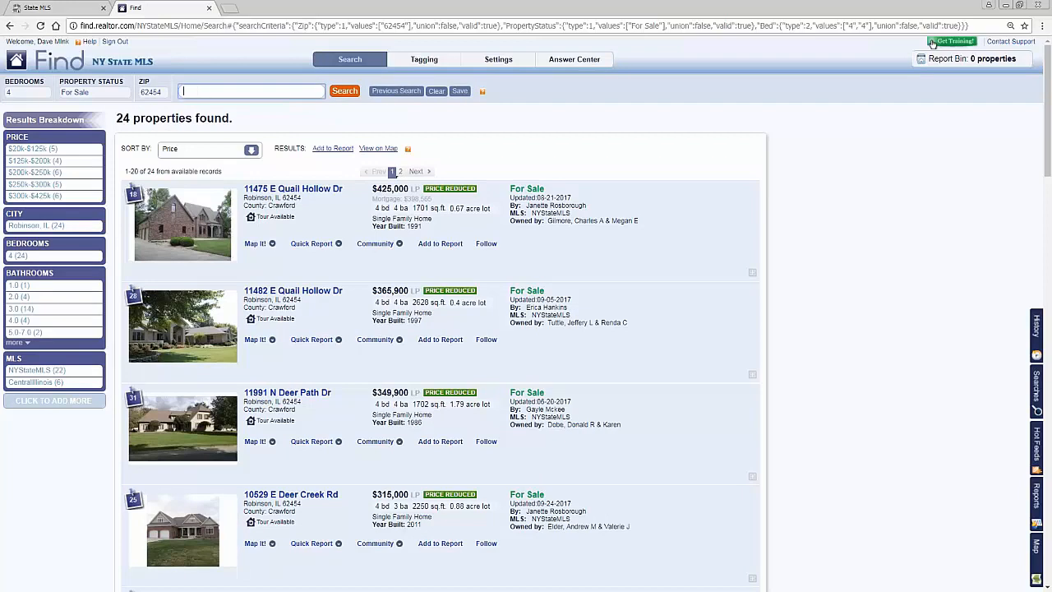
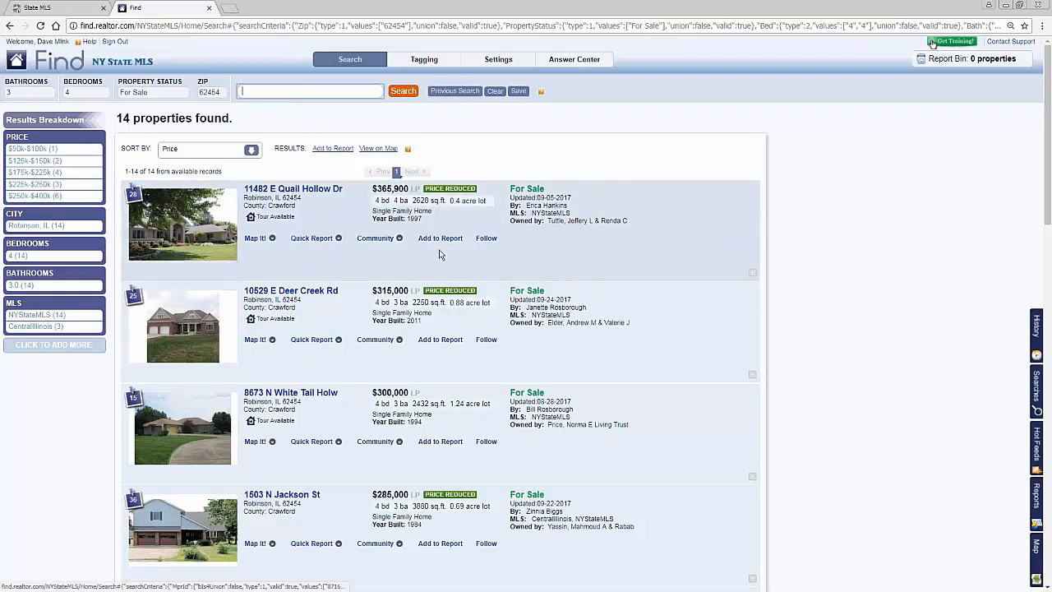
Step: Add the first two listings in the results to the report bin and preview them as a Customer Long report
left_click(446, 239)
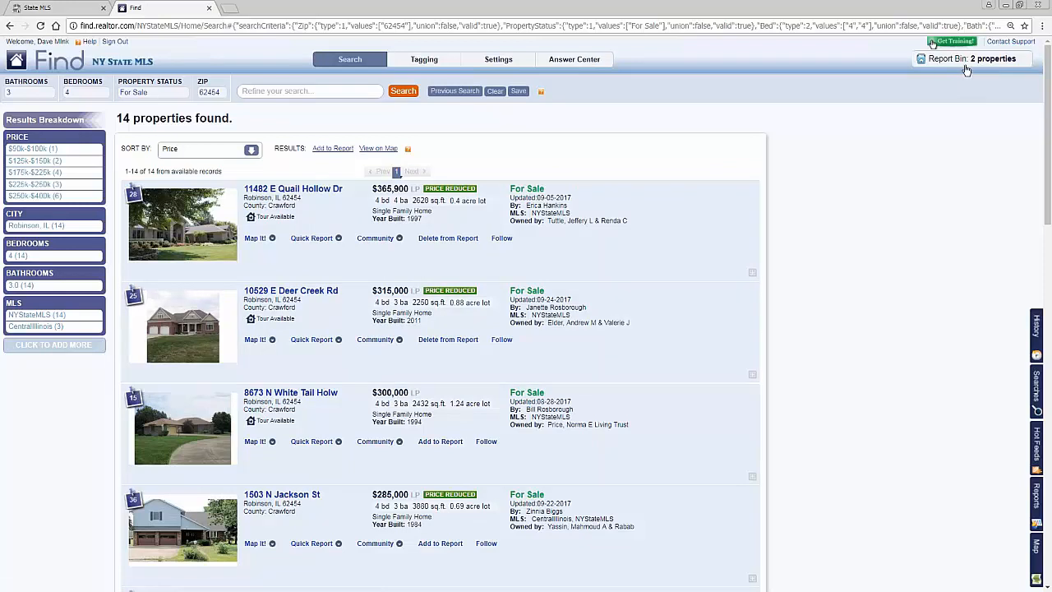
left_click(950, 61)
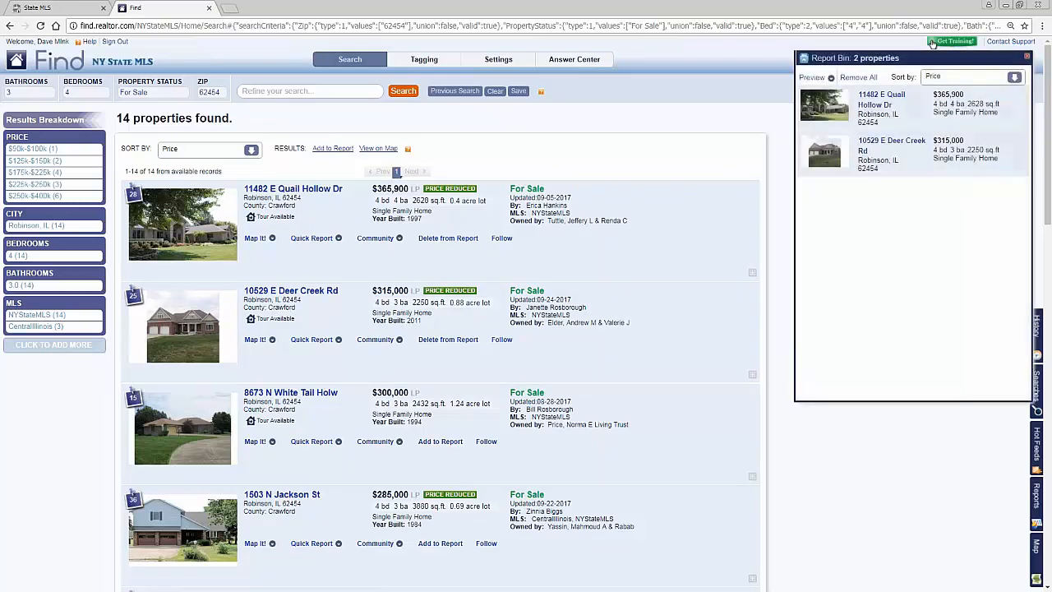
left_click(812, 78)
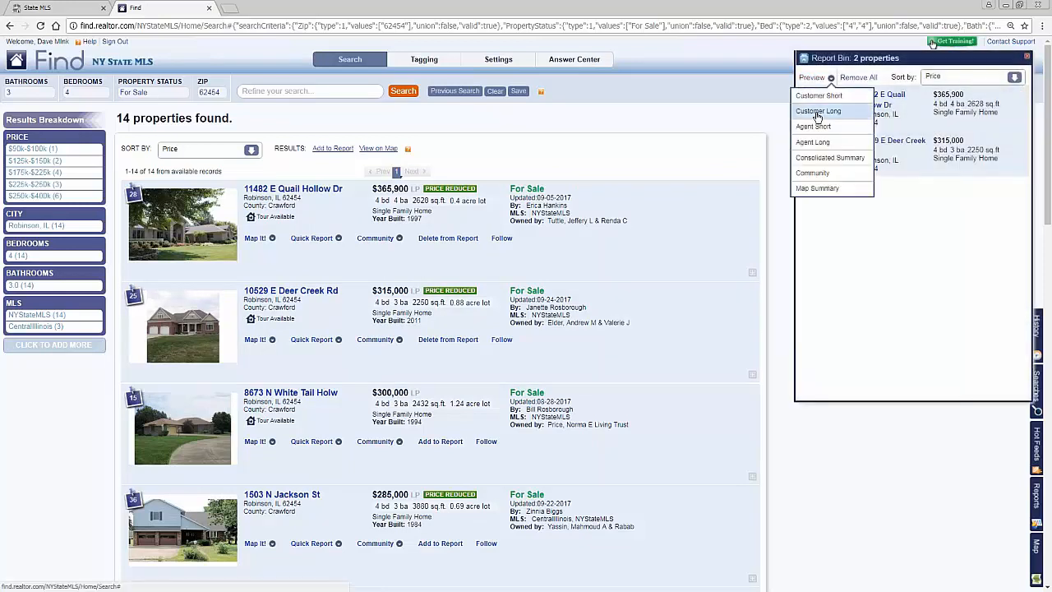
left_click(819, 111)
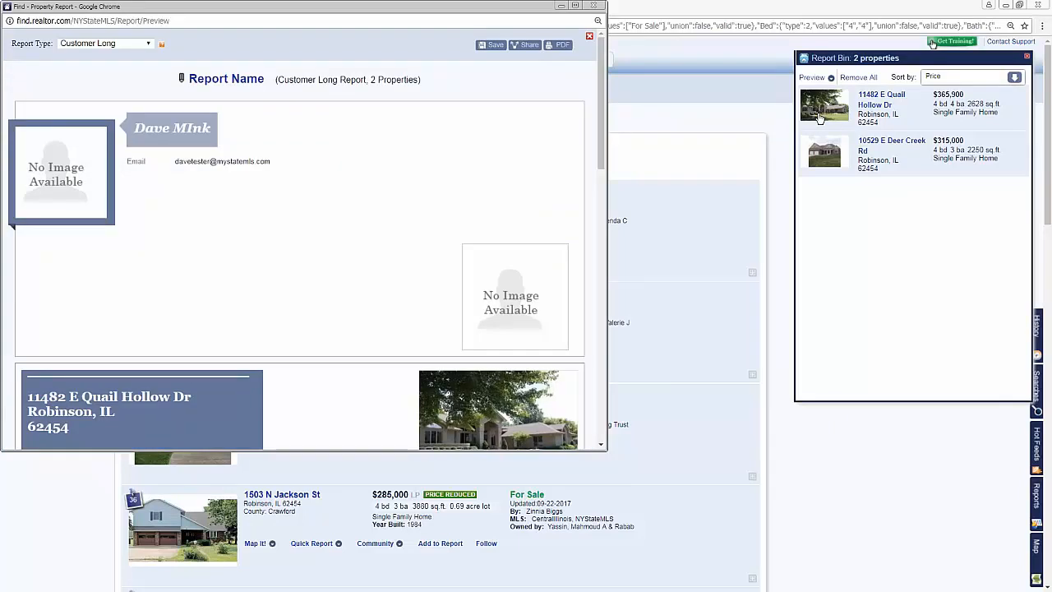
Step: Widen the report preview window and examine the details, features and remarks of both properties
scroll(700, 370, "down", 1)
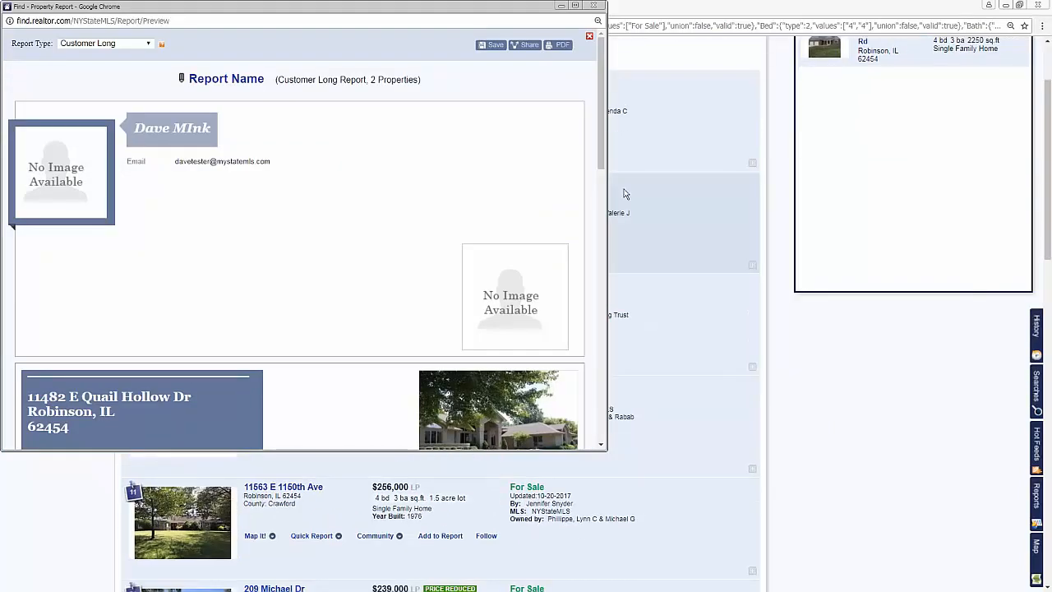
left_click_drag(608, 198, 721, 194)
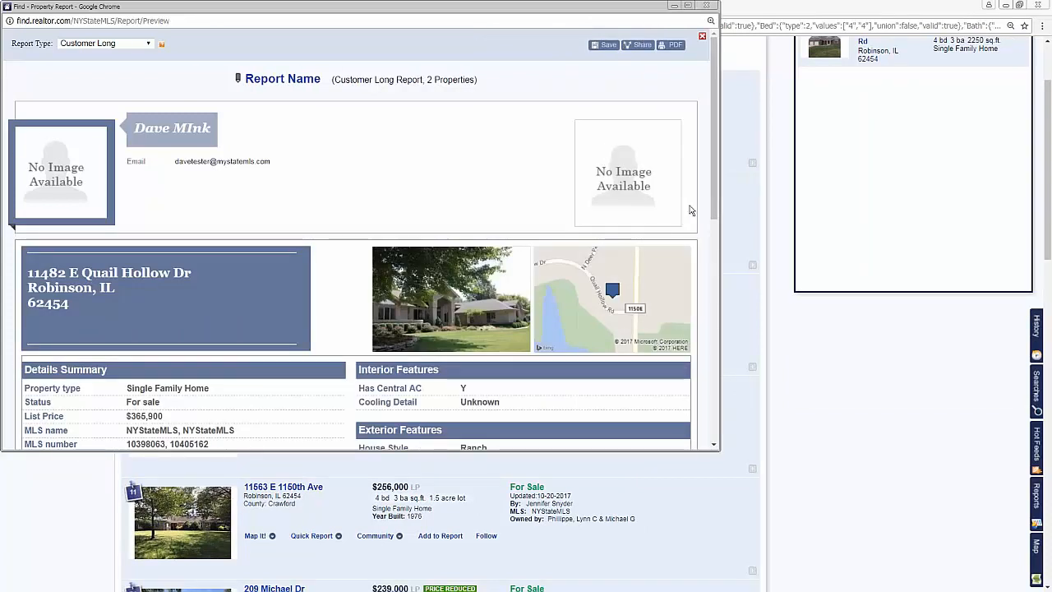
scroll(493, 229, "down", 4)
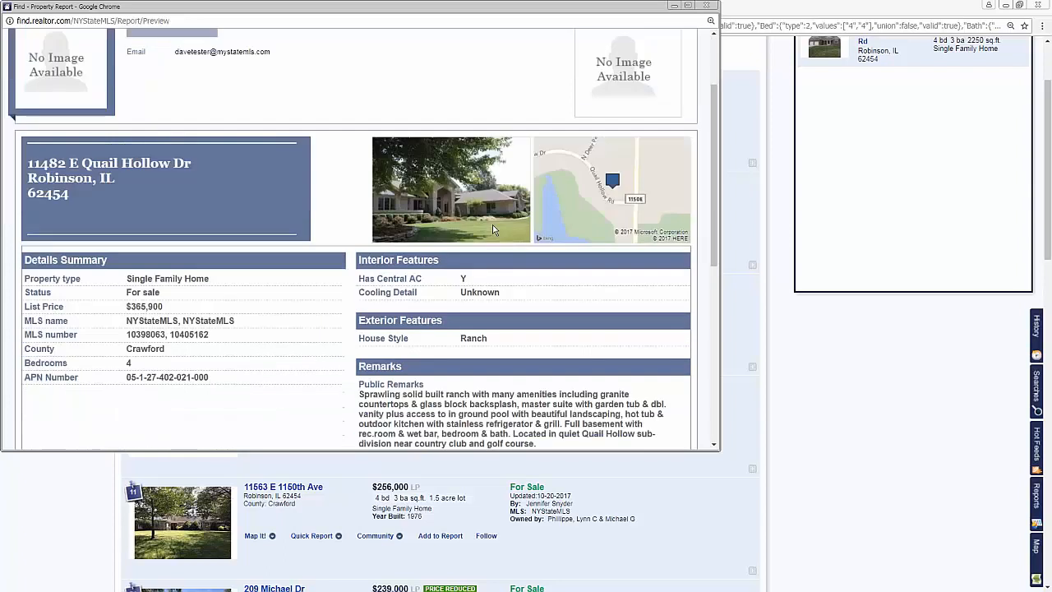
scroll(381, 232, "up", 4)
scroll(381, 232, "down", 5)
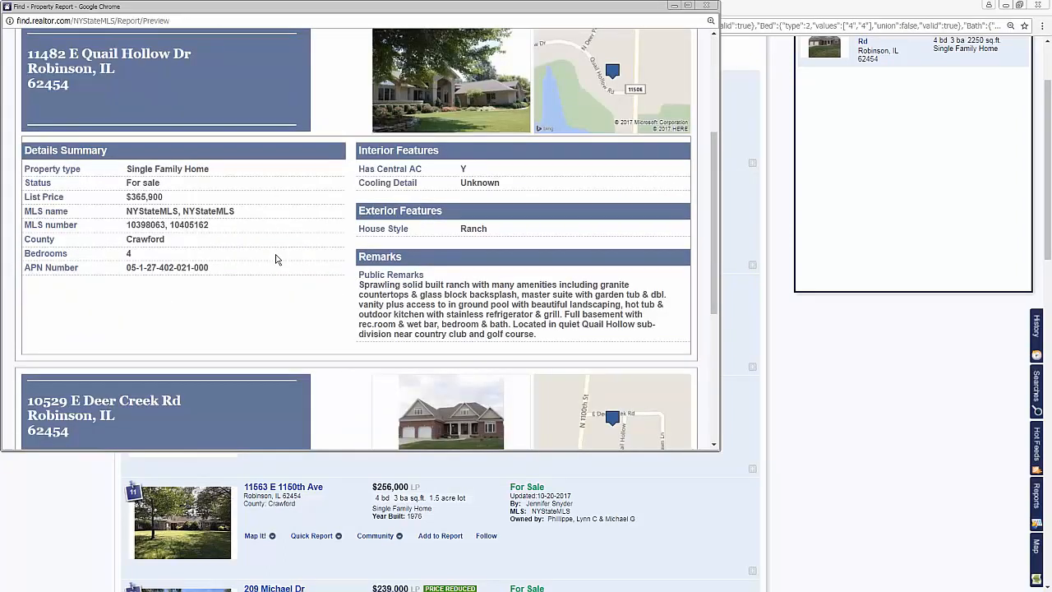
scroll(279, 260, "down", 5)
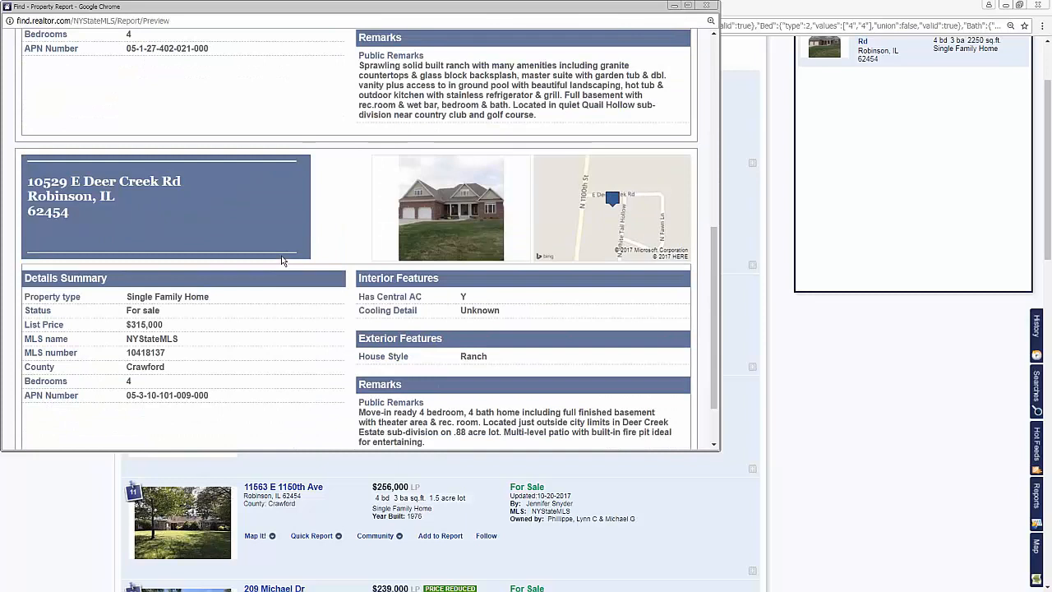
scroll(281, 261, "down", 2)
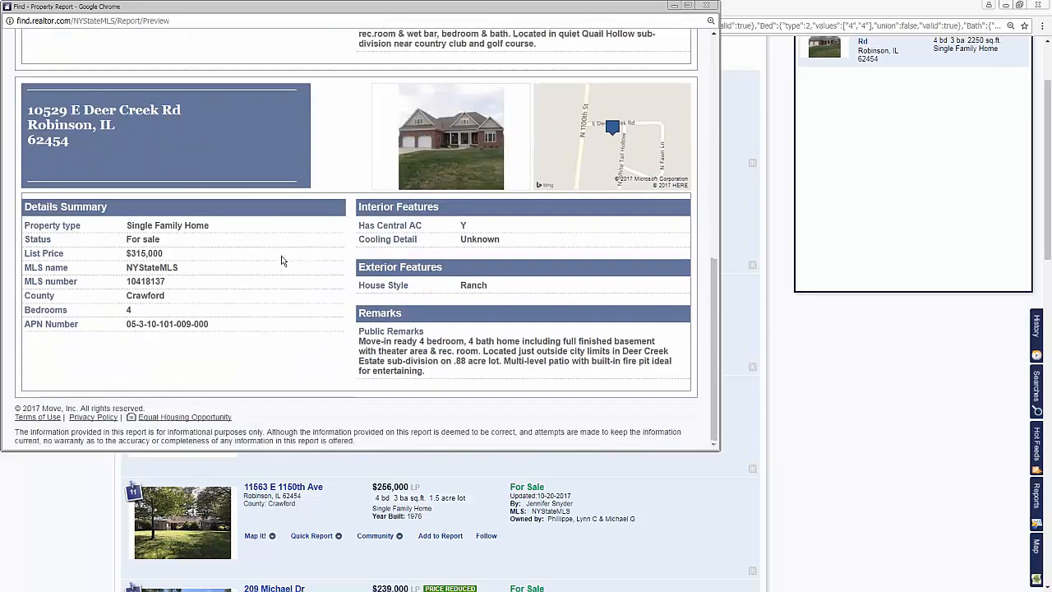
scroll(282, 259, "up", 12)
Step: Save the report as chlin, copy its share link and close the preview window
left_click(605, 45)
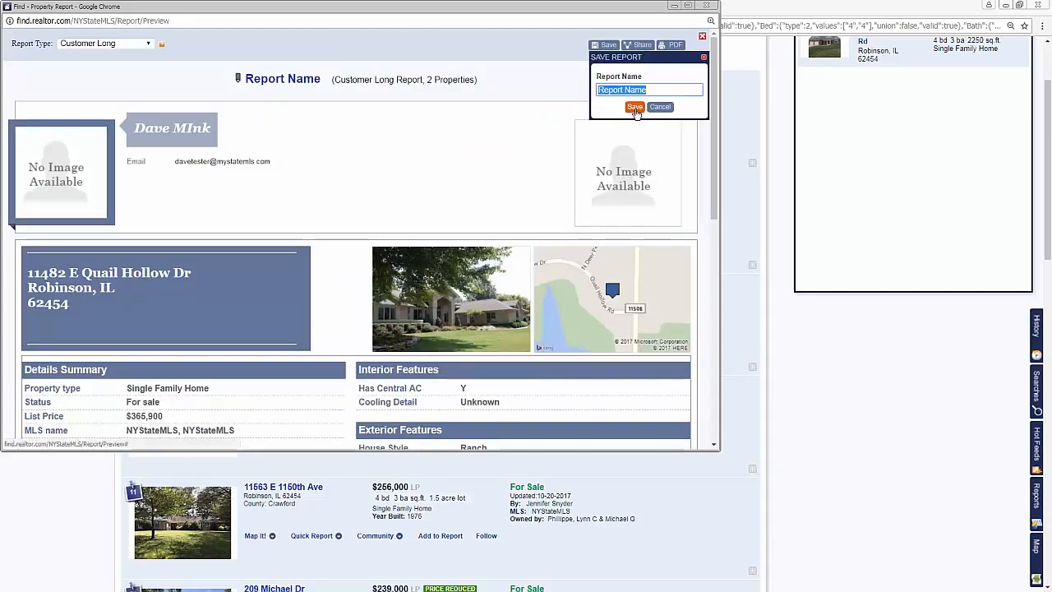
type("chlin")
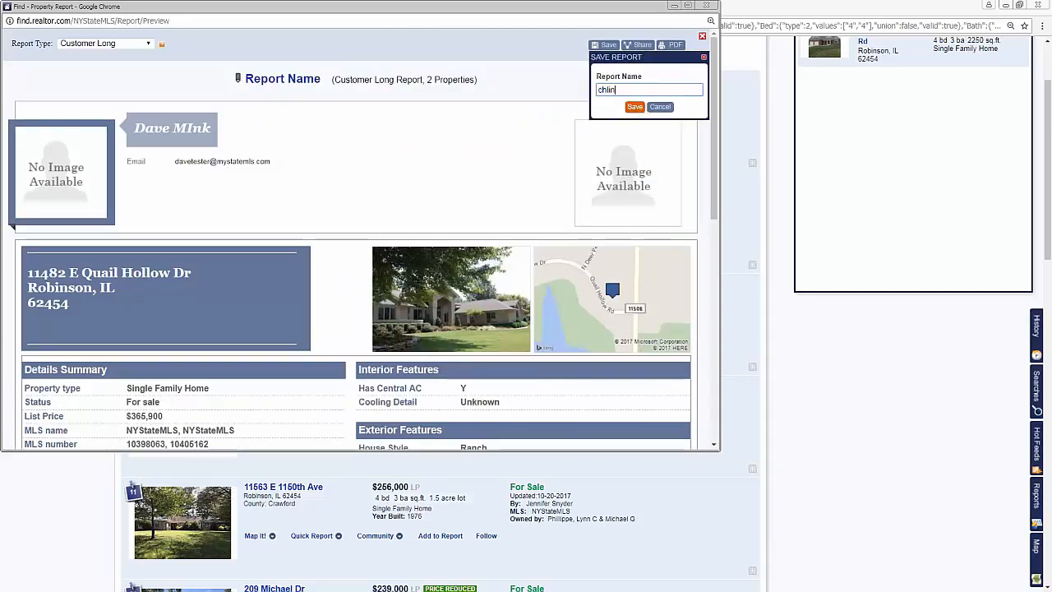
key("Return")
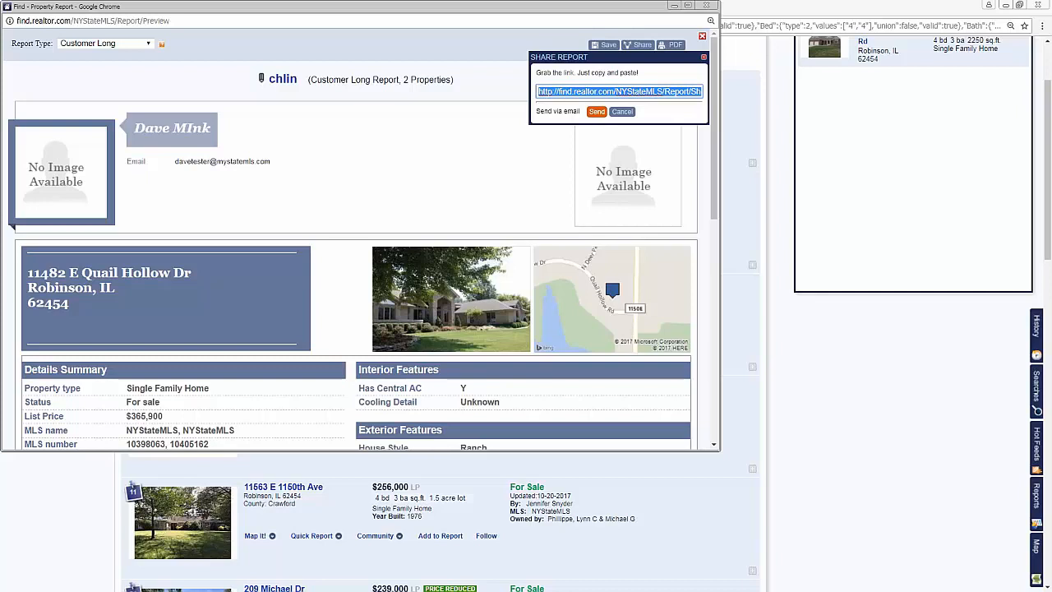
left_click(703, 56)
left_click(708, 8)
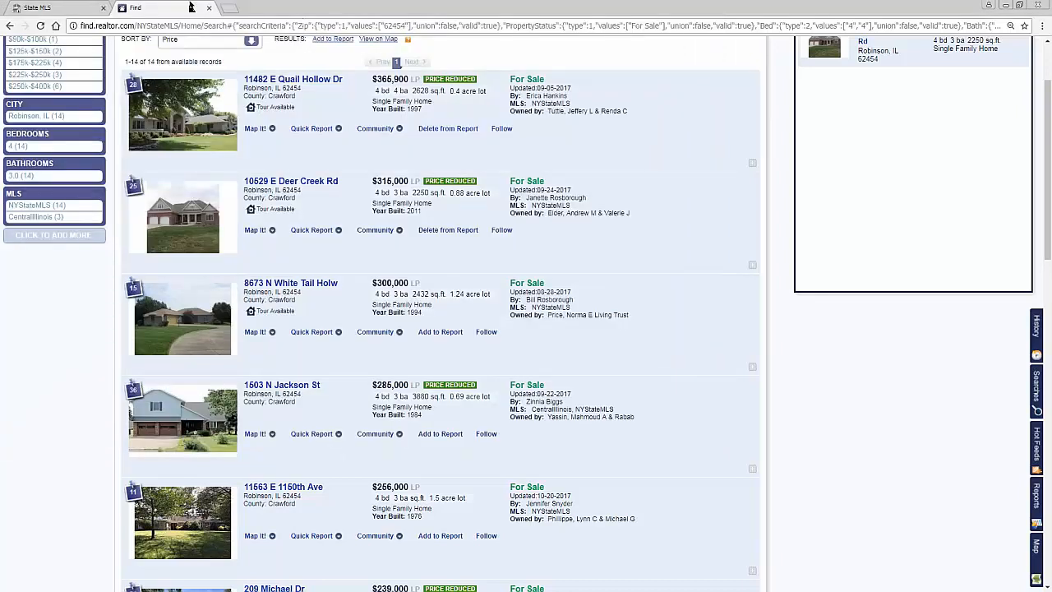
Step: Open the copied report link in a new browser tab and look through both pages of its PDF version
left_click(229, 8)
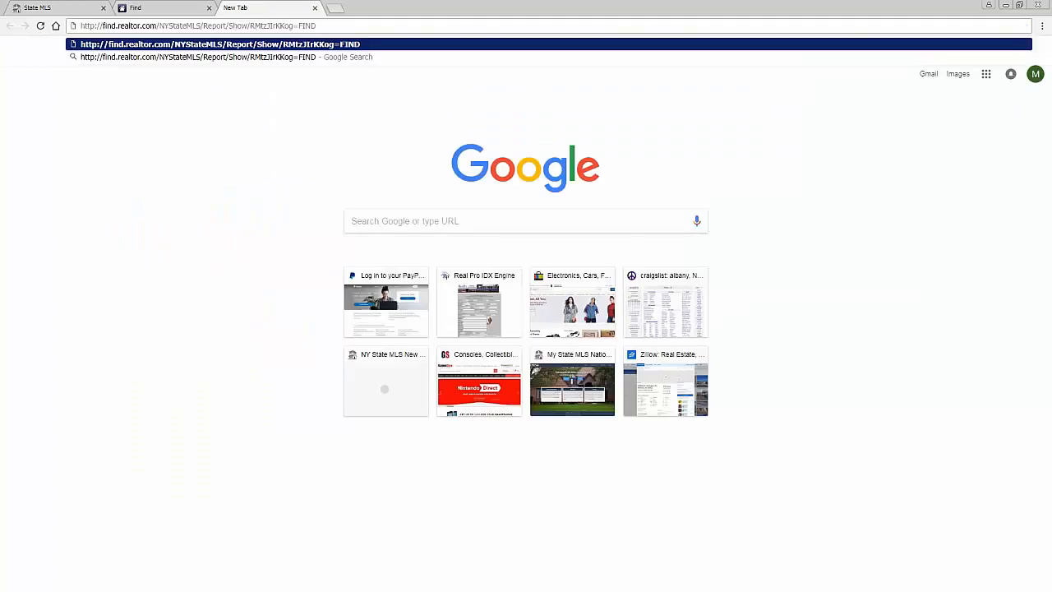
key("Return")
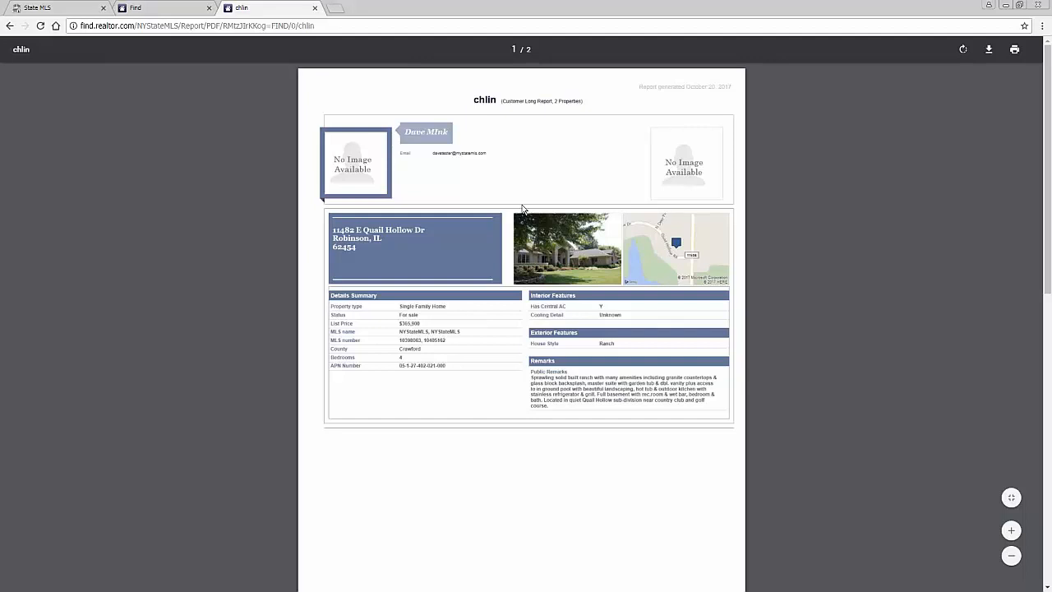
scroll(546, 242, "down", 8)
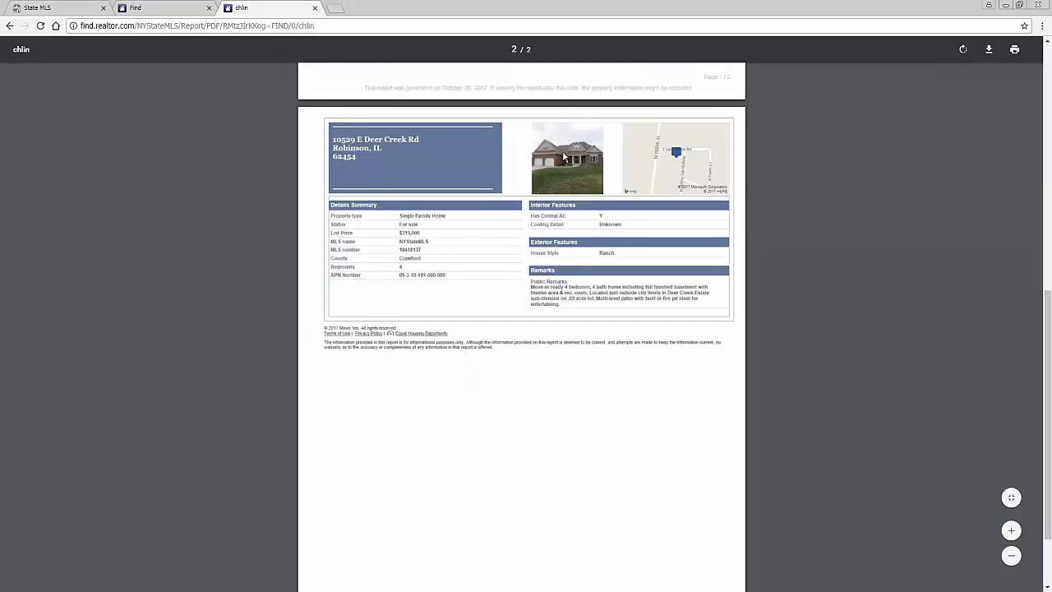
Step: Return to the Find results, close the report bin and add the $285,000 listing to the report
left_click(77, 8)
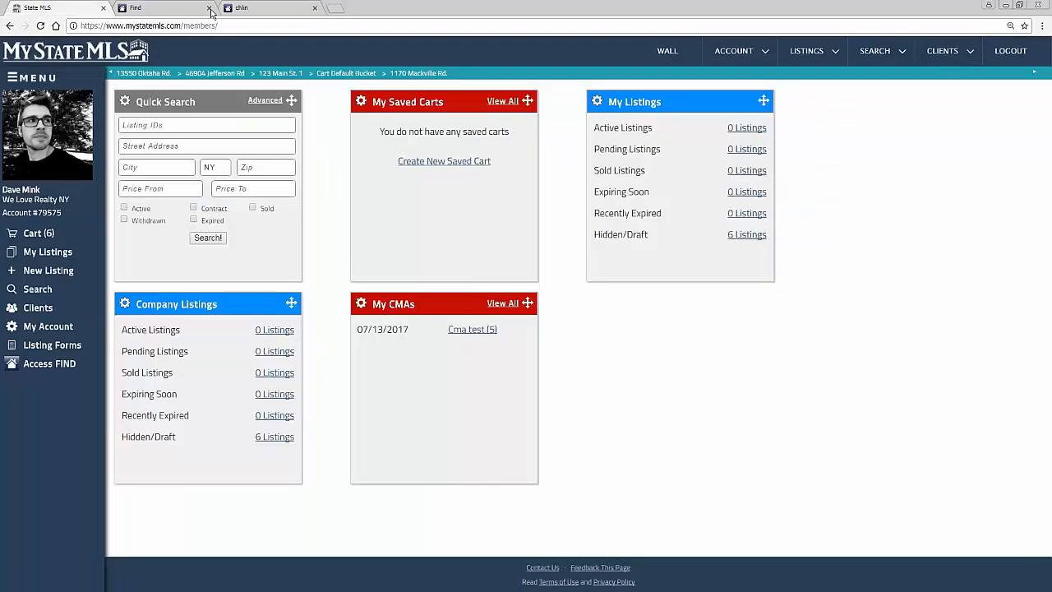
left_click(164, 8)
scroll(734, 390, "up", 2)
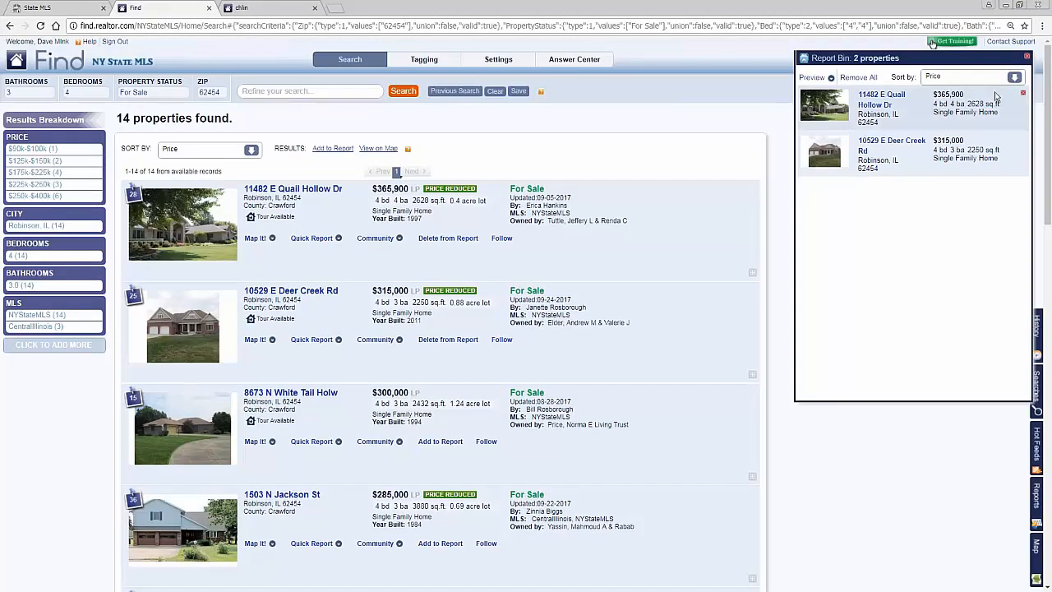
left_click(1025, 59)
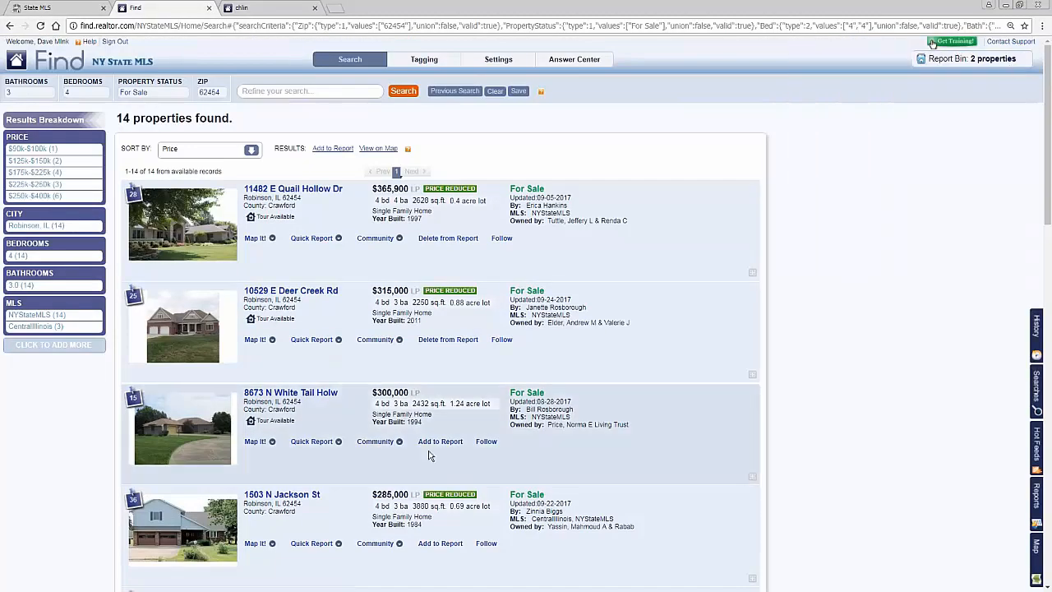
scroll(442, 448, "down", 2)
left_click(440, 433)
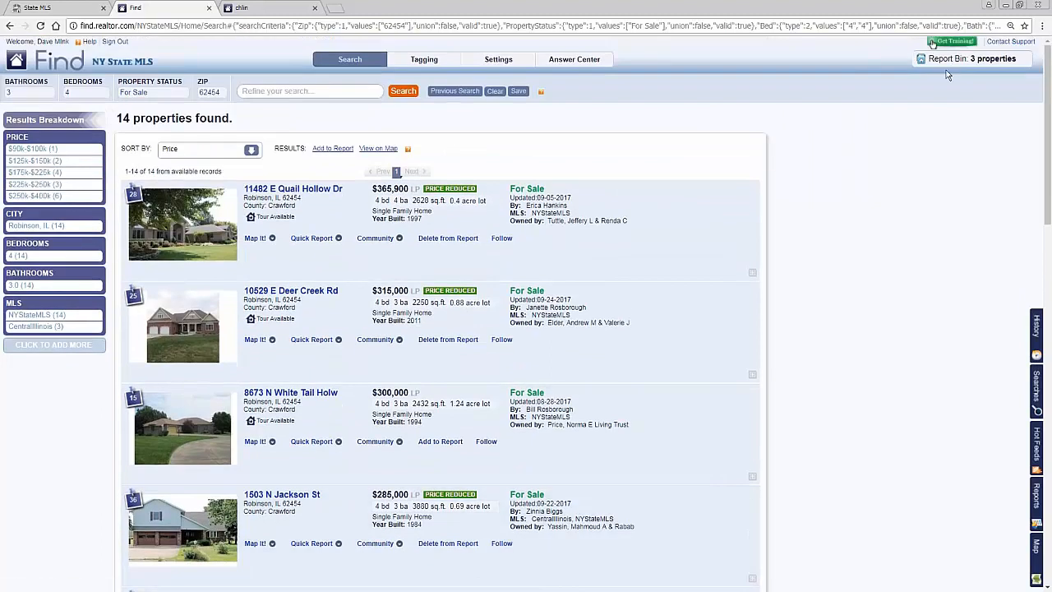
Step: Preview the report bin as a Map Summary, review the map markers and property list, and close the preview
left_click(954, 65)
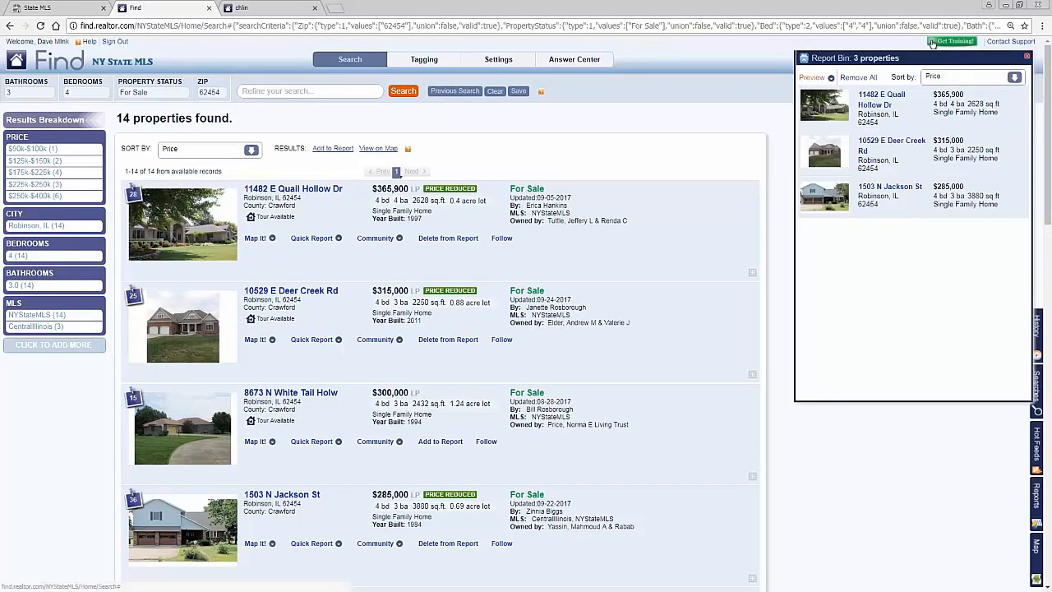
left_click(809, 80)
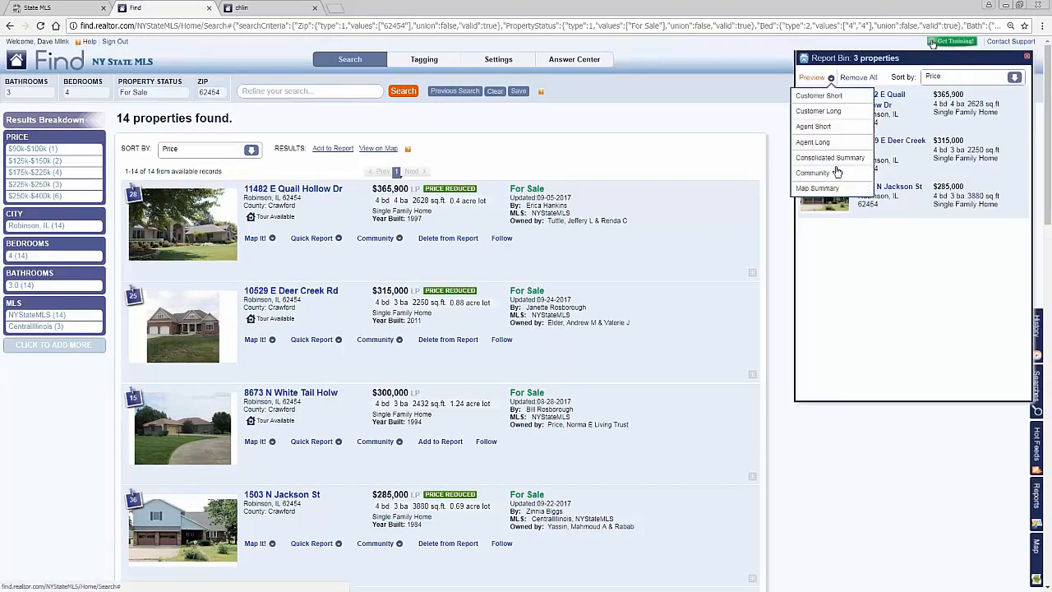
left_click(823, 189)
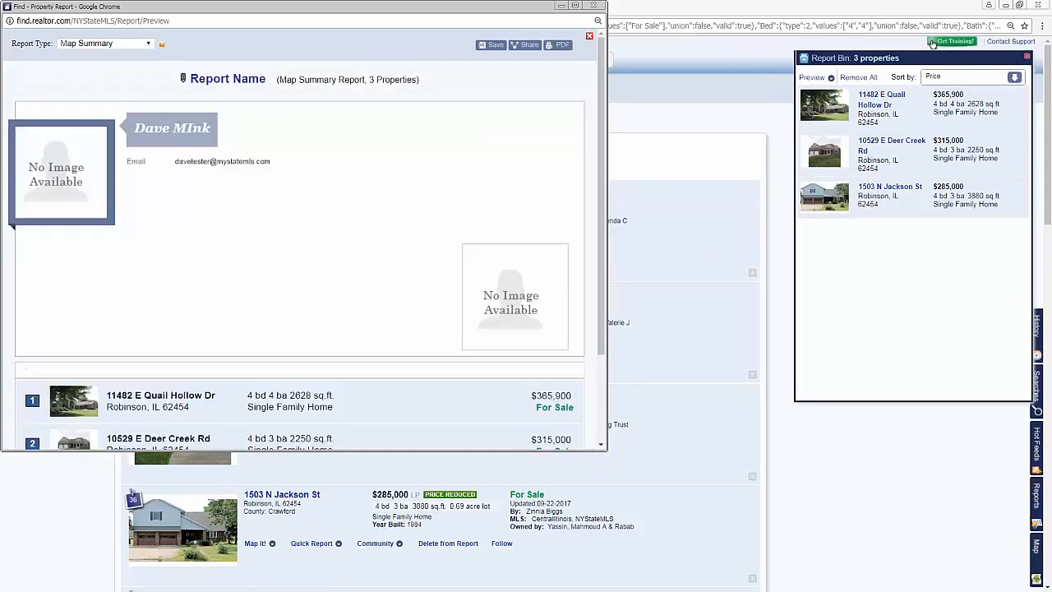
scroll(205, 206, "down", 4)
scroll(206, 206, "down", 1)
scroll(196, 289, "up", 2)
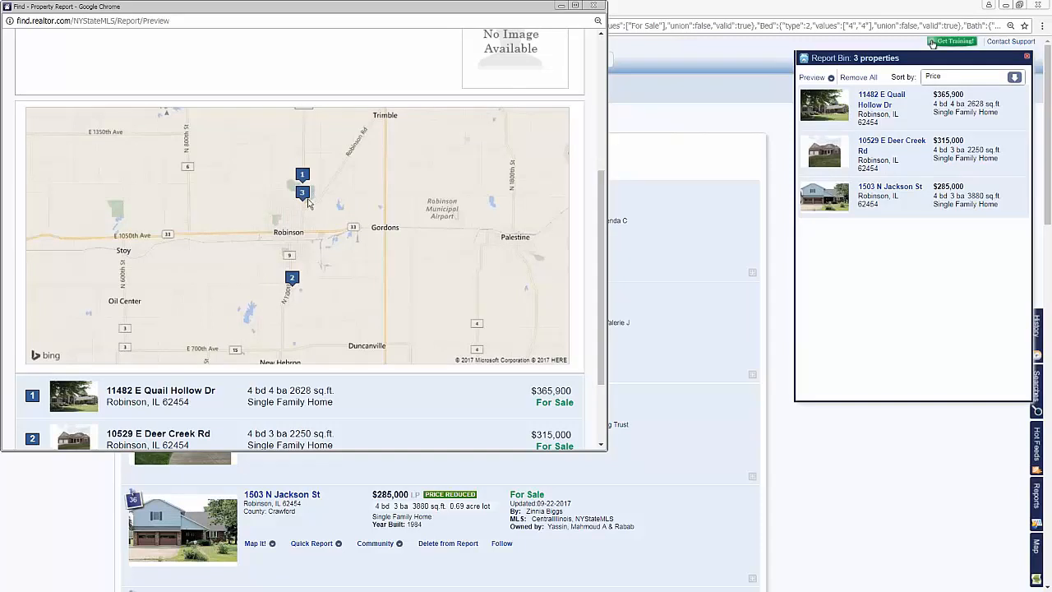
scroll(308, 207, "up", 1)
scroll(296, 287, "down", 2)
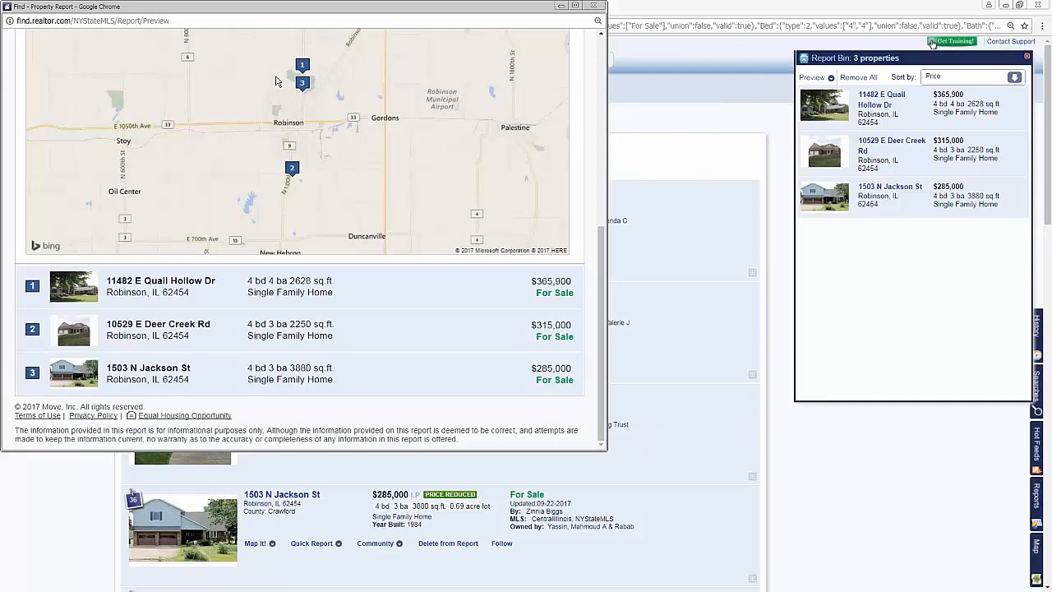
left_click(595, 6)
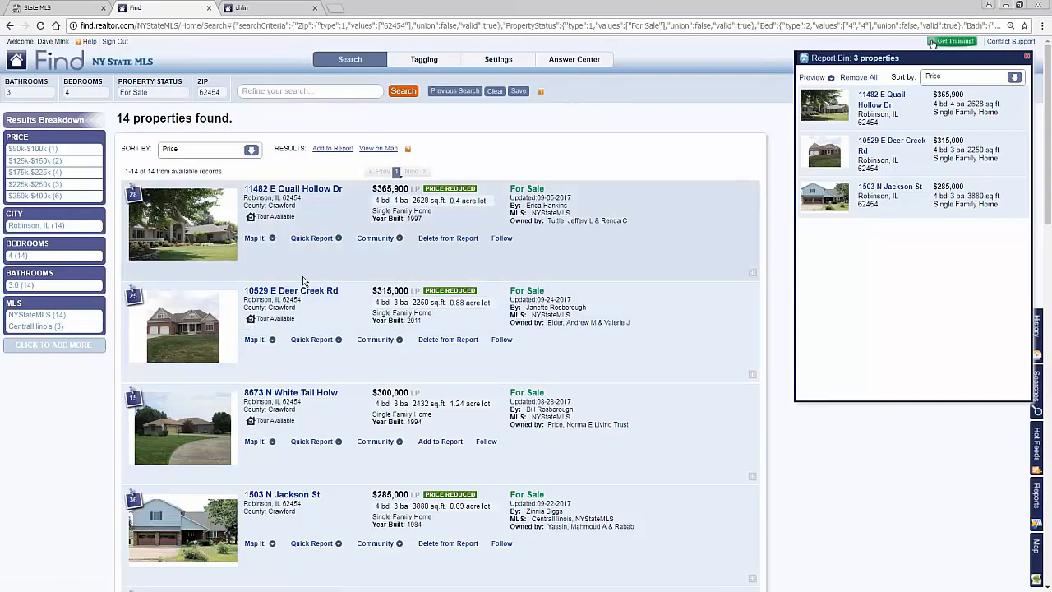
Step: Switch to My State MLS and create a new client CMA titled with the client's first name followed by "Home"
left_click(51, 8)
mouse_move(877, 49)
mouse_move(945, 51)
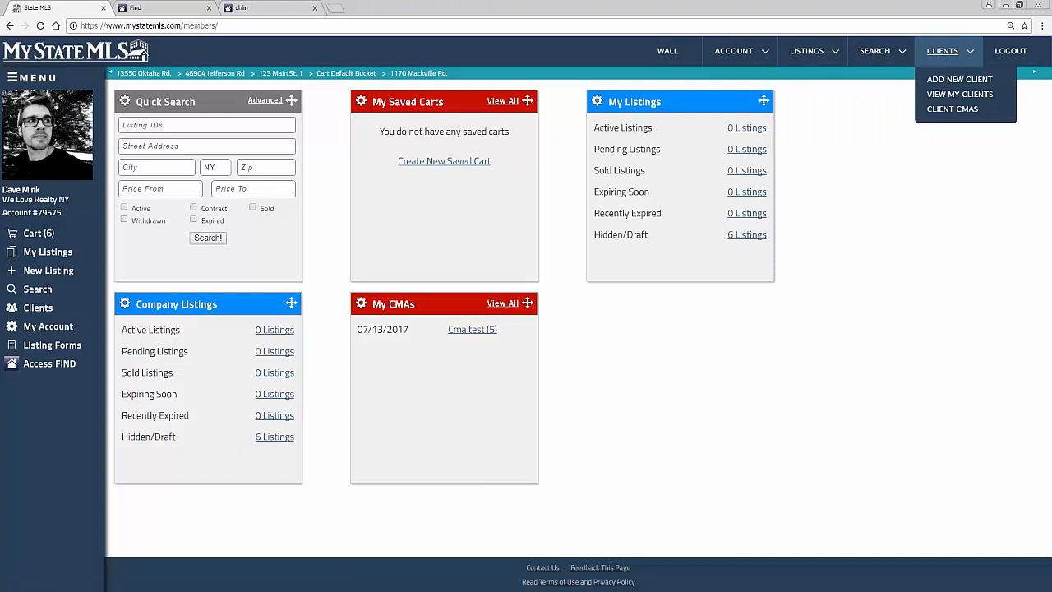
left_click(953, 109)
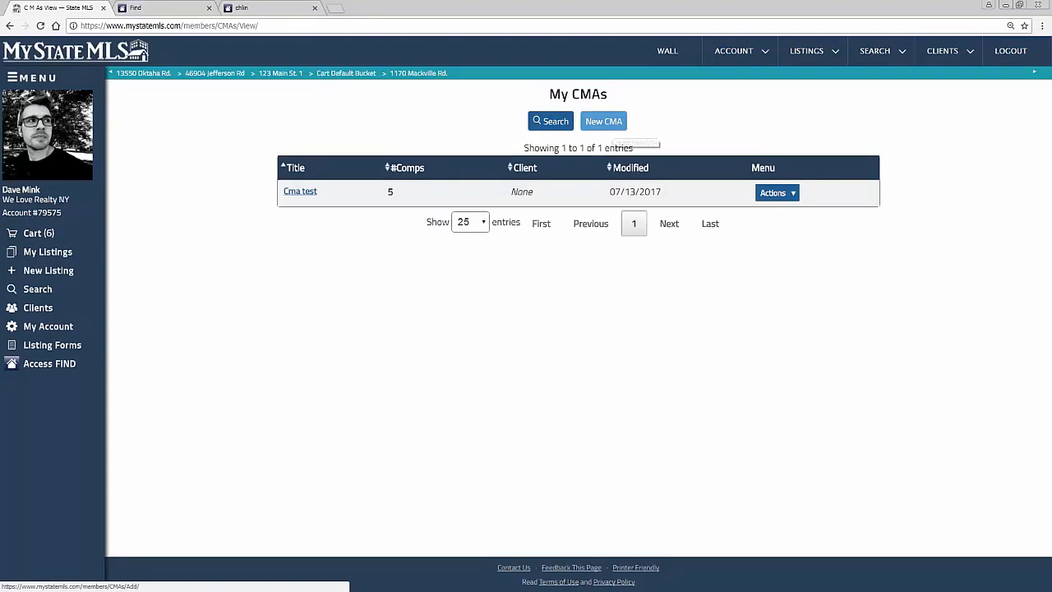
mouse_move(941, 62)
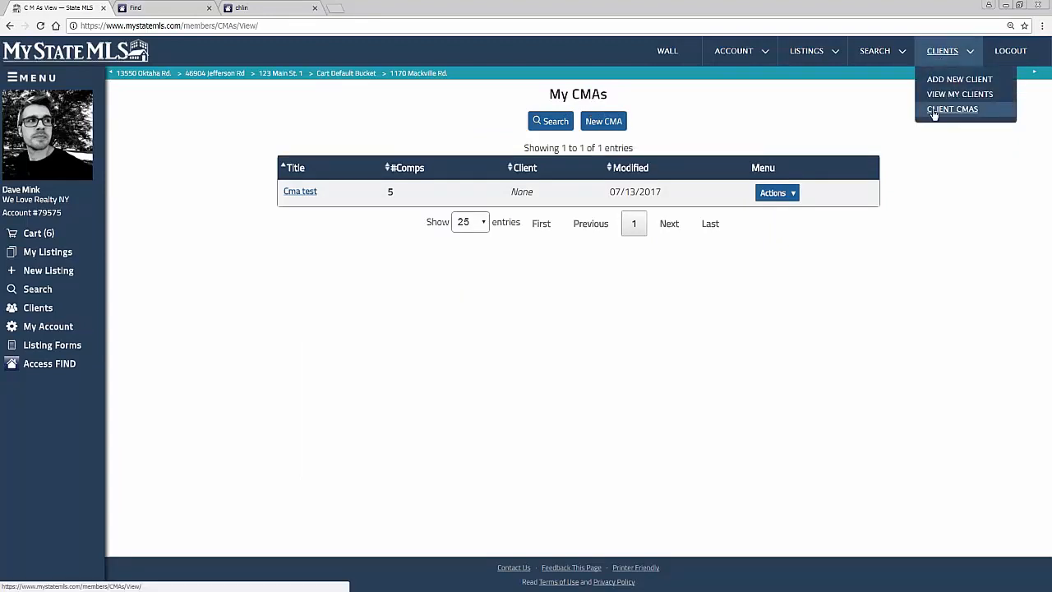
left_click(603, 120)
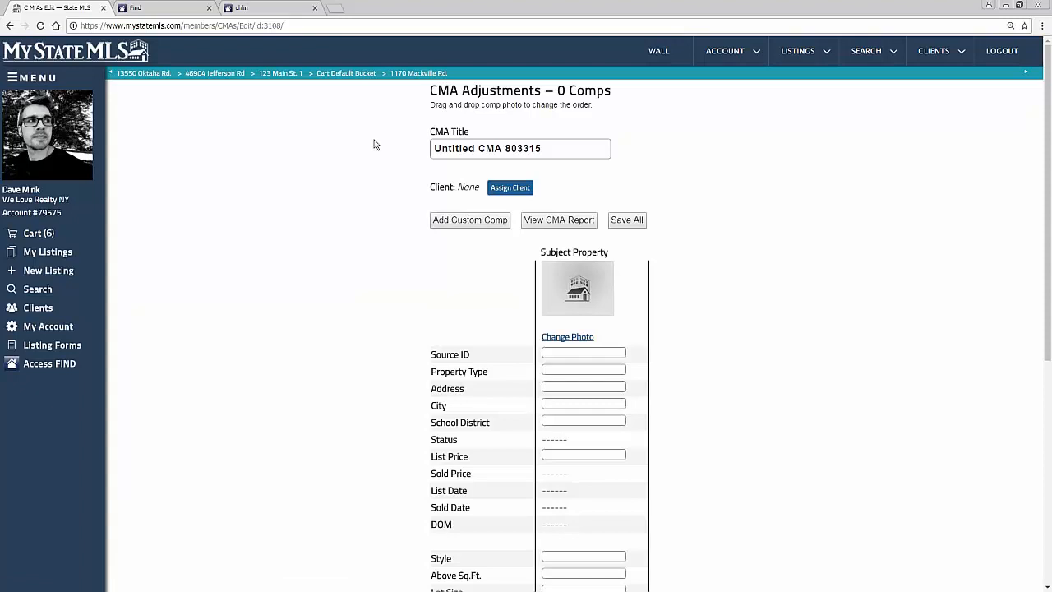
type("Tommy's Home")
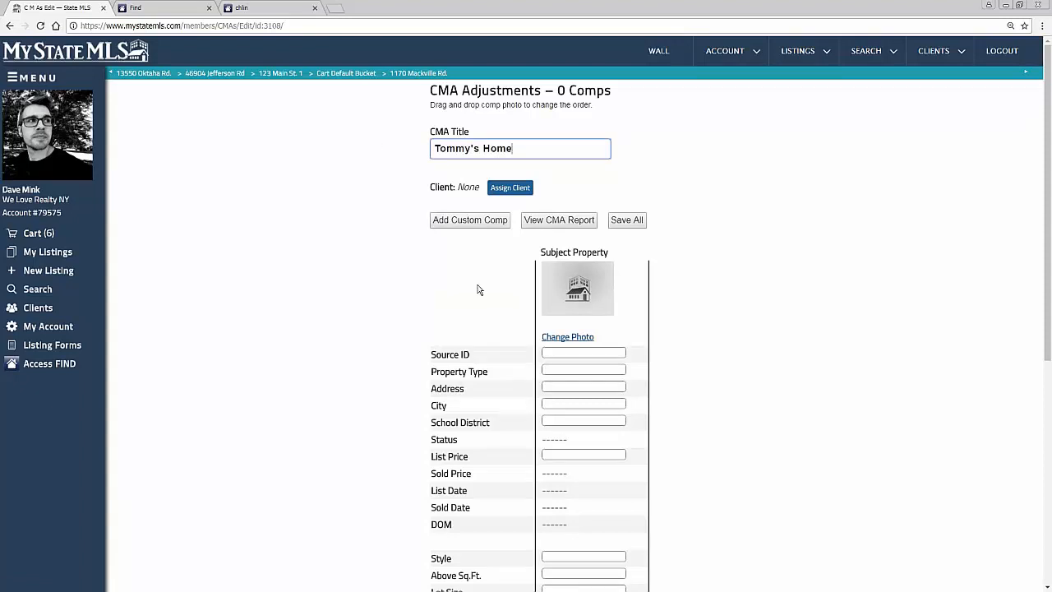
scroll(477, 288, "down", 3)
left_click(572, 261)
type("123 main St")
key("Tab")
type("Robinson")
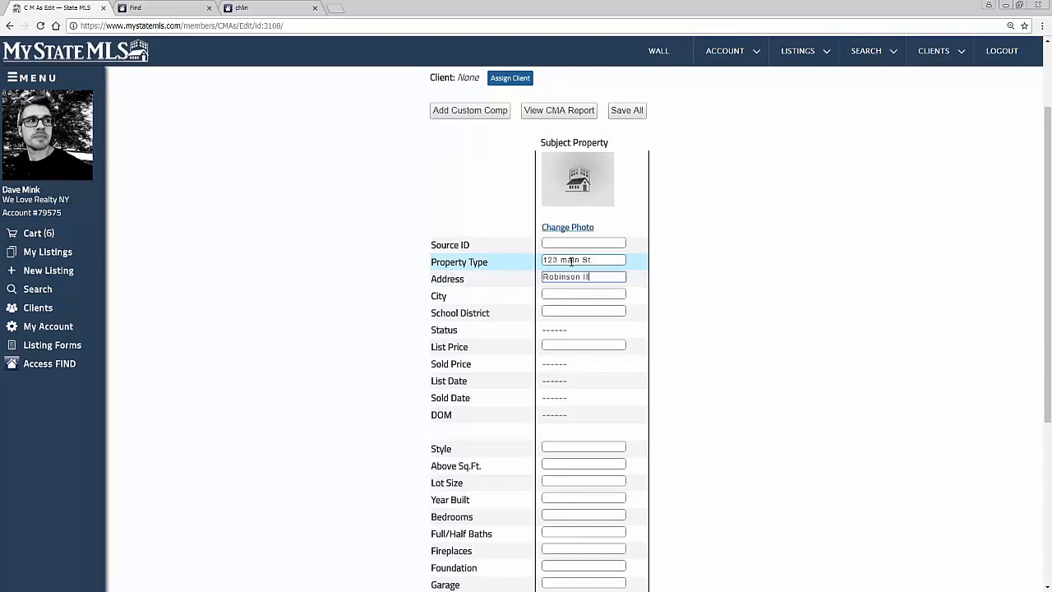
key("Tab")
key("shift+Tab")
key("BackSpace")
key("shift+Tab")
key("BackSpace")
Step: Enter the subject property's street address, with Robinson as both its city and its school district
type("Robinson")
key("Tab")
type("Robins")
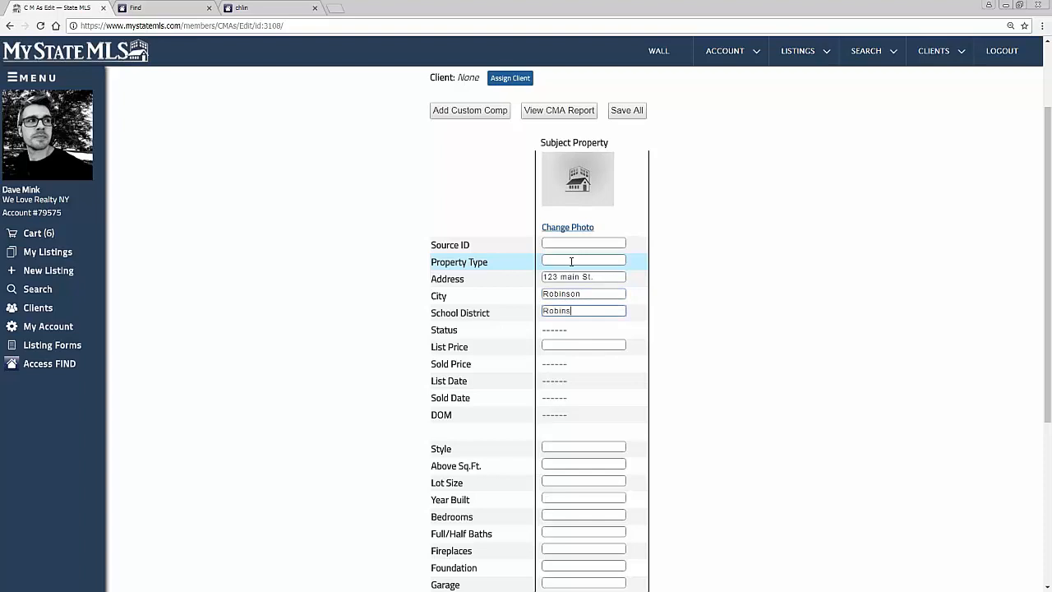
key("Tab")
scroll(592, 296, "down", 1)
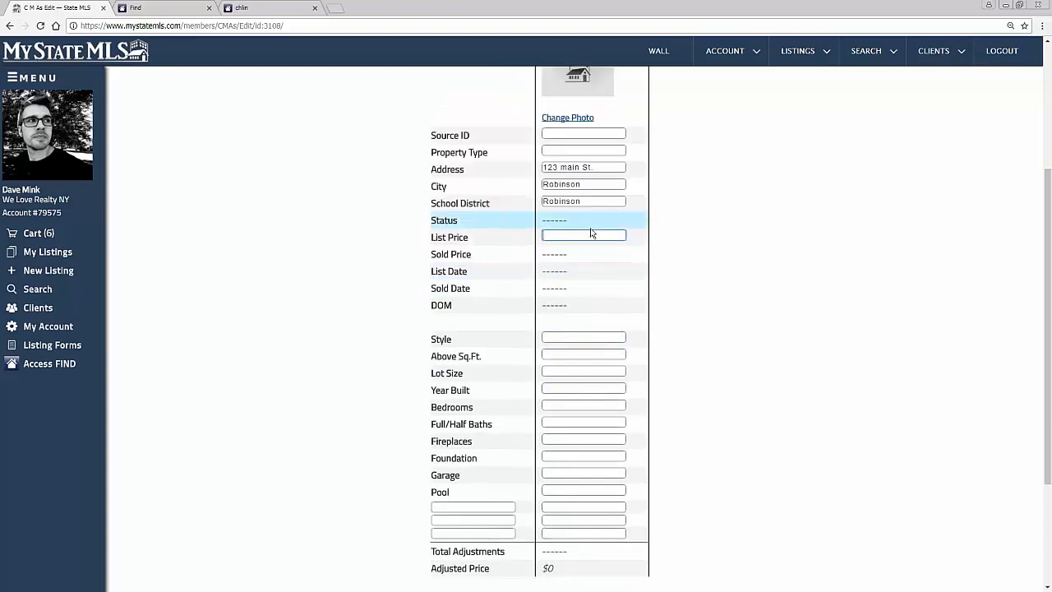
Step: Set the subject property's style to Ranch, above-ground square footage to 1700 and lot size to 2000
left_click(557, 339)
type("Ran")
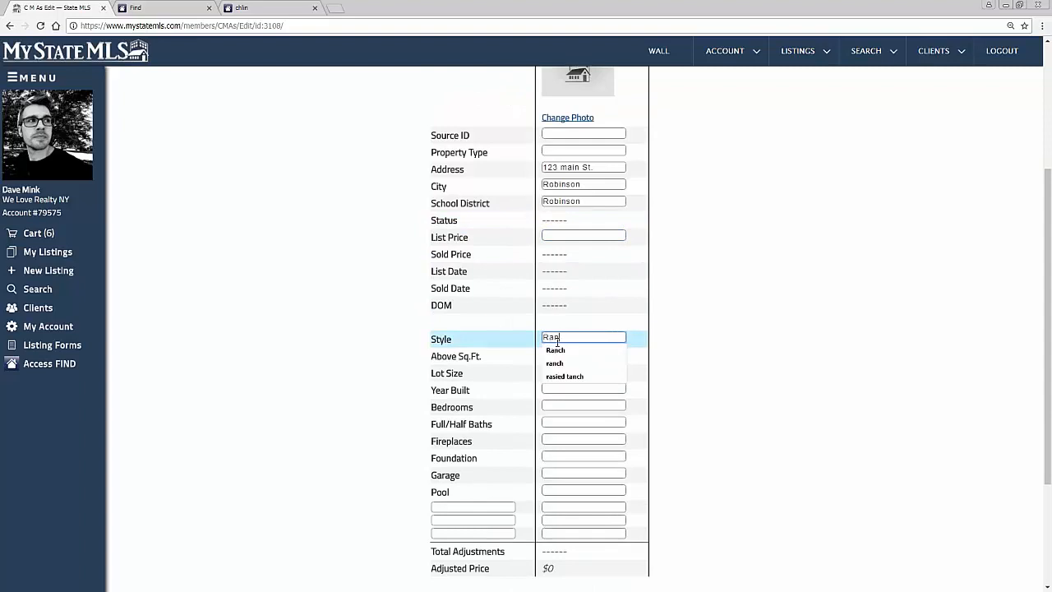
type("ch")
key("Tab")
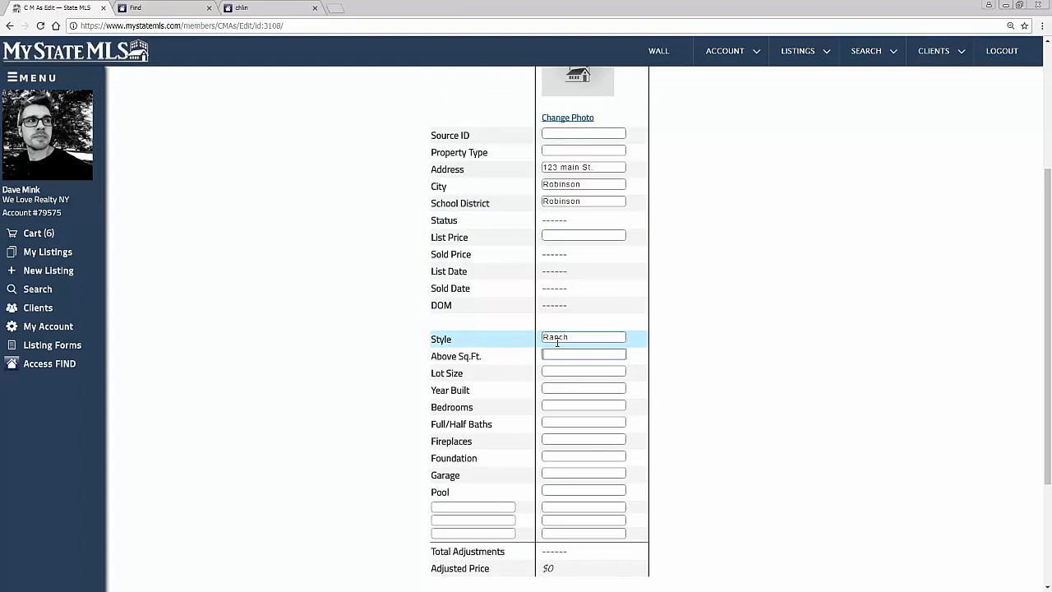
type("1")
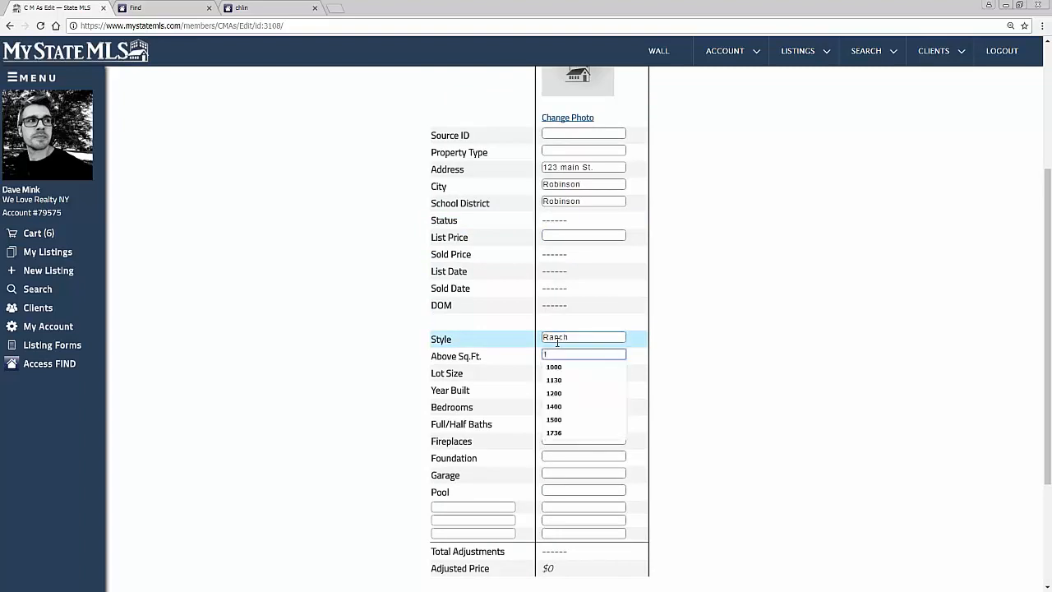
type("700")
key("Tab")
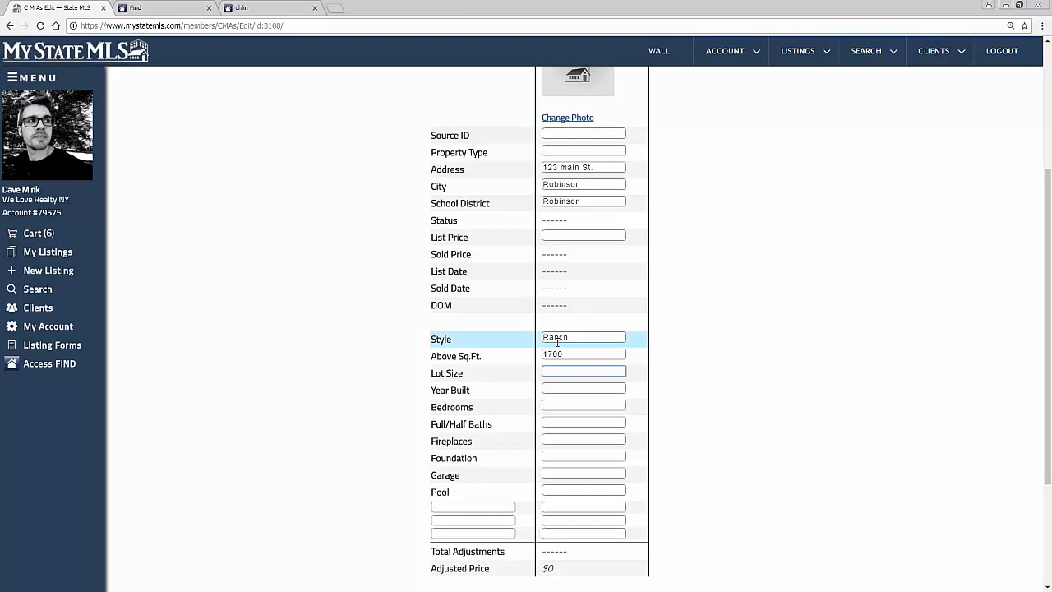
type("2000")
key("Tab")
Step: Set the subject property's year built to 1990, bedrooms to 4, baths to 3 and fireplaces to 1, and save the CMA
type("1990")
key("Tab")
type("4")
key("Tab")
type("3")
key("Tab")
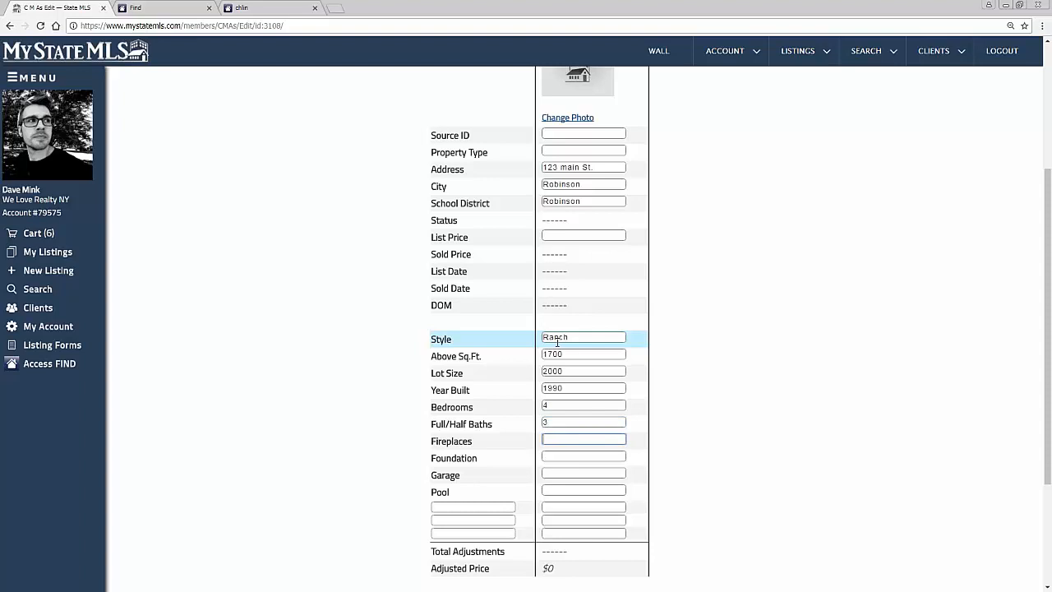
type("1")
scroll(558, 342, "down", 3)
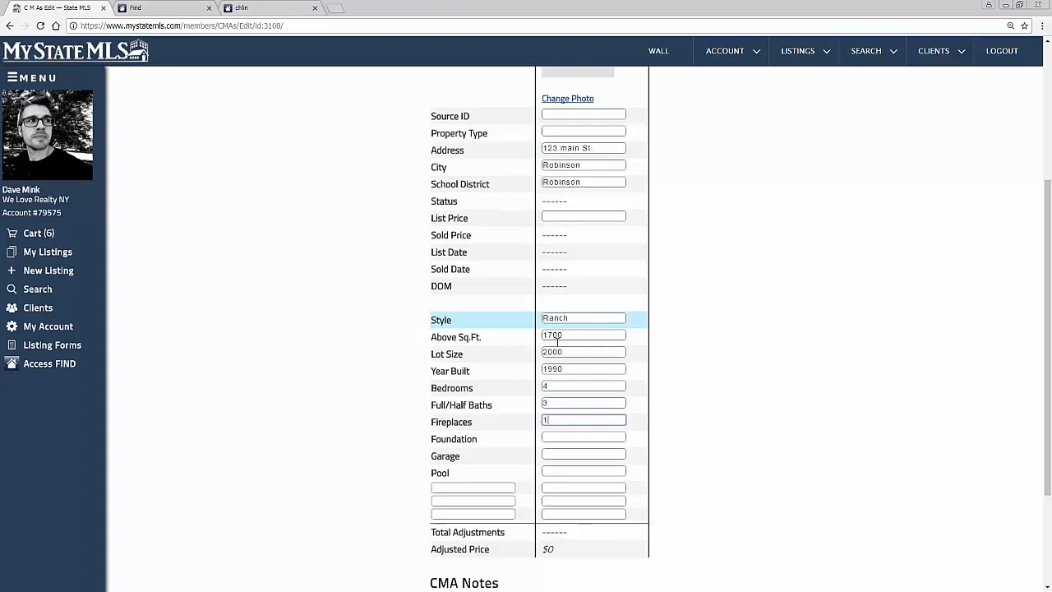
left_click(443, 576)
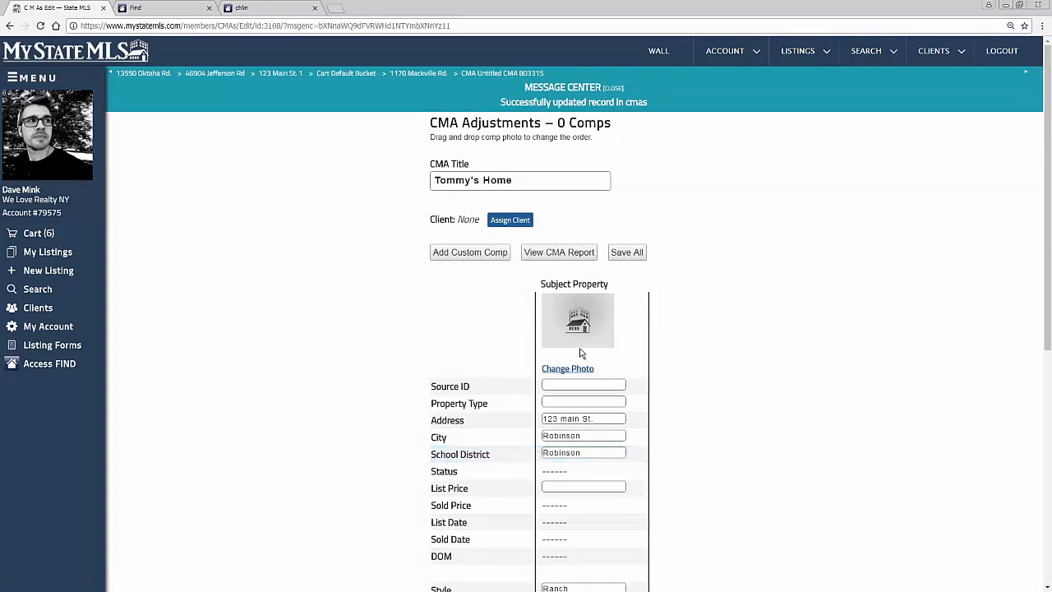
Step: Add a custom comp to the CMA and look over its blank comparison fields
left_click(160, 10)
key("alt+Tab")
left_click(735, 97)
left_click(20, 7)
left_click(466, 256)
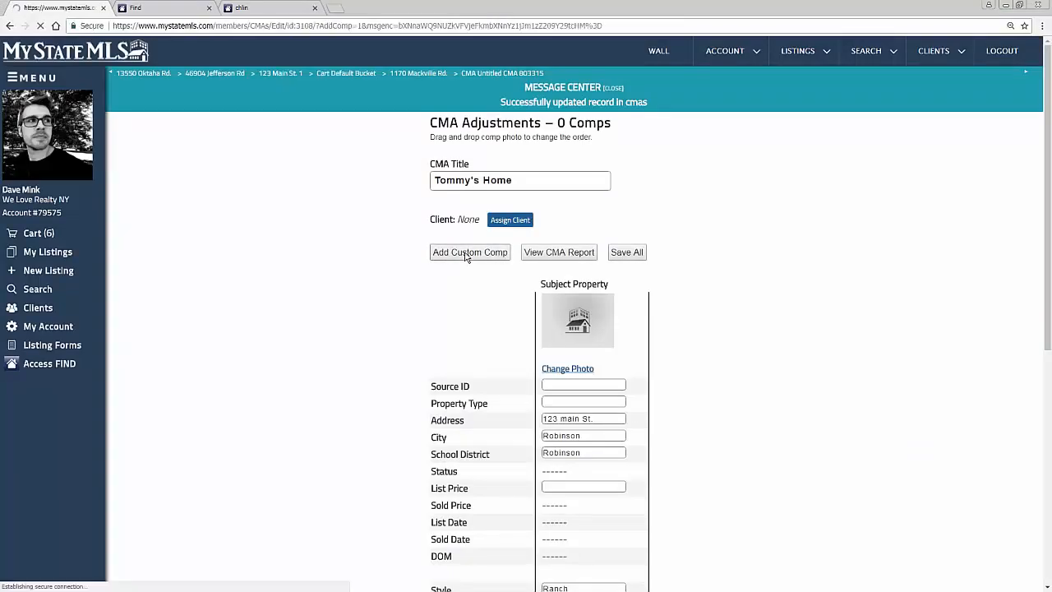
scroll(791, 384, "down", 2)
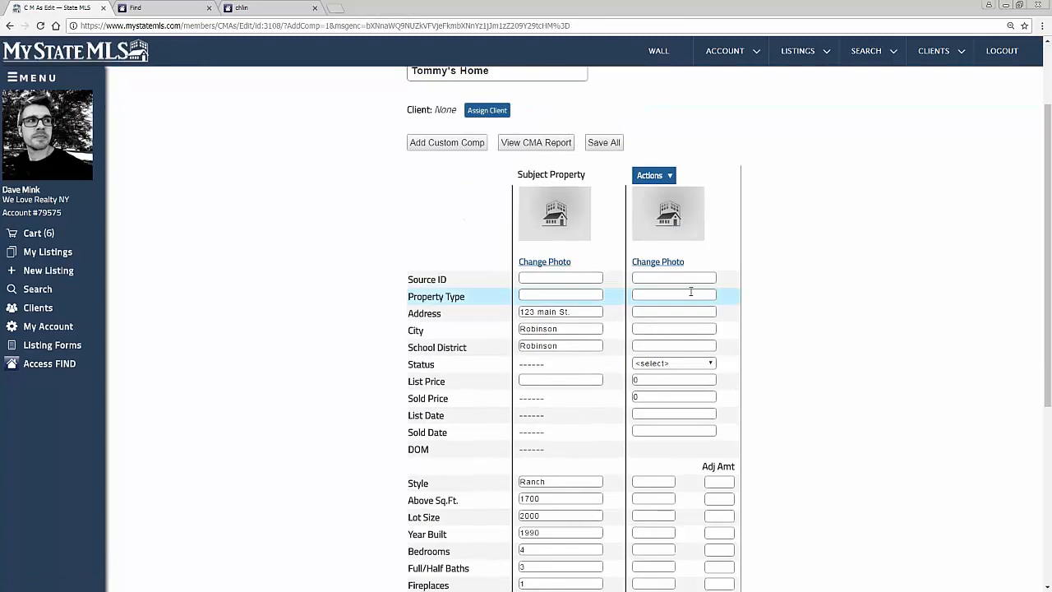
scroll(674, 324, "down", 3)
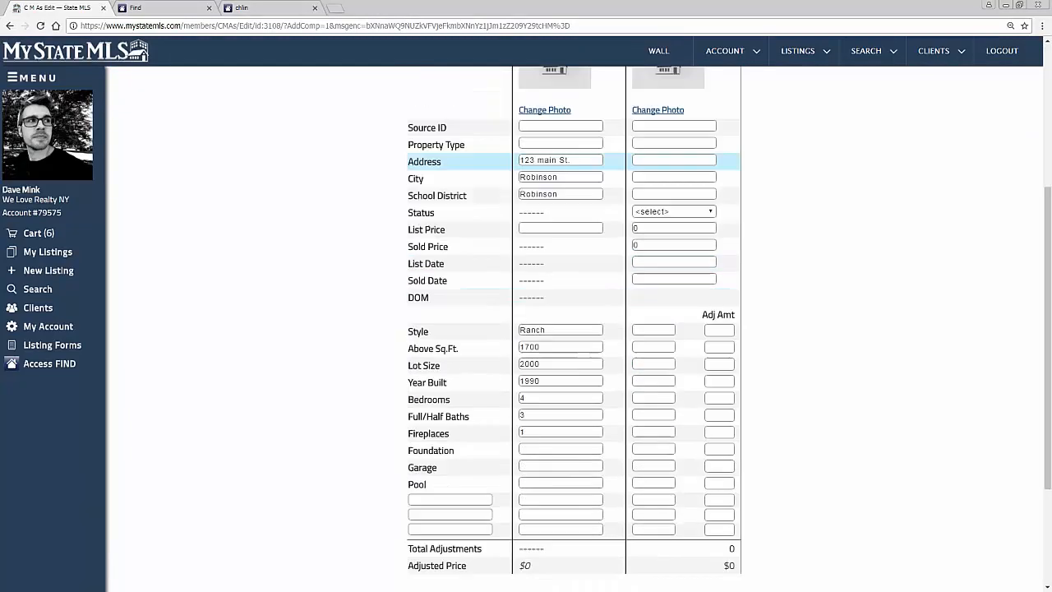
scroll(680, 219, "up", 2)
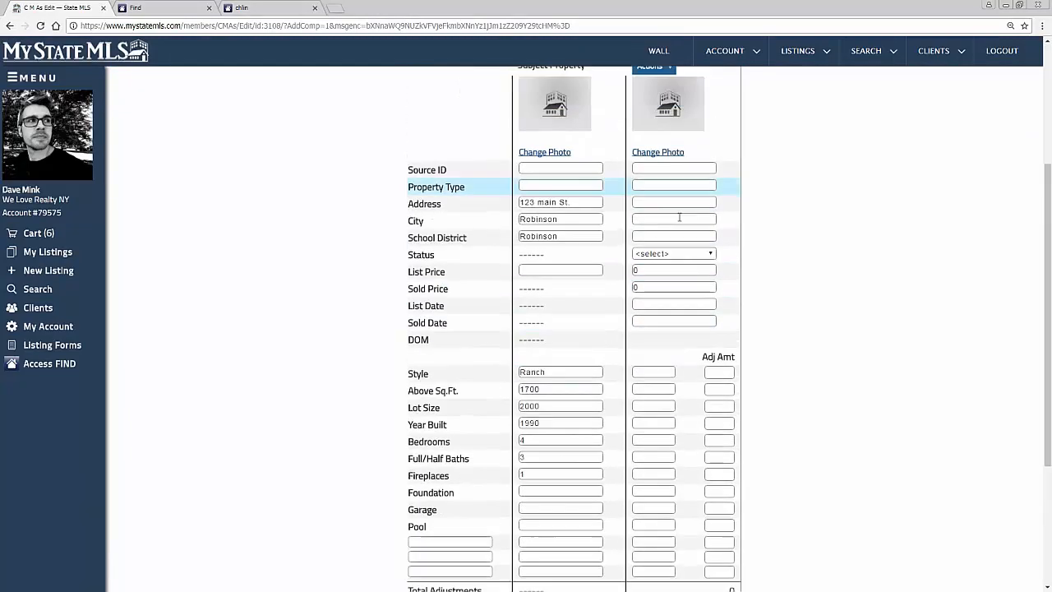
Step: Switch to Find, preview the report bin as an Agent Long report, and review the first property's details
left_click(152, 10)
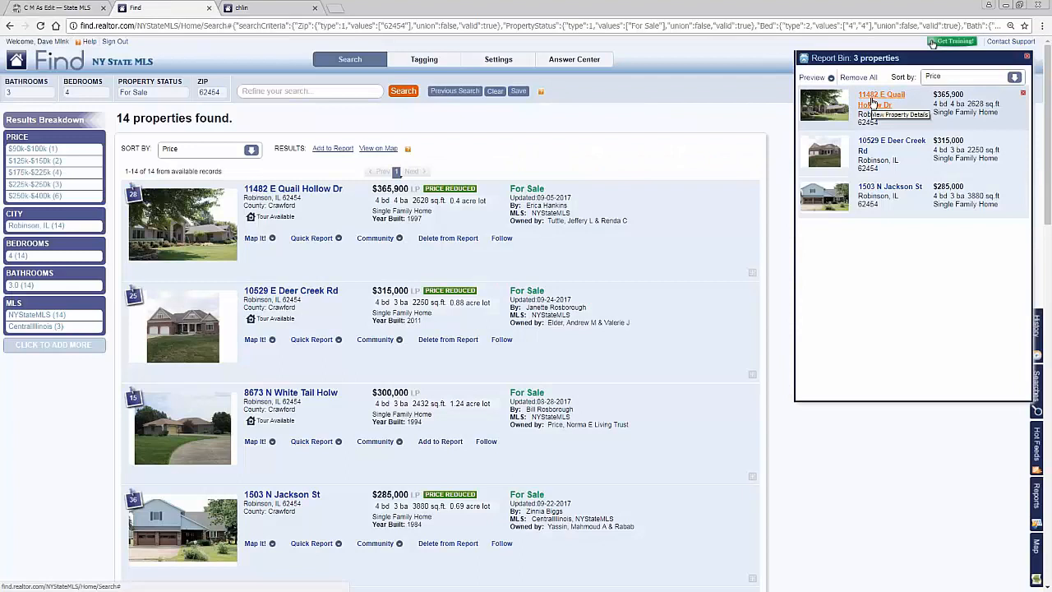
left_click(812, 79)
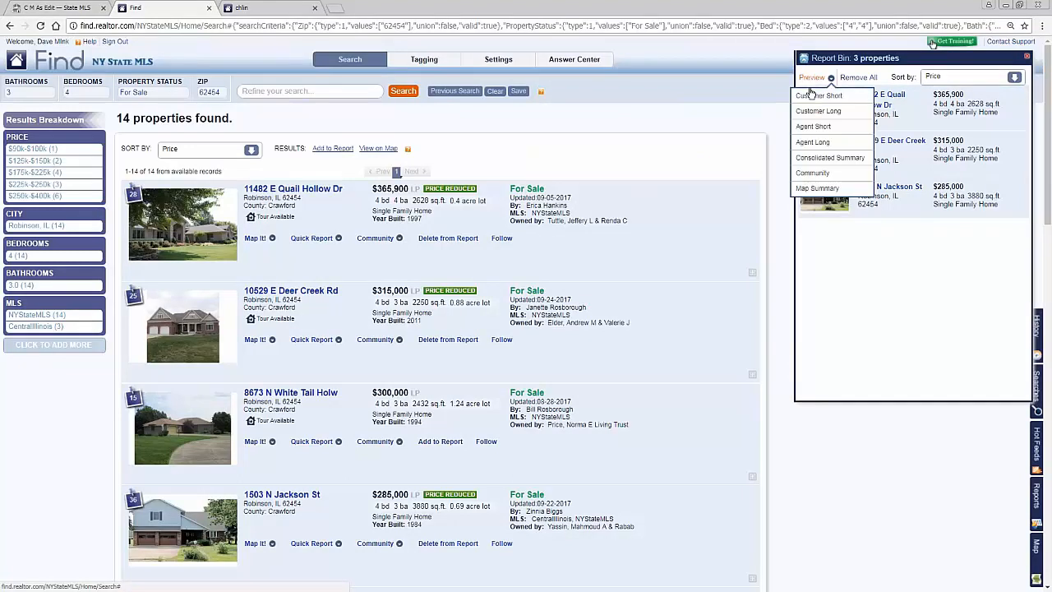
left_click(818, 144)
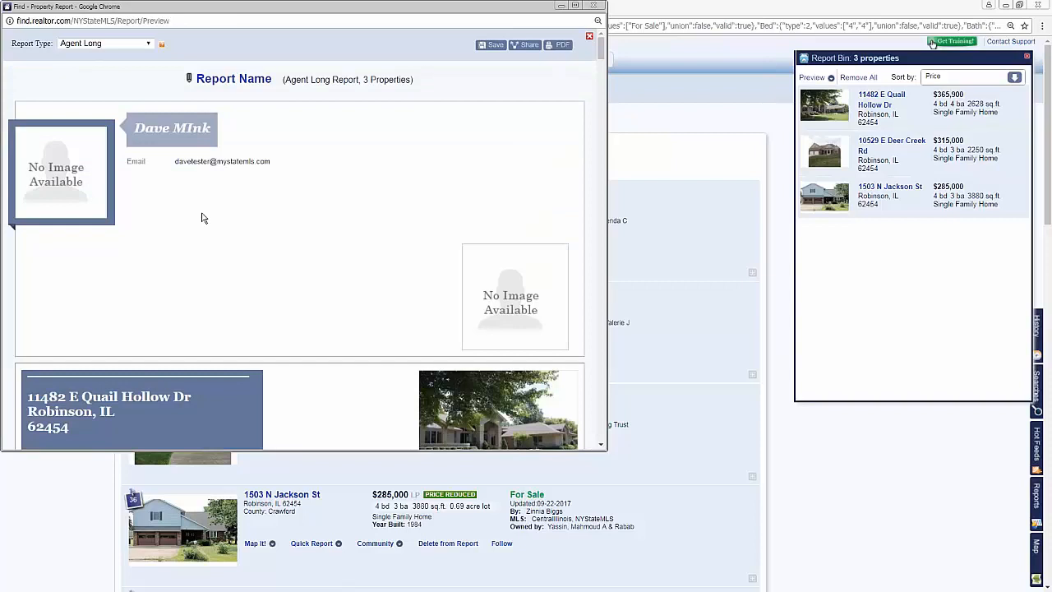
scroll(204, 218, "down", 5)
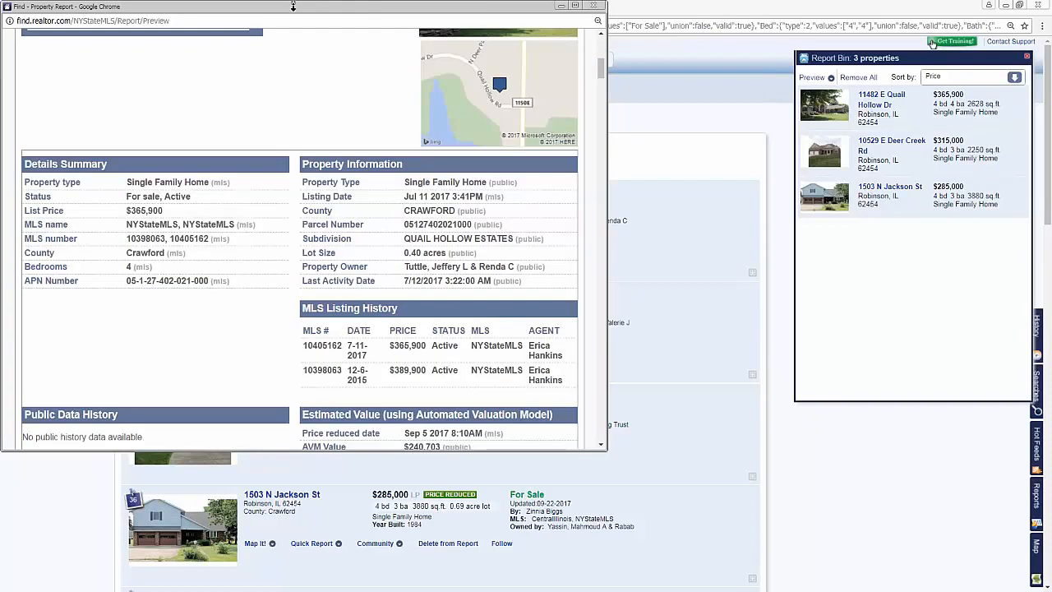
left_click_drag(290, 11, 608, 97)
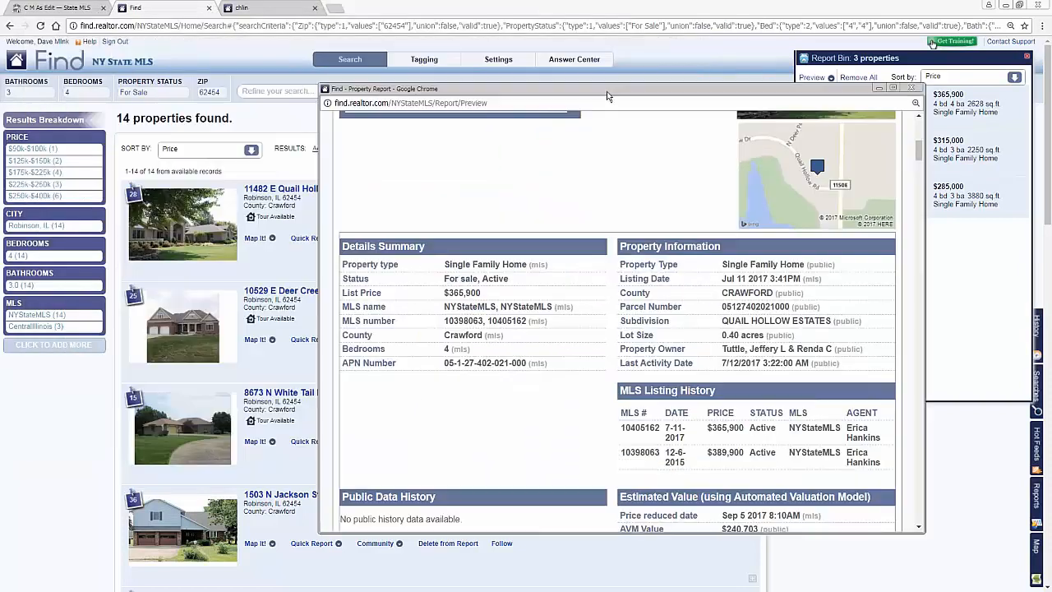
scroll(586, 225, "down", 8)
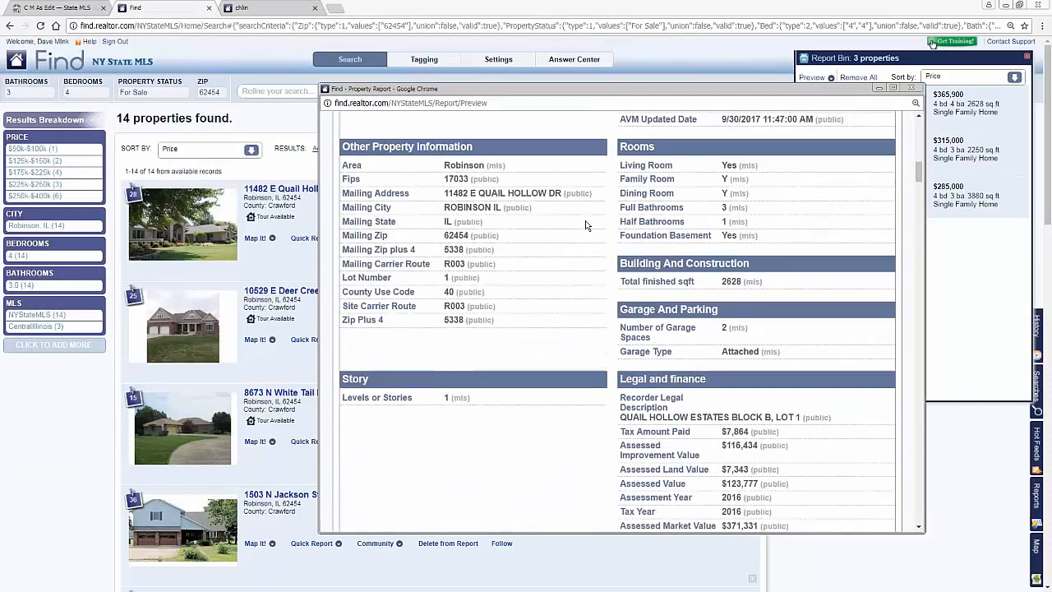
Step: Return to the My State MLS CMA and set the comp's bedrooms to 4 and the subject property's garage to 1
left_click(260, 8)
left_click(51, 8)
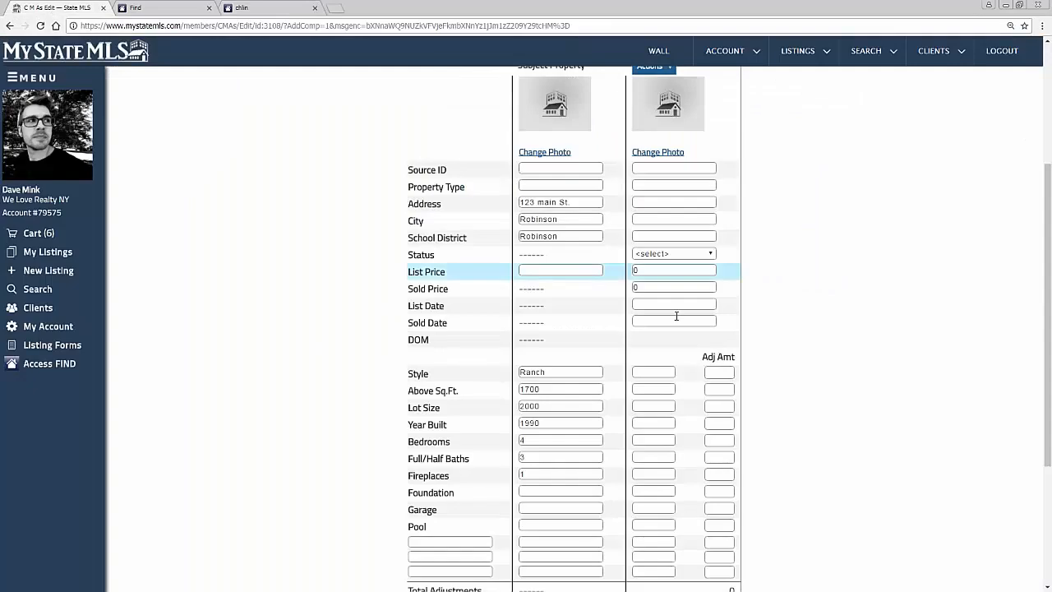
left_click(651, 441)
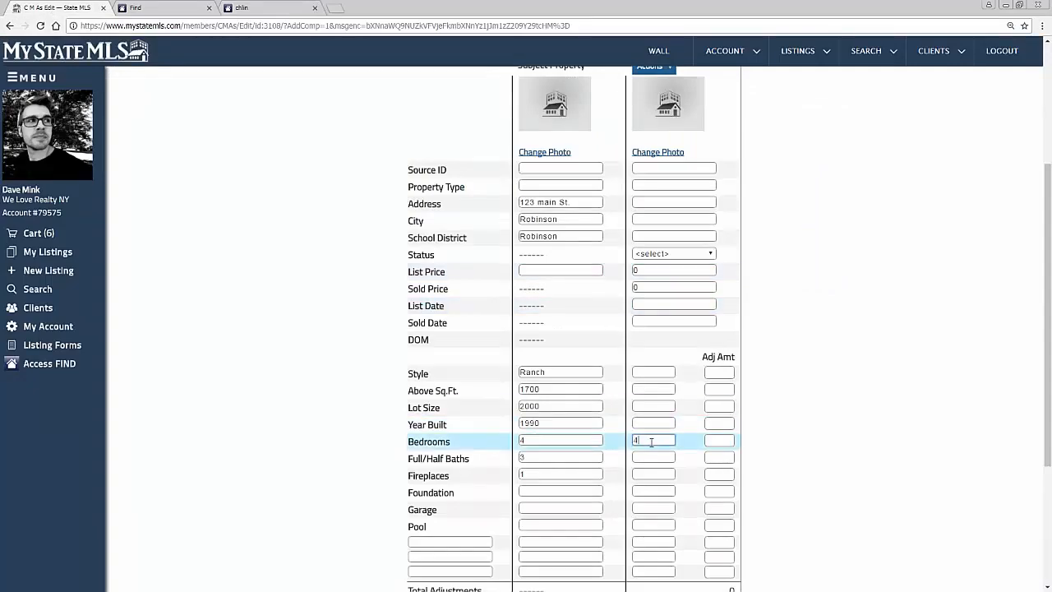
left_click(562, 509)
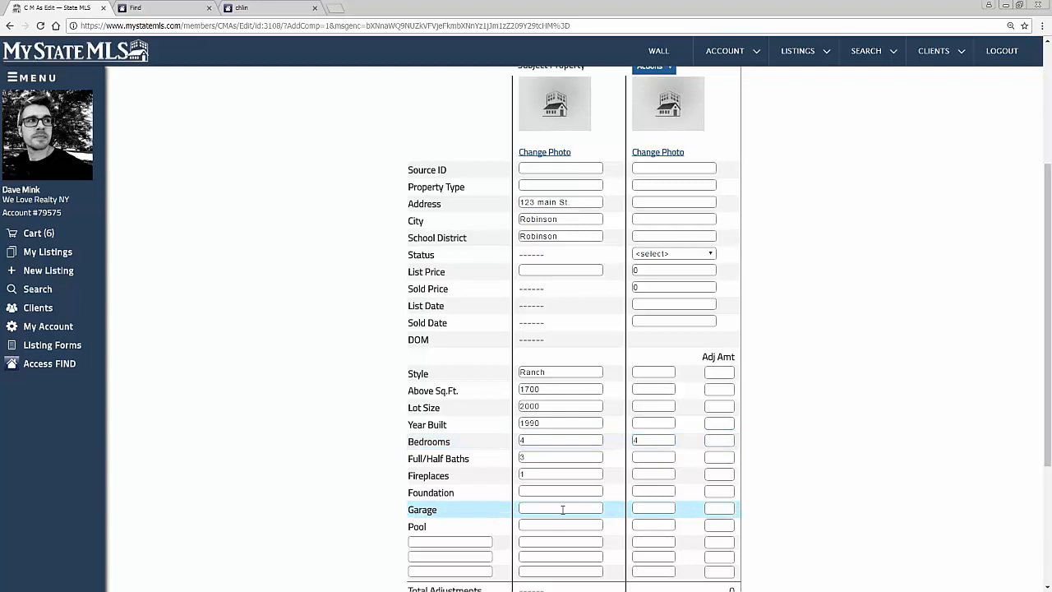
type("1")
Step: Check the garage details in the Find property report and set the comp's garage to 2 in the CMA
left_click(633, 510)
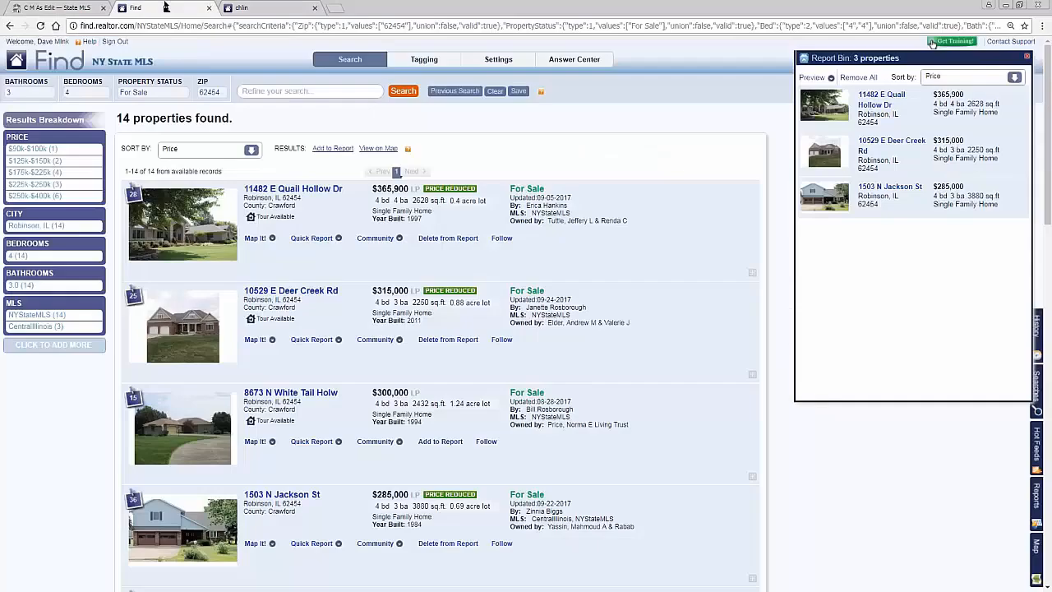
left_click(164, 7)
left_click(261, 7)
scroll(528, 308, "up", 5)
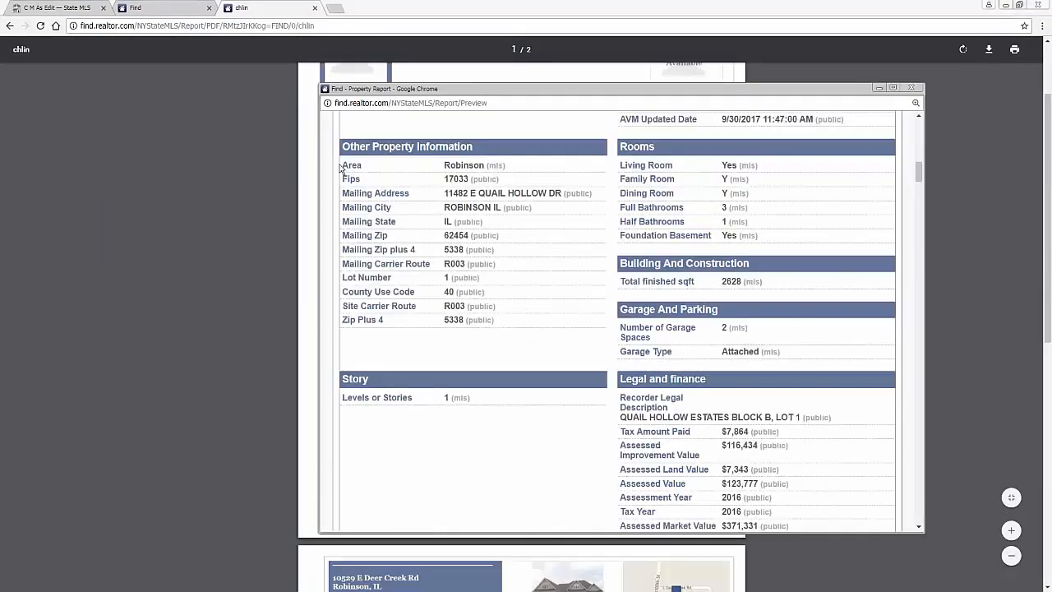
left_click(49, 7)
scroll(770, 328, "down", 3)
scroll(719, 337, "up", 3)
Step: Enter the comp's street address and set its city to Robinson
left_click(654, 208)
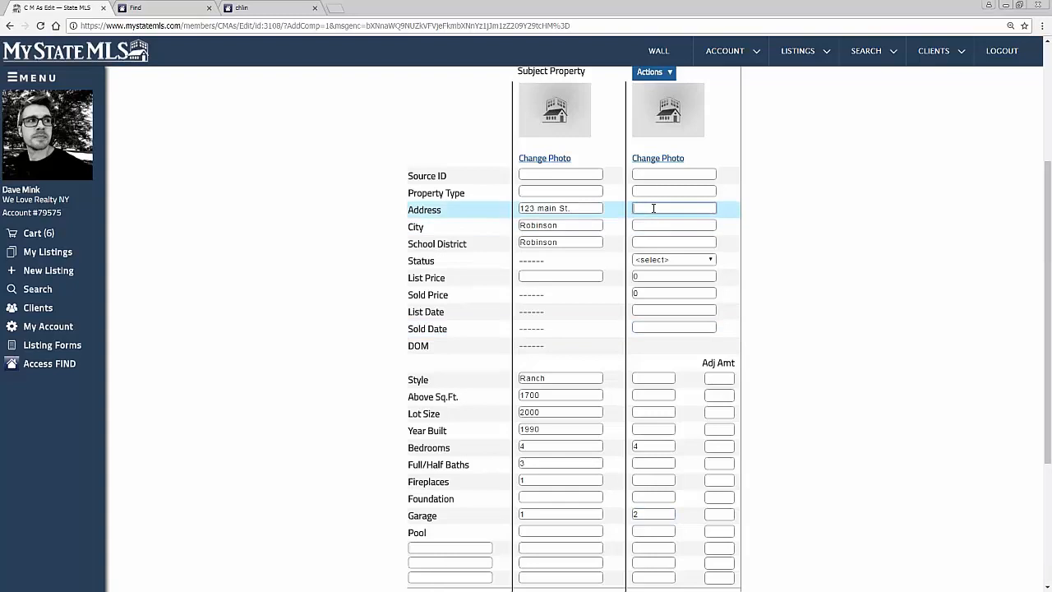
key("Tab")
key("Tab")
type("T")
key("BackSpace")
type("Robinson")
key("Tab")
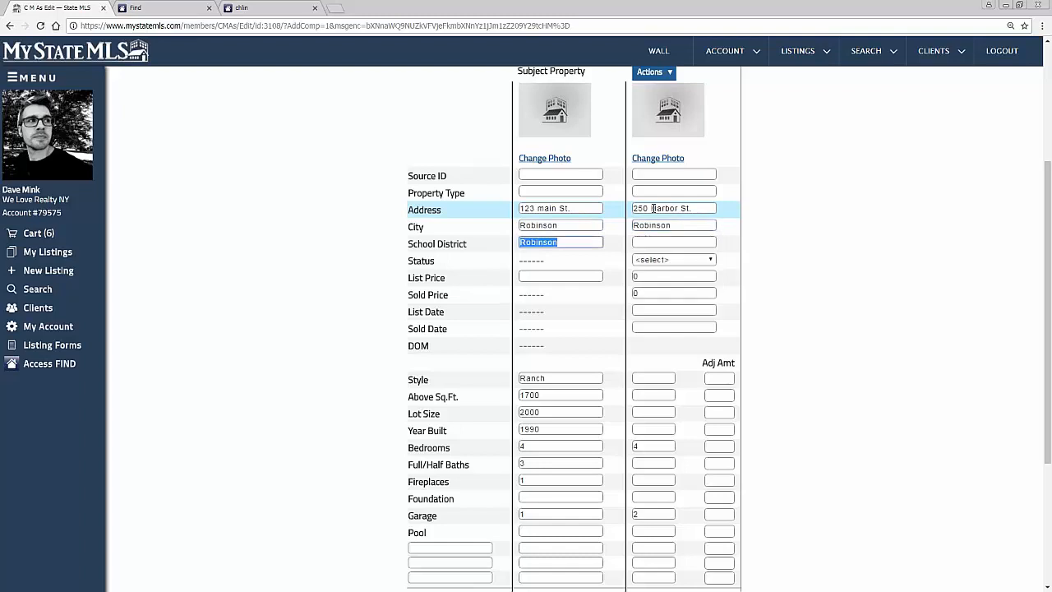
Step: Set the comp's status to Sold and both its list price and sold price to 254000
left_click(706, 261)
left_click(692, 300)
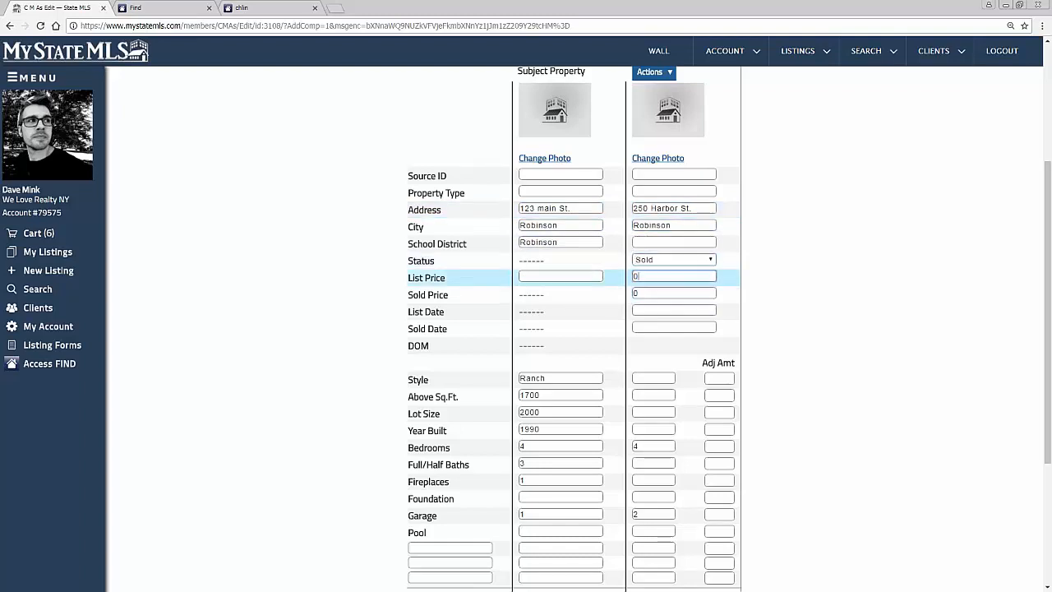
type("254000")
scroll(656, 404, "up", 2)
left_click(655, 403)
double_click(650, 386)
key("ctrl+c")
double_click(648, 403)
key("ctrl+v")
Step: Set the comp's style to raised ranch using the suggested entry
scroll(600, 408, "down", 4)
left_click(647, 268)
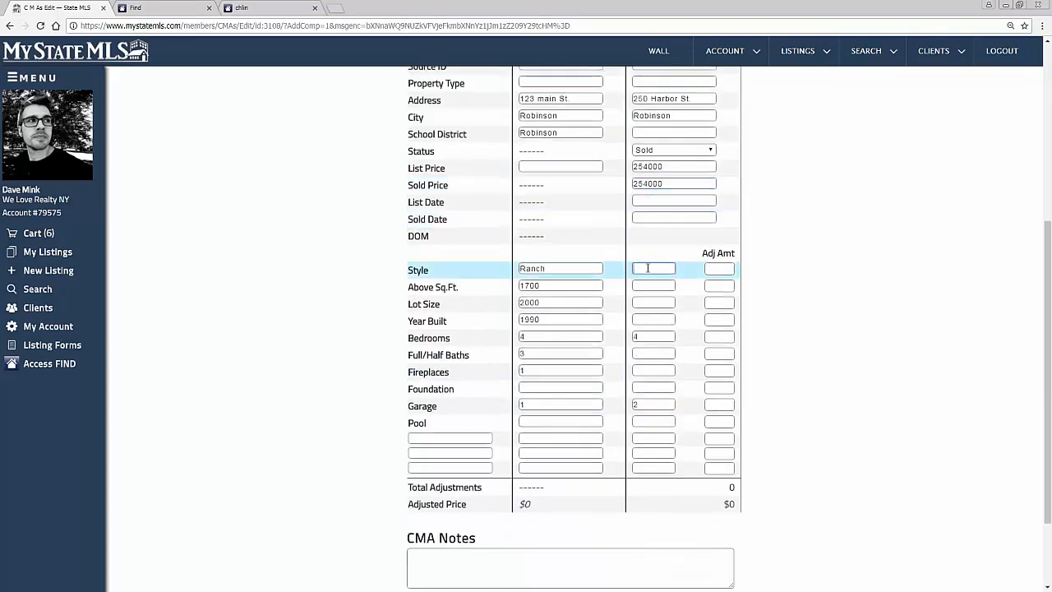
type("ra")
key("Down")
key("Return")
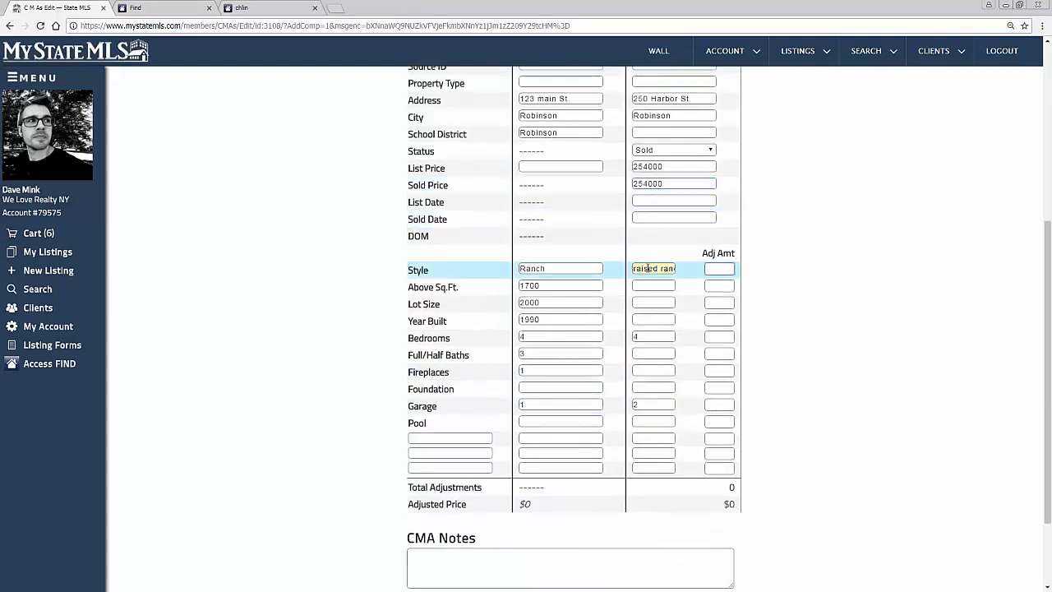
key("Tab")
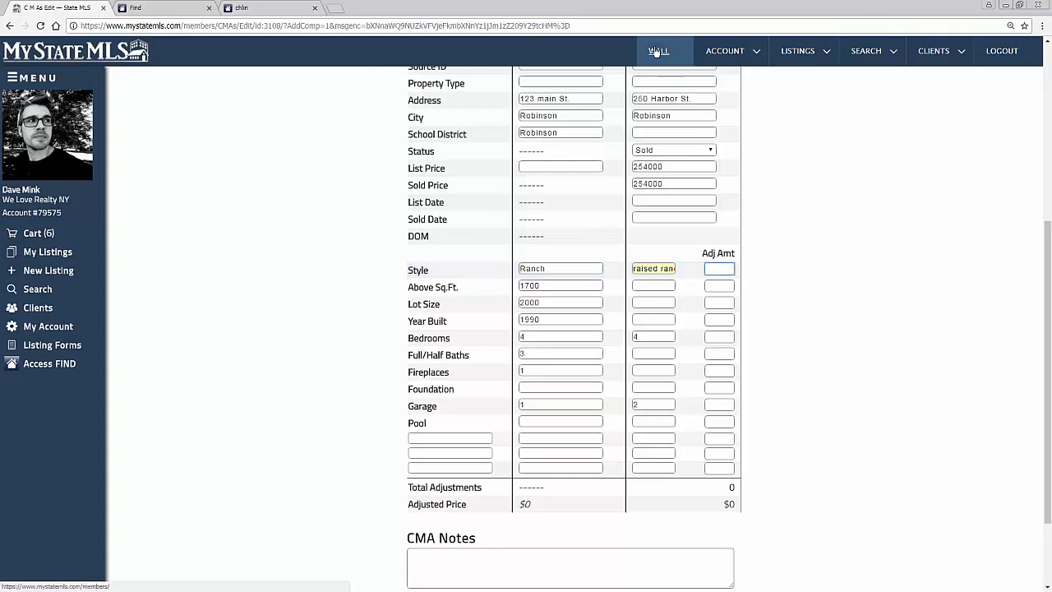
Step: Open Resources and Forms, go to the training sheets and videos page, and review the available training topics
mouse_move(806, 58)
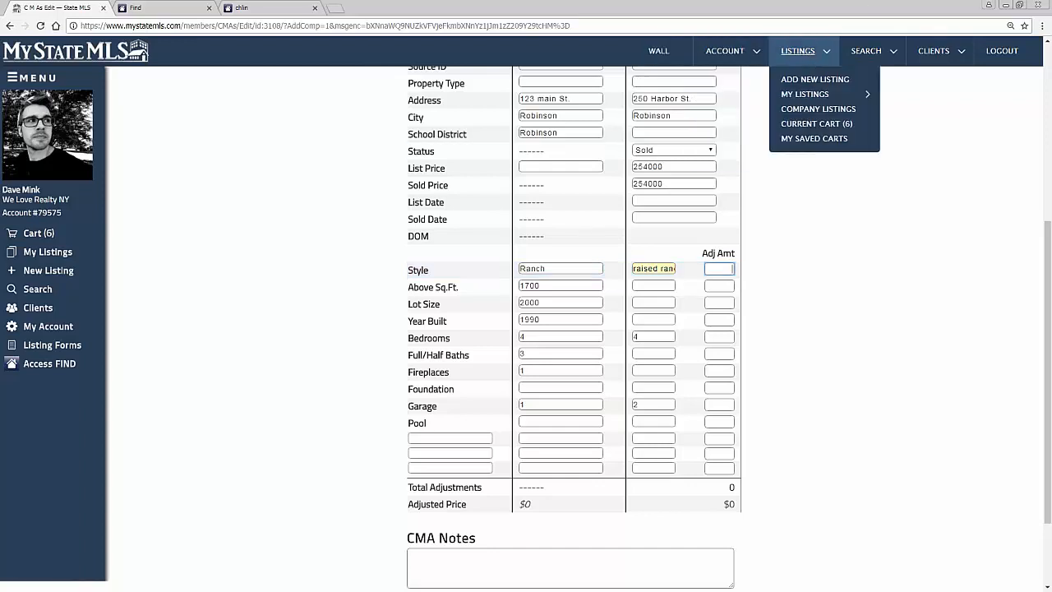
mouse_move(728, 51)
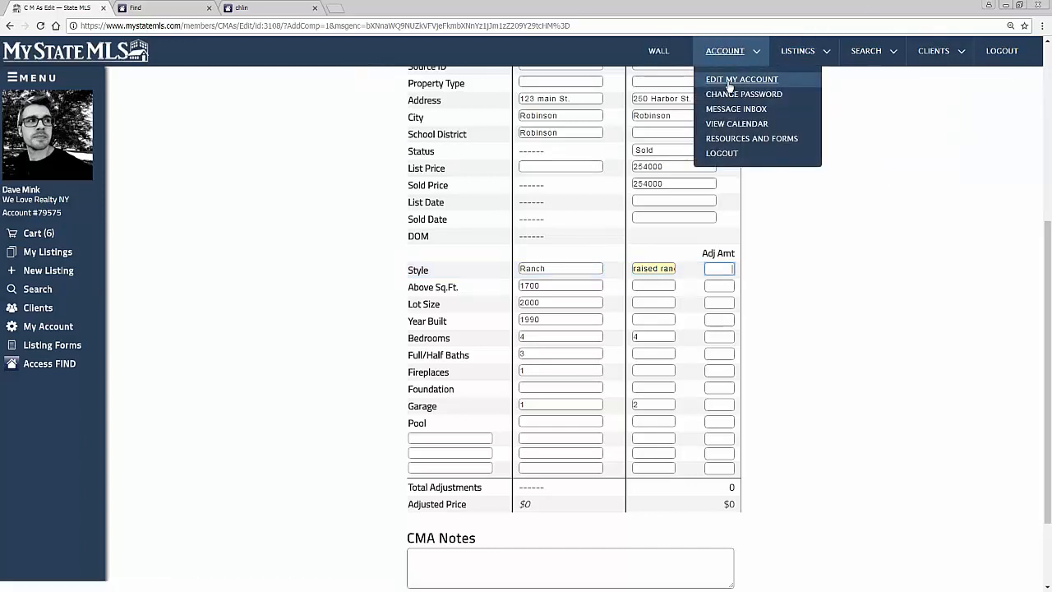
left_click(732, 138)
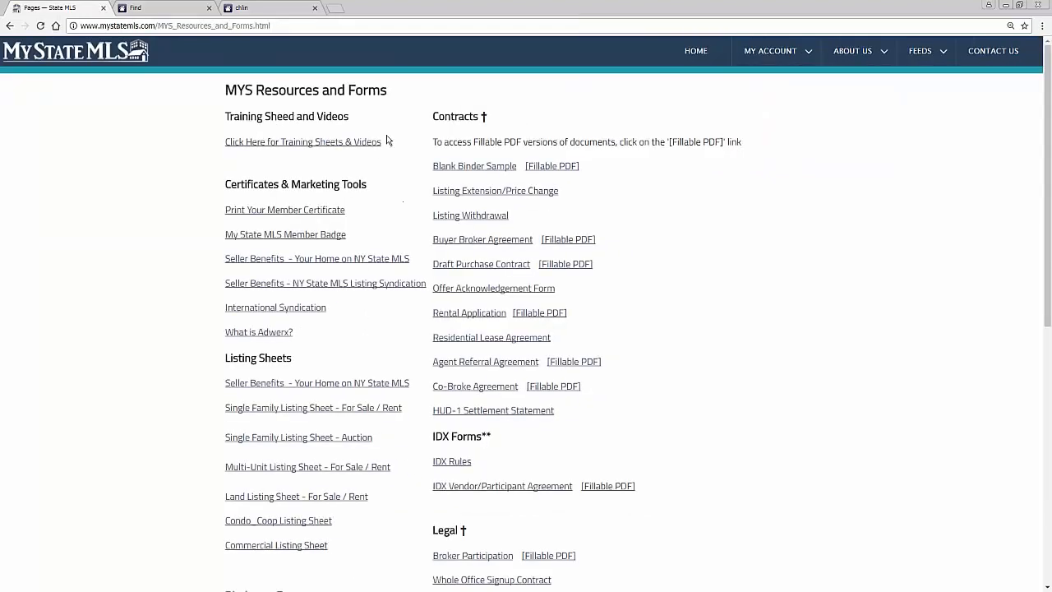
left_click_drag(388, 152, 202, 149)
left_click(230, 158)
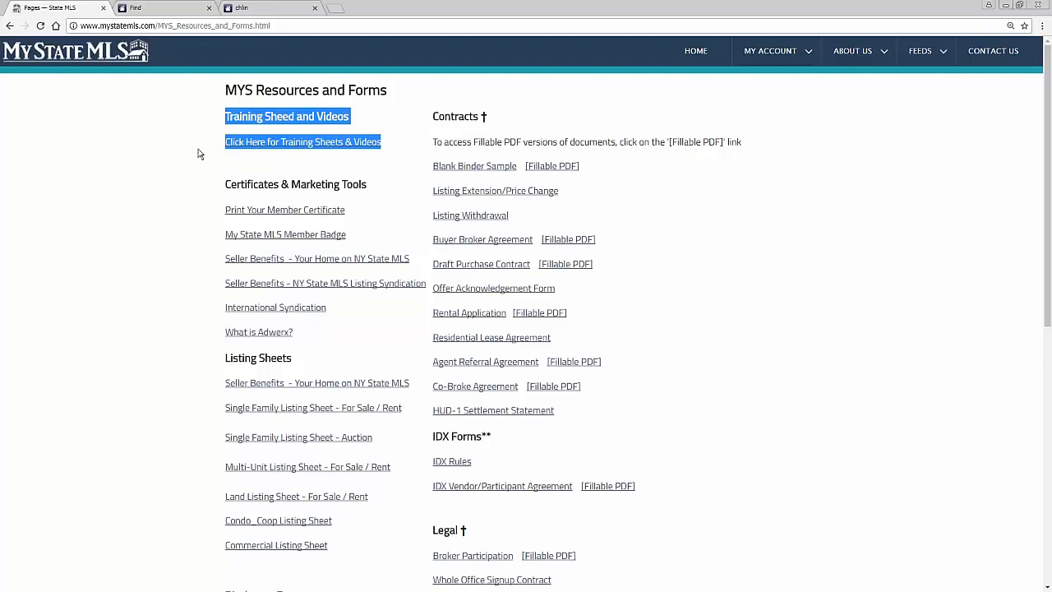
left_click(278, 171)
left_click(287, 146)
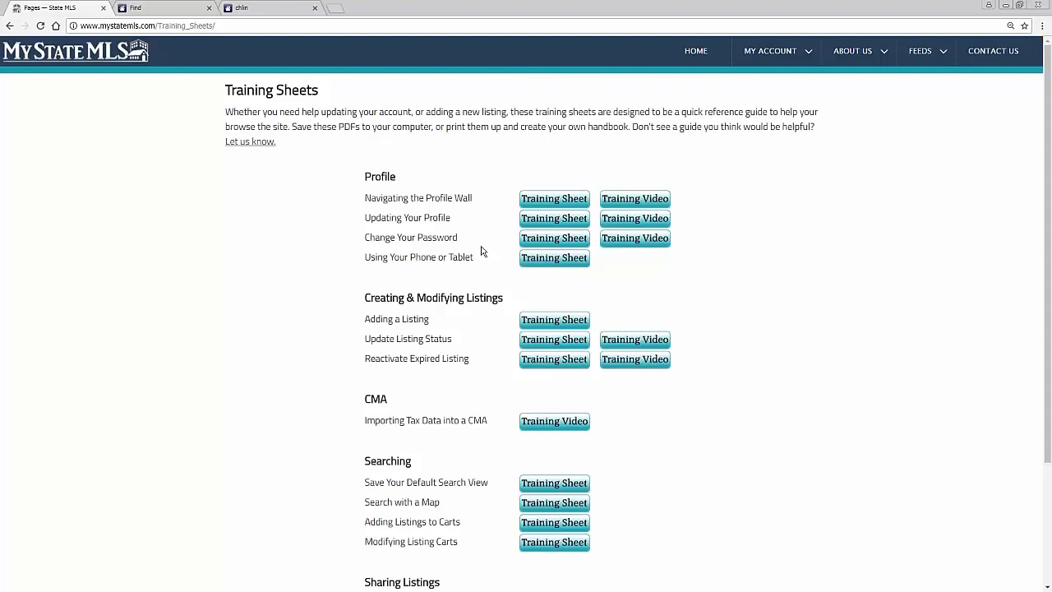
scroll(482, 252, "down", 3)
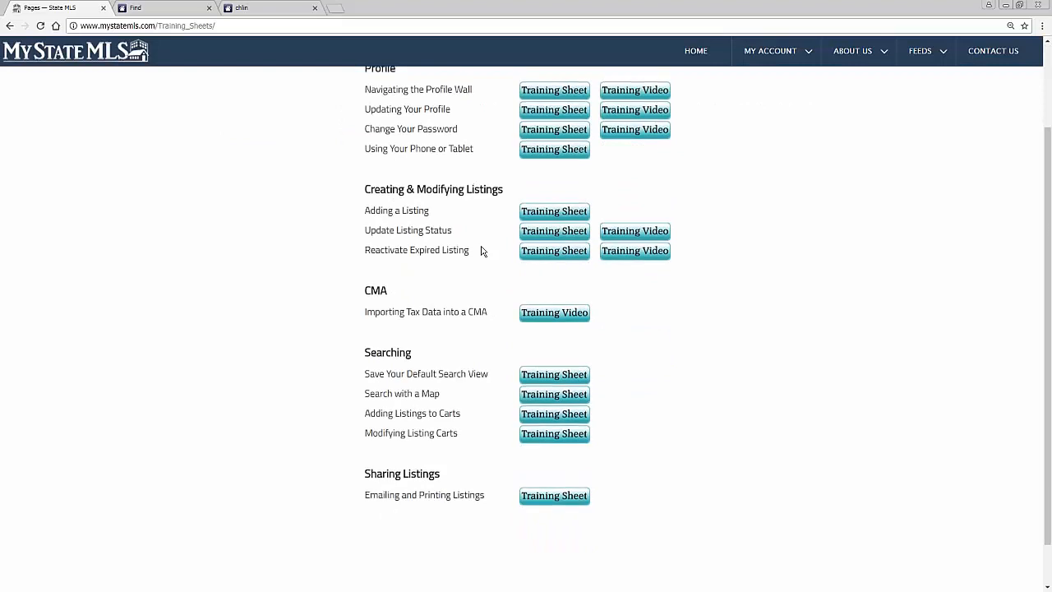
Step: Open the training sheet on navigating the profile wall, read through it, and return to the training sheets list
scroll(482, 251, "up", 3)
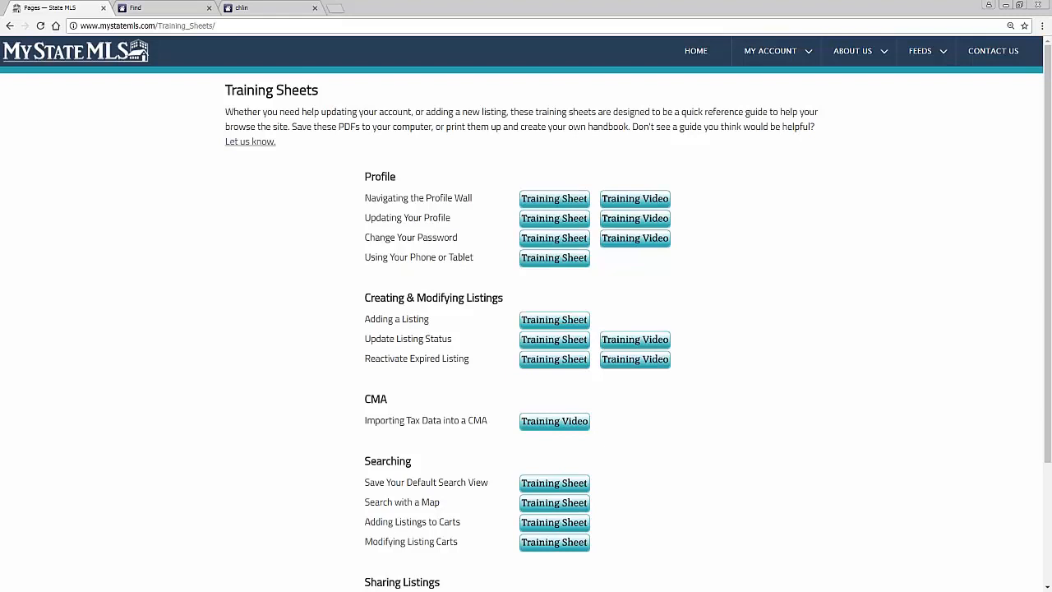
left_click(580, 202)
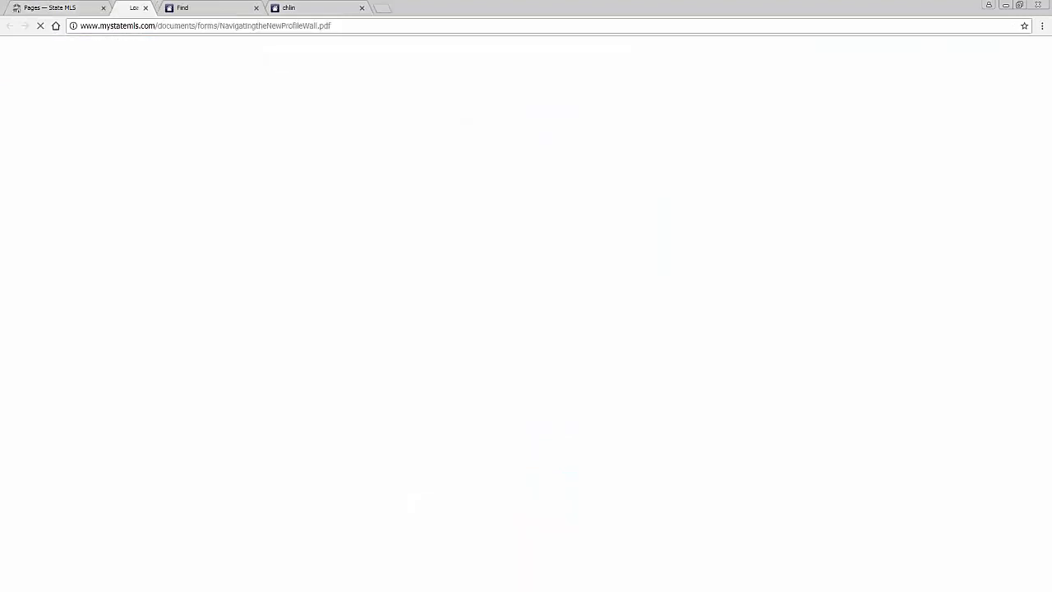
scroll(592, 236, "down", 1)
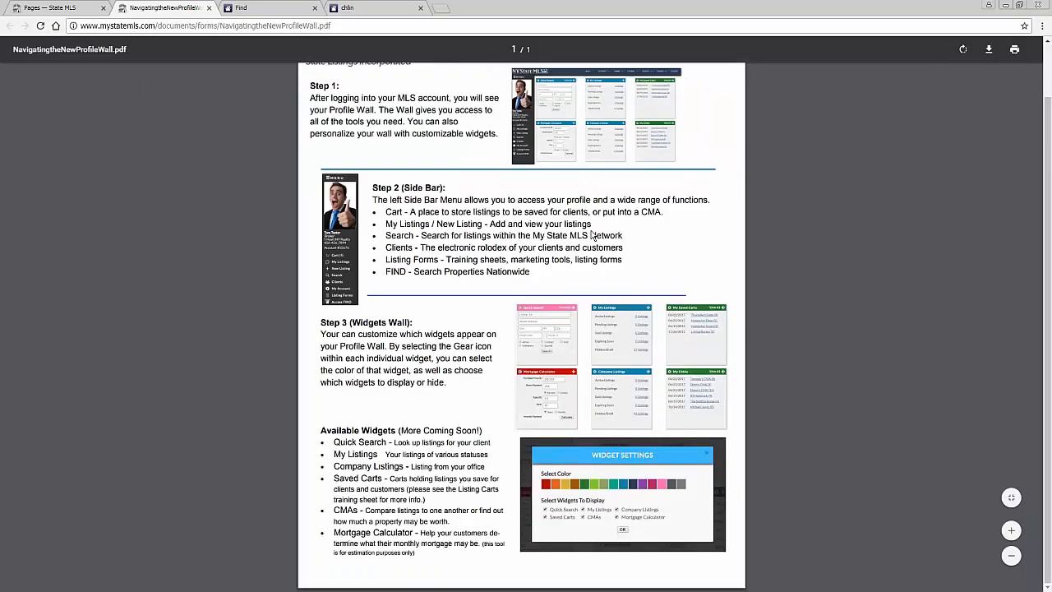
scroll(592, 236, "up", 1)
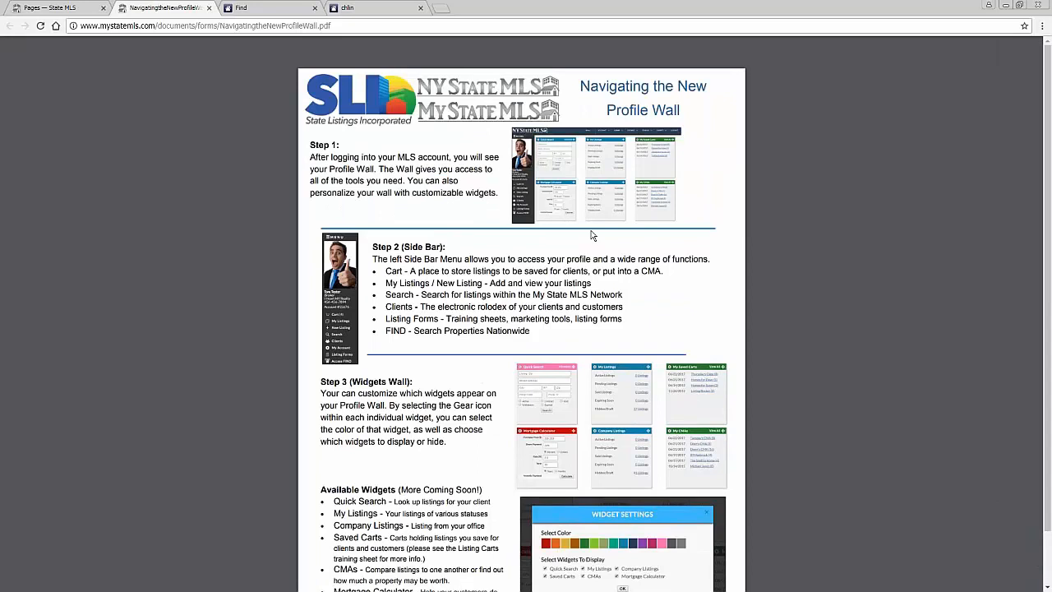
scroll(591, 236, "down", 1)
left_click(63, 10)
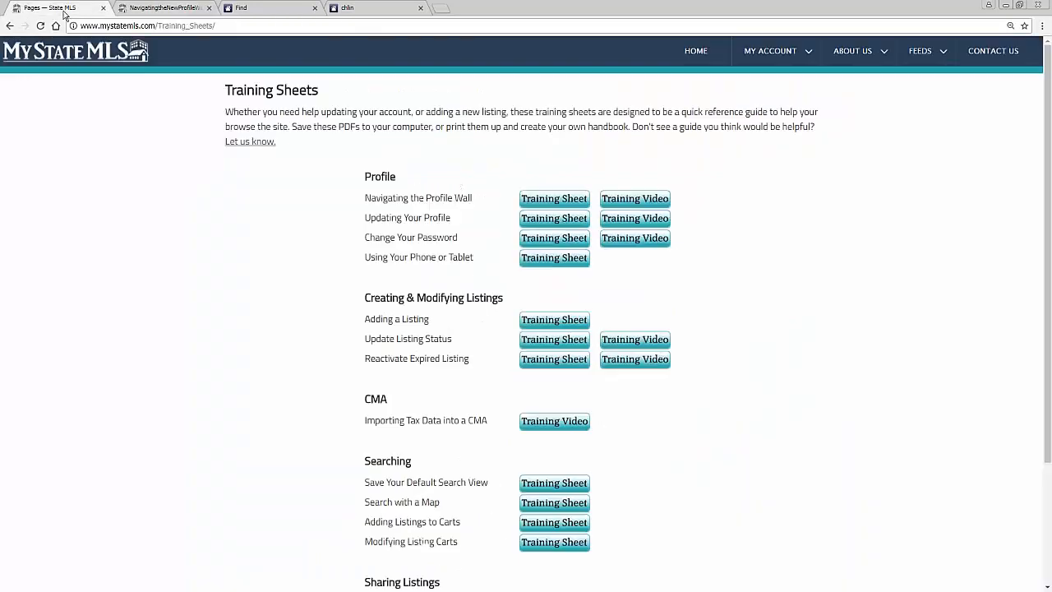
Step: View the Change Your Password training sheet, then open the Updating Your Profile training video and skip ahead in it
left_click(550, 240)
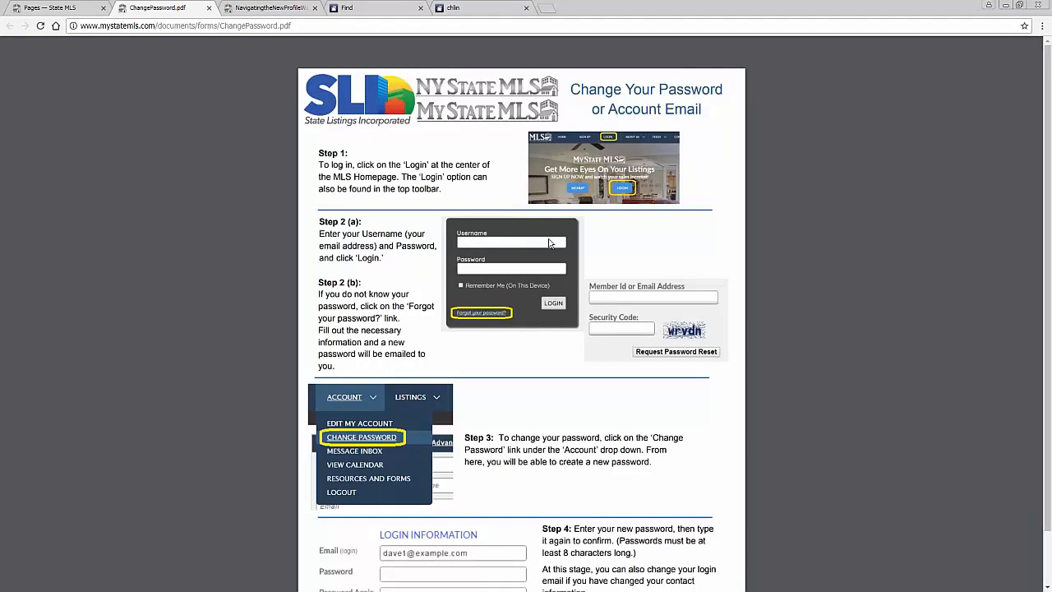
left_click(79, 7)
left_click(638, 222)
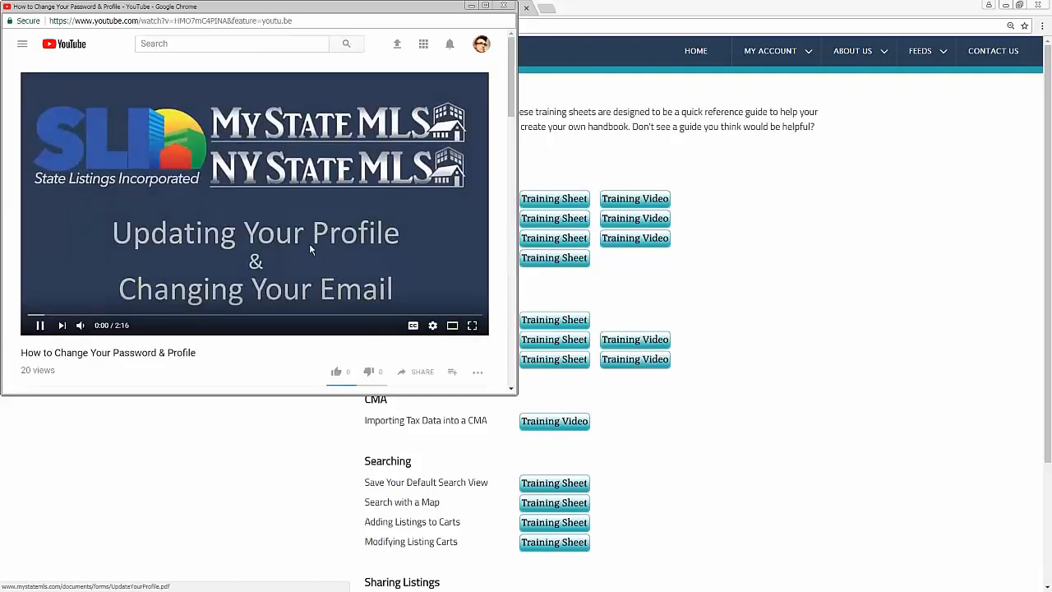
left_click_drag(55, 321, 129, 317)
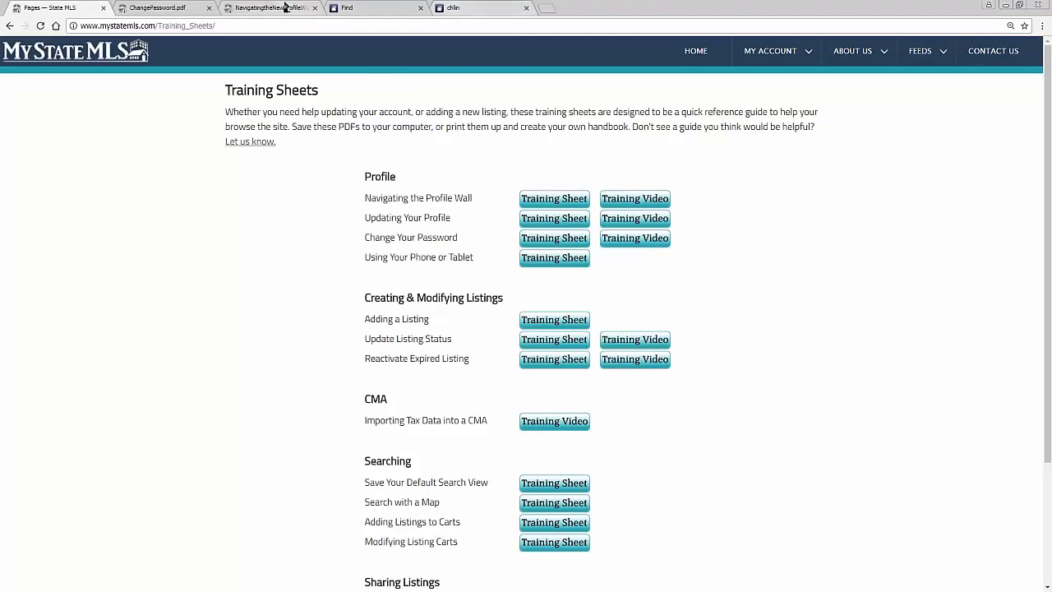
Step: Switch to the Find property search and replace its For Sale status filter with "recently sold"
left_click(367, 7)
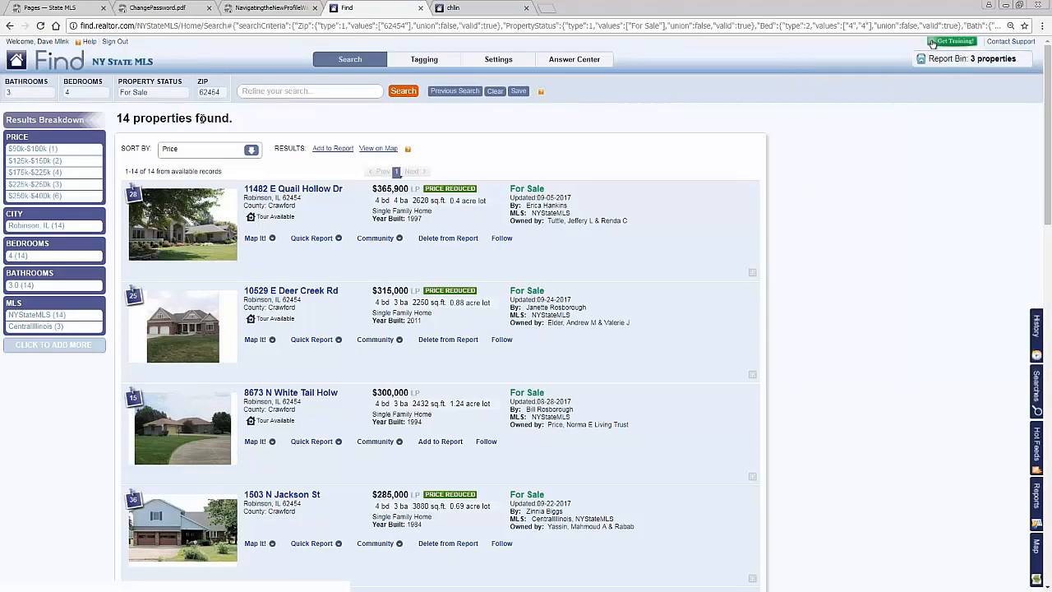
left_click(189, 79)
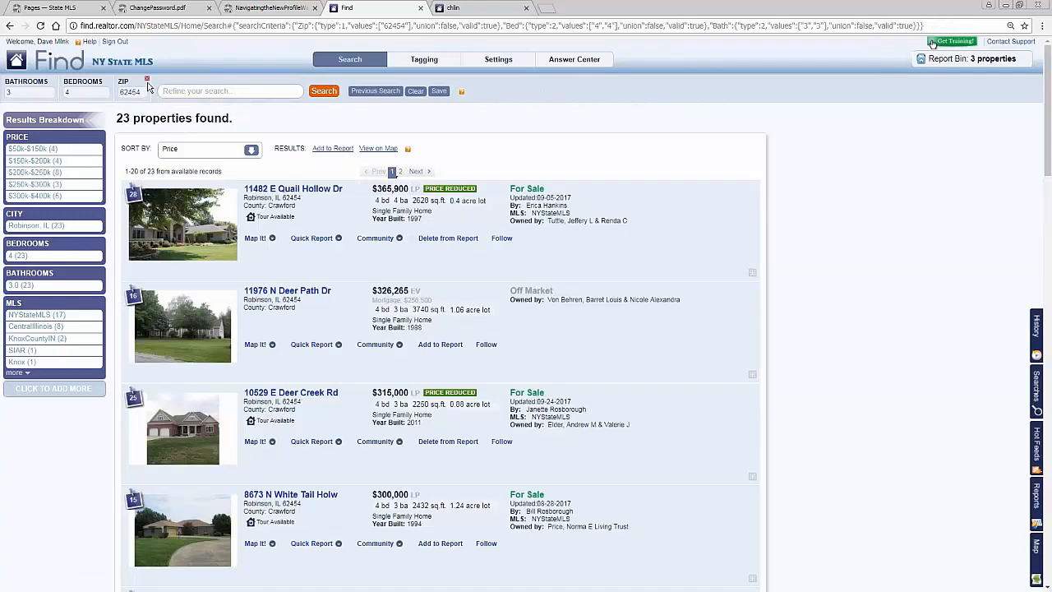
left_click(171, 91)
type("recnet")
key("BackSpace")
key("BackSpace")
key("BackSpace")
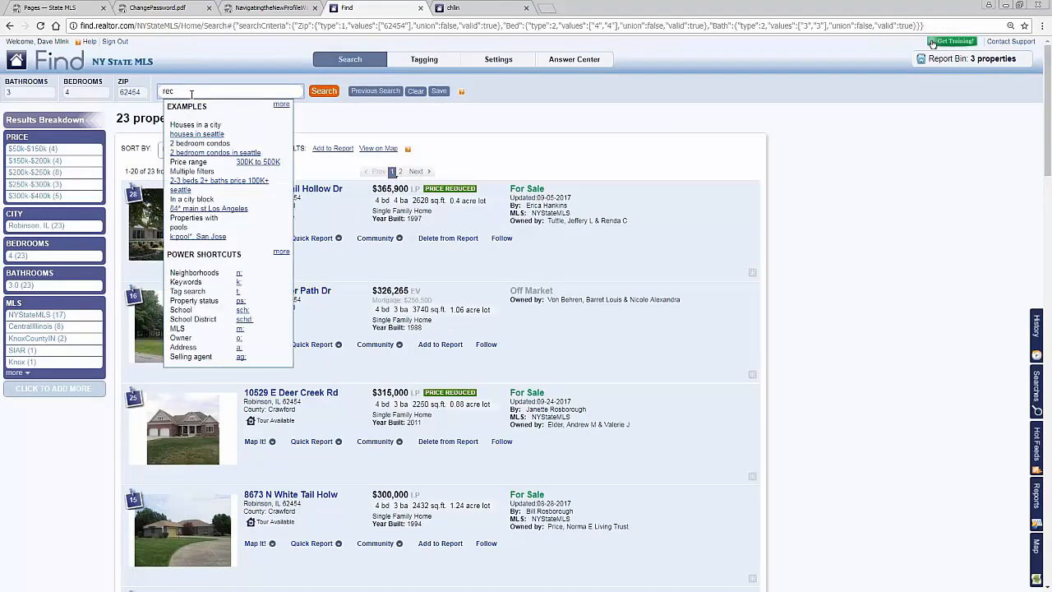
type("ently")
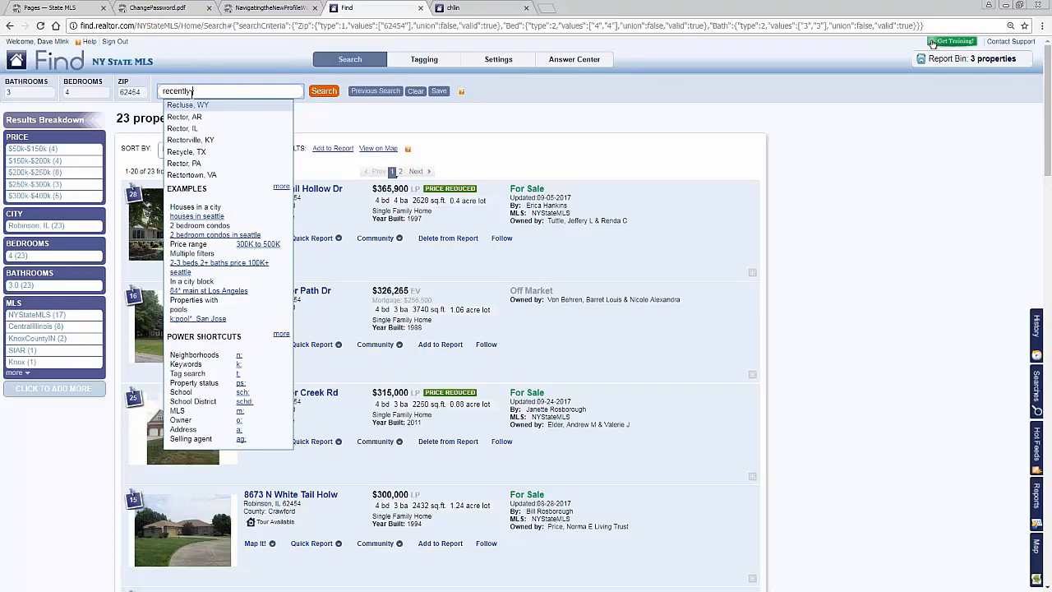
type(" sold")
key("Return")
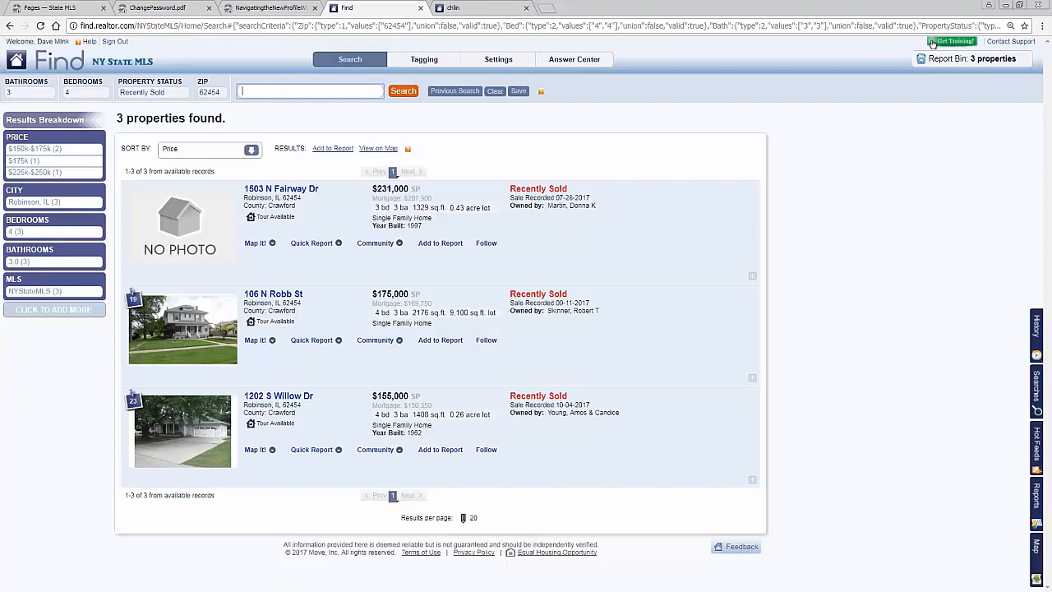
Step: Remove the bedrooms and bathrooms filters and limit the search to properties sold after 01-01-2017
left_click(108, 81)
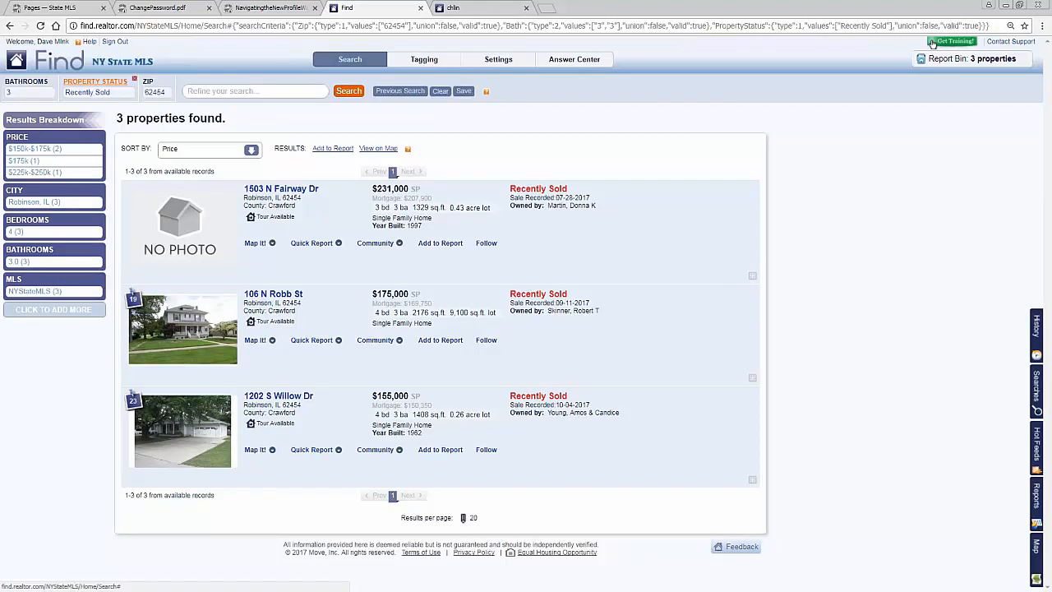
left_click(56, 81)
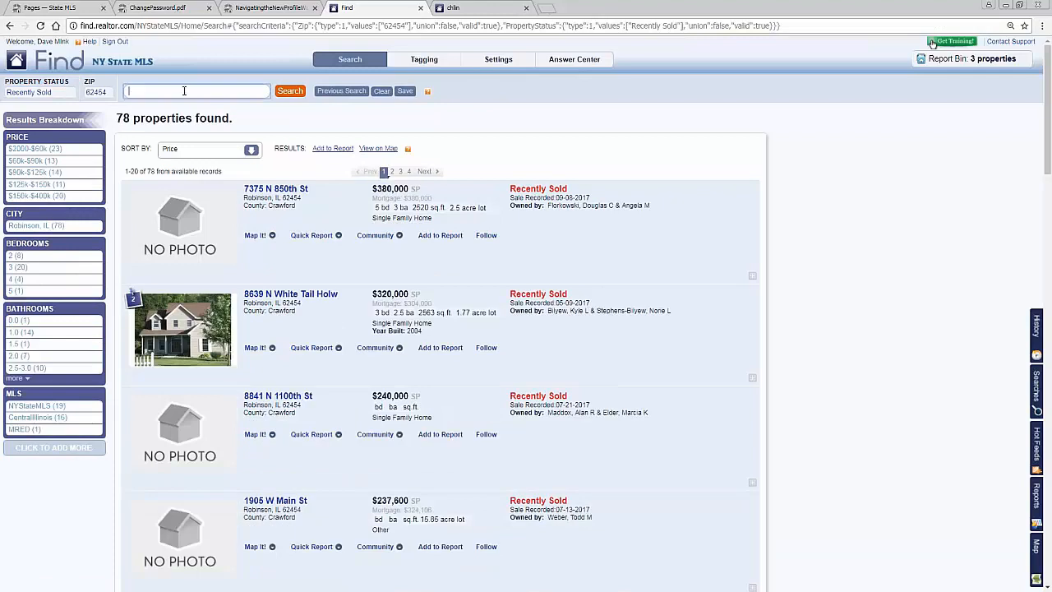
left_click(184, 91)
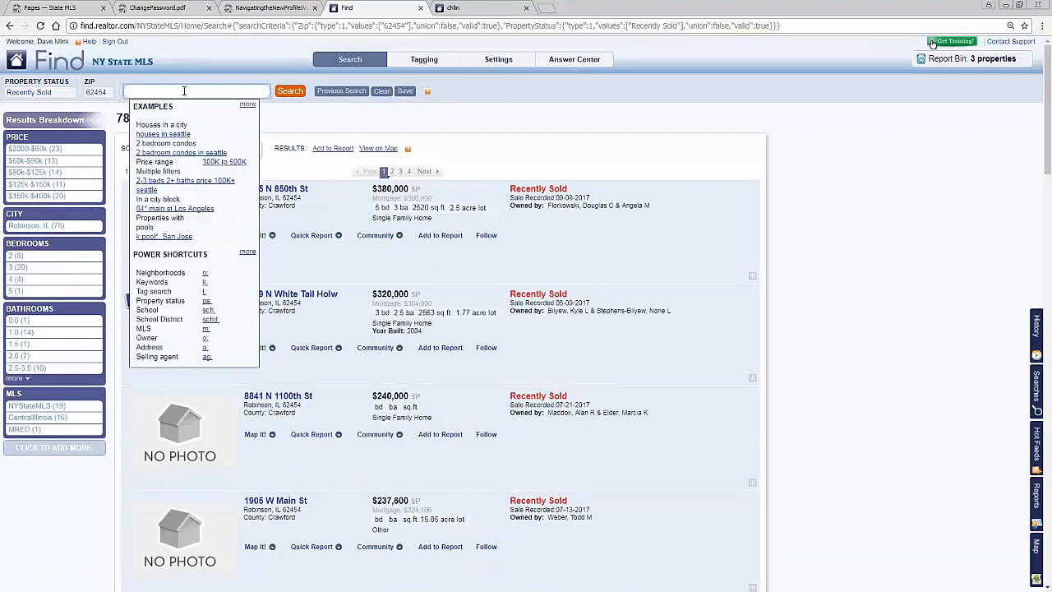
type("sold after")
type("1")
type("01-01-2")
type("017")
key("Return")
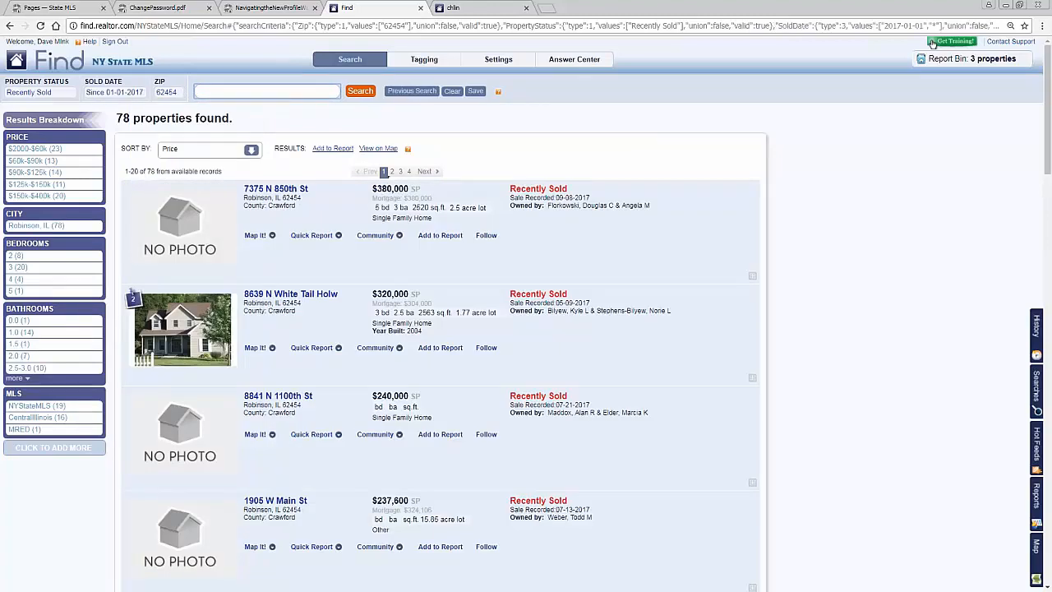
Step: Narrow the recently sold search to properties with 3+ beds and 2+ baths
type("3+ beds")
key("Return")
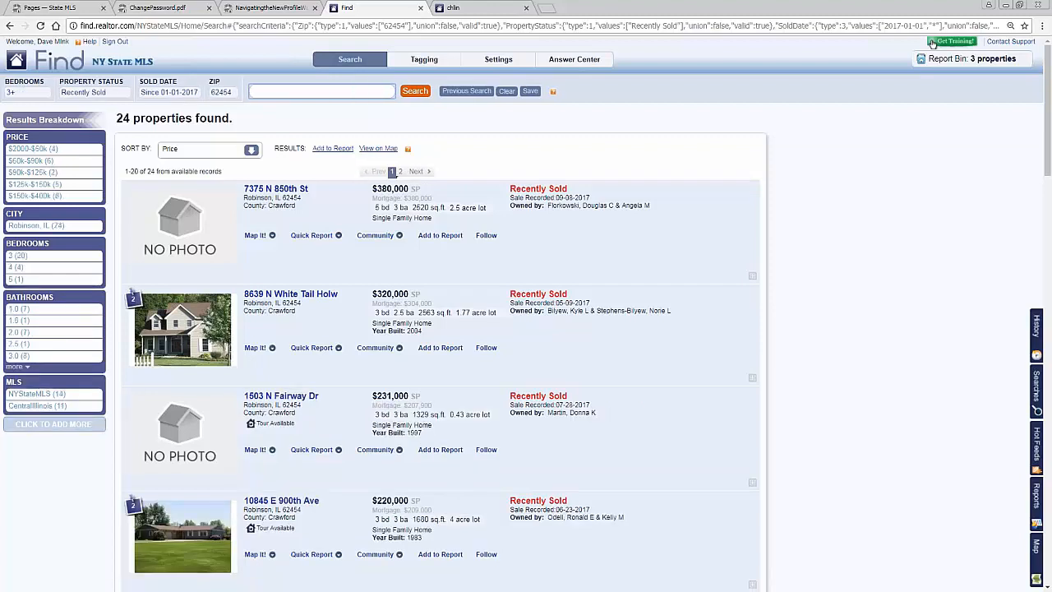
type("2+baths")
key("Return")
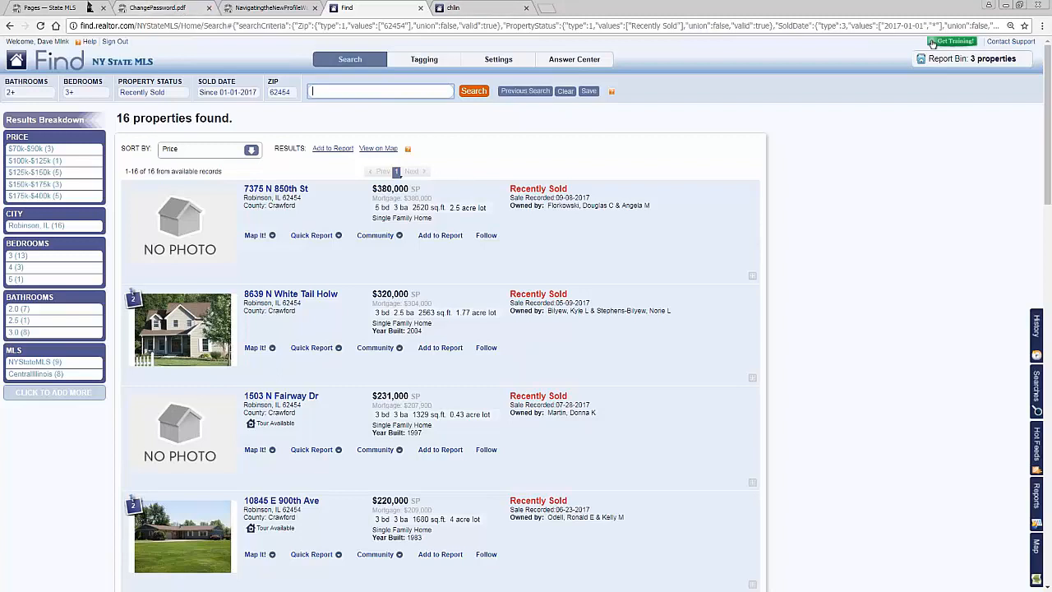
Step: Return to the My State MLS training sheets page and go from there to the member profile wall
left_click(36, 7)
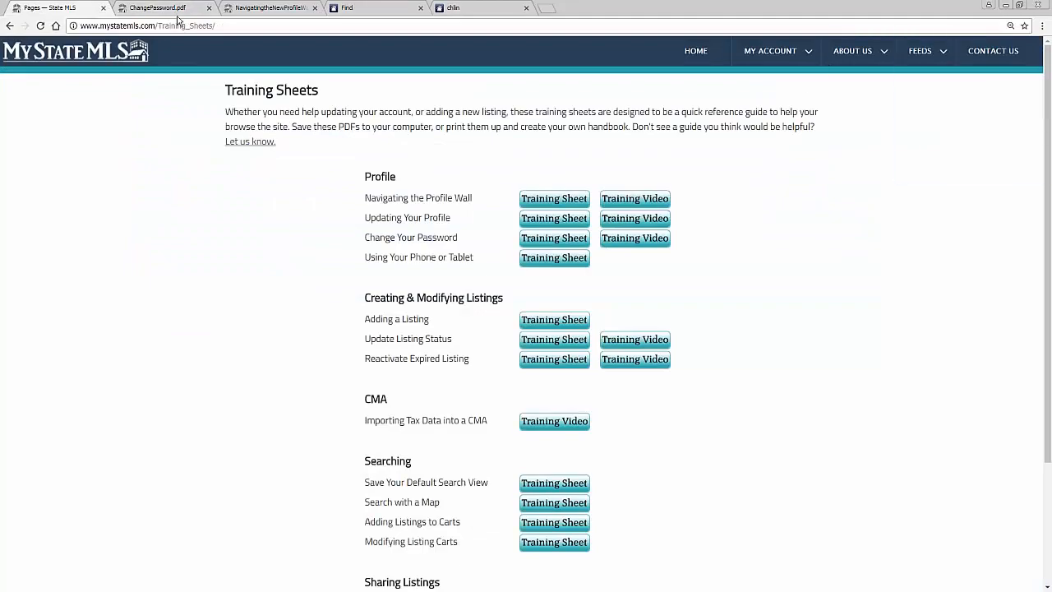
mouse_move(770, 51)
left_click(767, 80)
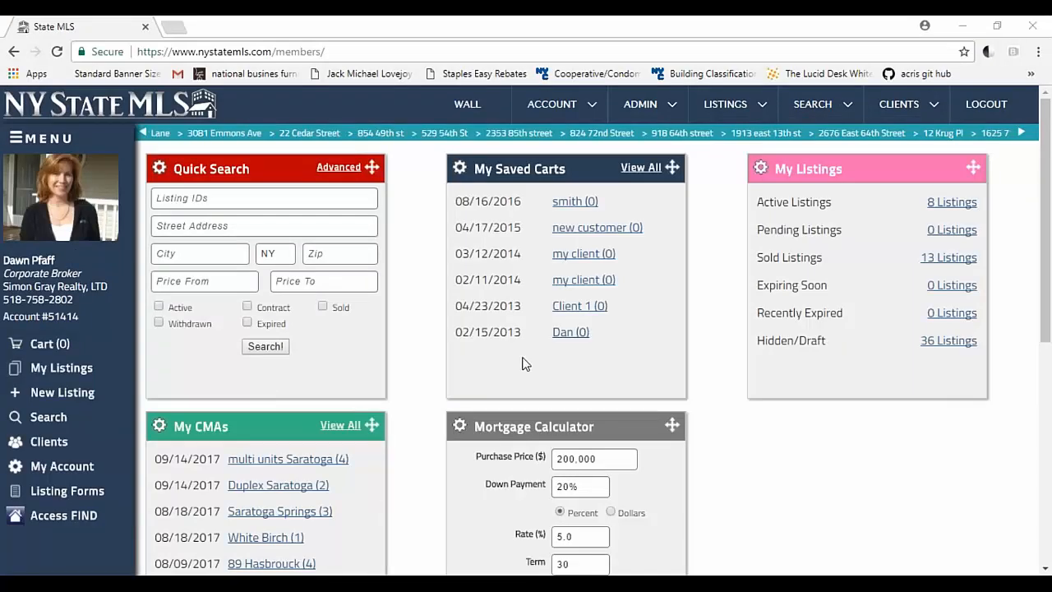
Step: Look over the profile wall's widgets and open the Hudson, NY listing from the company's active listings
scroll(526, 364, "down", 2)
scroll(524, 358, "up", 2)
scroll(412, 396, "down", 5)
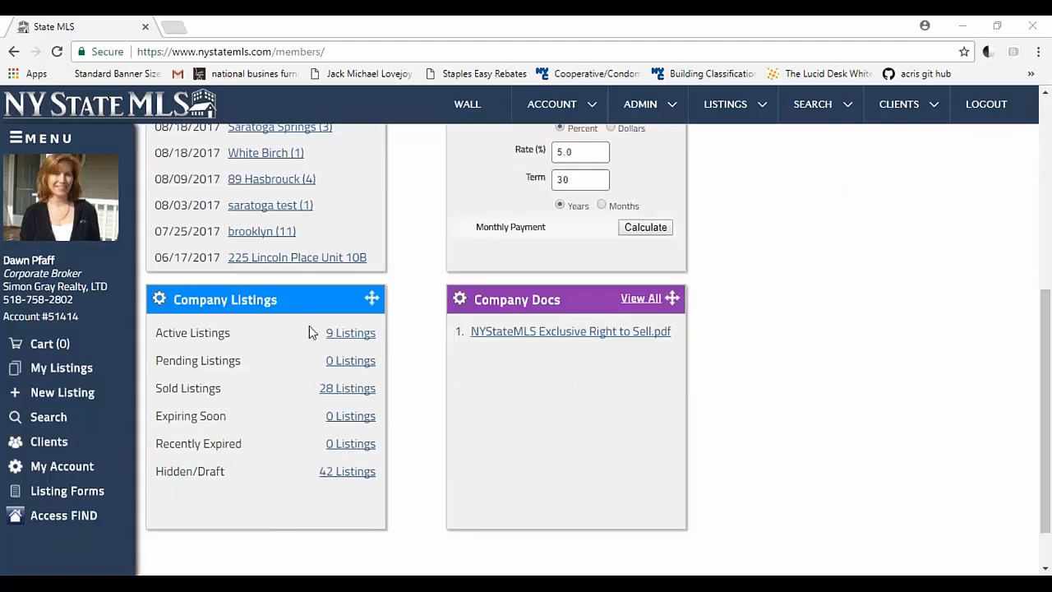
left_click(350, 332)
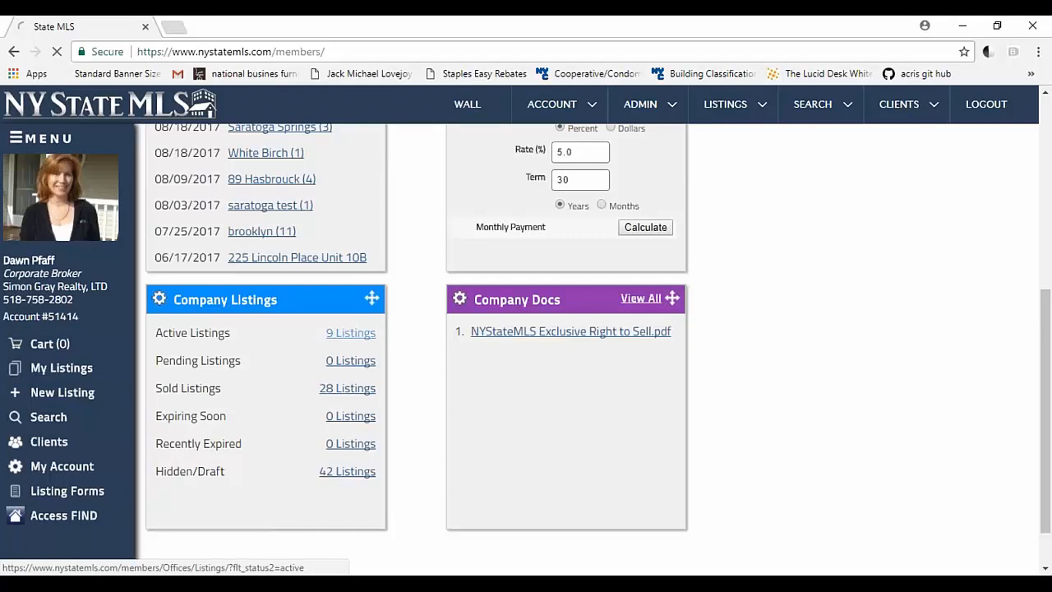
left_click(251, 392)
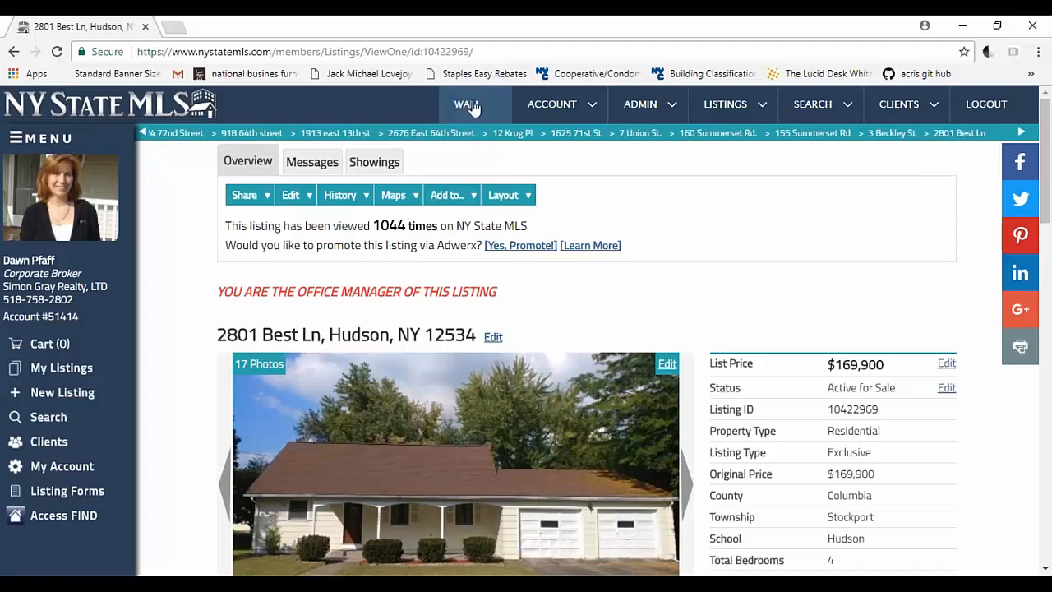
Step: Check the account and admin management options, then review the listing's details down to the open house and owner sections
left_click(523, 107)
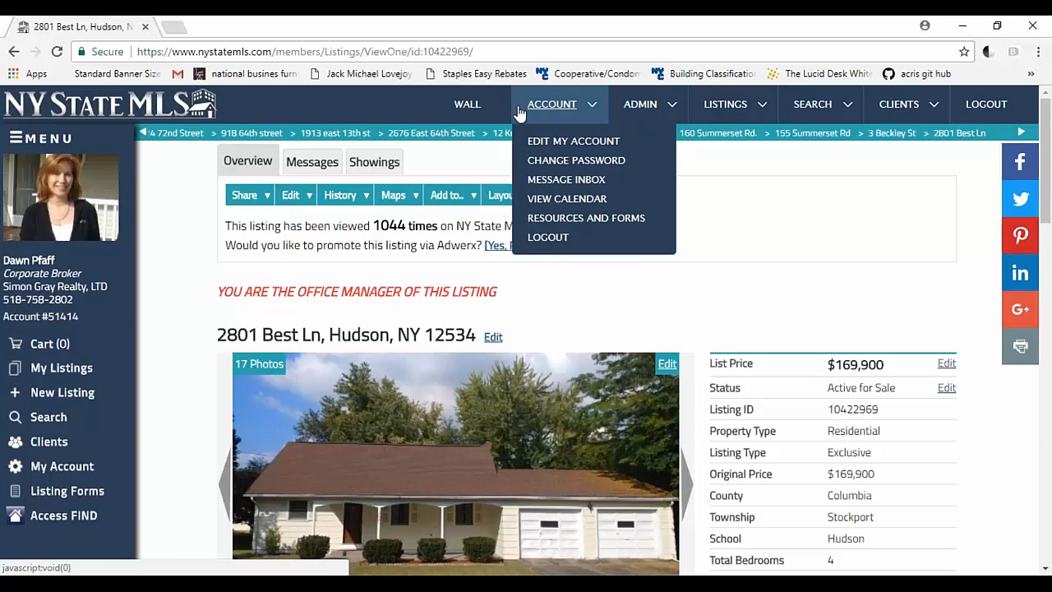
left_click(641, 106)
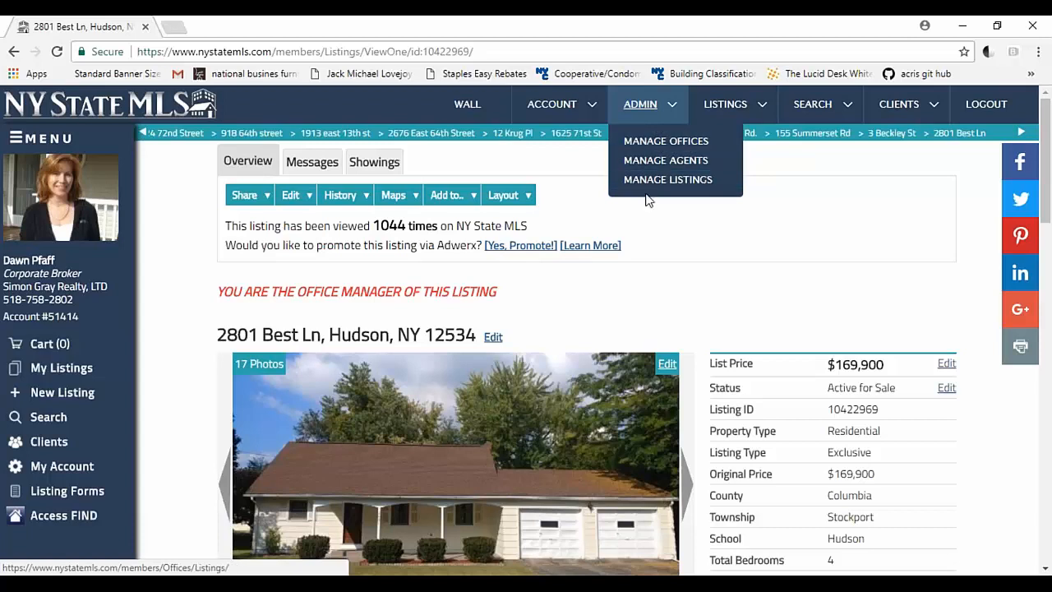
scroll(460, 295, "down", 2)
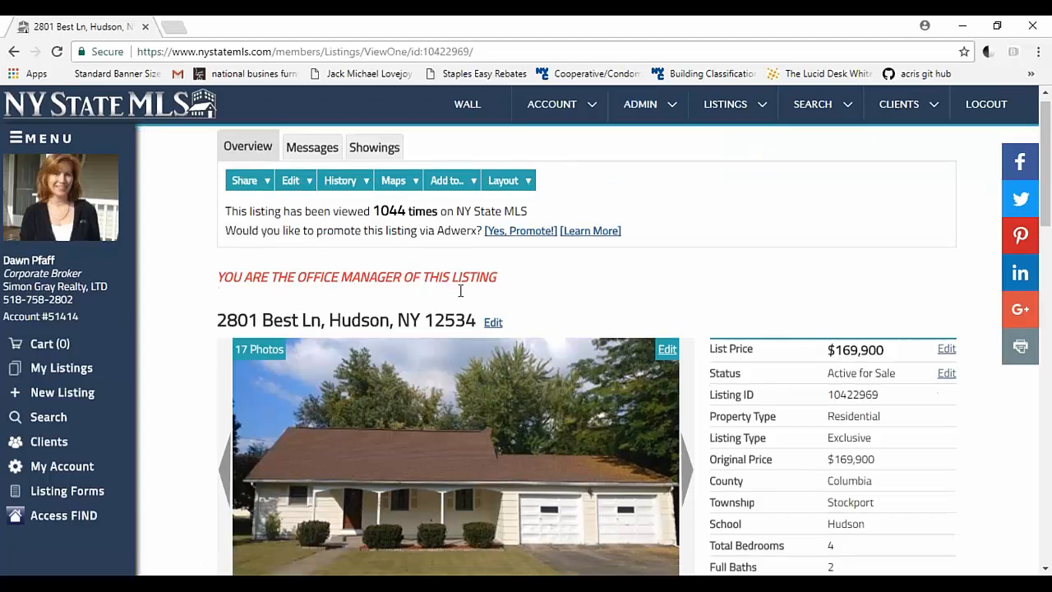
scroll(456, 329, "down", 2)
scroll(433, 282, "down", 2)
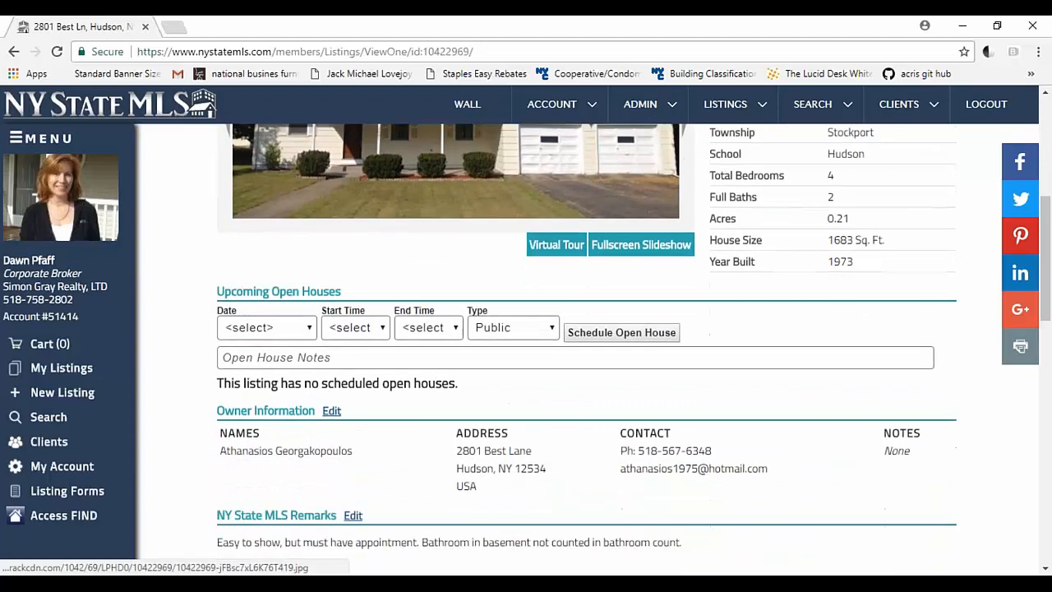
scroll(433, 282, "up", 6)
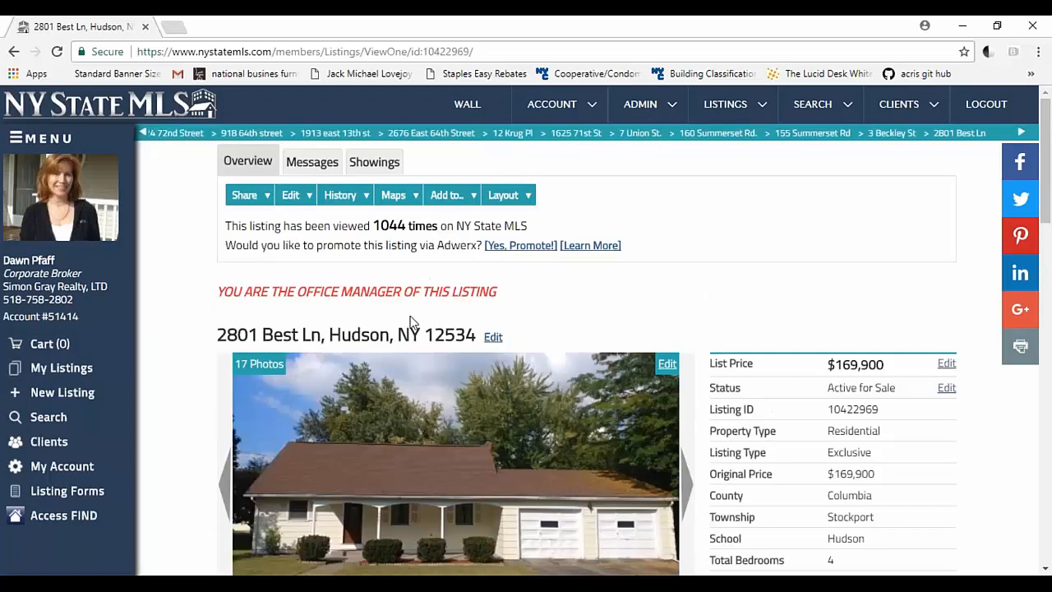
Step: Start a new showing for the Hudson listing on 10/21/2017 from 11:00am to 12:00pm, with the type Self
left_click(382, 171)
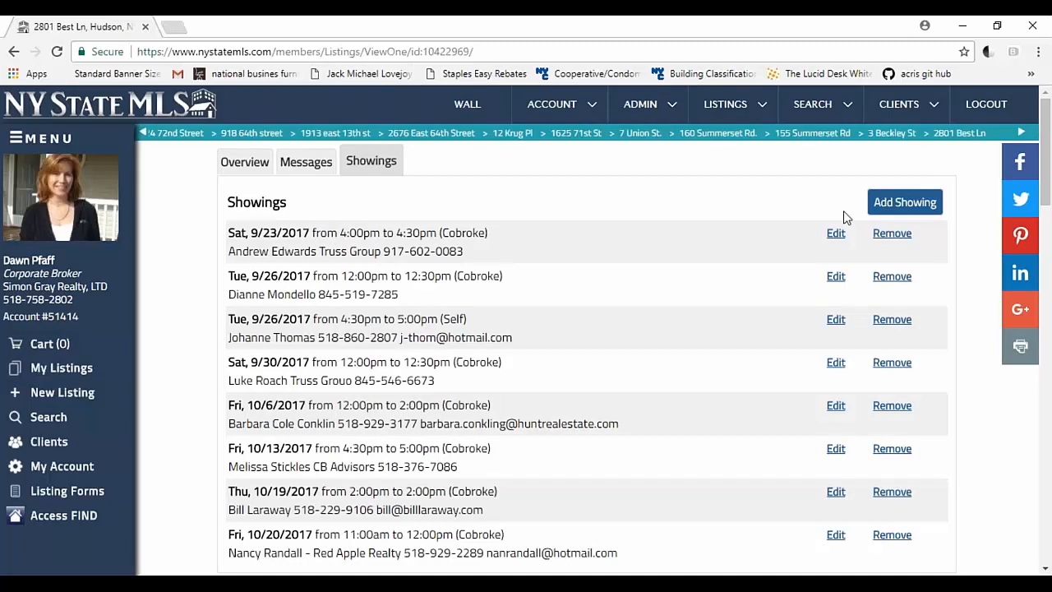
left_click(893, 207)
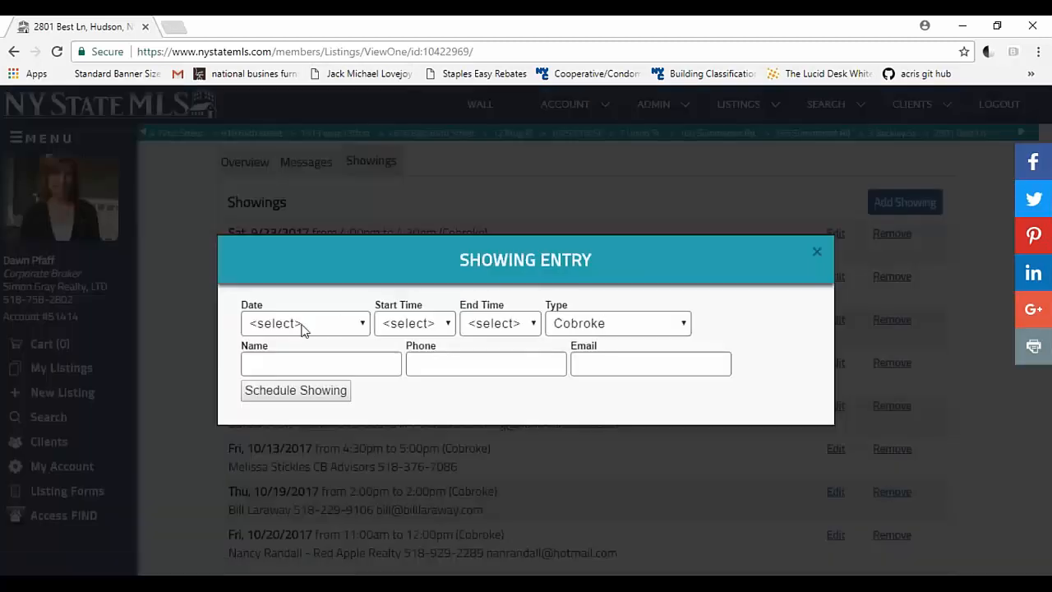
left_click(351, 327)
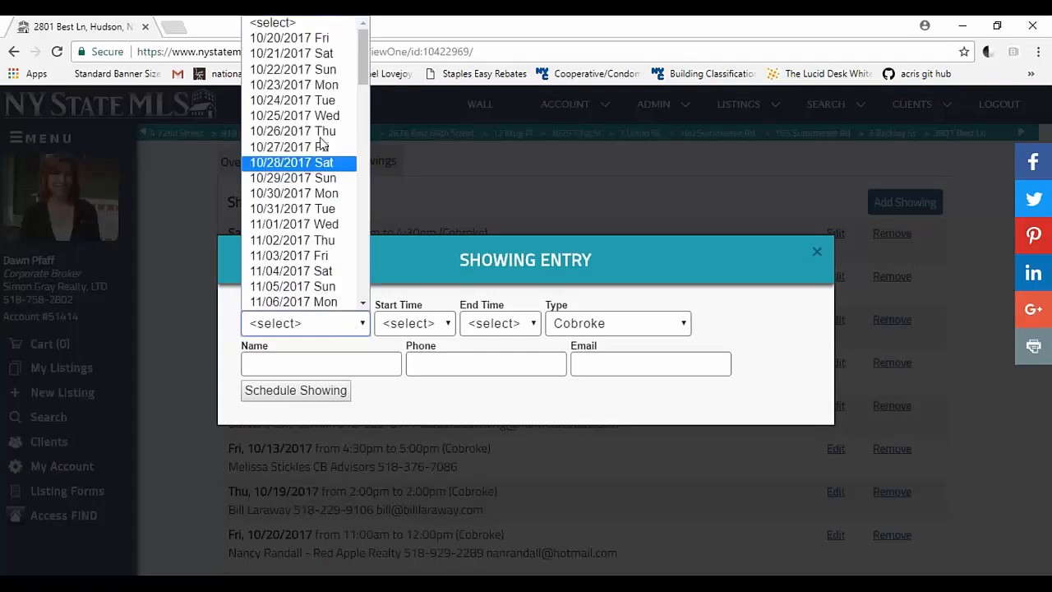
left_click(328, 56)
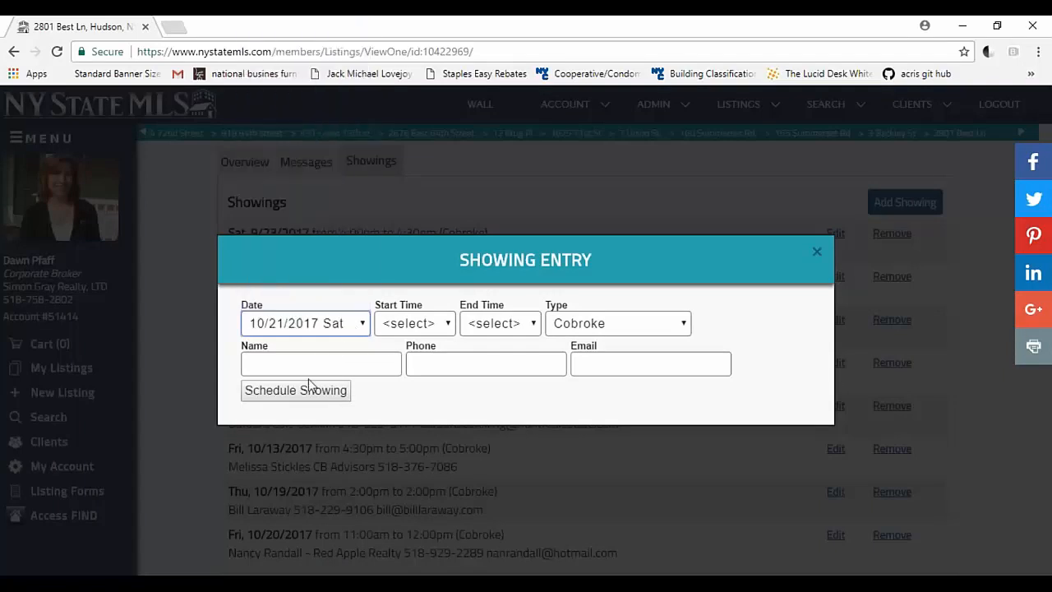
left_click(447, 324)
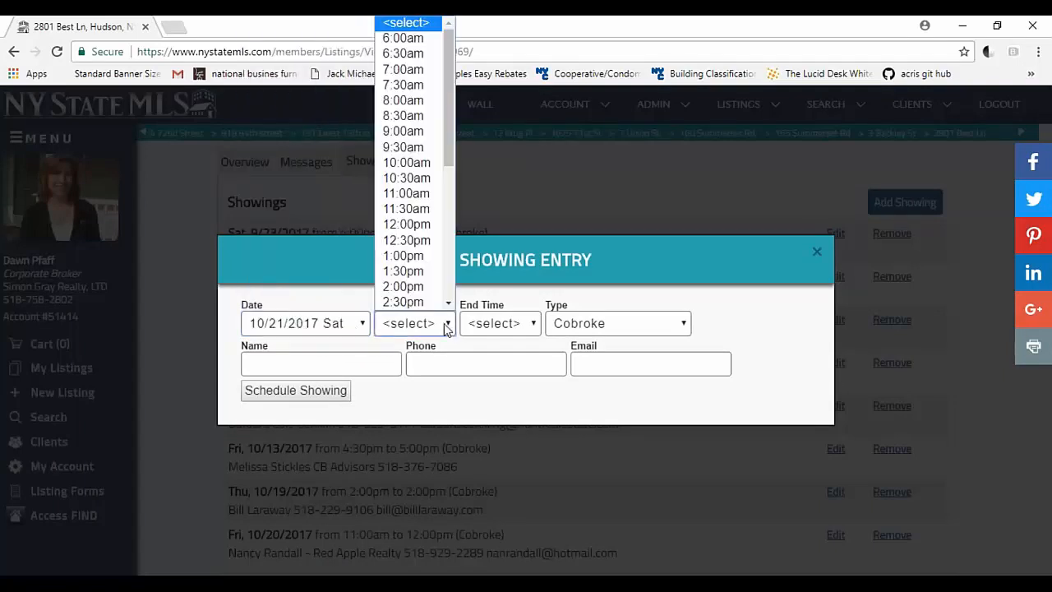
left_click(433, 197)
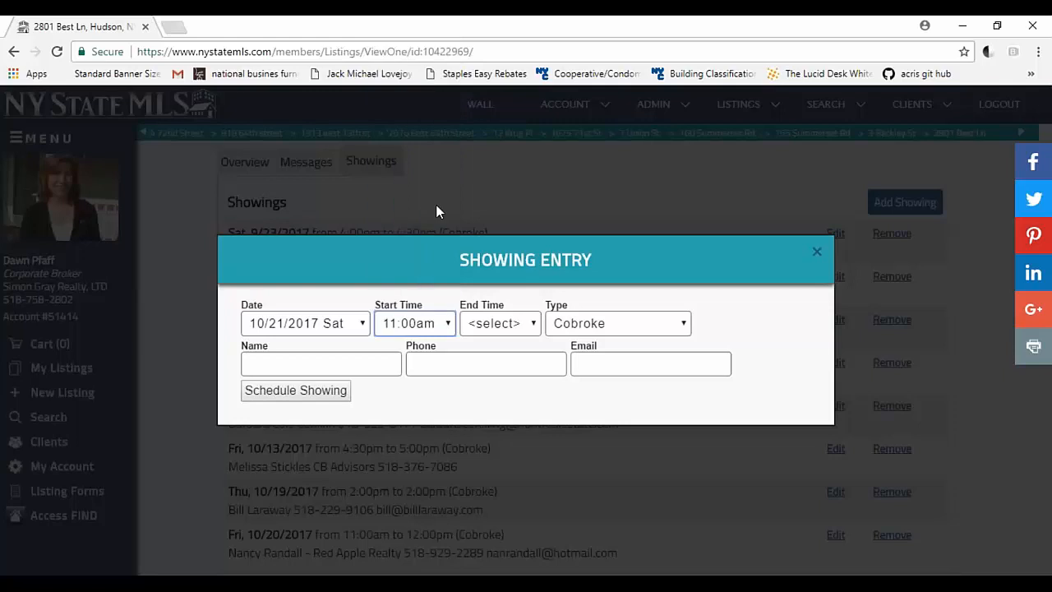
left_click(507, 331)
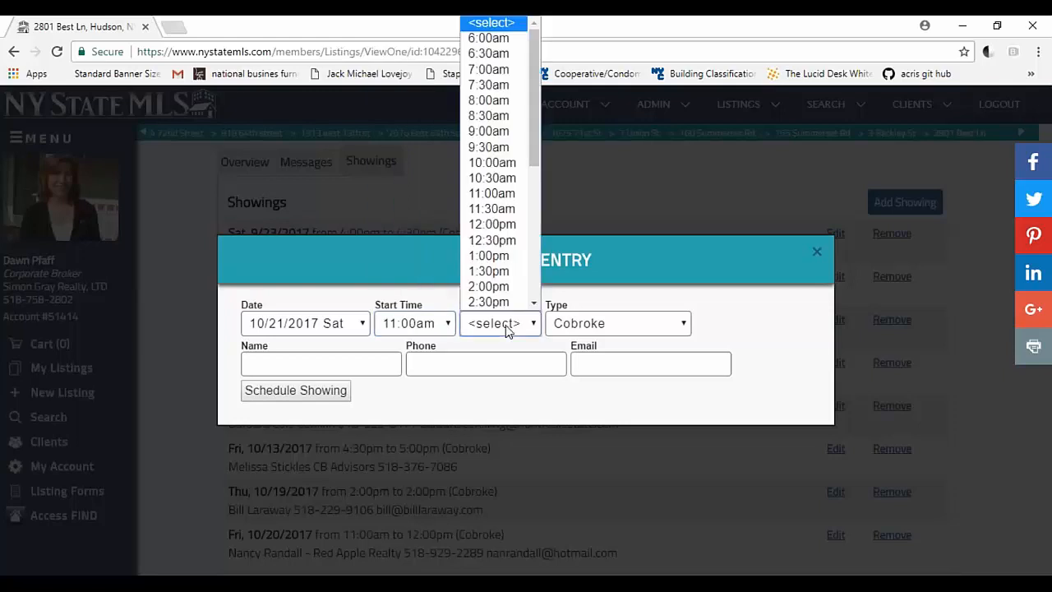
left_click(497, 225)
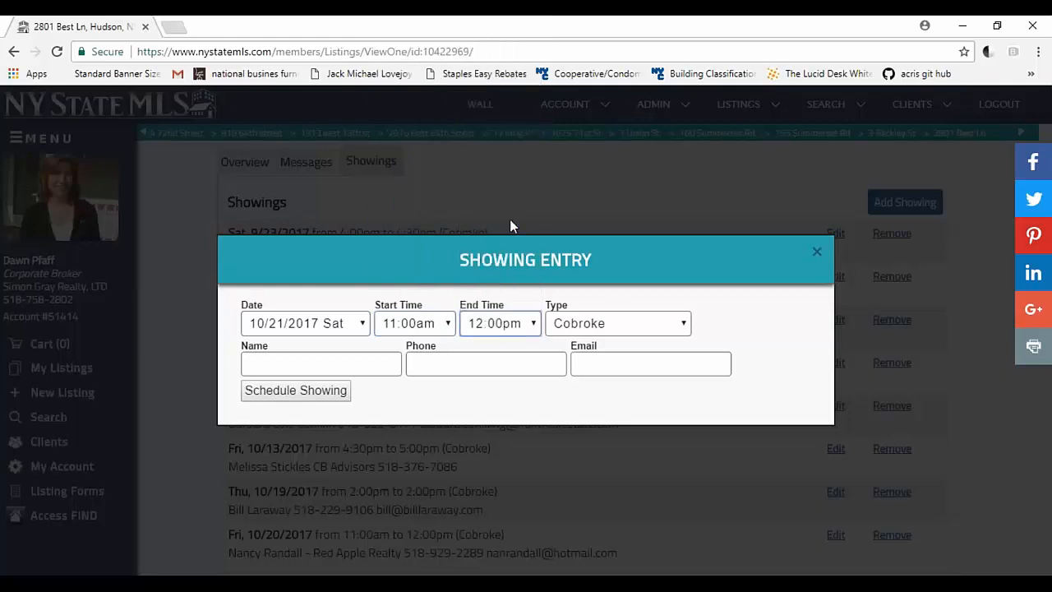
left_click(641, 326)
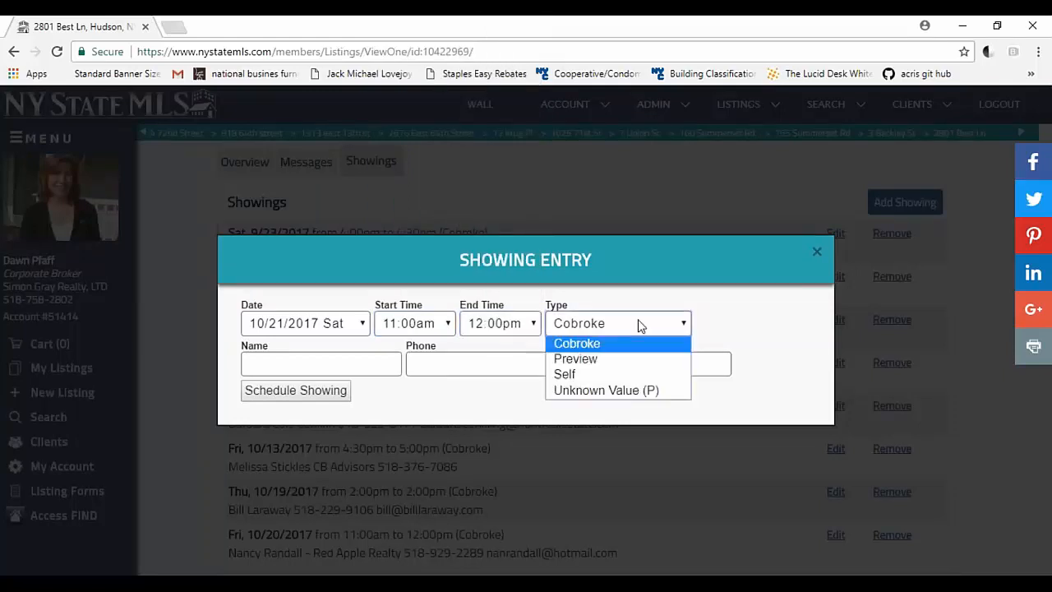
left_click(629, 375)
Step: Enter the visitor's full name in the showing entry
left_click(282, 367)
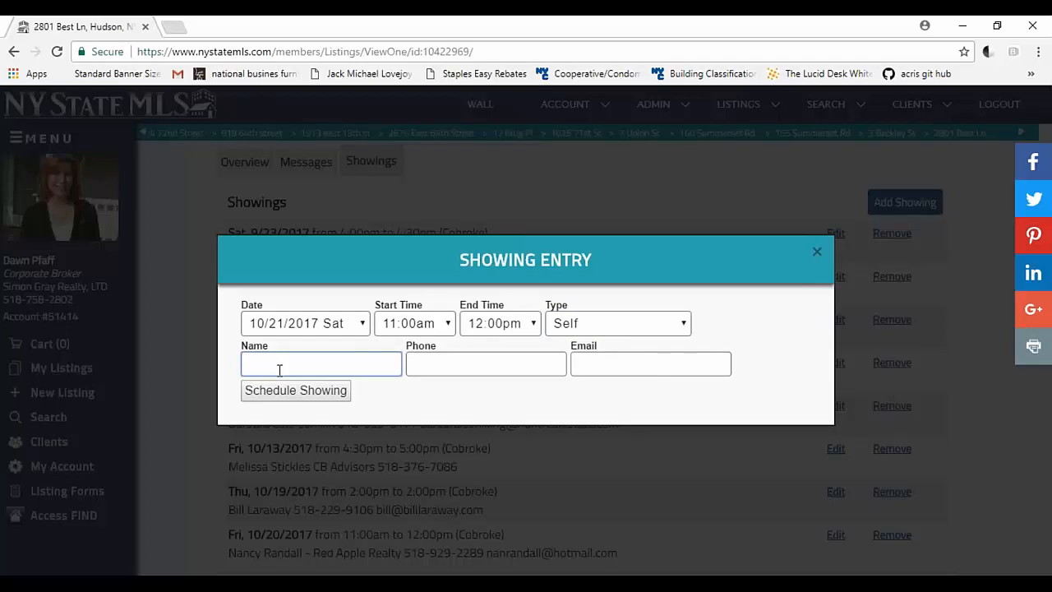
key("Tab")
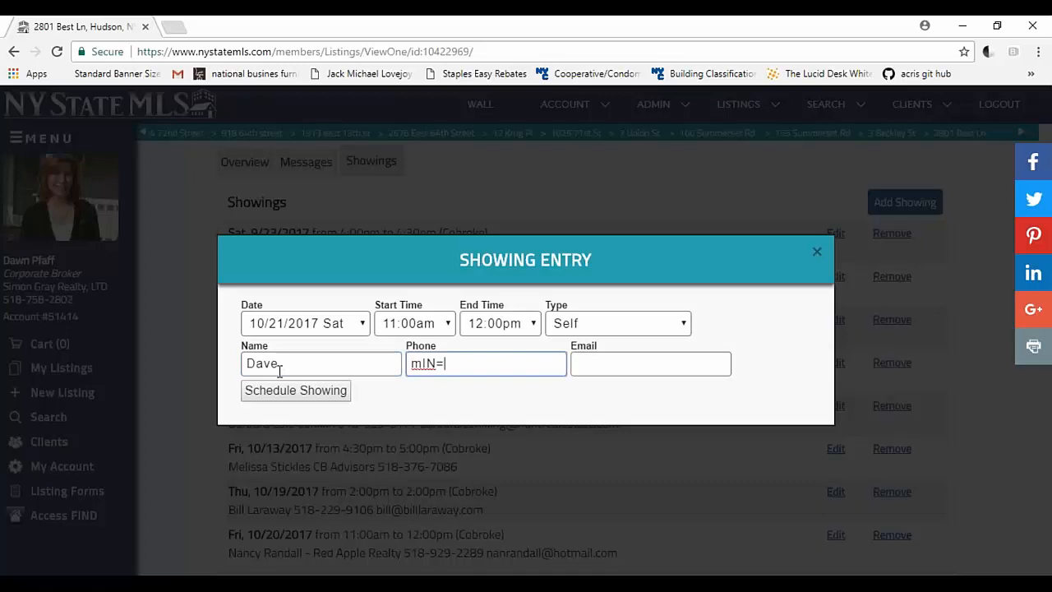
left_click(293, 363)
type("Mink")
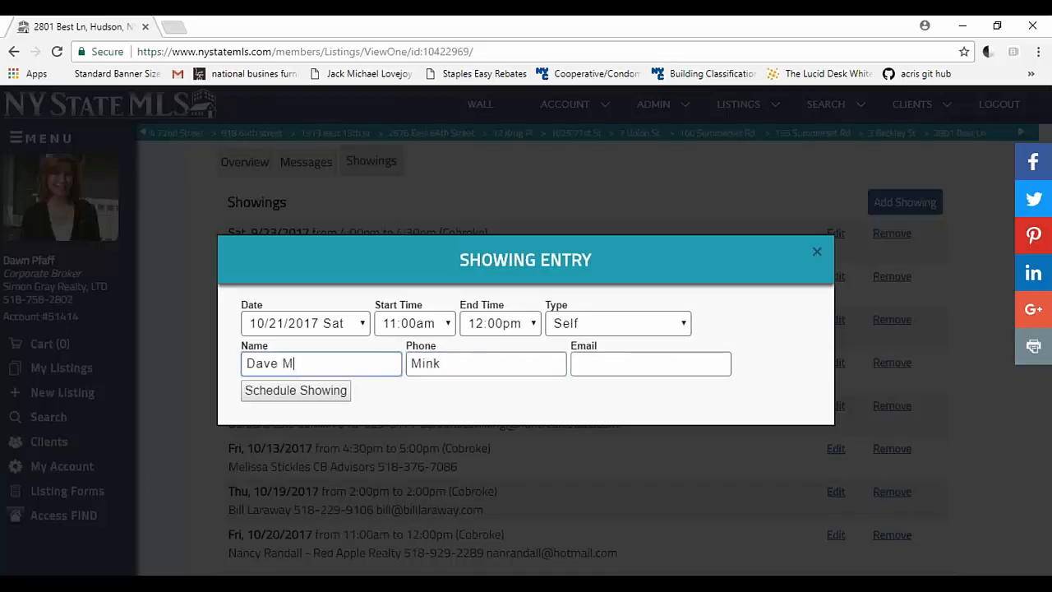
Step: Fill in the visitor's phone number and e-mail address, and schedule the showing
key("Tab")
key("BackSpace")
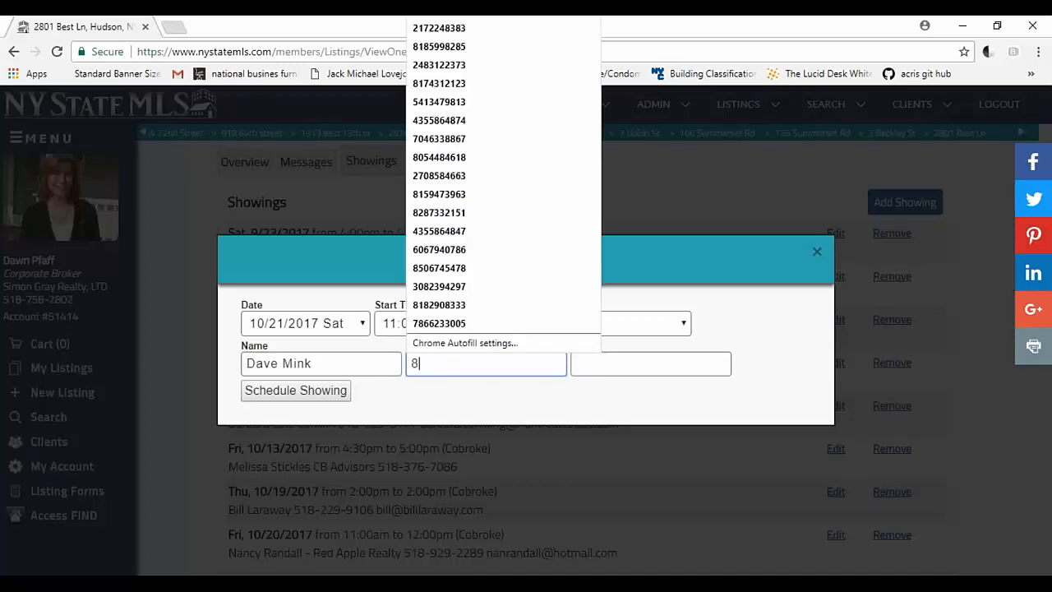
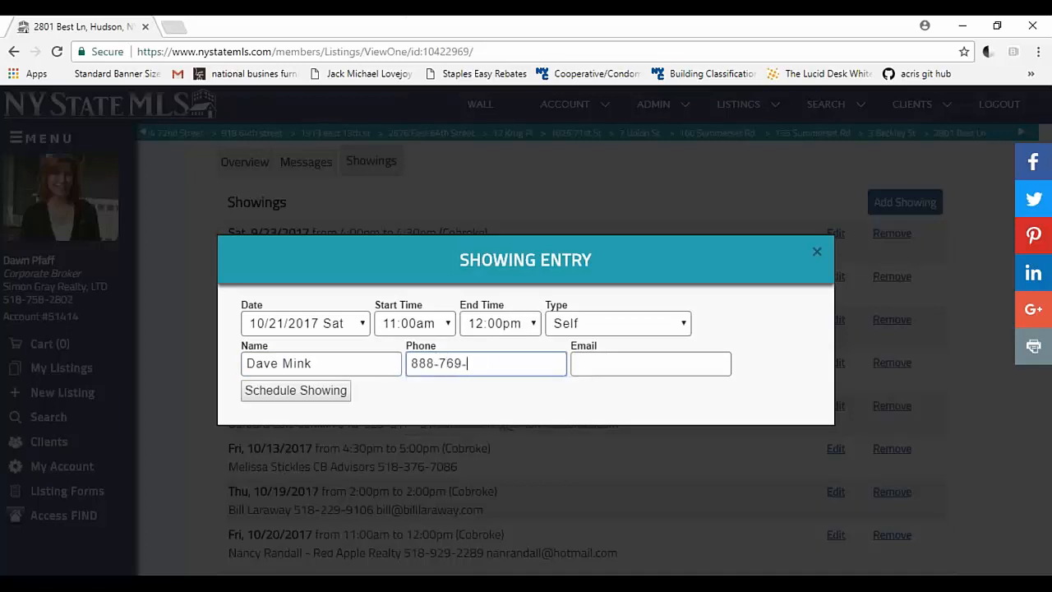
key("Tab")
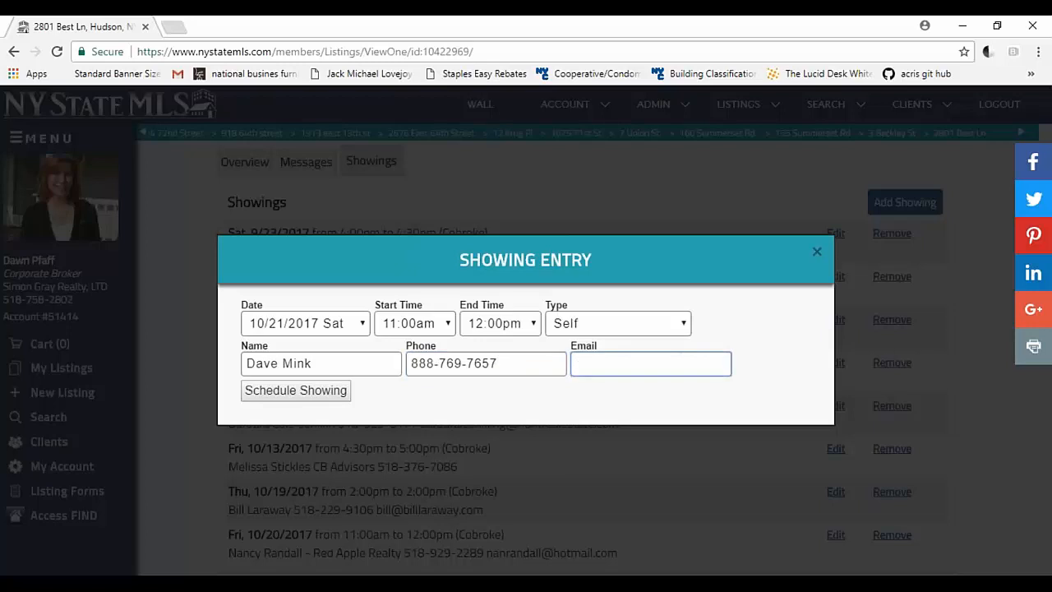
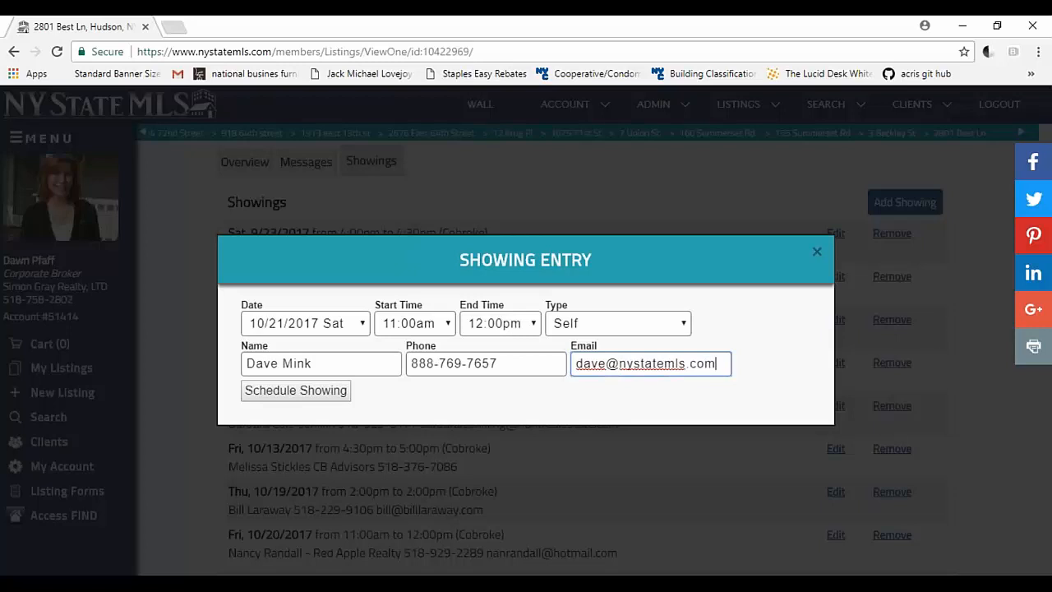
left_click(309, 393)
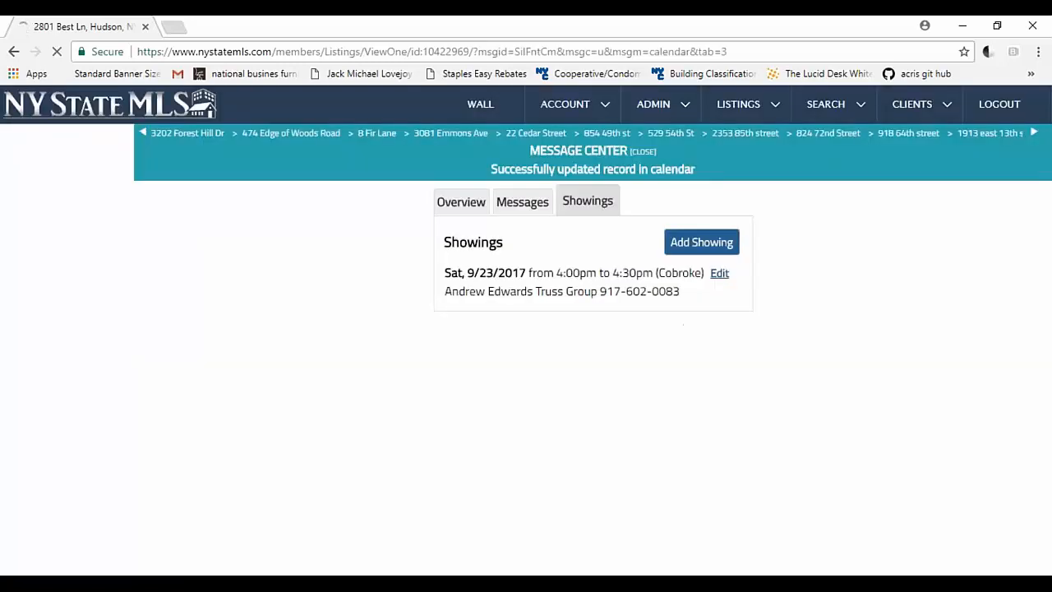
Step: Review the listing's scheduled showings, including their dates, times, types and contact details
scroll(437, 395, "down", 3)
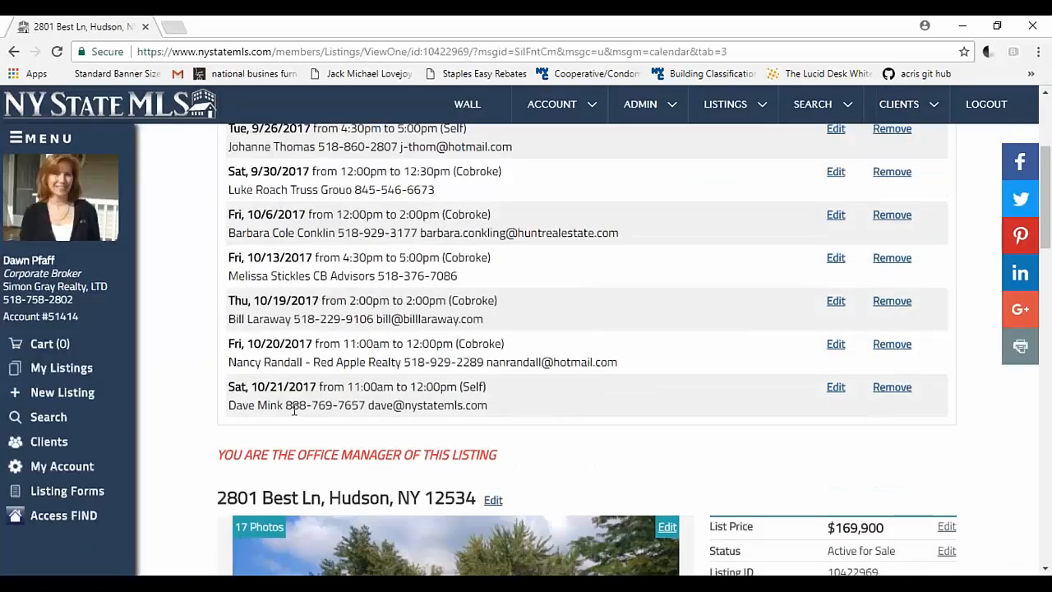
scroll(709, 354, "up", 3)
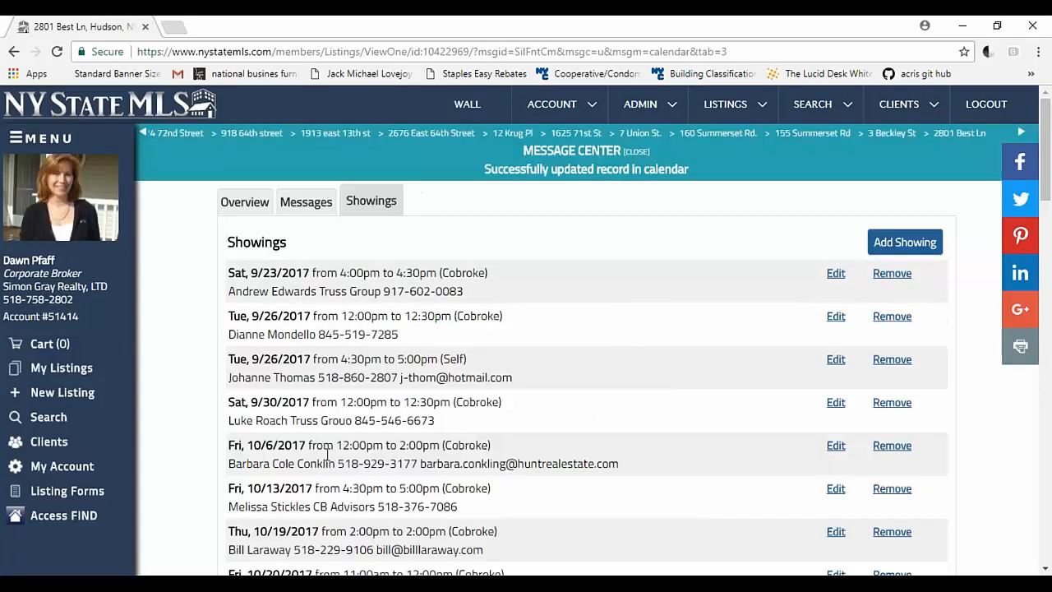
scroll(528, 444, "down", 3)
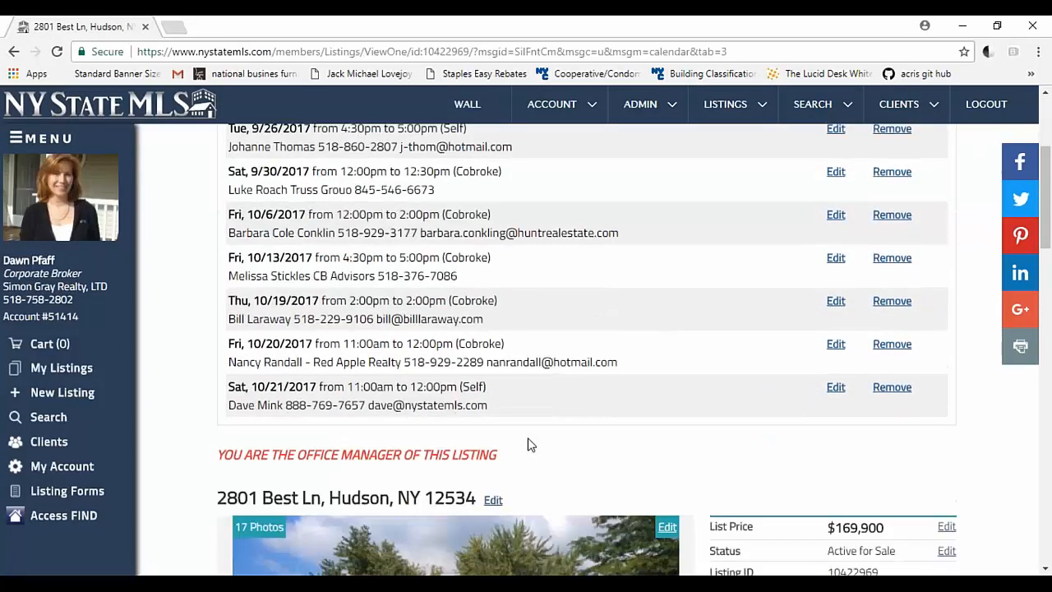
scroll(531, 444, "down", 15)
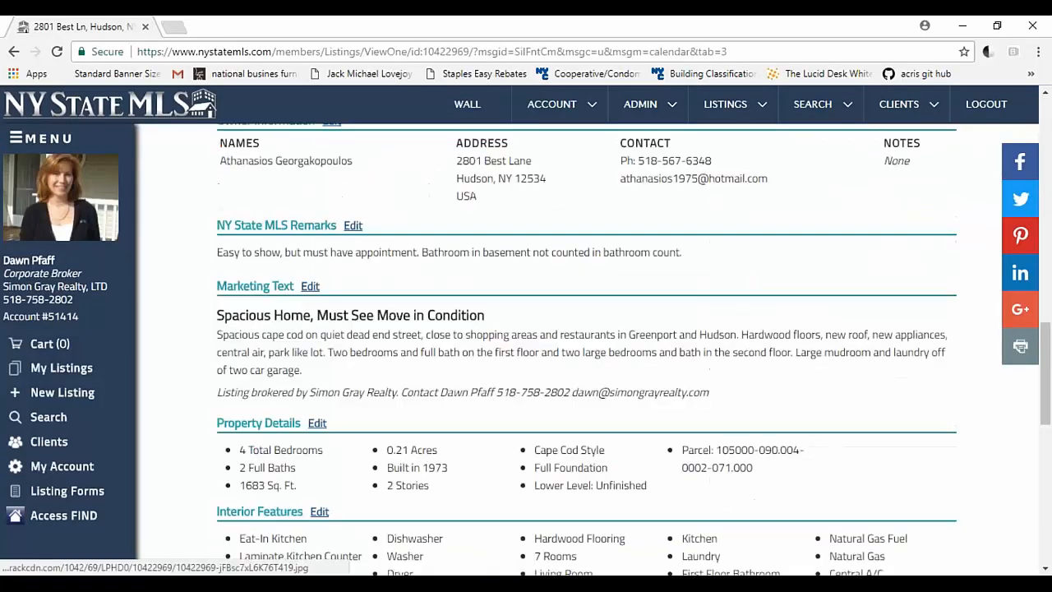
scroll(531, 444, "up", 7)
scroll(530, 444, "up", 6)
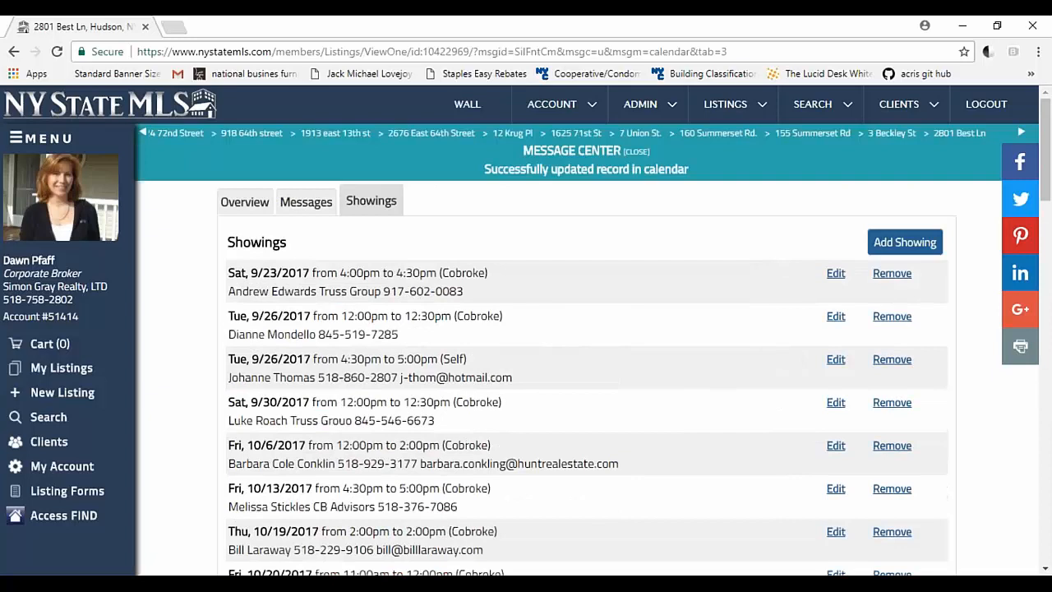
scroll(531, 444, "down", 1)
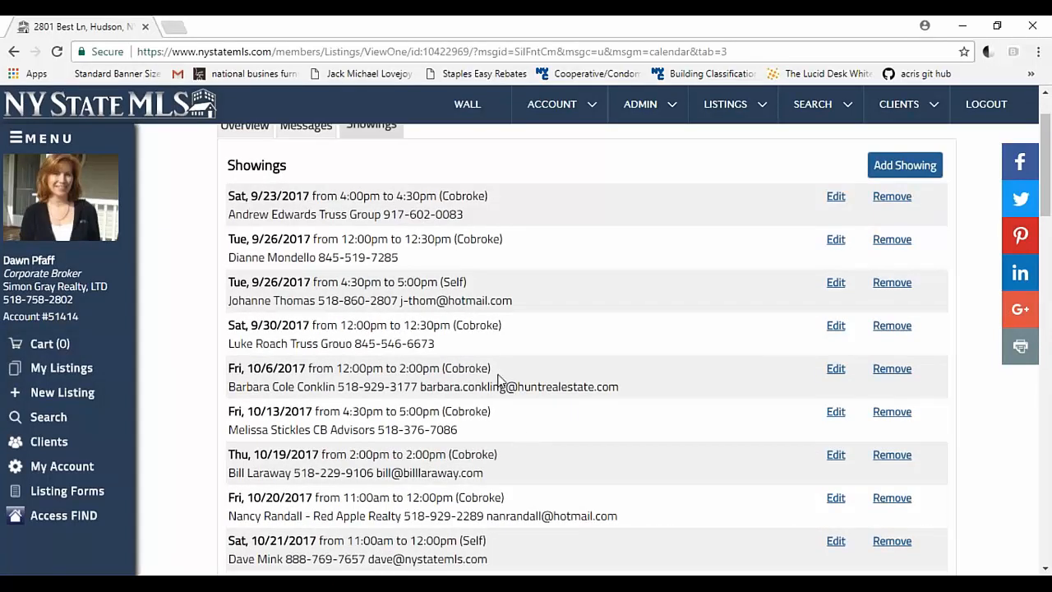
scroll(513, 305, "down", 5)
scroll(513, 306, "up", 5)
scroll(669, 399, "down", 3)
left_click_drag(906, 409, 231, 205)
left_click(650, 211)
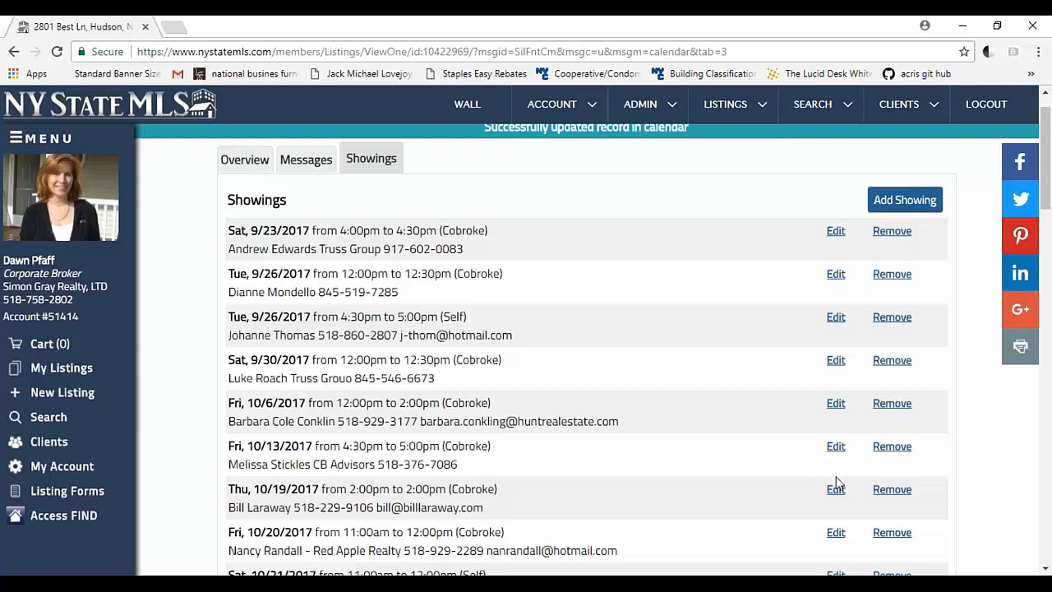
Step: Remove the 10/21/2017 11:00am showing from the listing and confirm the removal
scroll(831, 479, "down", 4)
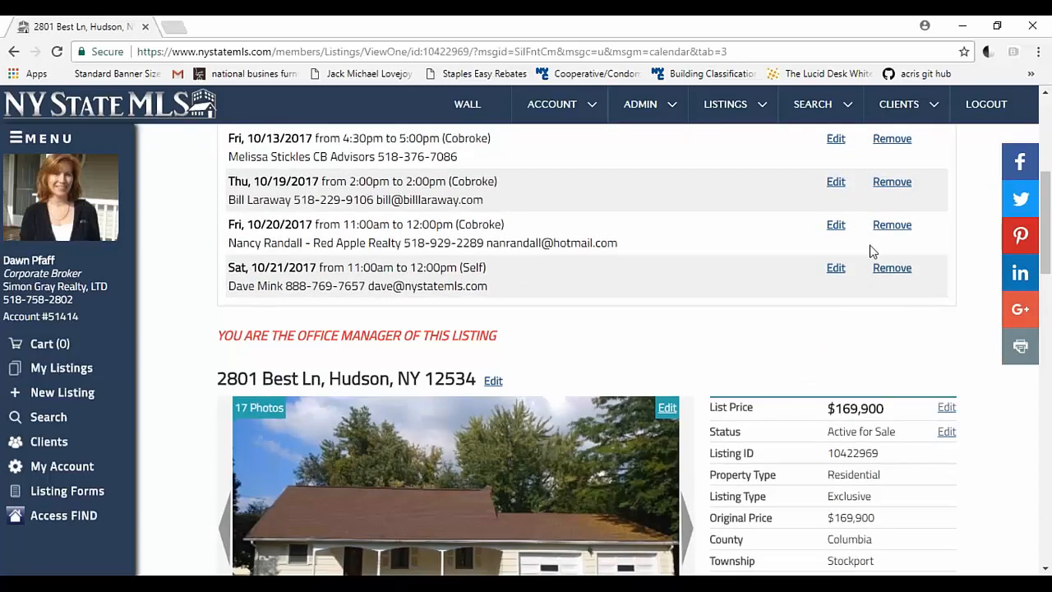
left_click(895, 269)
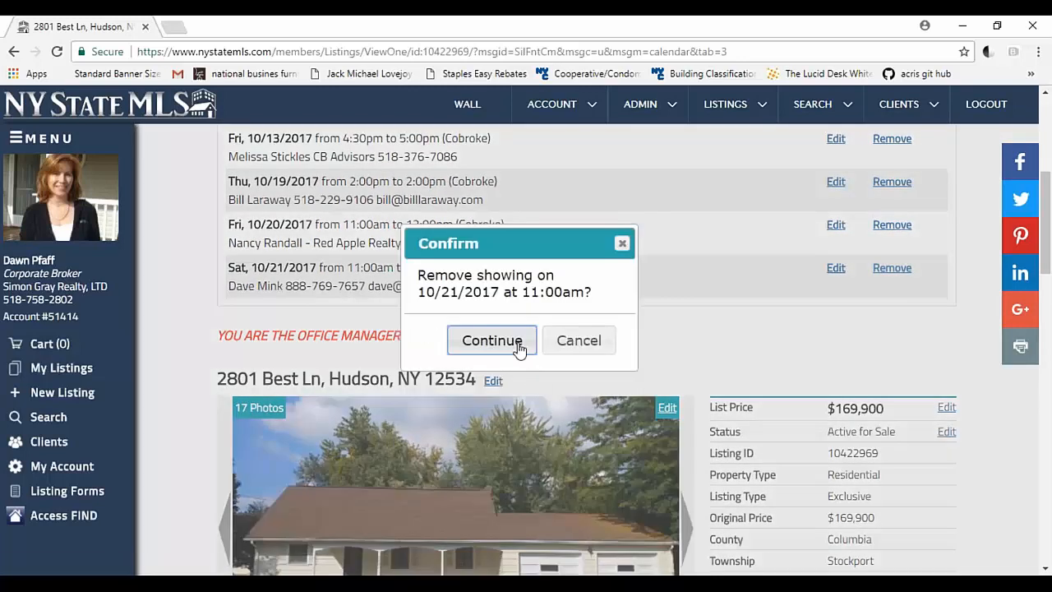
left_click(492, 341)
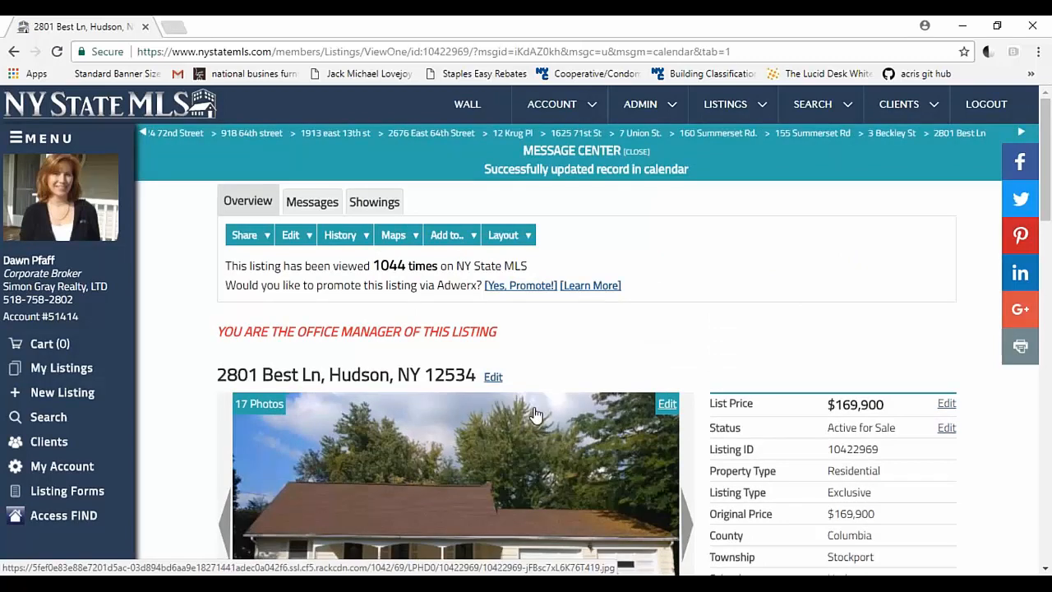
Step: Open the email form for sharing the Hudson, NY listing from its overview
scroll(534, 413, "down", 3)
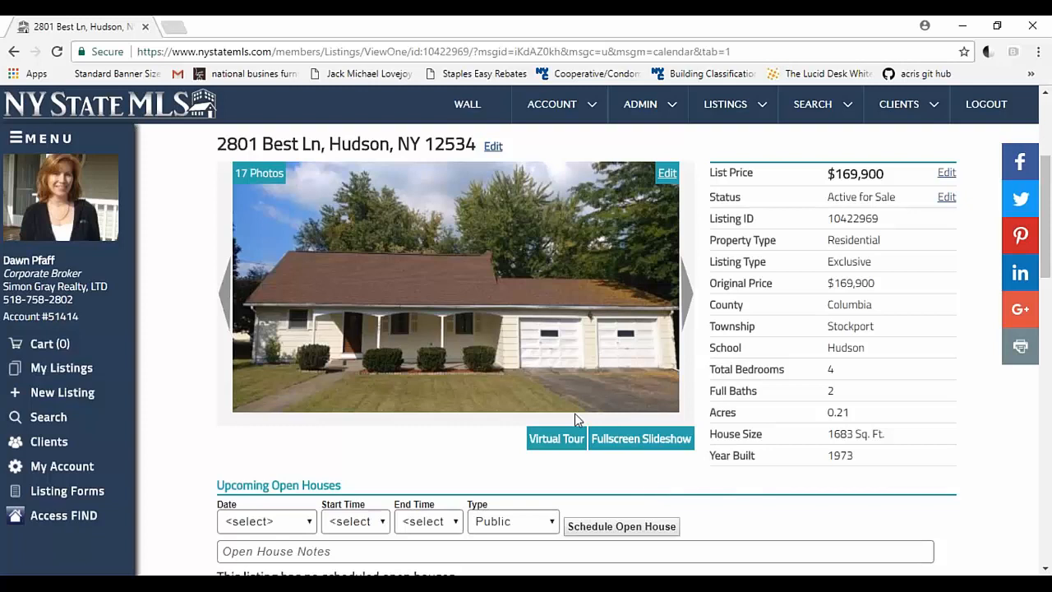
scroll(576, 414, "up", 3)
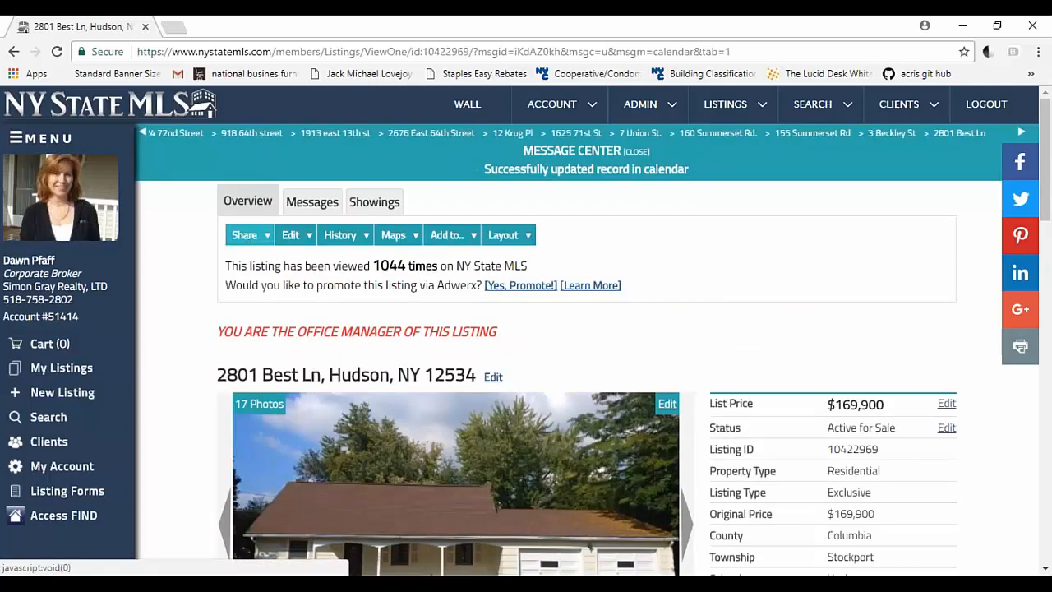
left_click(250, 244)
left_click(241, 273)
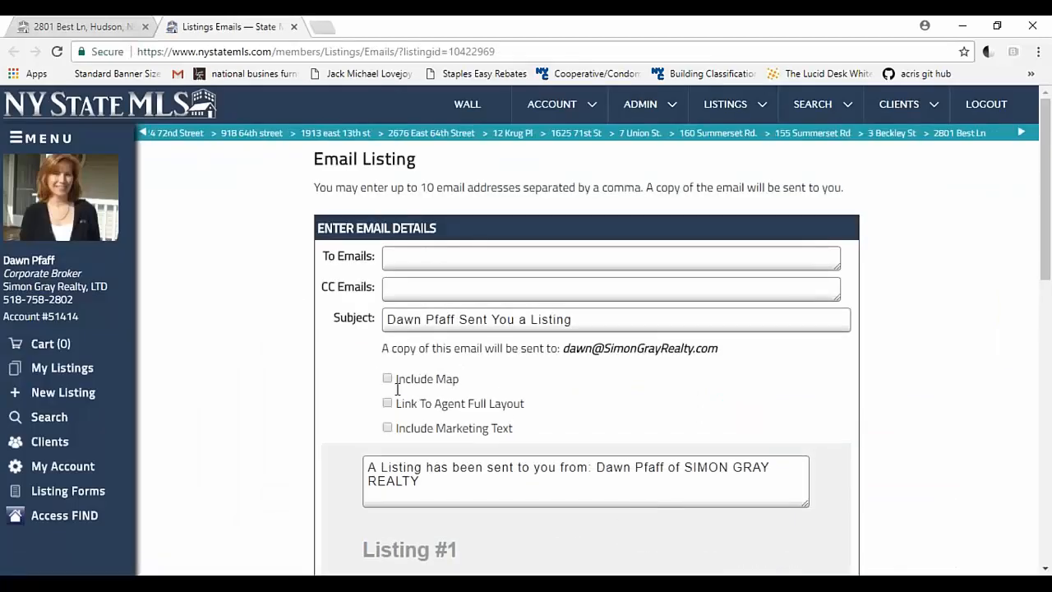
Step: Try the Include Map, Link To Agent Full Layout and Include Marketing Text options in the listing email, and clear all three
left_click(387, 380)
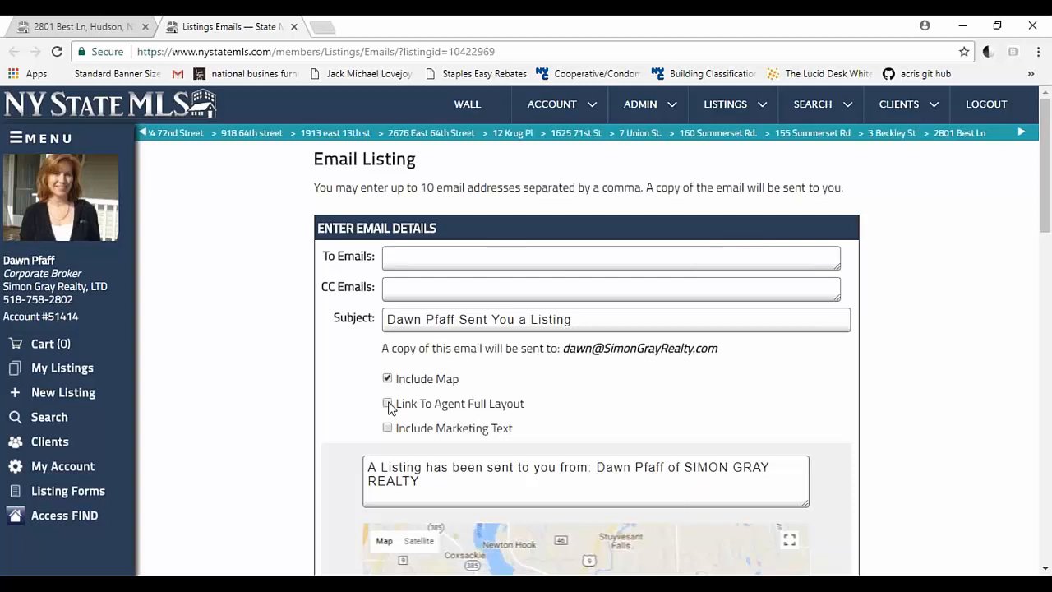
left_click(388, 405)
scroll(414, 387, "down", 2)
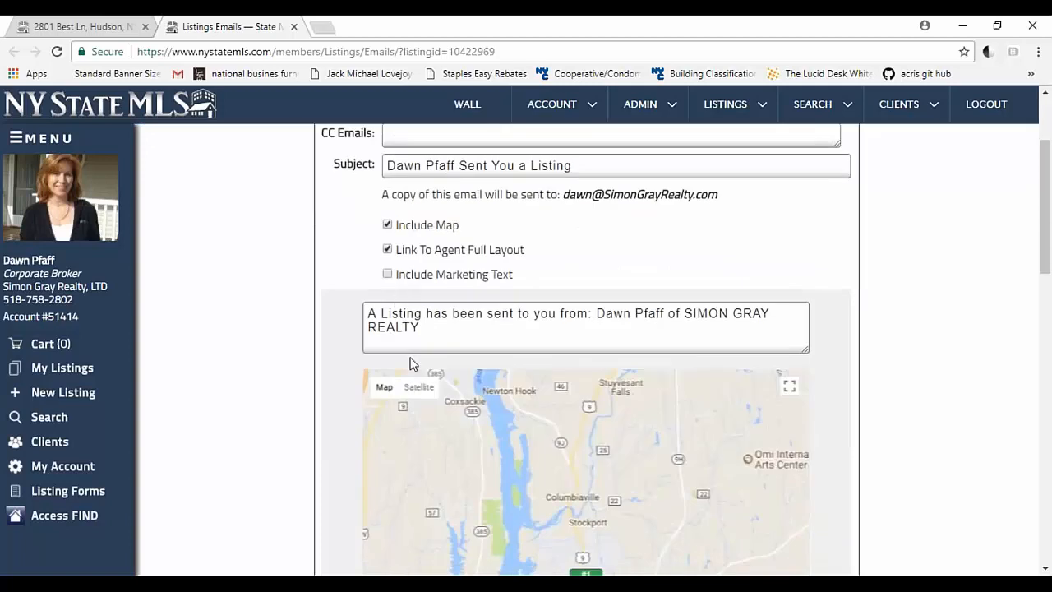
left_click(388, 275)
left_click(388, 249)
left_click(389, 227)
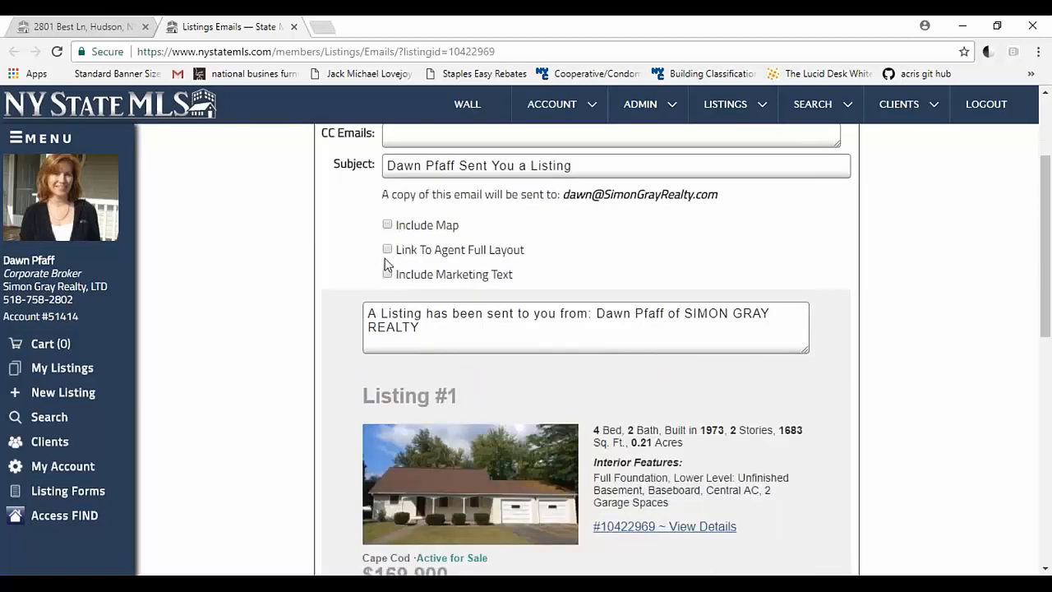
Step: Include the map, agent full layout link and marketing text in the listing email, and check its preview
left_click(388, 225)
left_click(387, 250)
left_click(387, 274)
scroll(418, 351, "down", 1)
scroll(687, 372, "down", 6)
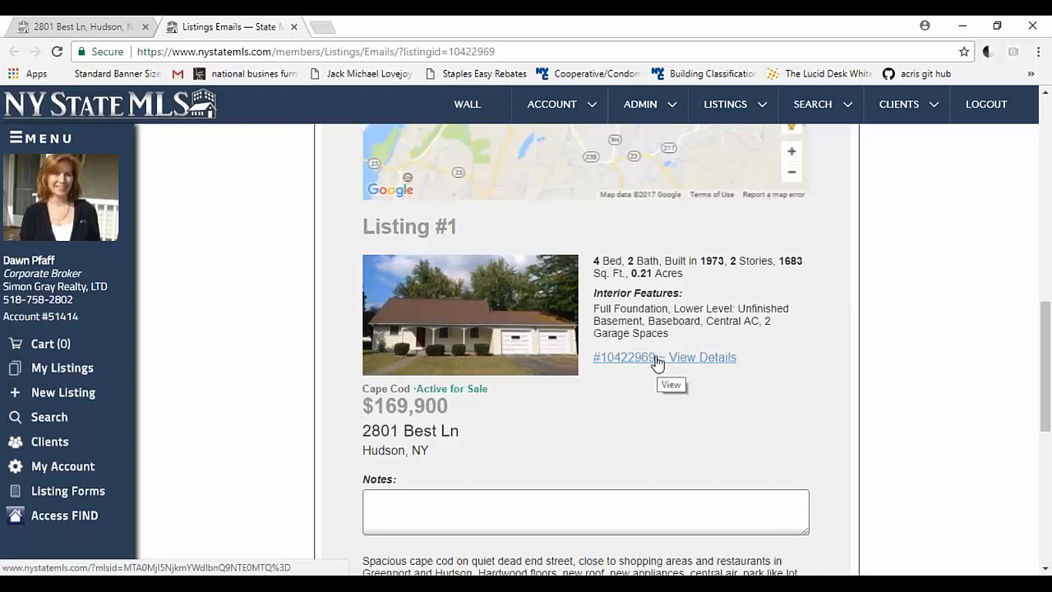
scroll(658, 368, "up", 5)
scroll(528, 343, "up", 2)
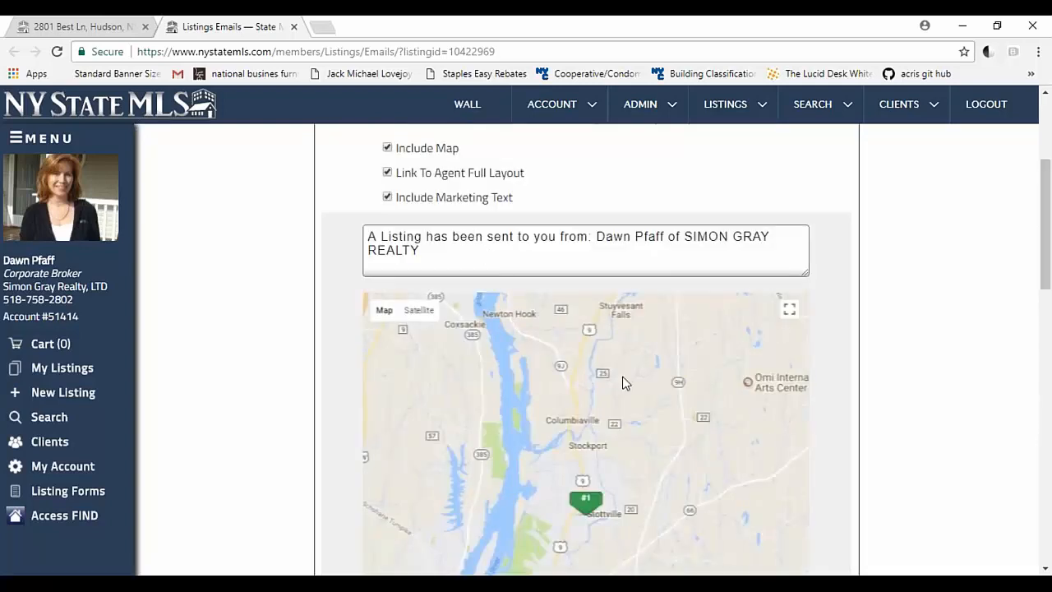
Step: Review the listing email's notes, marketing text, agent details and disclaimer, and close the email form
scroll(622, 381, "down", 6)
scroll(610, 411, "down", 3)
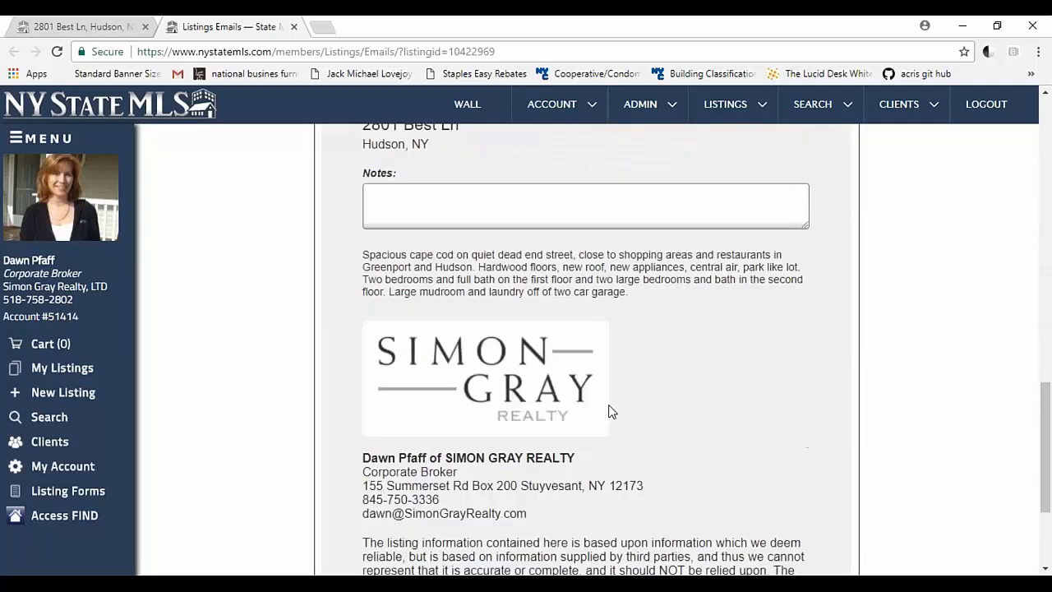
scroll(610, 412, "down", 3)
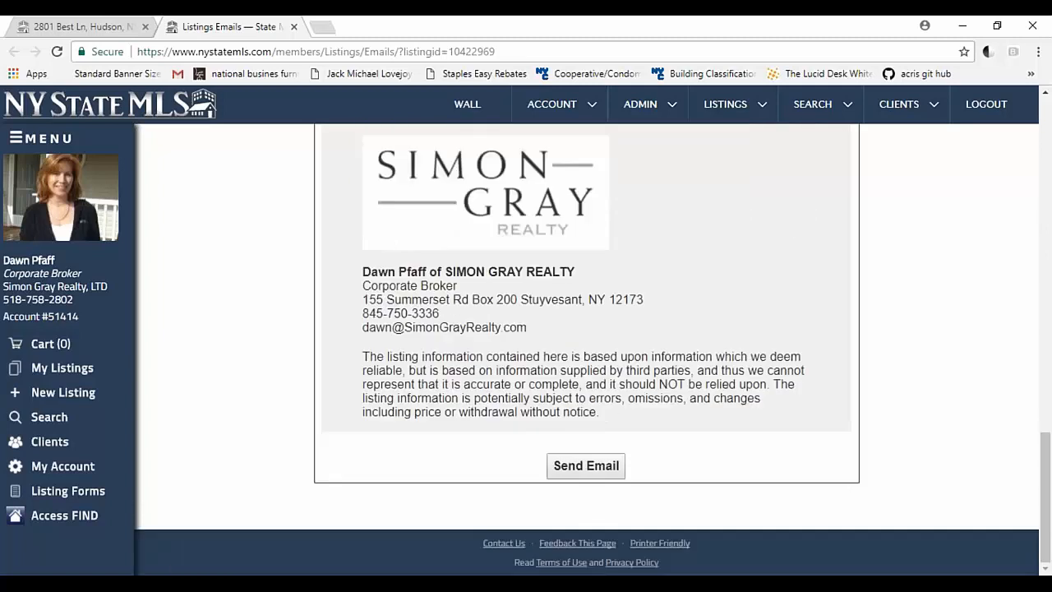
scroll(600, 403, "up", 15)
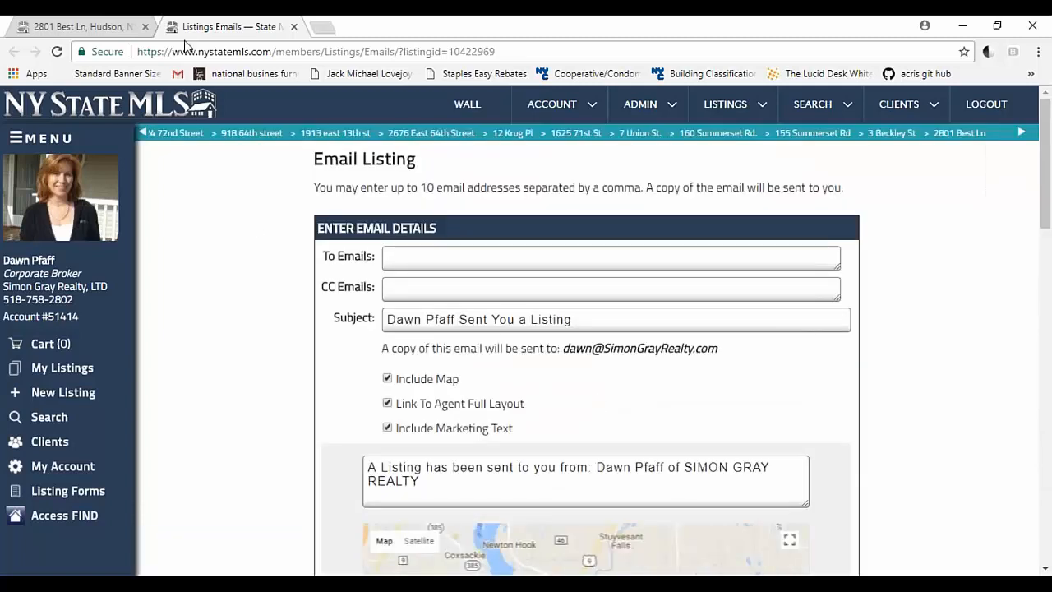
left_click(293, 27)
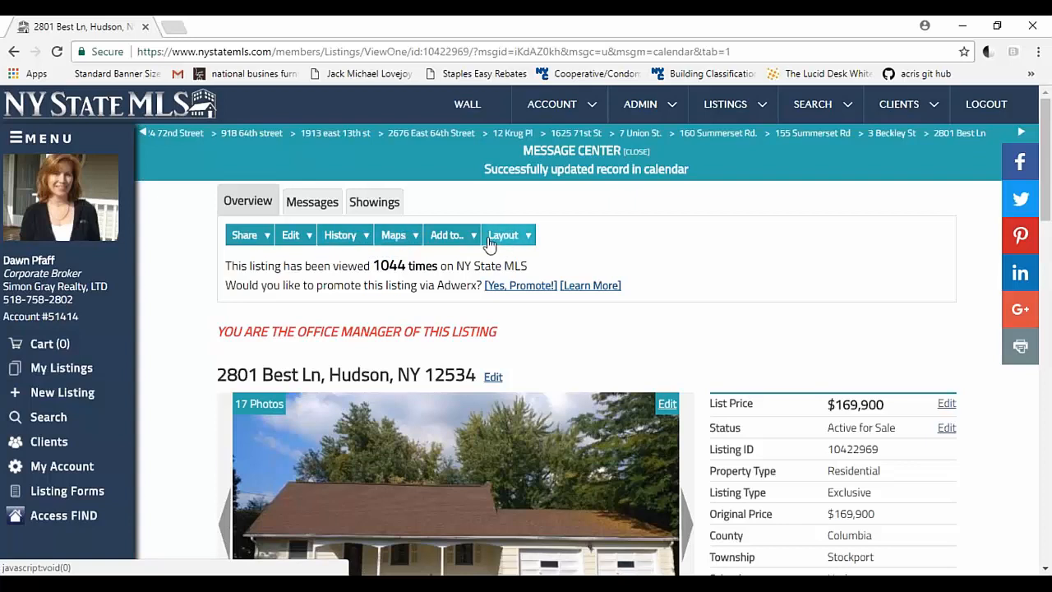
Step: Add the Hudson, NY listing to a new CMA titled "Best Lane" and save it
mouse_move(463, 245)
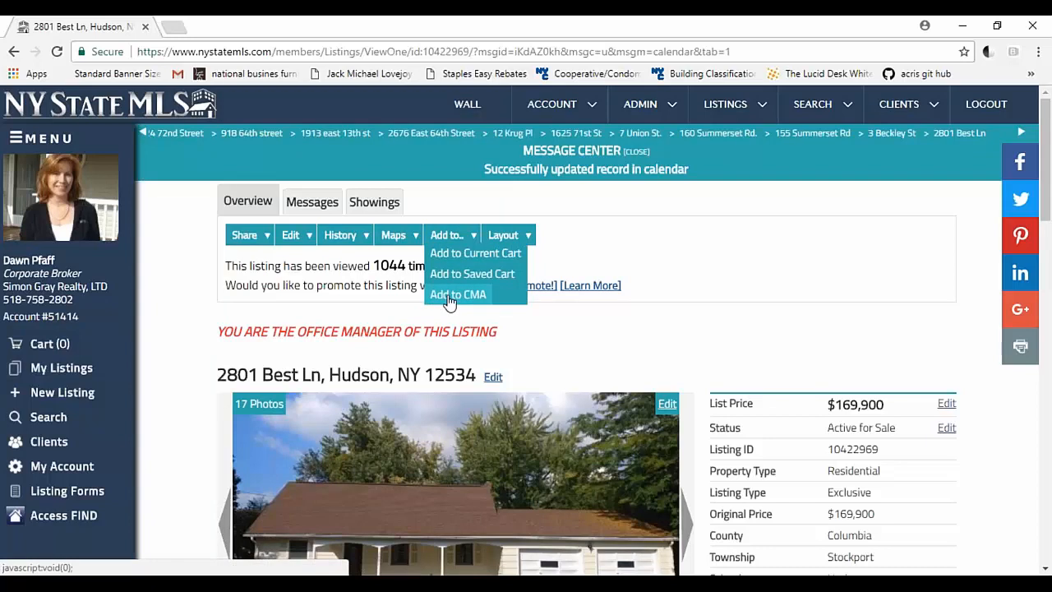
left_click(450, 298)
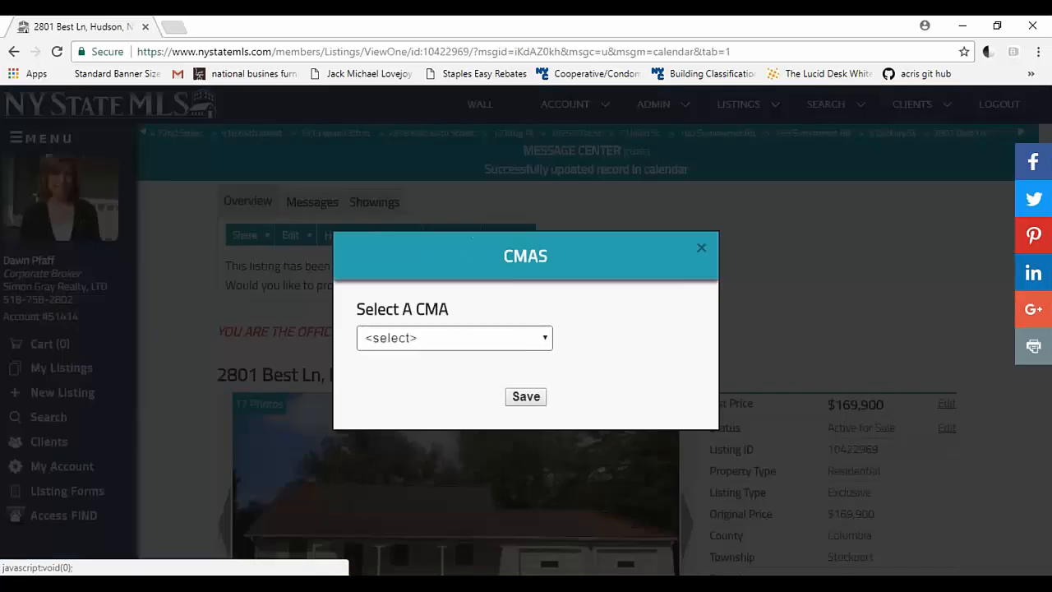
left_click(547, 341)
left_click(514, 67)
left_click(477, 359)
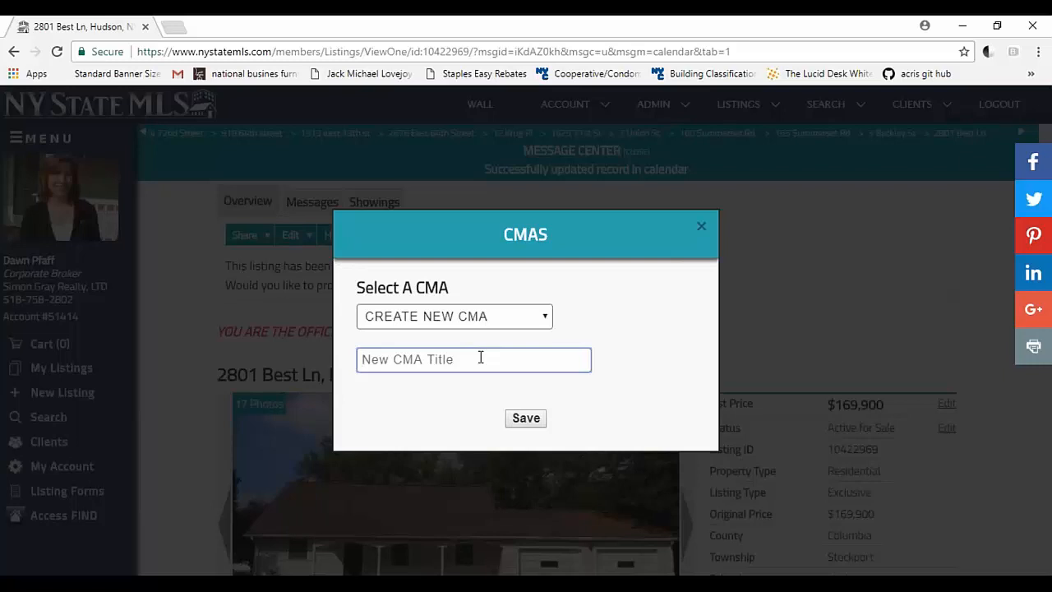
type("Best Lane")
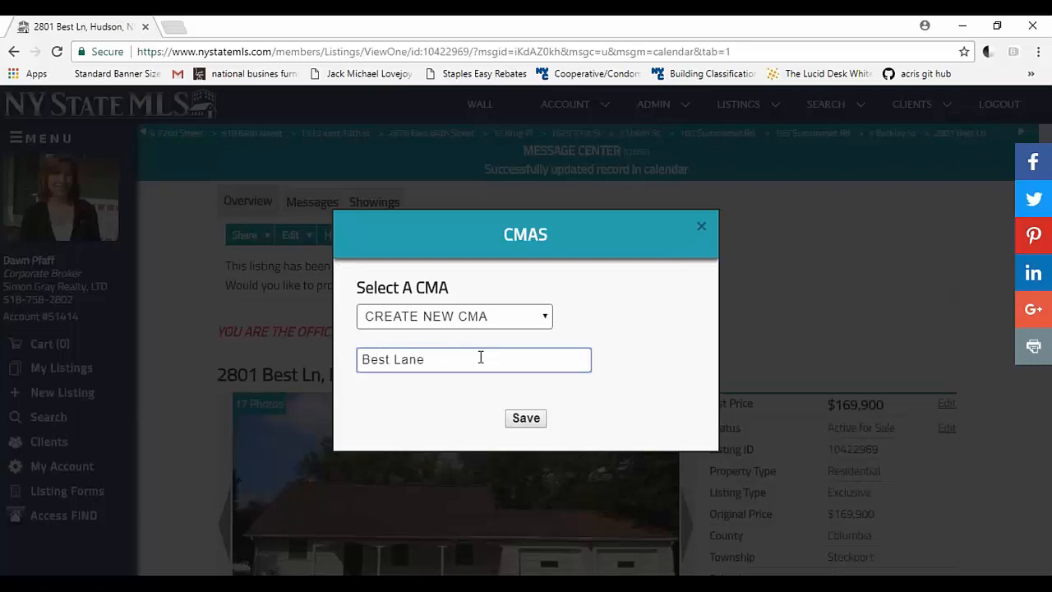
left_click(534, 422)
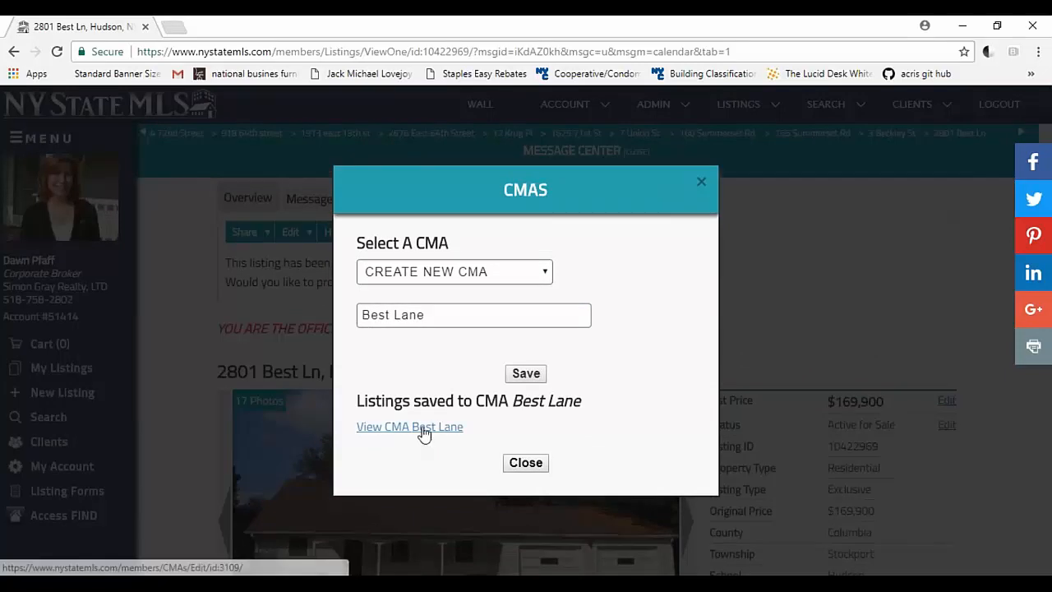
Step: Open the Best Lane CMA and look over its comp details, adjustment fields and notes area
left_click(422, 429)
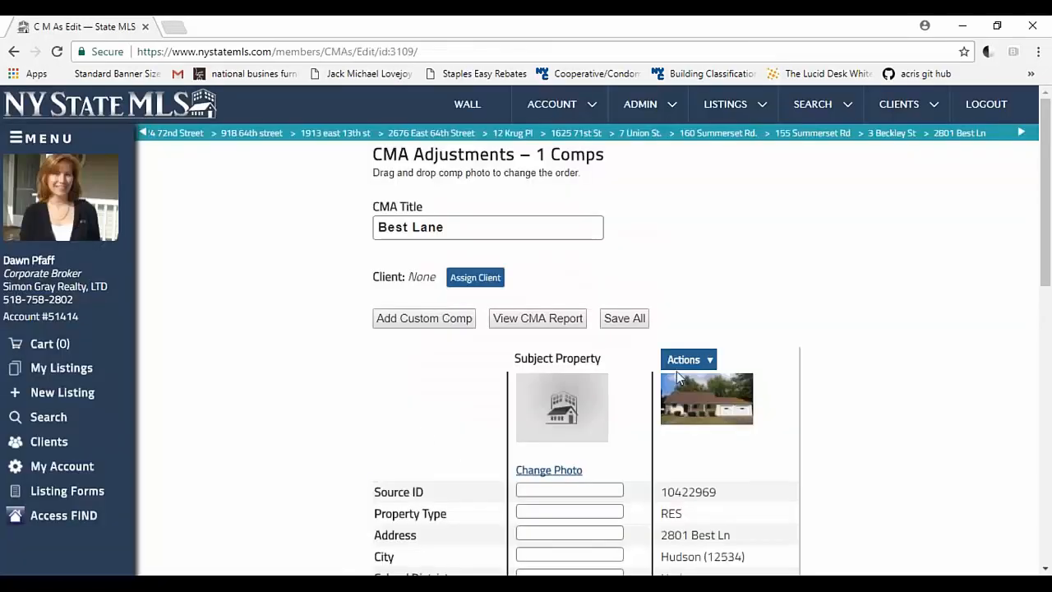
scroll(639, 385, "down", 3)
scroll(639, 385, "up", 1)
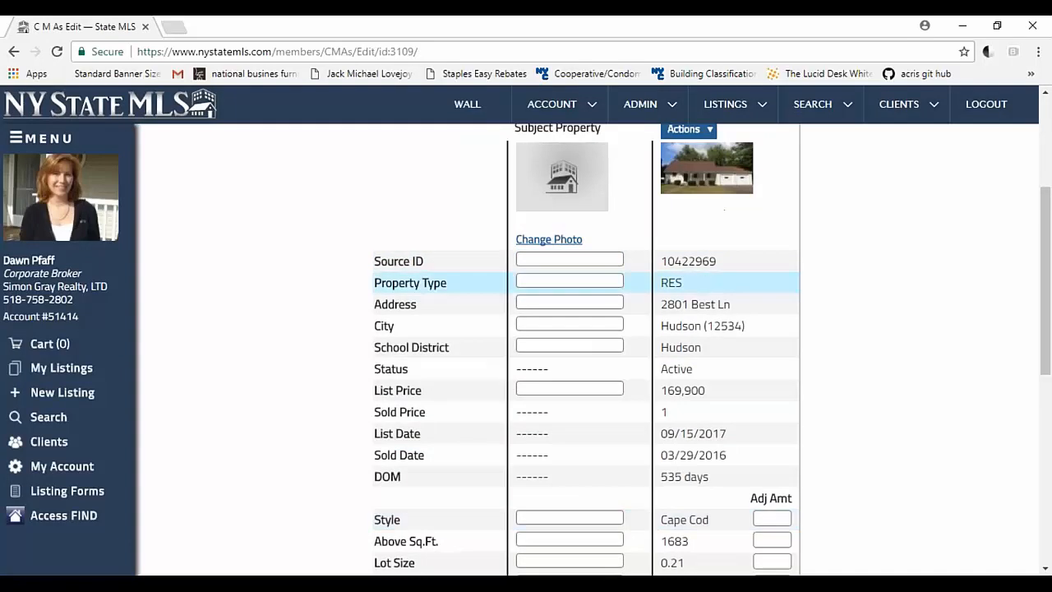
scroll(732, 288, "down", 5)
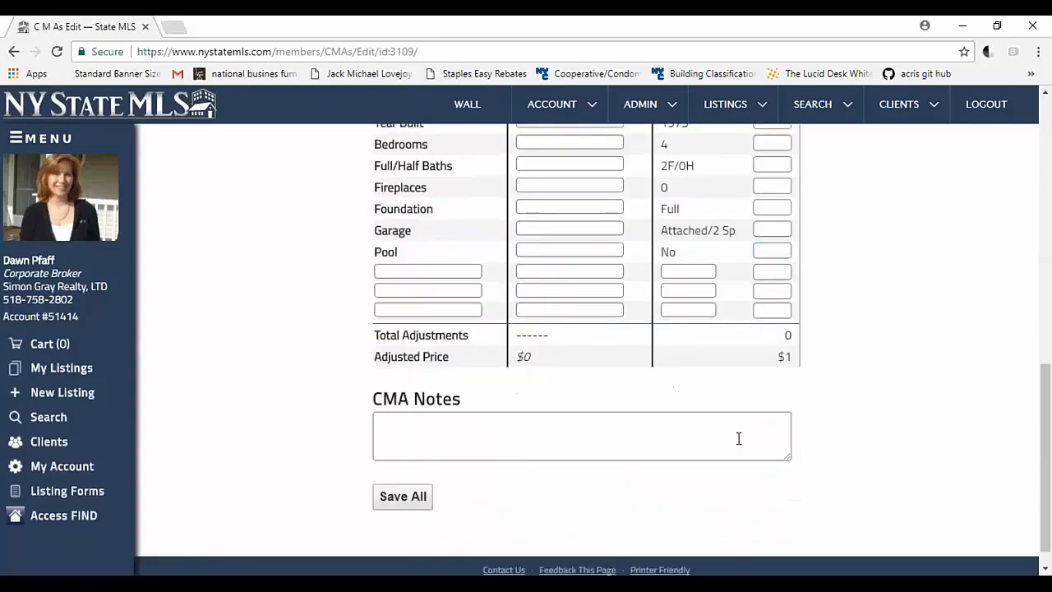
scroll(737, 439, "up", 8)
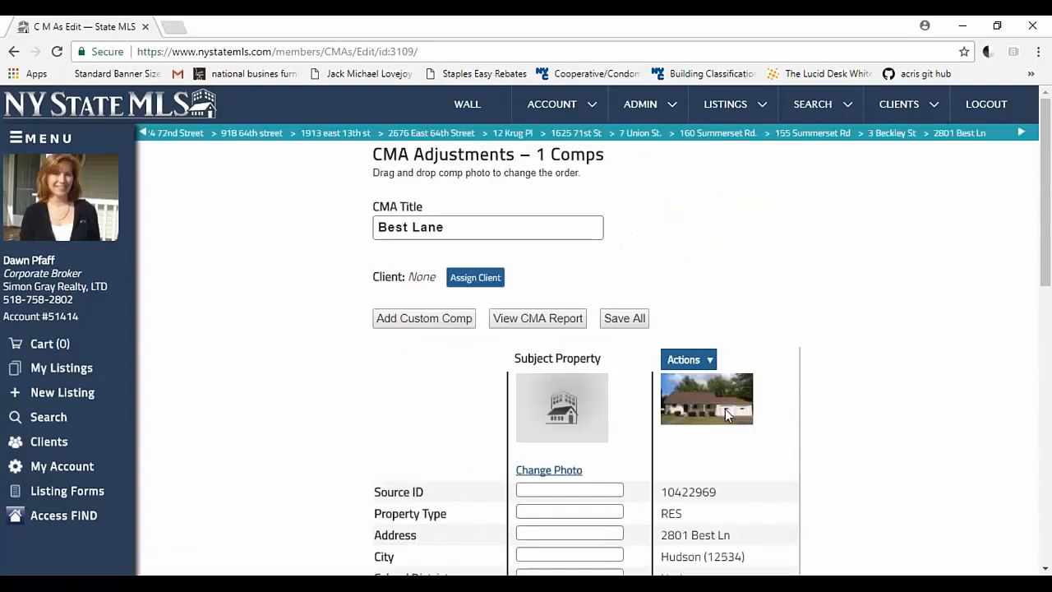
Step: Make the comp the subject property of the Best Lane CMA, confirm the overwrite, and check the CMA form
left_click(695, 360)
left_click(698, 380)
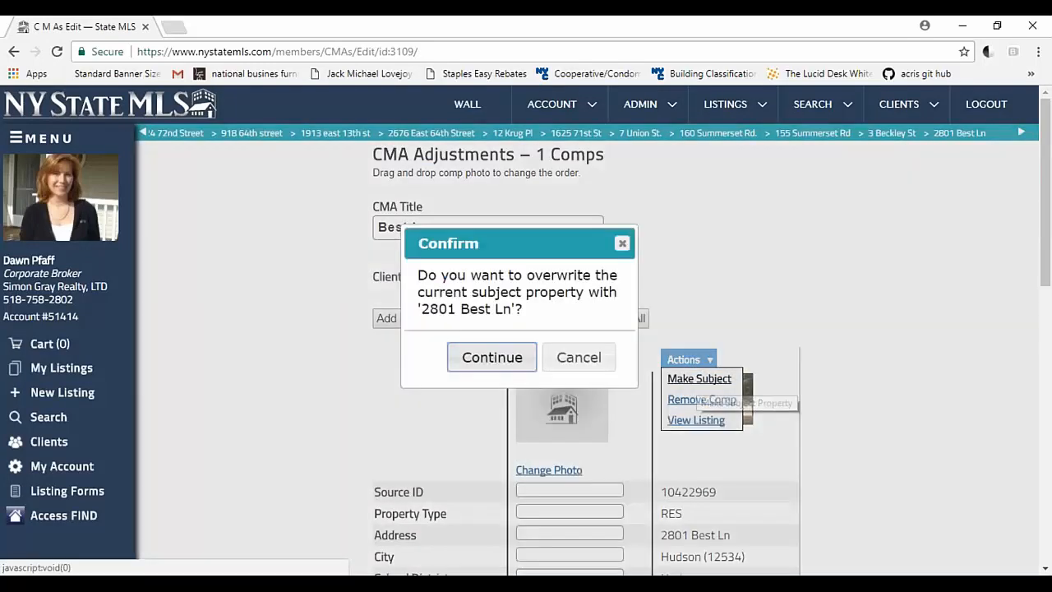
left_click(492, 357)
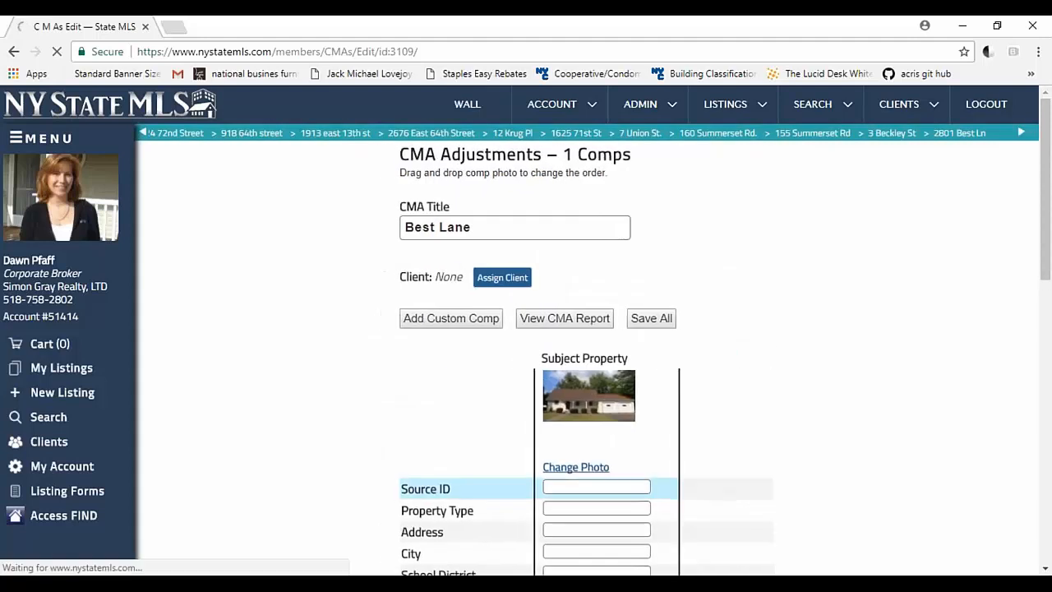
scroll(596, 442, "down", 9)
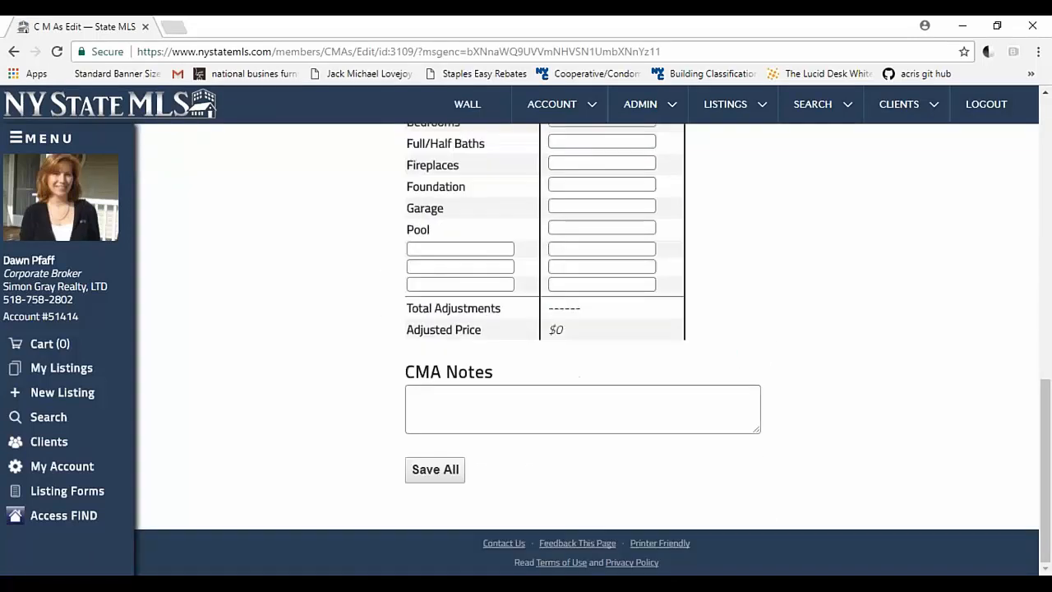
scroll(596, 442, "up", 7)
scroll(596, 443, "up", 3)
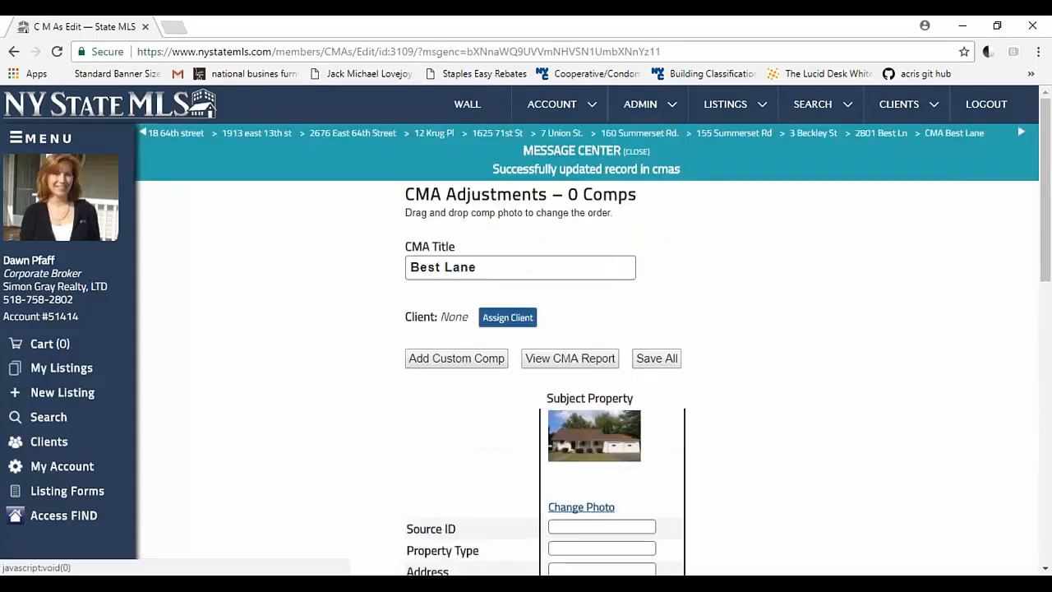
Step: Return to the member wall, look over the listing and search options, and open Find
left_click(475, 109)
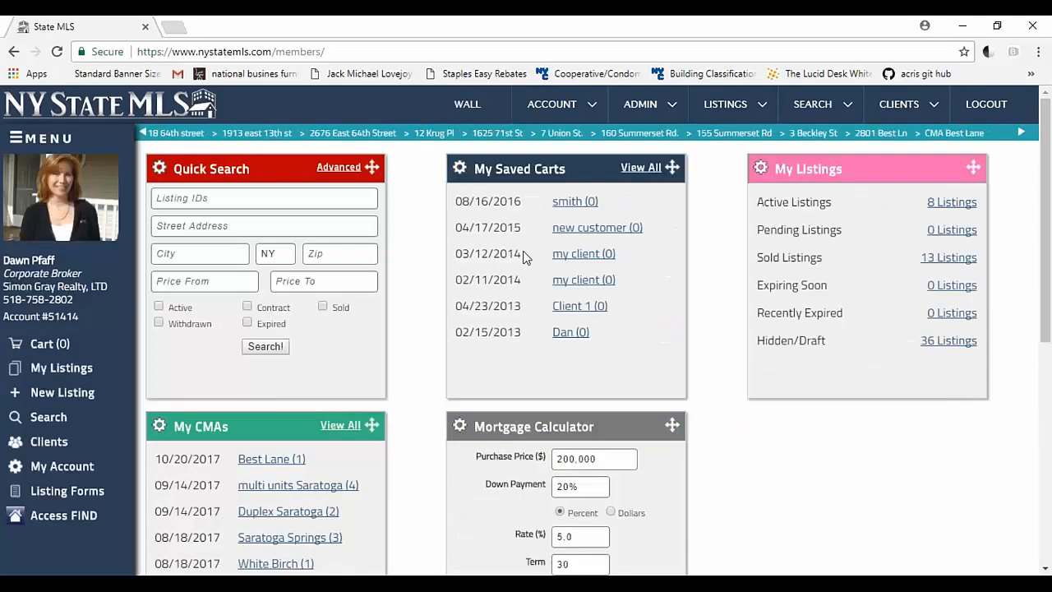
mouse_move(765, 108)
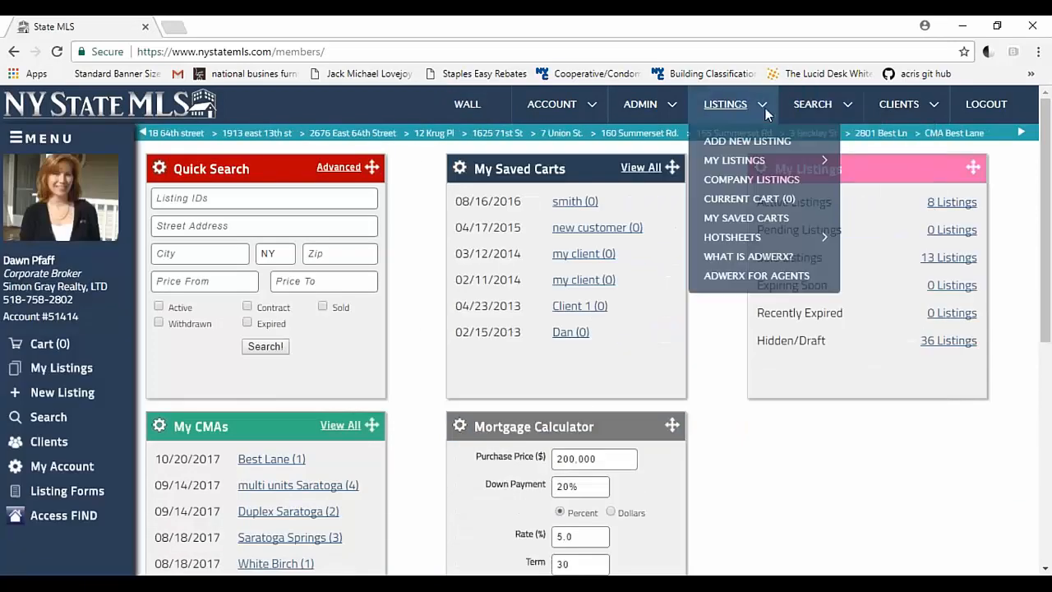
mouse_move(835, 103)
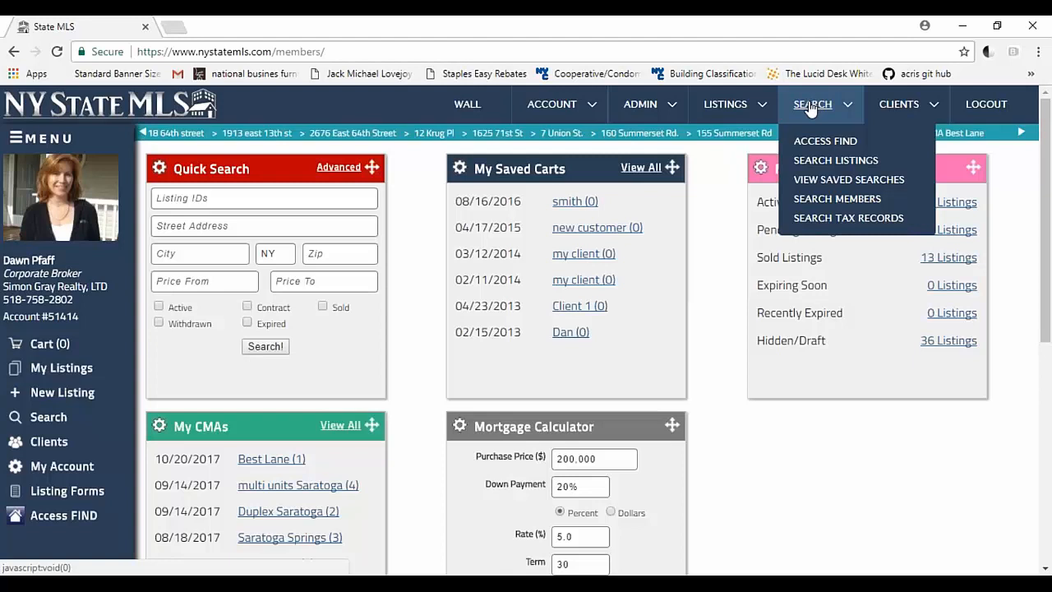
left_click(39, 519)
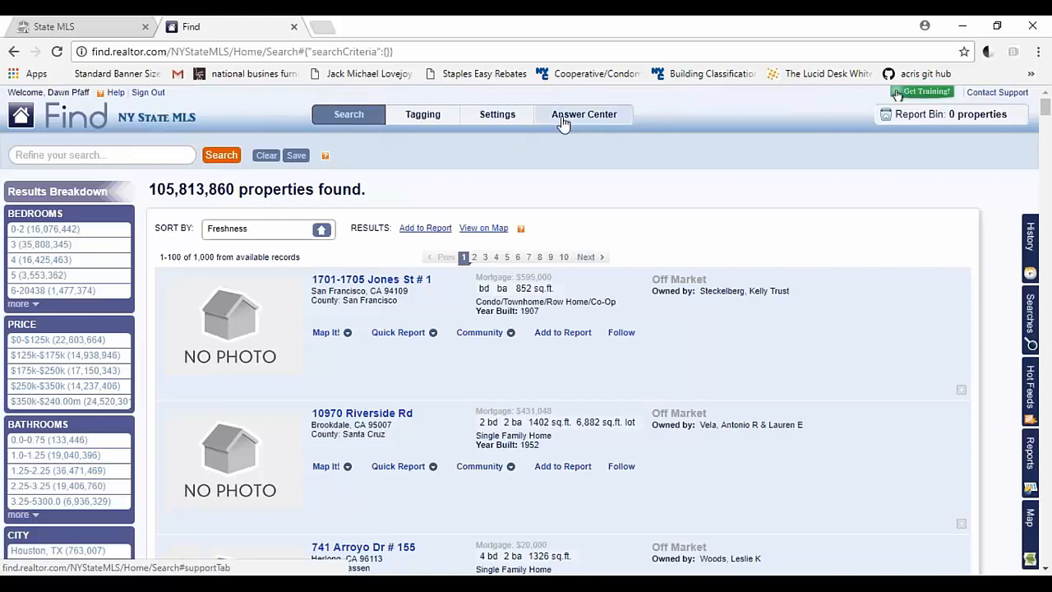
Step: Examine the agent profile settings in Find, including the contact details and the profile preview
left_click(487, 117)
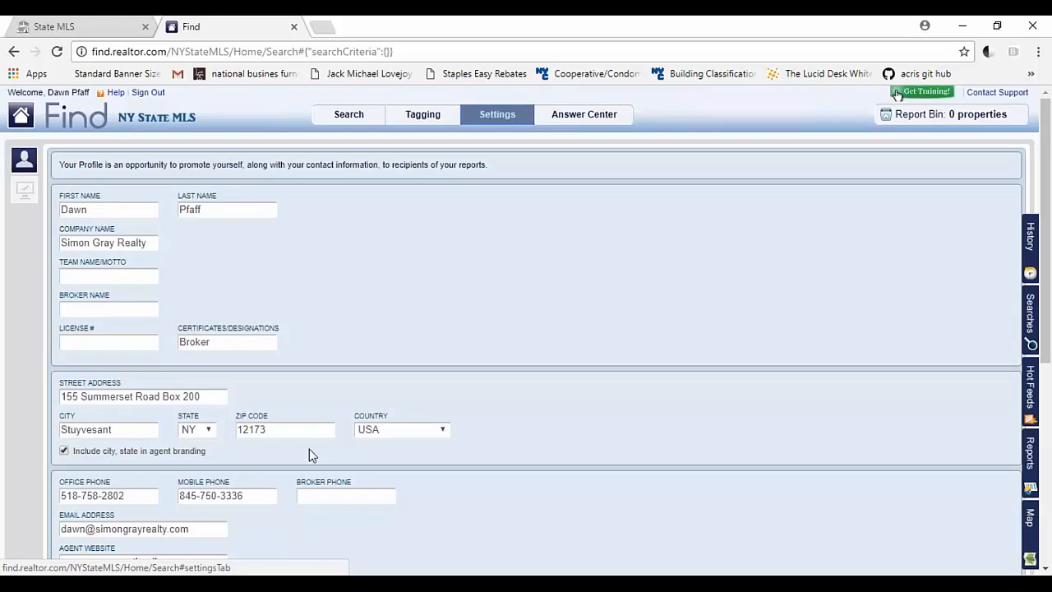
scroll(309, 449, "down", 4)
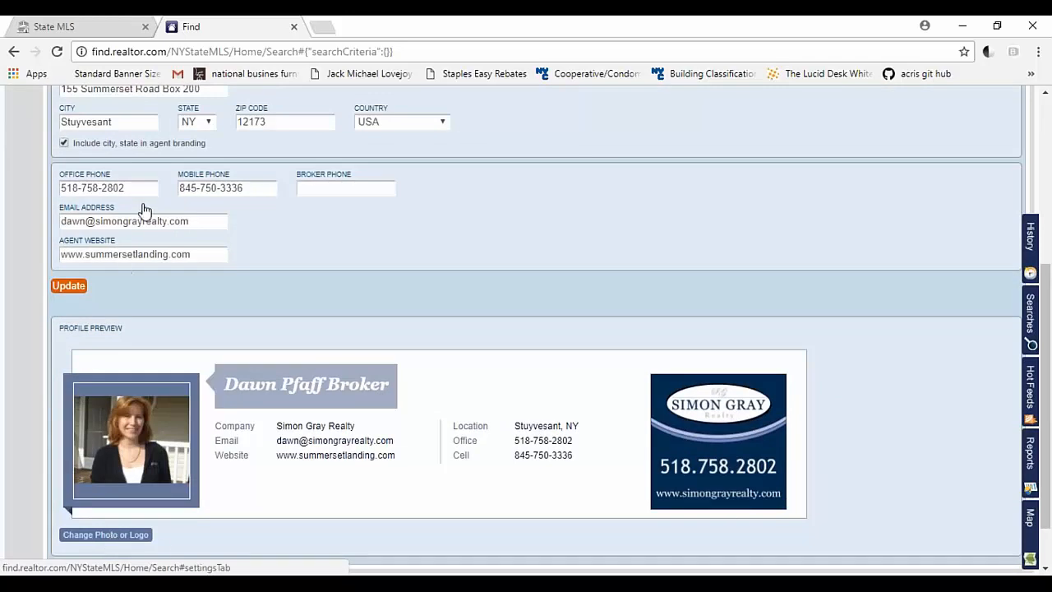
scroll(144, 203, "up", 4)
Step: Return to the property search in Find and add the first three results to the report
left_click(354, 121)
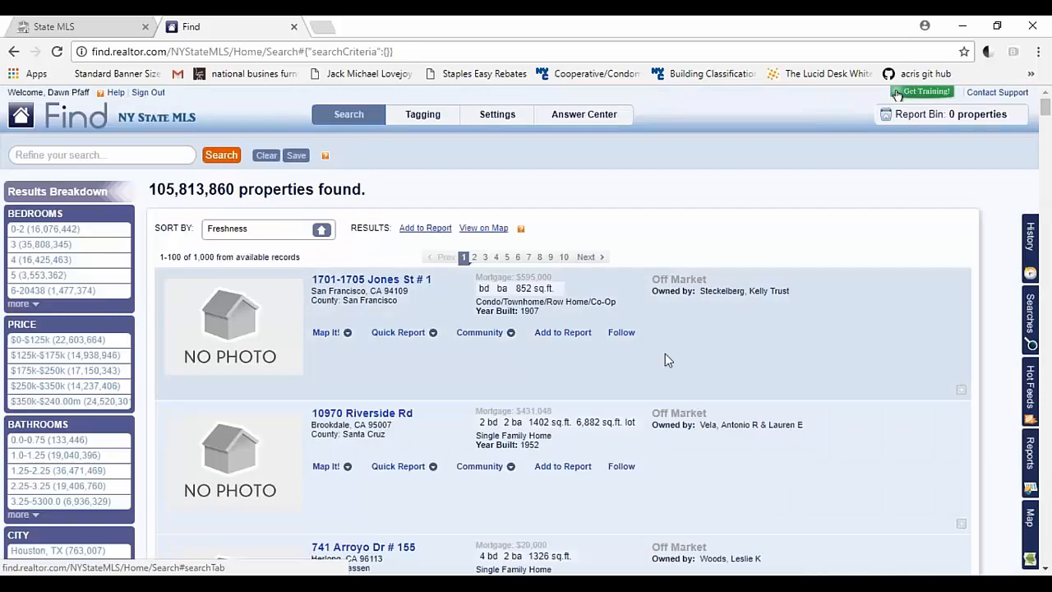
left_click(580, 334)
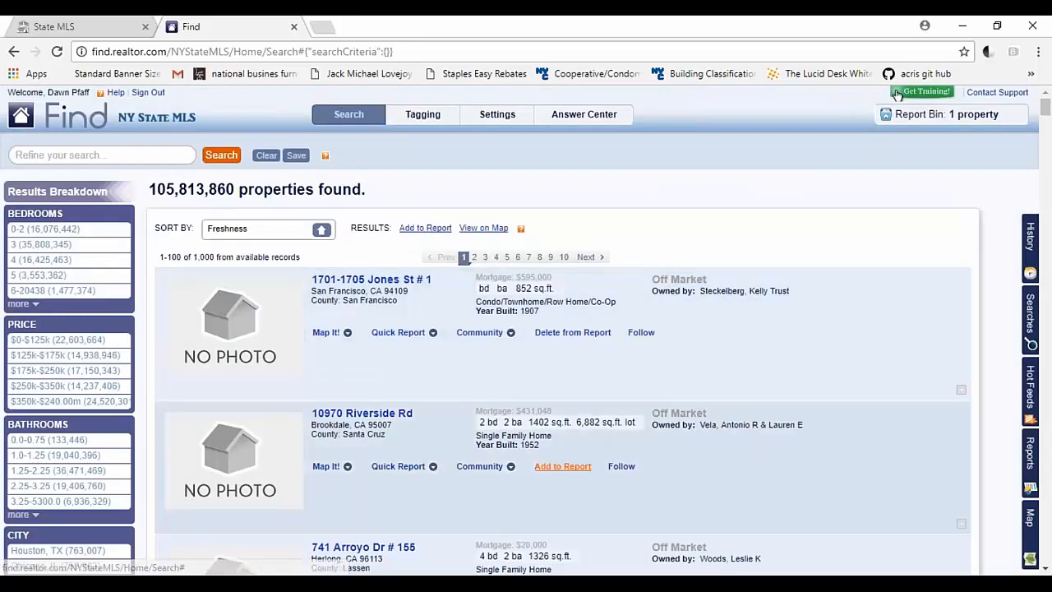
left_click(575, 473)
scroll(576, 428, "down", 3)
left_click(578, 369)
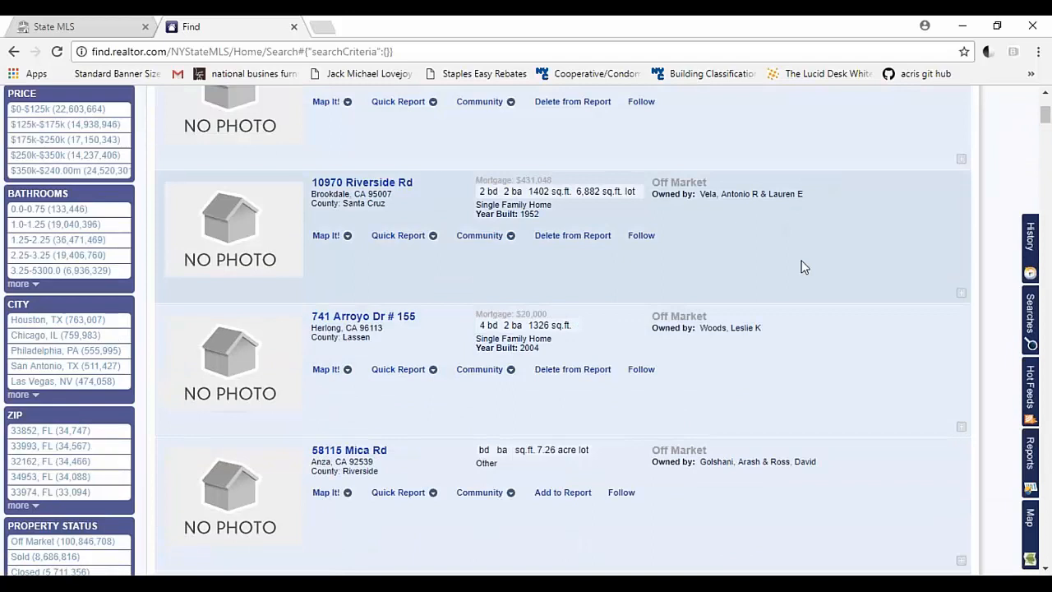
scroll(799, 267, "up", 3)
Step: Open the report bin and preview its properties as a Customer Long report
left_click(971, 119)
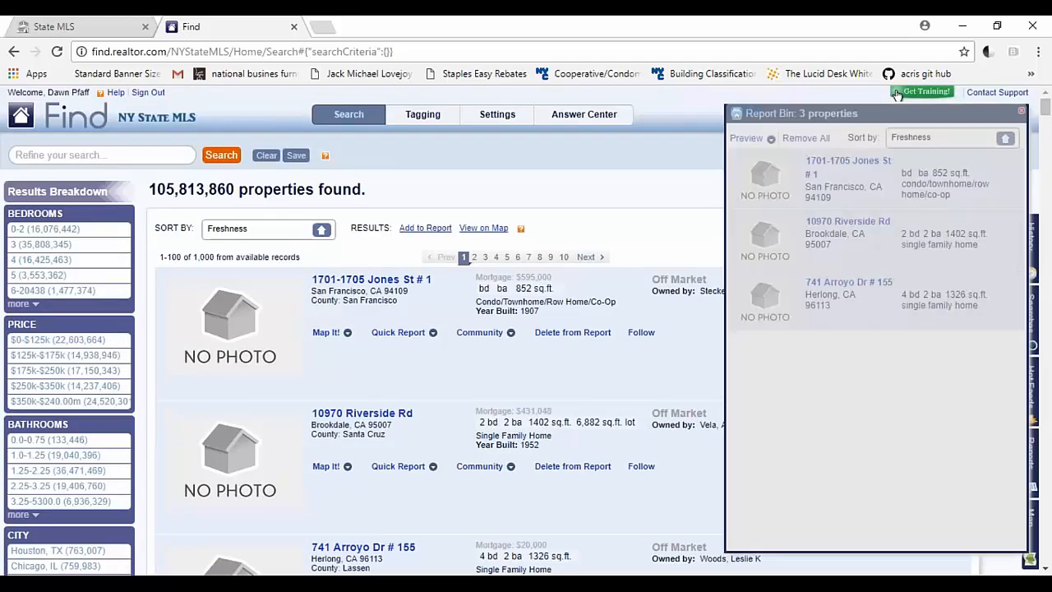
left_click(762, 141)
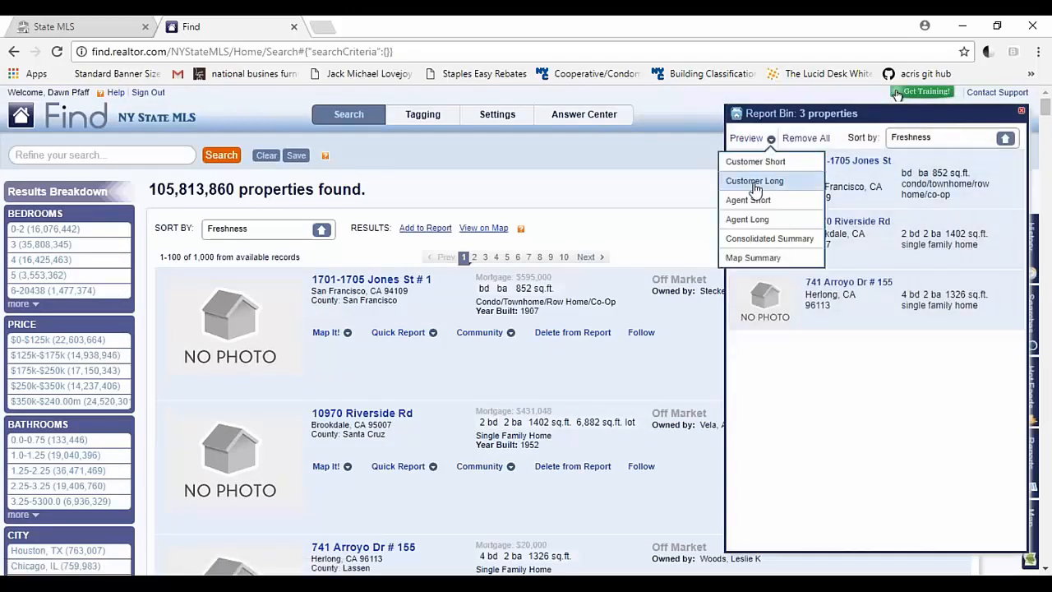
left_click(755, 183)
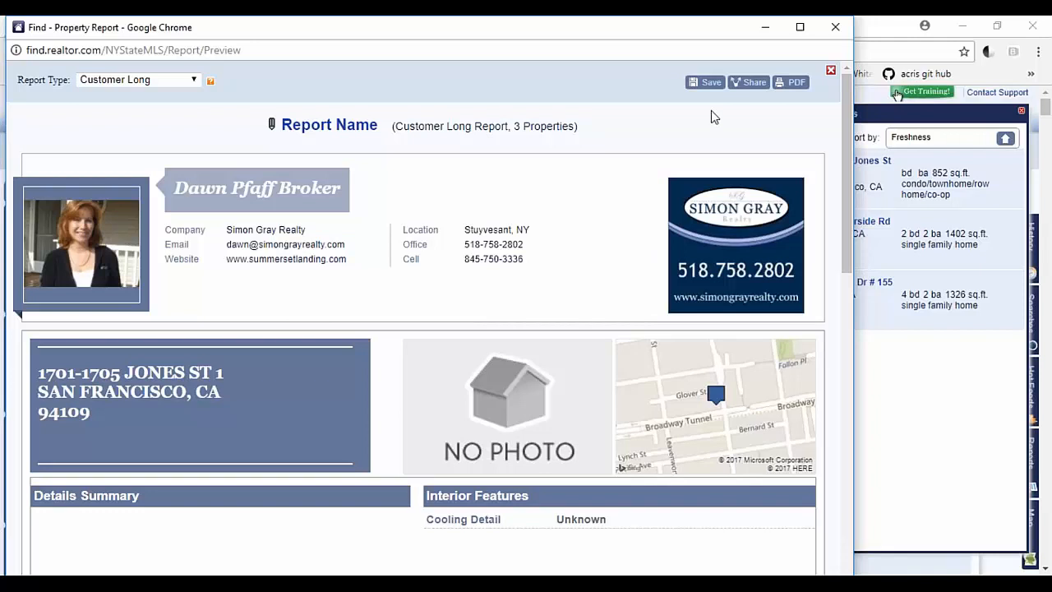
Step: Share the Customer Long report, saving it under the name "my report" to get its link
left_click(753, 83)
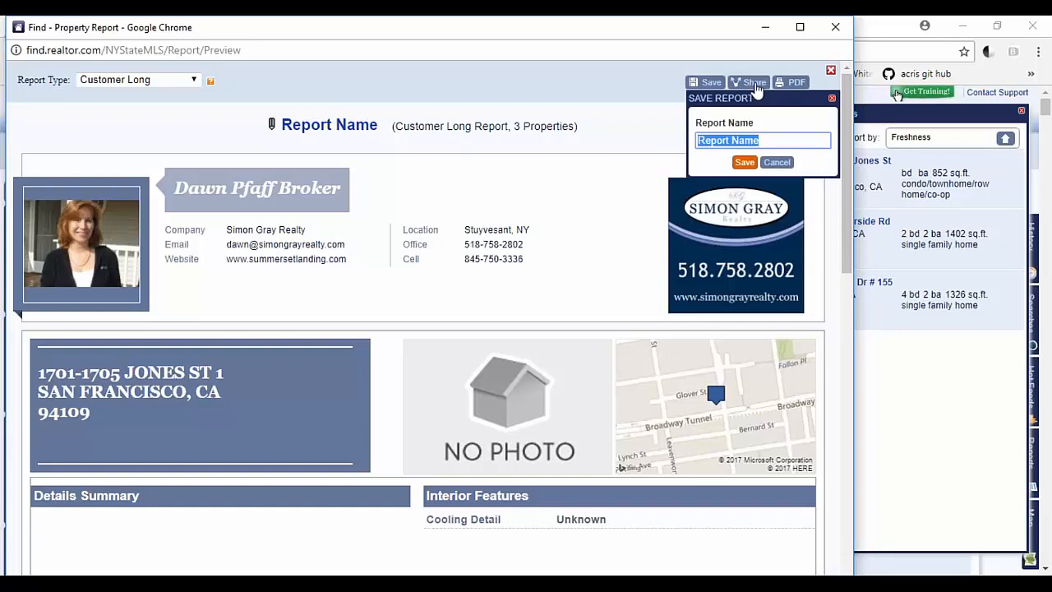
type("my report")
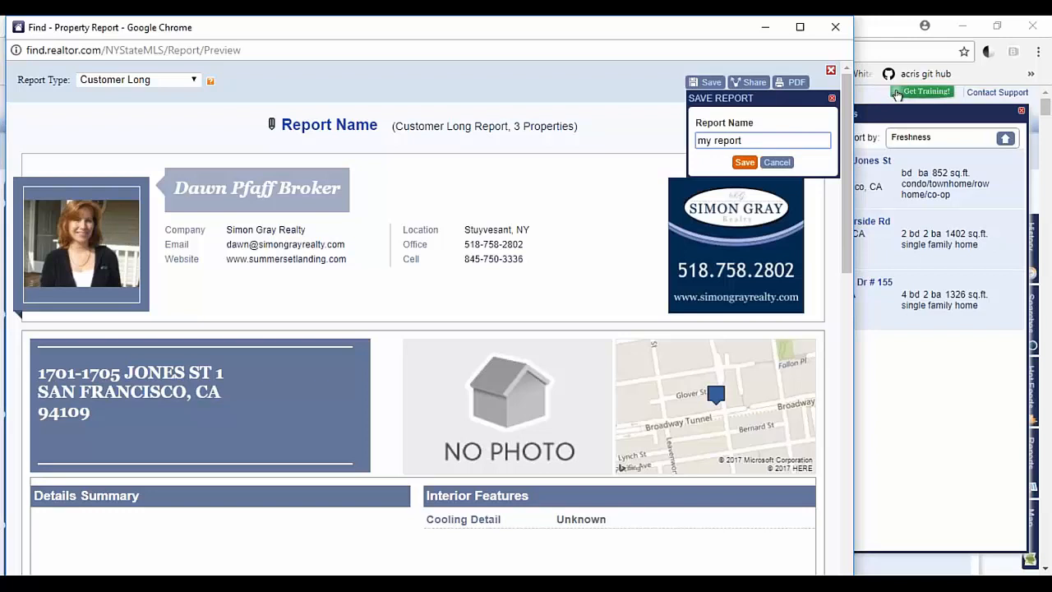
left_click(745, 162)
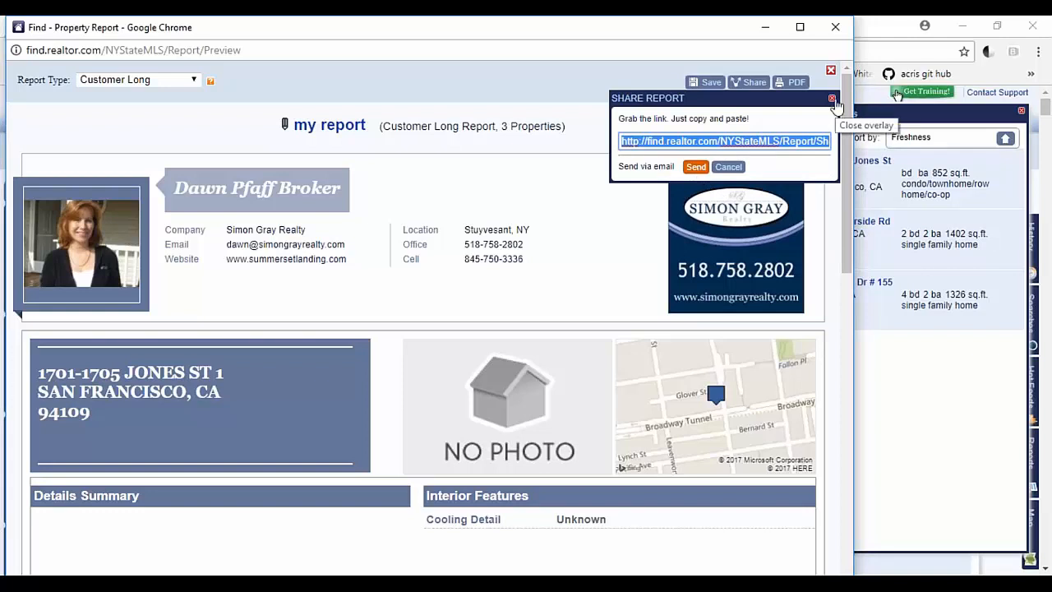
Step: Dismiss the share link, close the report preview and the report bin, and switch back to State MLS
left_click(832, 99)
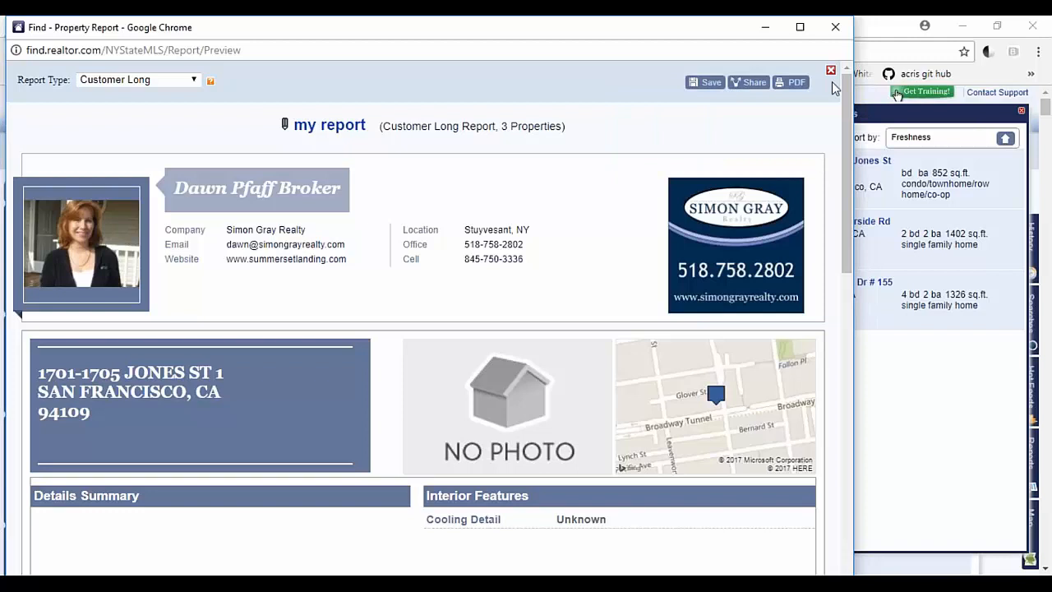
left_click(835, 27)
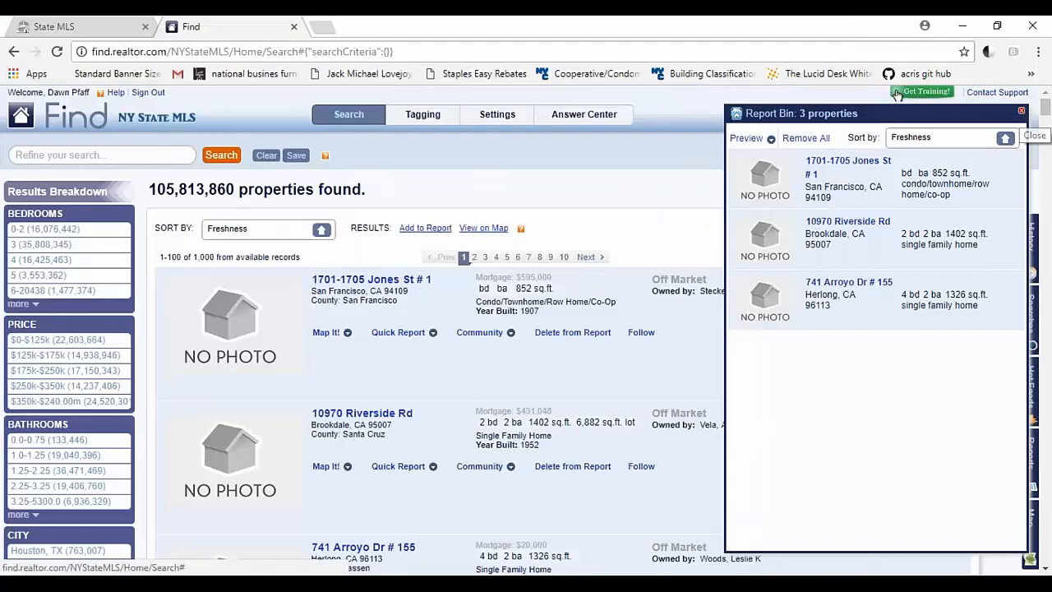
left_click(1021, 110)
left_click(90, 23)
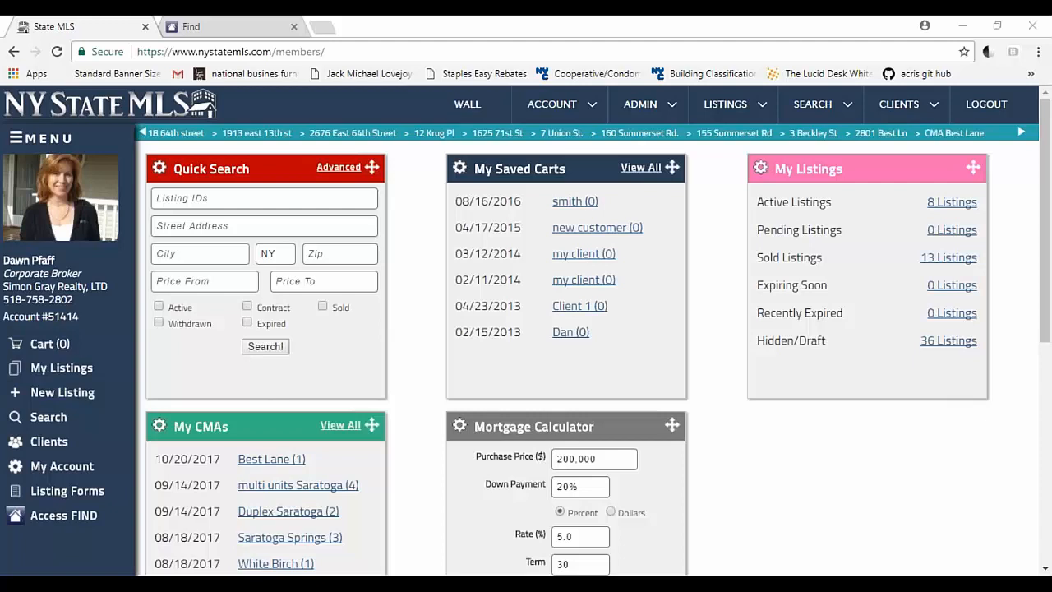
Step: Open the company's active listings from the Company Listings section of the members dashboard
scroll(277, 463, "down", 2)
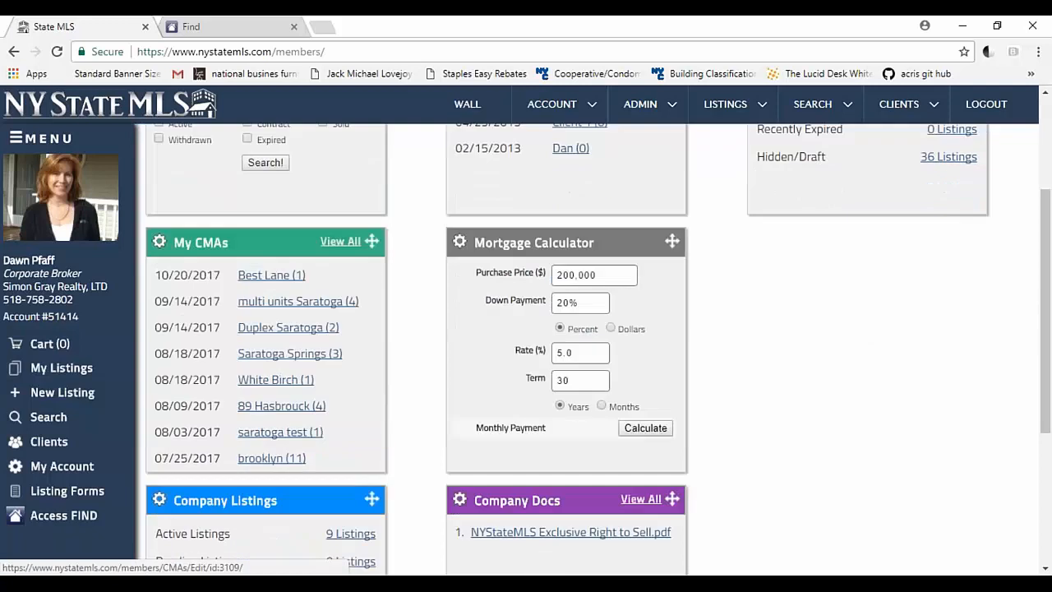
scroll(277, 463, "up", 3)
scroll(344, 285, "down", 5)
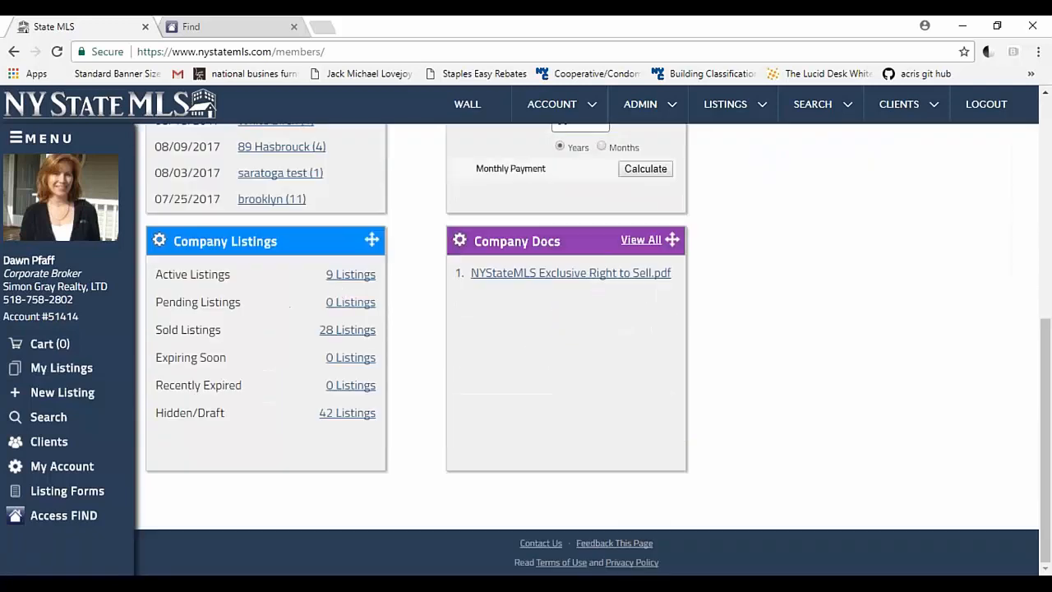
left_click(345, 275)
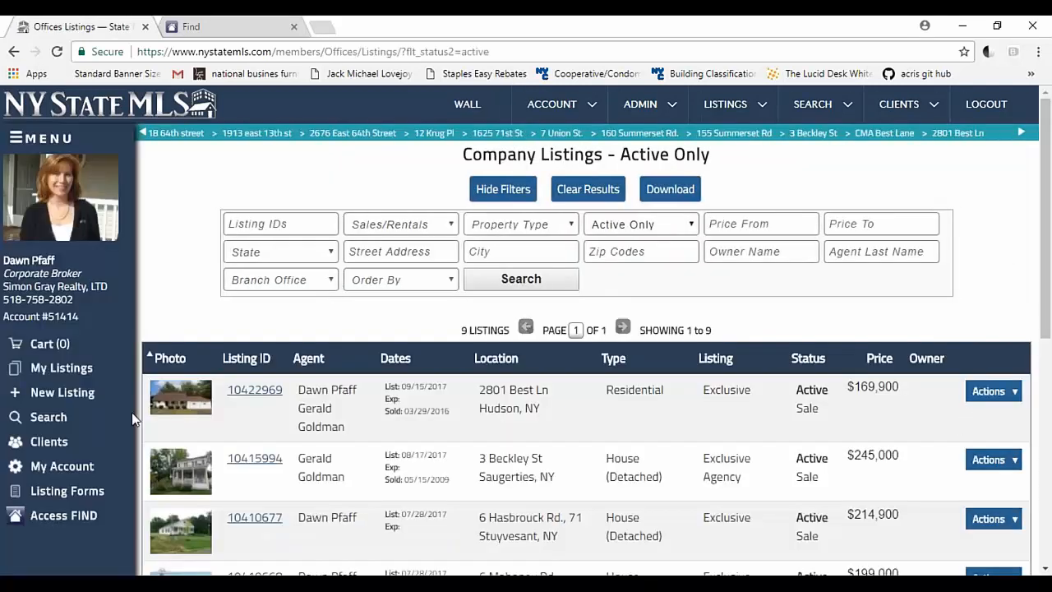
Step: Open the first active company listing, bring up its list price for editing, and cancel the update without saving
left_click(255, 390)
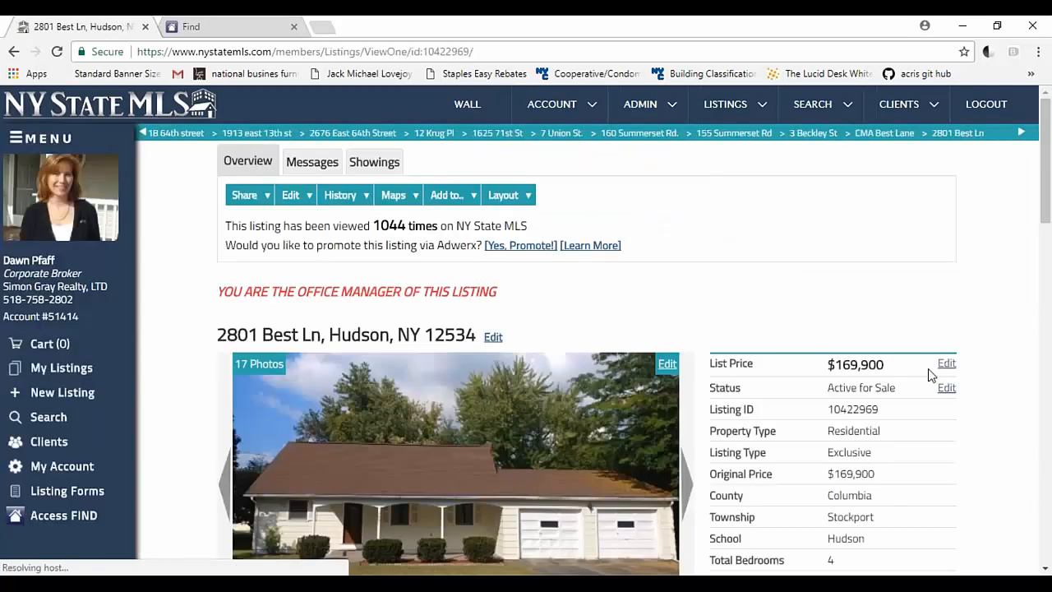
left_click(945, 365)
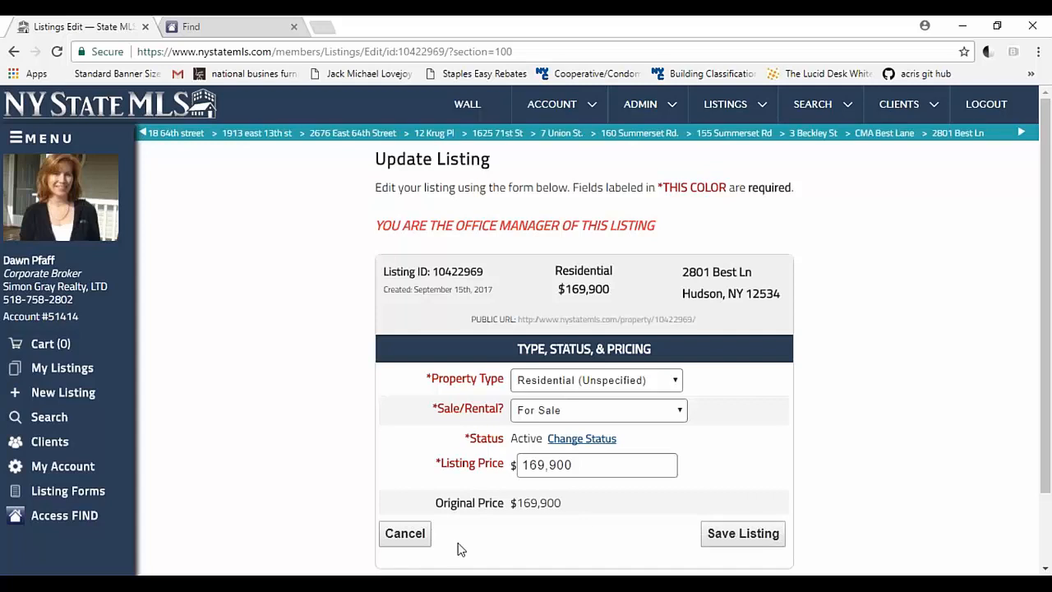
left_click(416, 538)
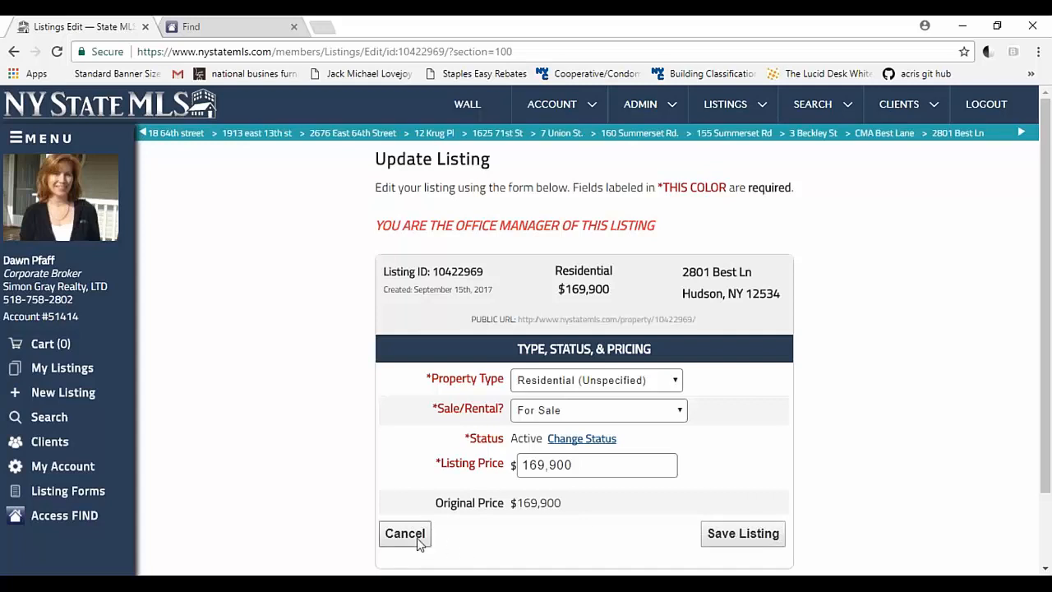